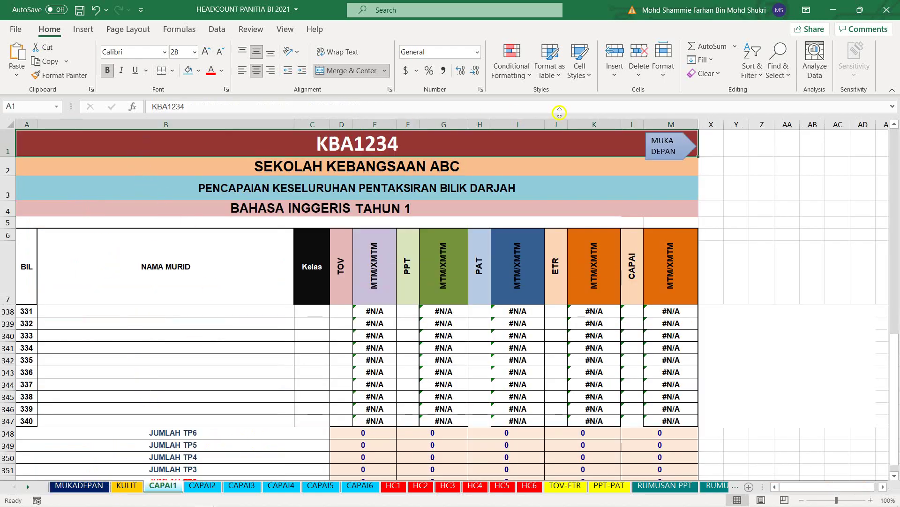
# Visit the MUKADEPAN front page and look through the CAPAI1, CAPAI3, CAPAI4 and CAPAI5 achievement sheets
pyautogui.click(657, 147)
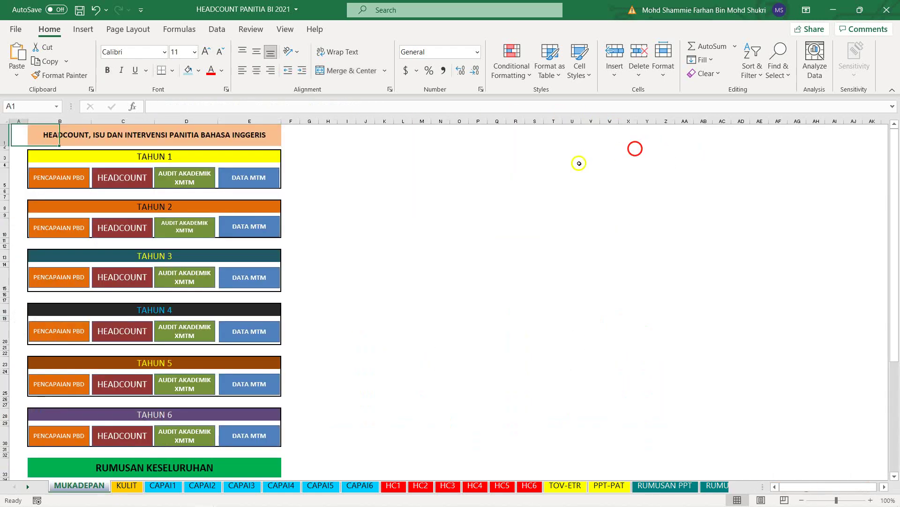
pyautogui.click(169, 485)
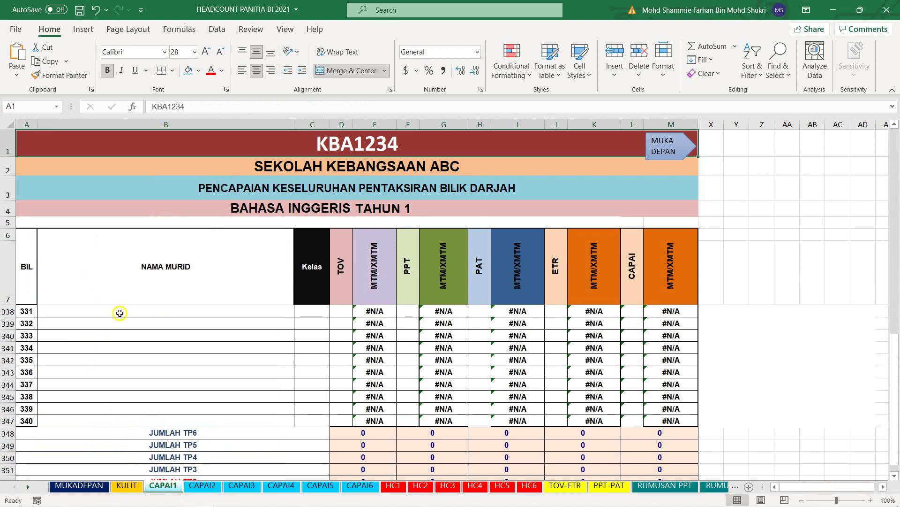
pyautogui.click(240, 485)
pyautogui.click(284, 486)
pyautogui.click(329, 485)
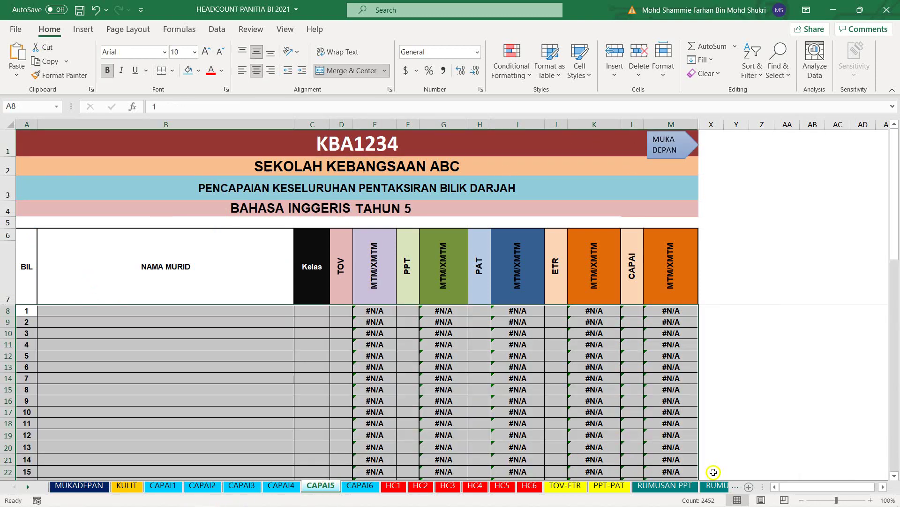
# Survey the workbook's full row of sheet names through JUSTIFIKASIMTM5-6 and back to the first sheet
pyautogui.click(29, 486)
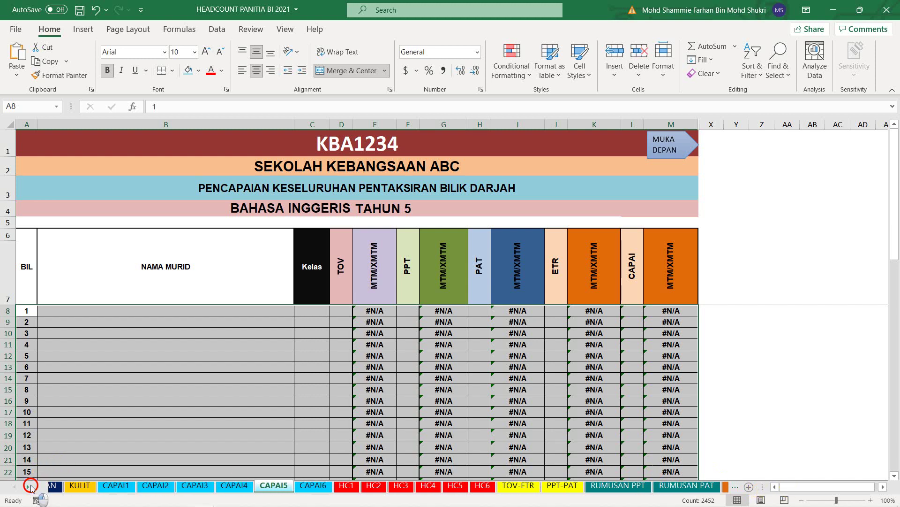
pyautogui.click(29, 486)
pyautogui.click(29, 486)
pyautogui.click(29, 486)
pyautogui.click(29, 486)
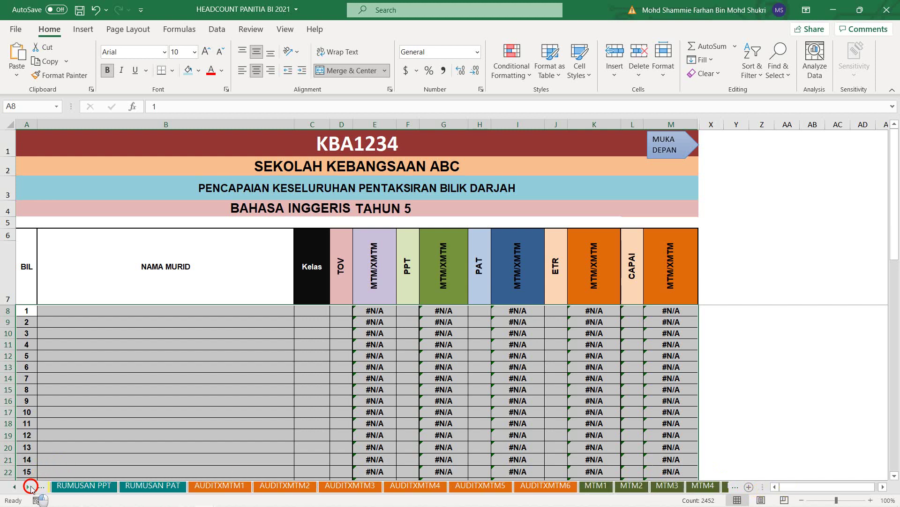
pyautogui.click(29, 486)
pyautogui.click(29, 486)
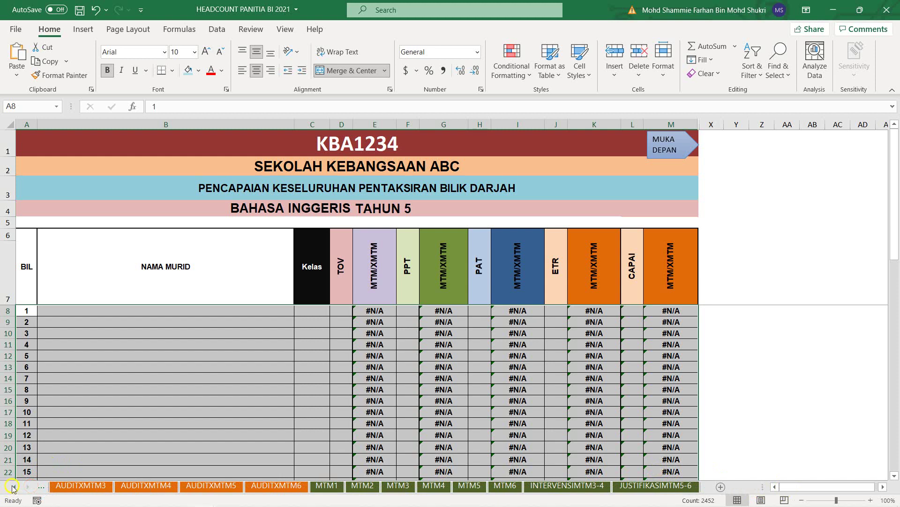
pyautogui.click(13, 486)
pyautogui.click(12, 487)
pyautogui.click(12, 486)
pyautogui.click(13, 486)
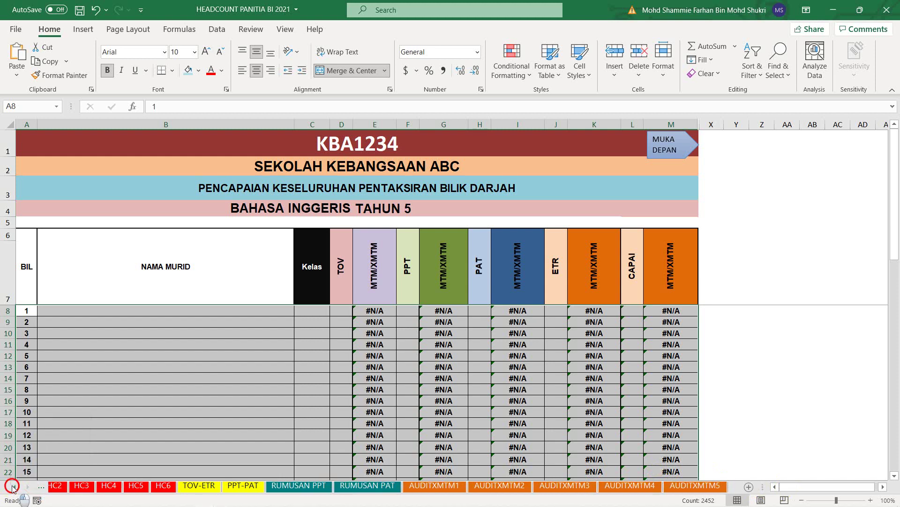
pyautogui.click(13, 486)
pyautogui.click(12, 487)
pyautogui.click(13, 486)
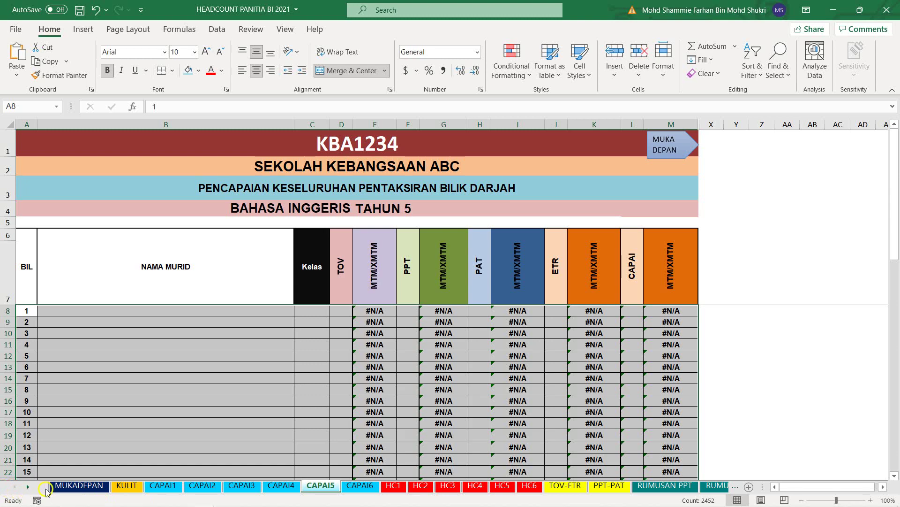
# Return to the MUKADEPAN sheet and look over its links for TAHUN 1 to TAHUN 6 and RUMUSAN KESELURUHAN
pyautogui.click(65, 486)
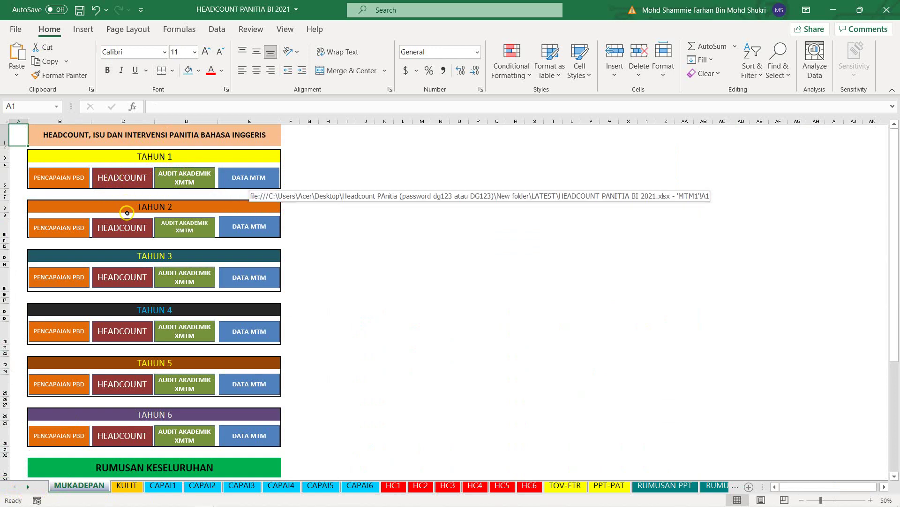
pyautogui.scroll(-2, 125, 221)
pyautogui.scroll(2, 136, 231)
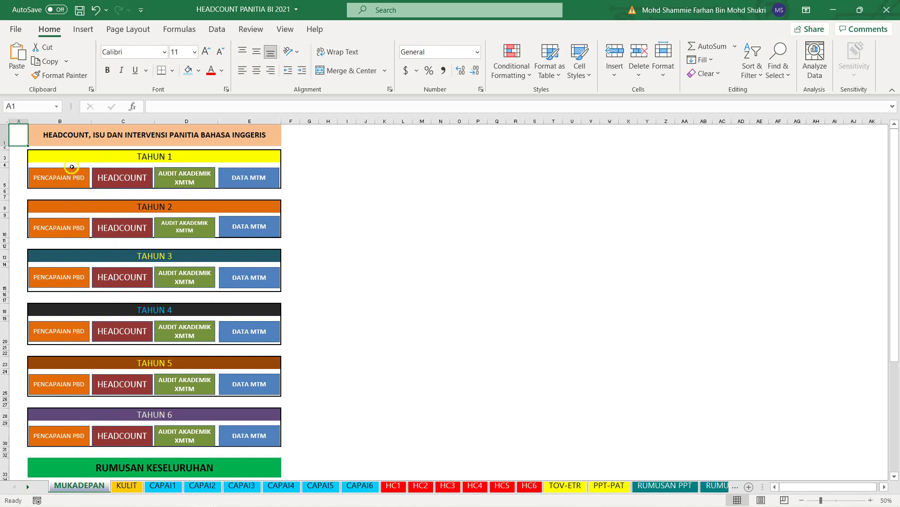
# Browse the CAPAI1 to CAPAI4 sheets and the neighbouring sheet names, and return to MUKADEPAN
pyautogui.click(173, 485)
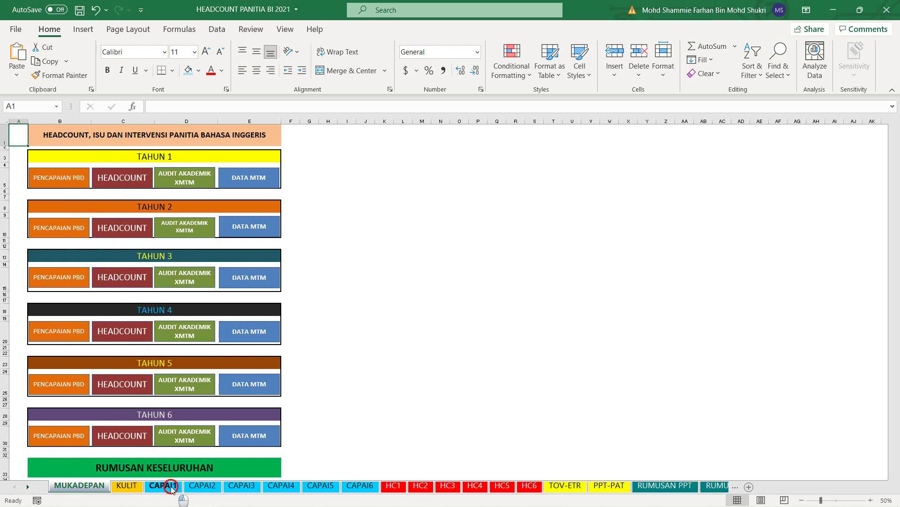
pyautogui.click(201, 485)
pyautogui.click(241, 485)
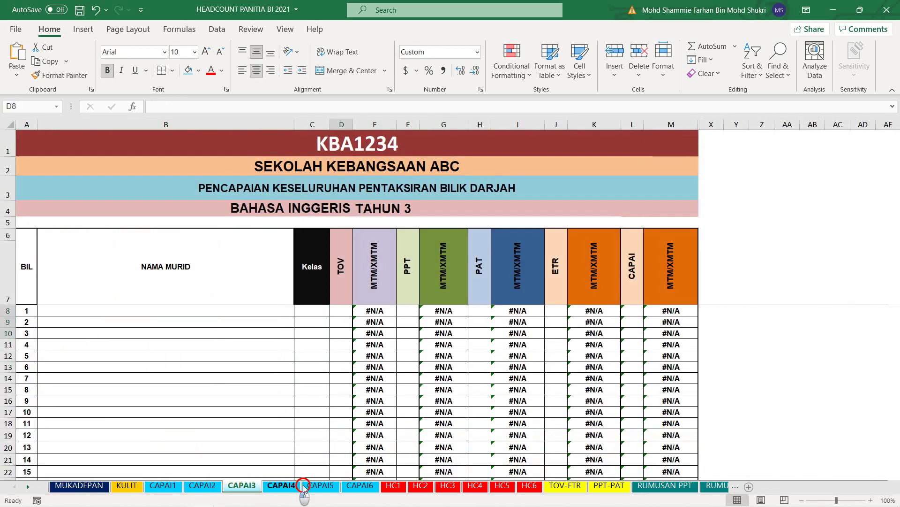
pyautogui.click(282, 485)
pyautogui.click(28, 487)
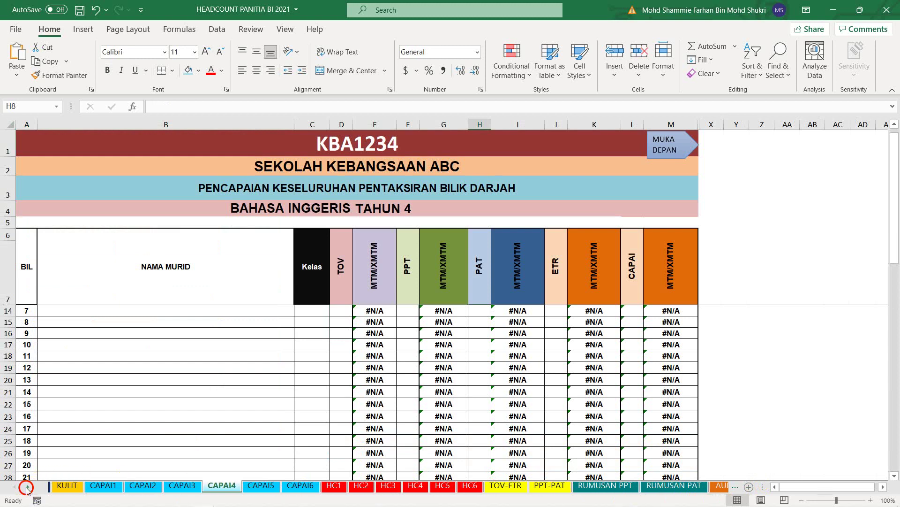
pyautogui.click(27, 487)
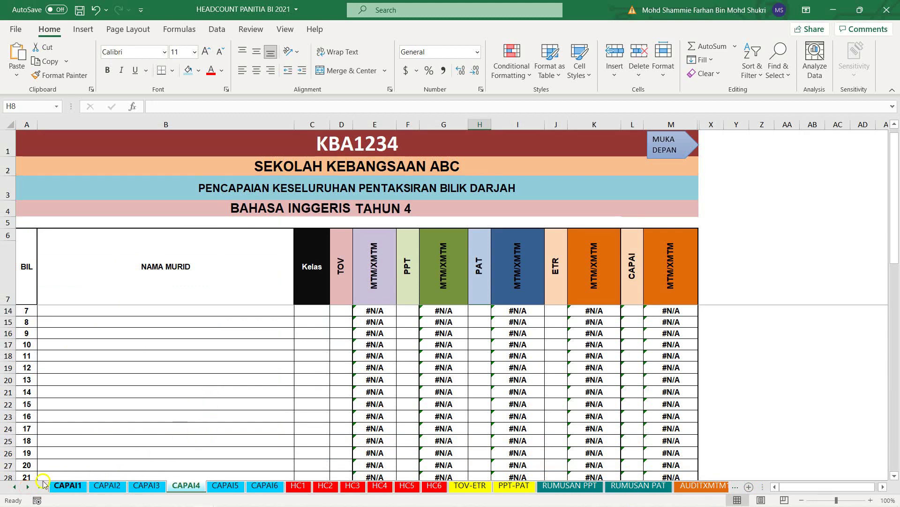
pyautogui.click(12, 488)
pyautogui.click(12, 488)
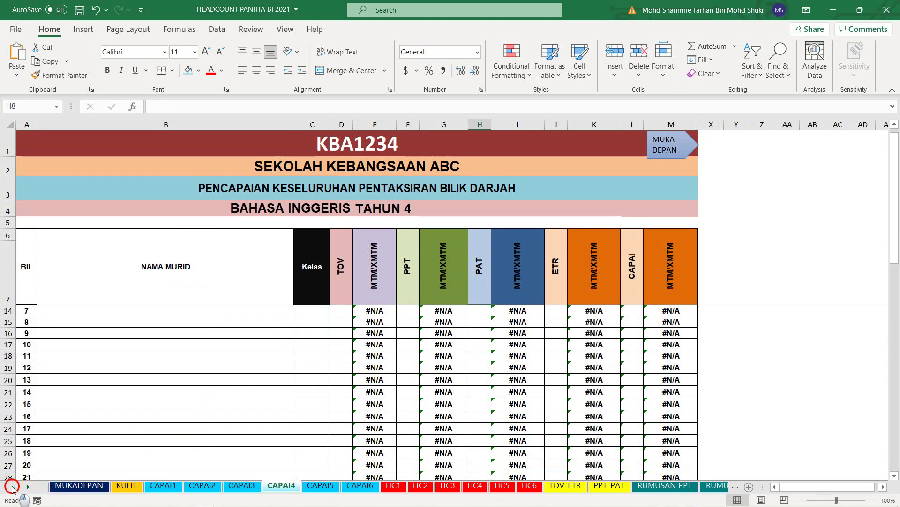
pyautogui.click(81, 486)
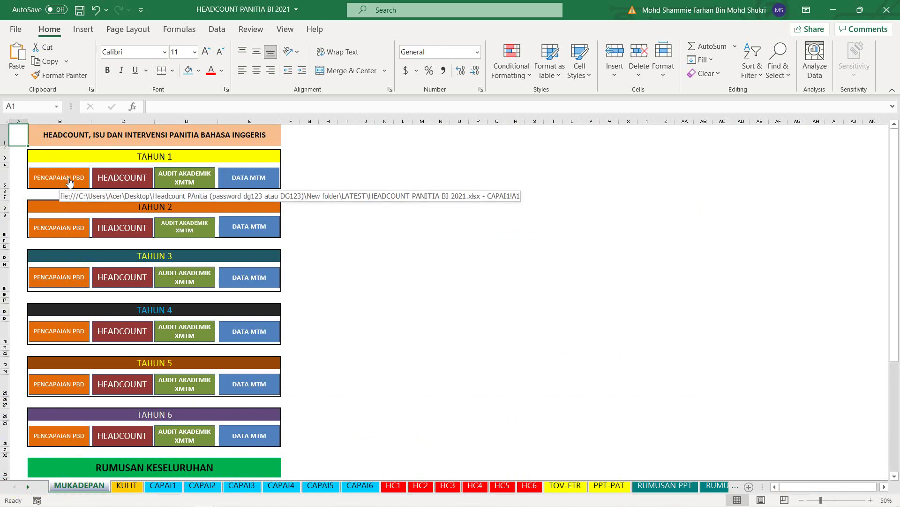
# Follow the TAHUN 1 PENCAPAIAN PBD link on the front page and go to the first pupil row of CAPAI1
pyautogui.click(68, 181)
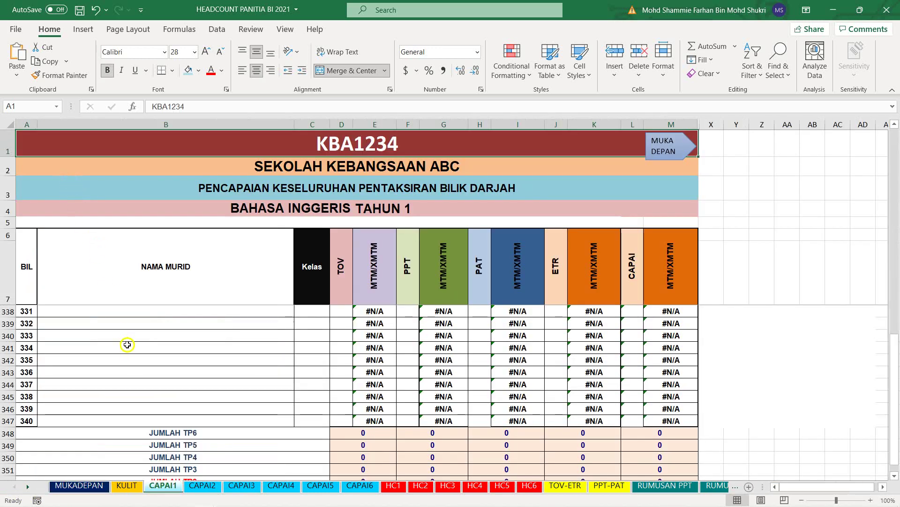
pyautogui.scroll(20, 94, 326)
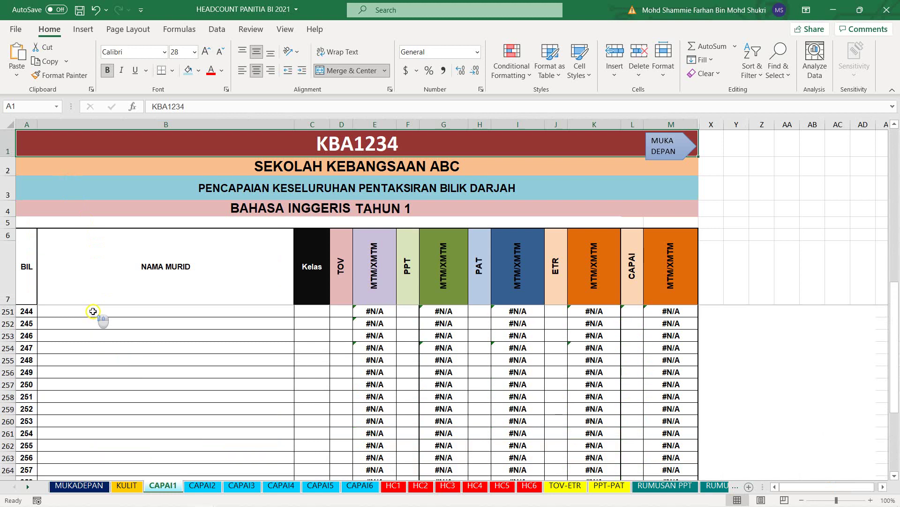
pyautogui.scroll(20, 95, 310)
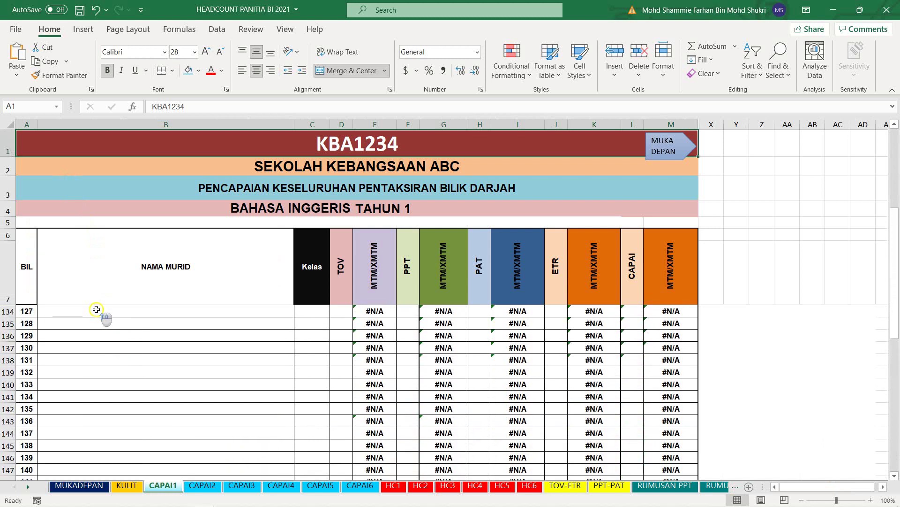
pyautogui.scroll(20, 96, 309)
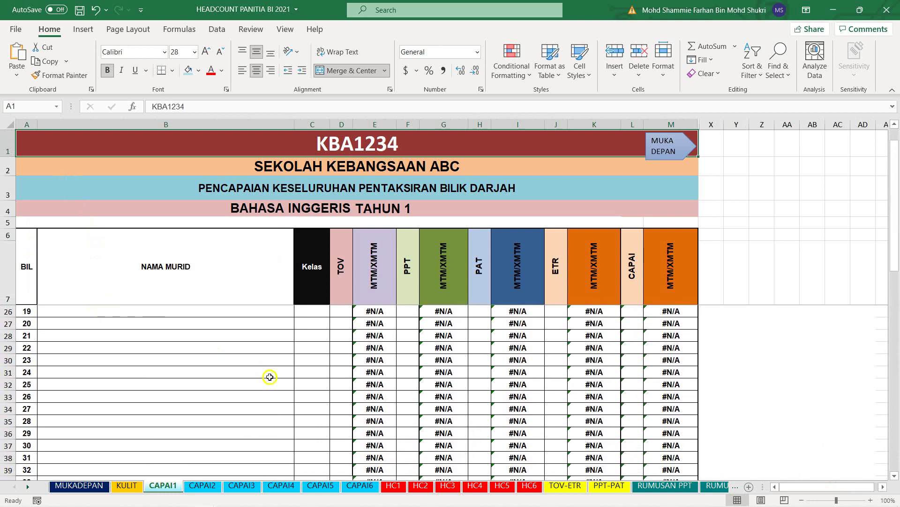
pyautogui.scroll(6, 300, 337)
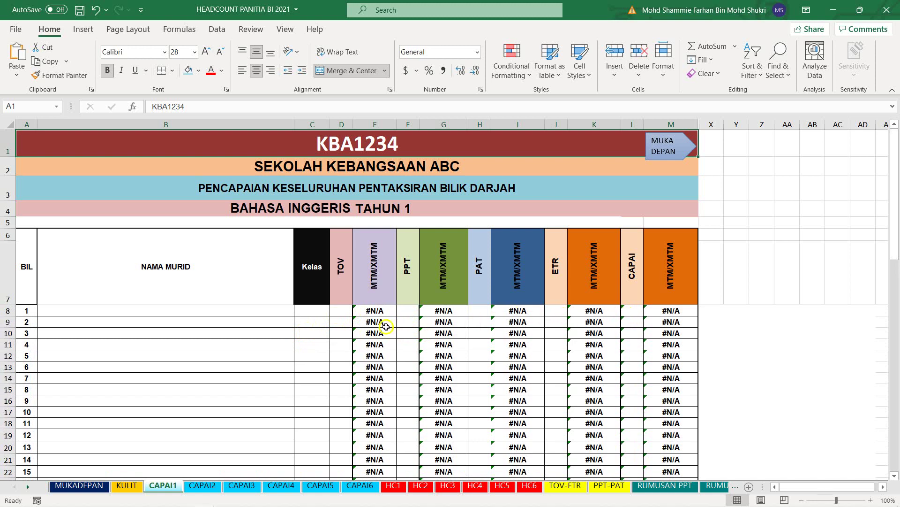
# Inspect the MTM/XMTM lookup formulas beside the TOV and PPT columns in the first pupil rows
pyautogui.click(377, 315)
pyautogui.click(452, 342)
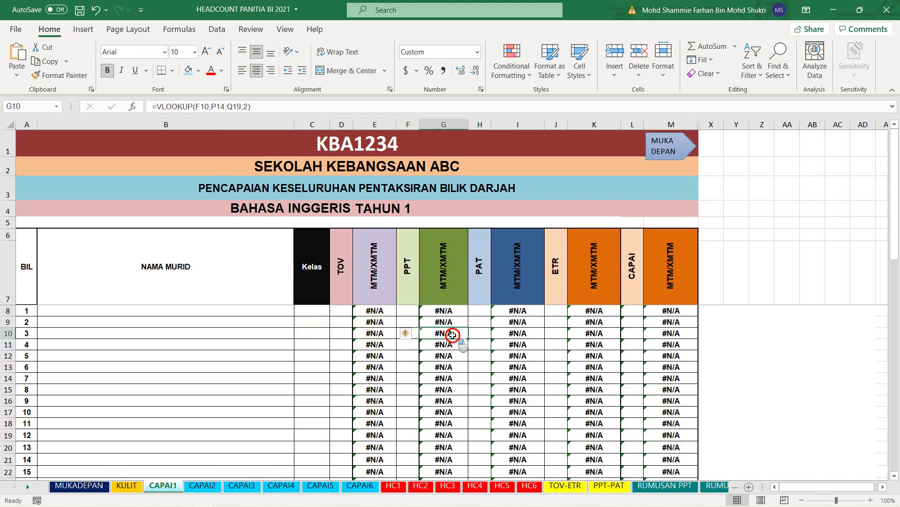
pyautogui.click(385, 314)
pyautogui.click(381, 328)
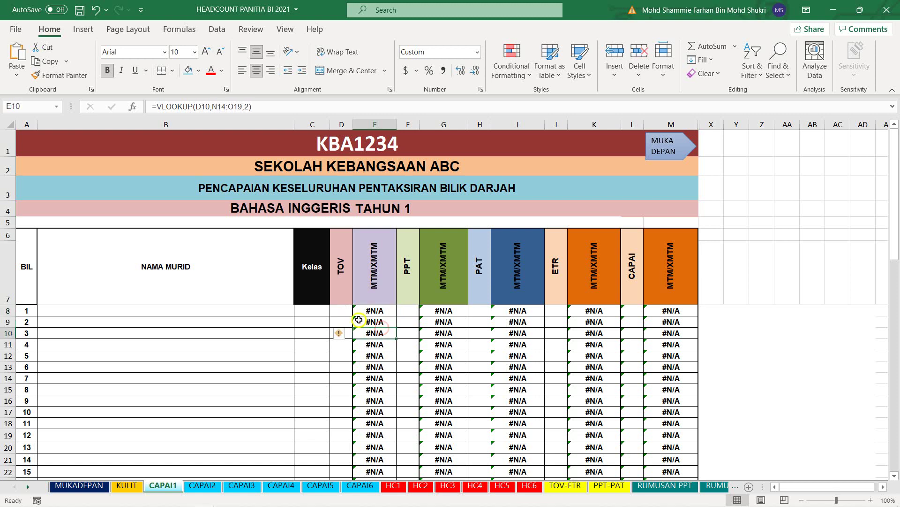
# Enter a TOV level of 3 for pupil 1 in D8 and check its MTM/XMTM cell
pyautogui.click(336, 308)
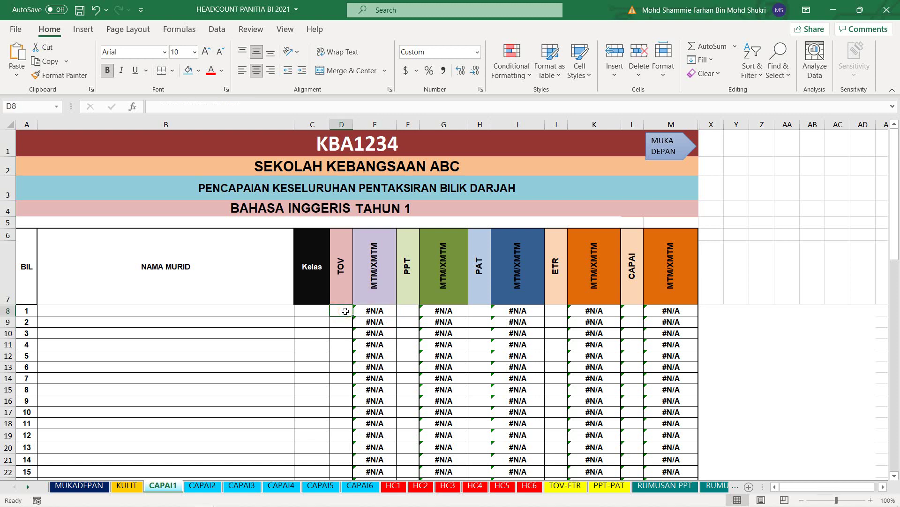
pyautogui.write('3')
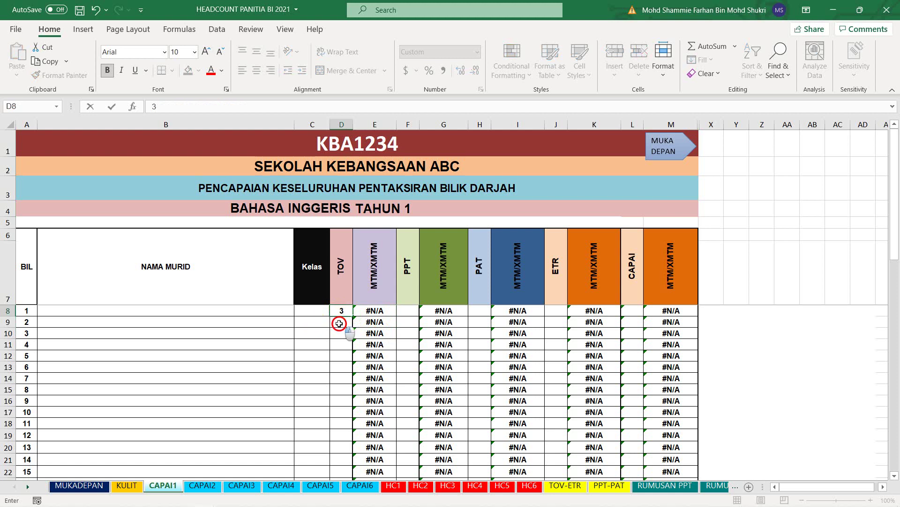
pyautogui.click(339, 323)
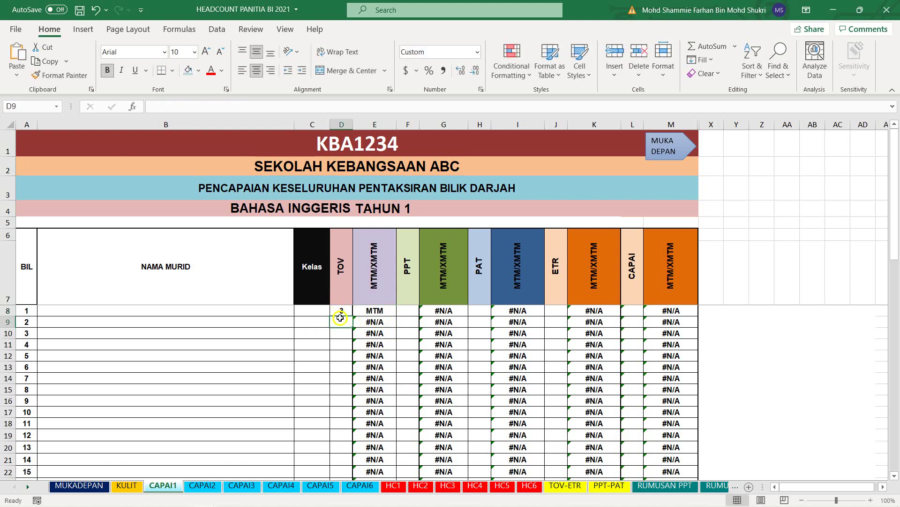
pyautogui.click(342, 313)
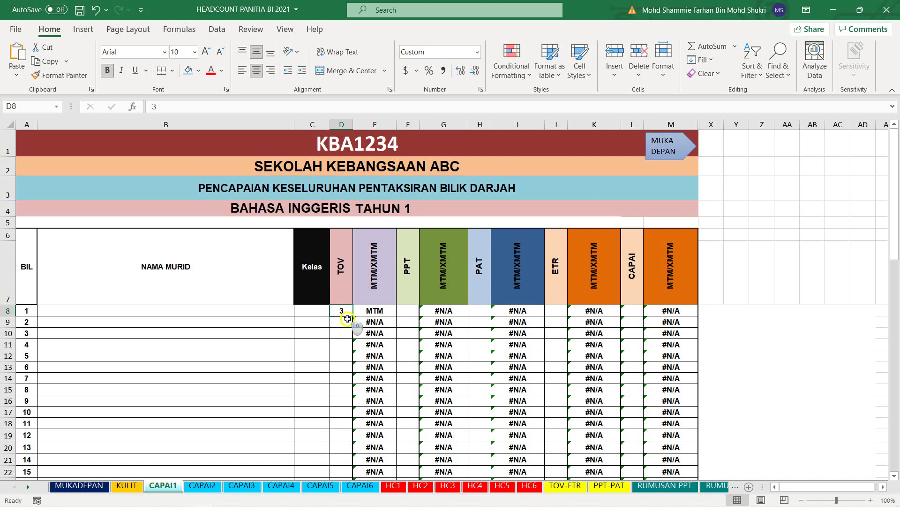
pyautogui.click(381, 313)
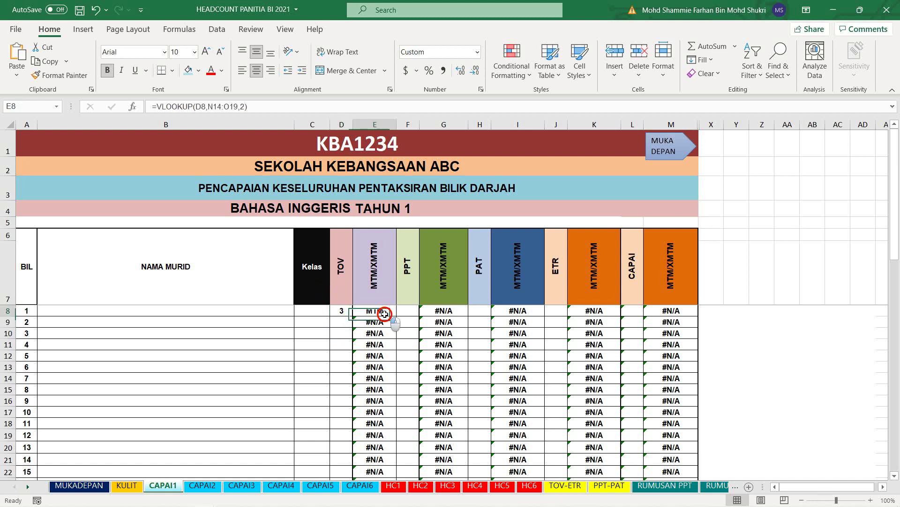
# Set the TOV level of pupil 1 in D8 to 2
pyautogui.click(341, 314)
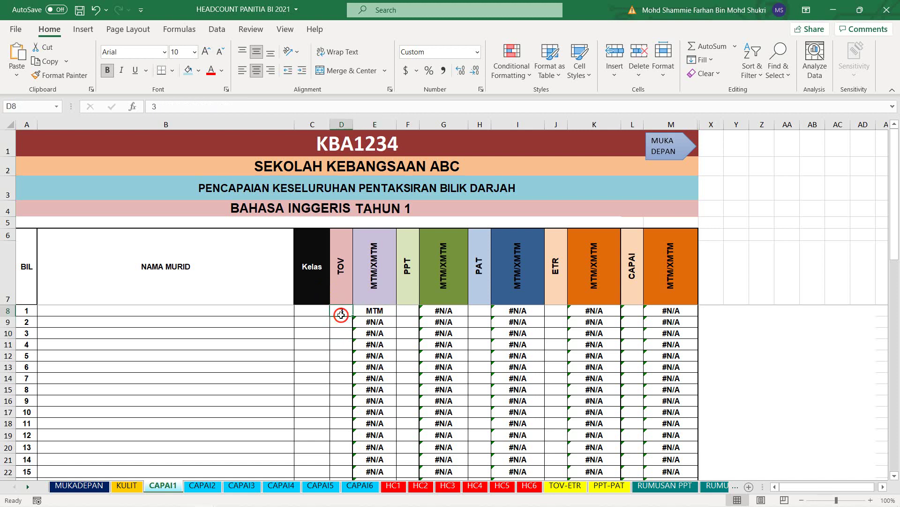
pyautogui.write('2')
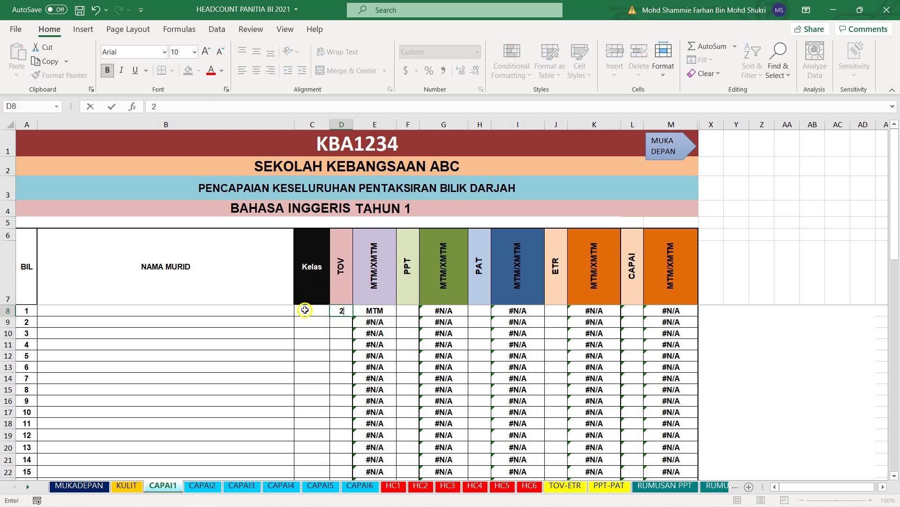
pyautogui.click(335, 320)
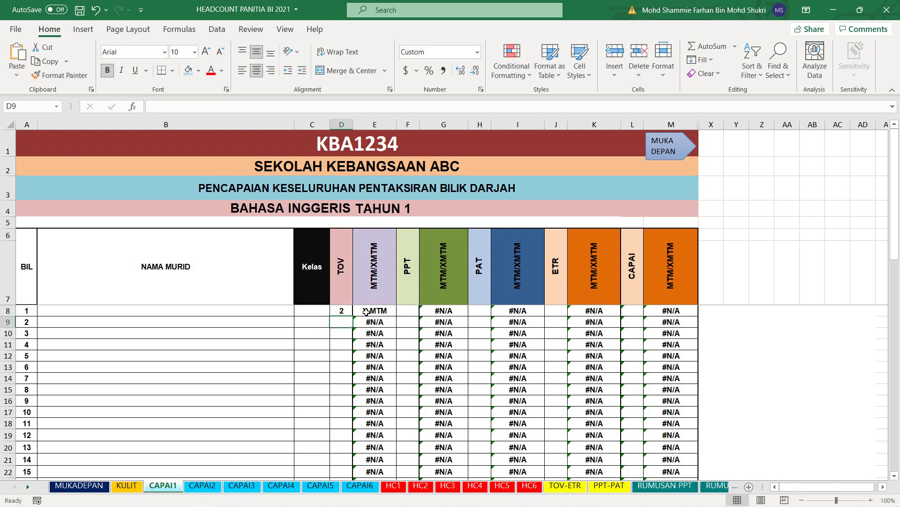
# Check the MTM/XMTM cells of the empty rows and clear the TOV level of pupil 1 in D8
pyautogui.click(340, 312)
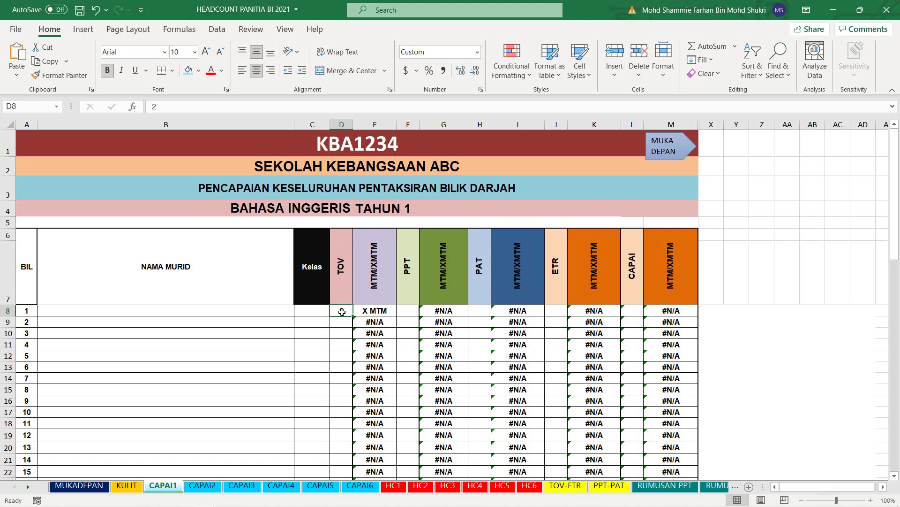
pyautogui.click(373, 344)
pyautogui.click(371, 367)
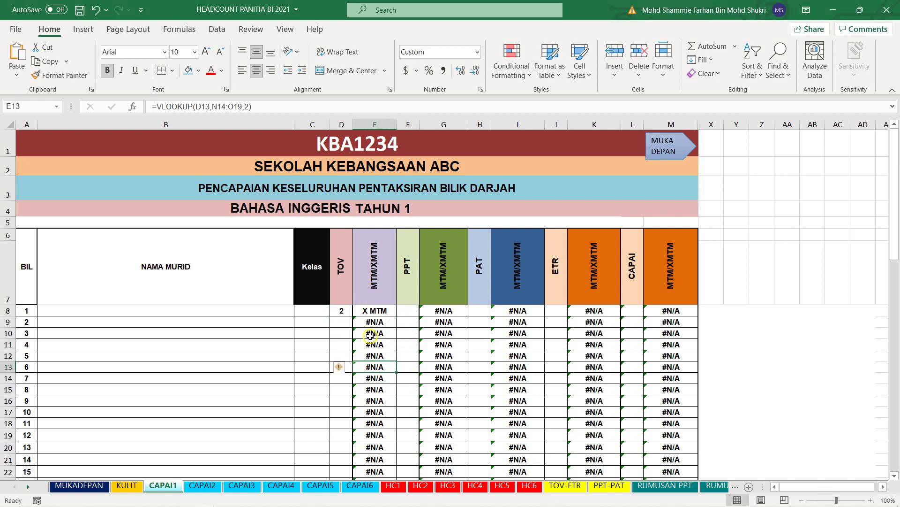
pyautogui.click(339, 311)
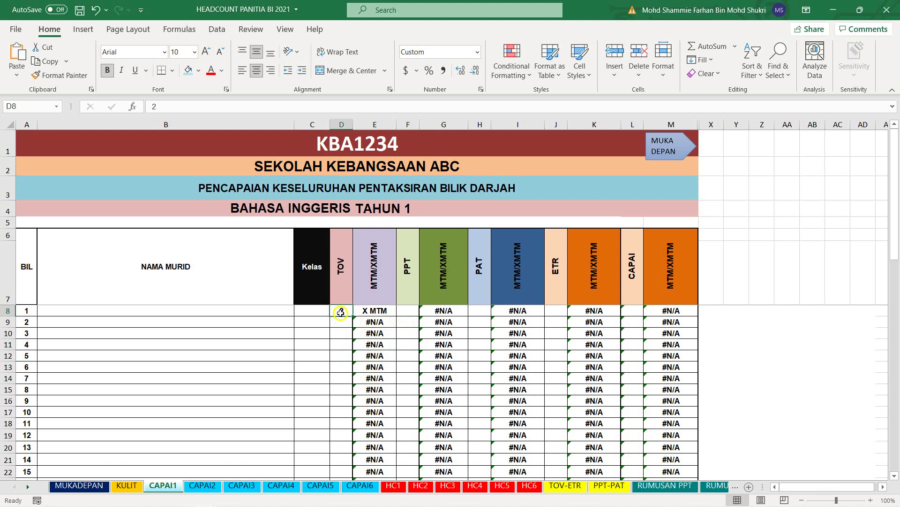
pyautogui.click(408, 312)
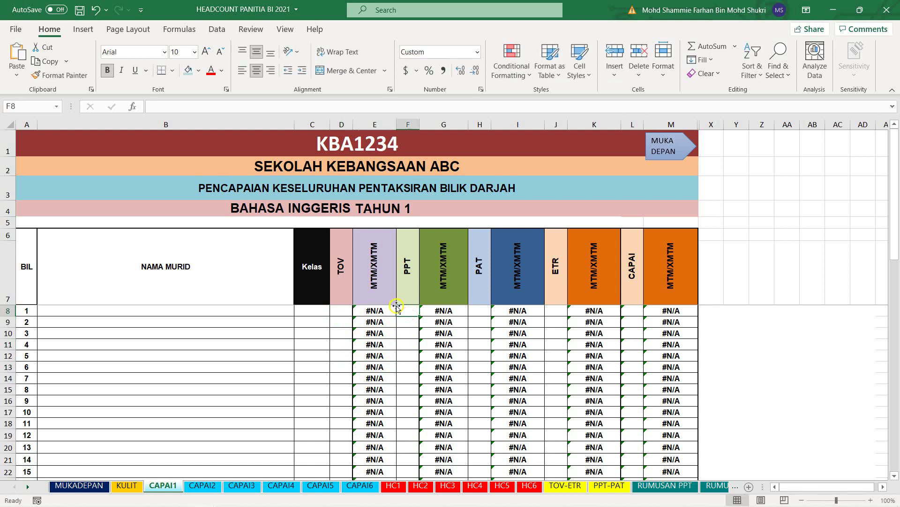
# Examine the PPT, PAT, ETR and TOV entry cells of the first pupil rows in CAPAI1
pyautogui.click(408, 330)
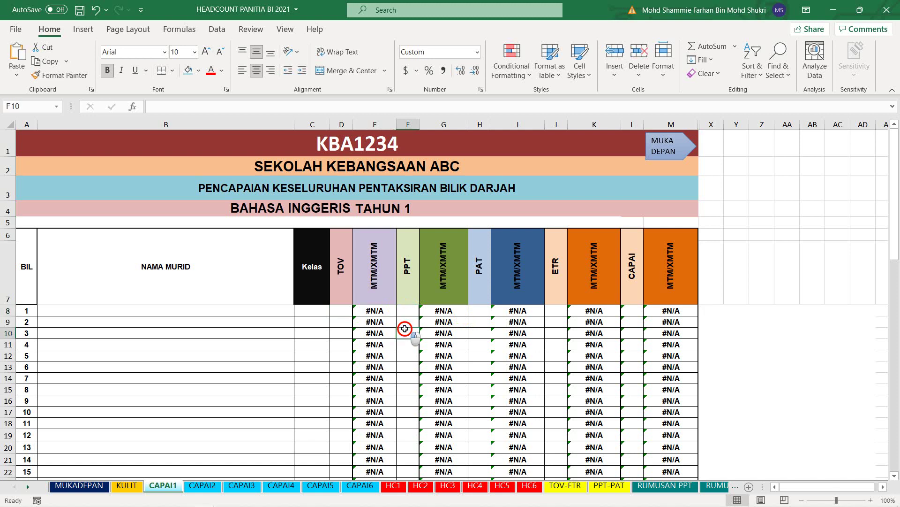
pyautogui.click(411, 351)
pyautogui.click(402, 312)
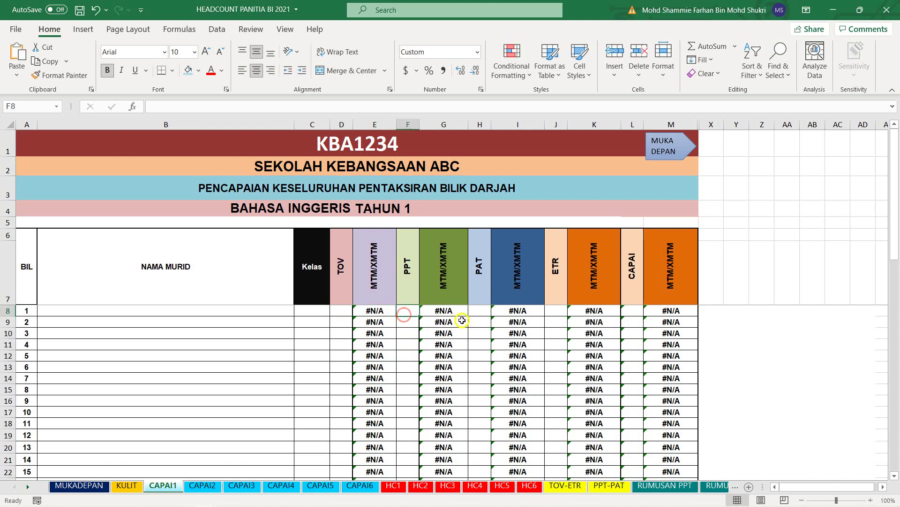
pyautogui.click(485, 312)
pyautogui.click(557, 311)
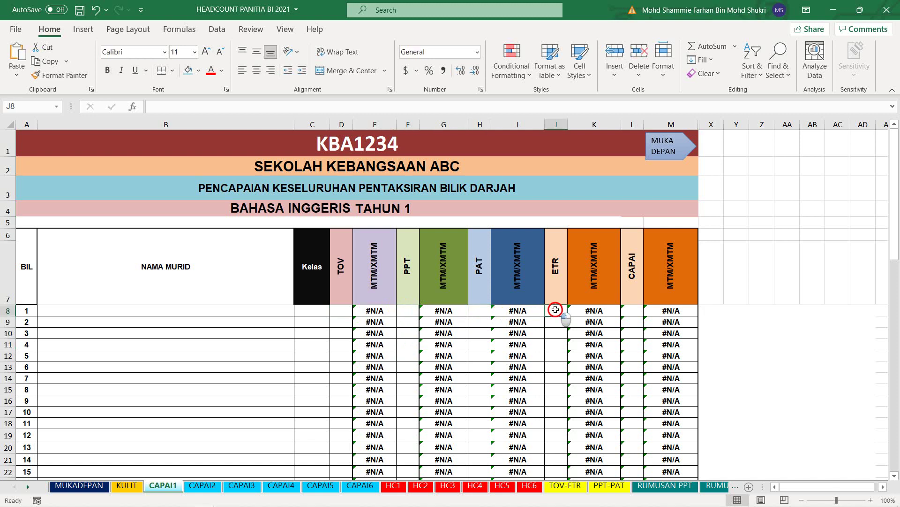
pyautogui.click(346, 310)
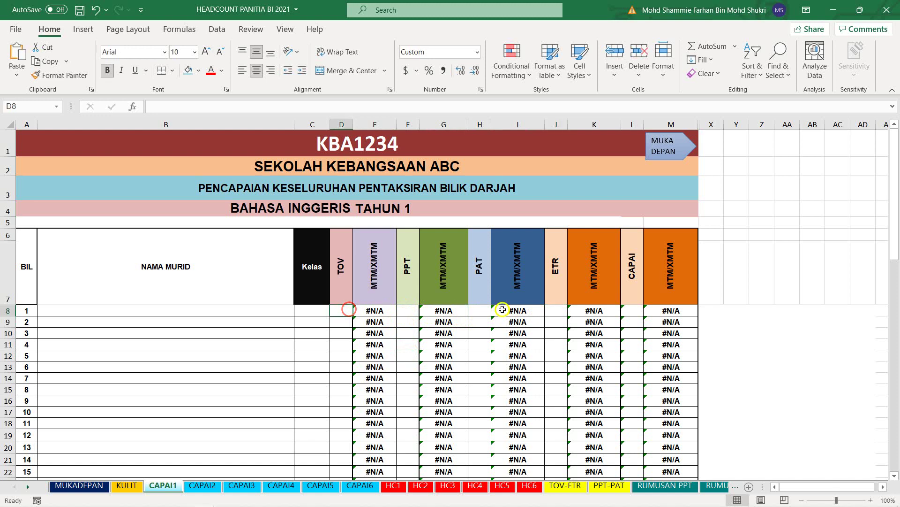
pyautogui.click(556, 313)
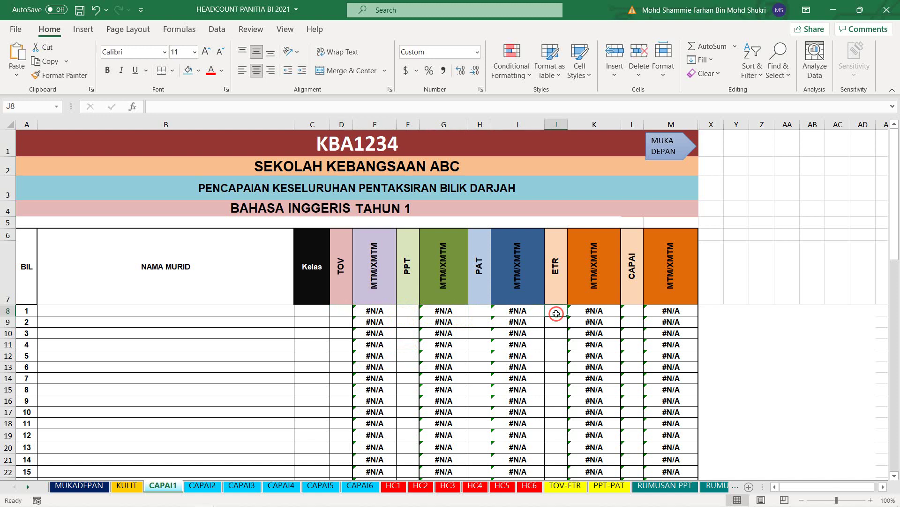
# Inspect the CAPAI formula of pupil 1 in L8 and the PPT and PAT cells it draws on
pyautogui.click(632, 311)
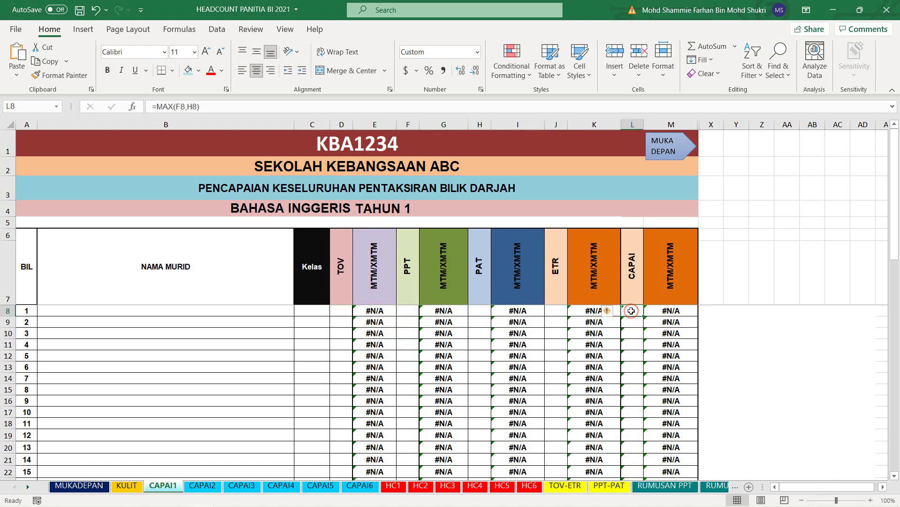
pyautogui.hotkey('ctrl', 'c')
pyautogui.click(405, 312)
pyautogui.click(481, 318)
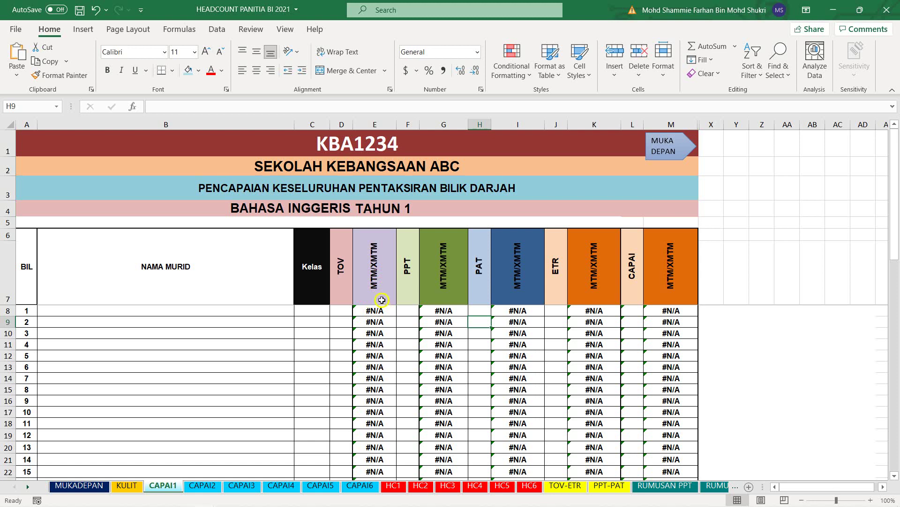
# Look further down the CAPAI1 pupil list and view the CAPAI2 to CAPAI6 sheets in turn
pyautogui.scroll(-4, 401, 298)
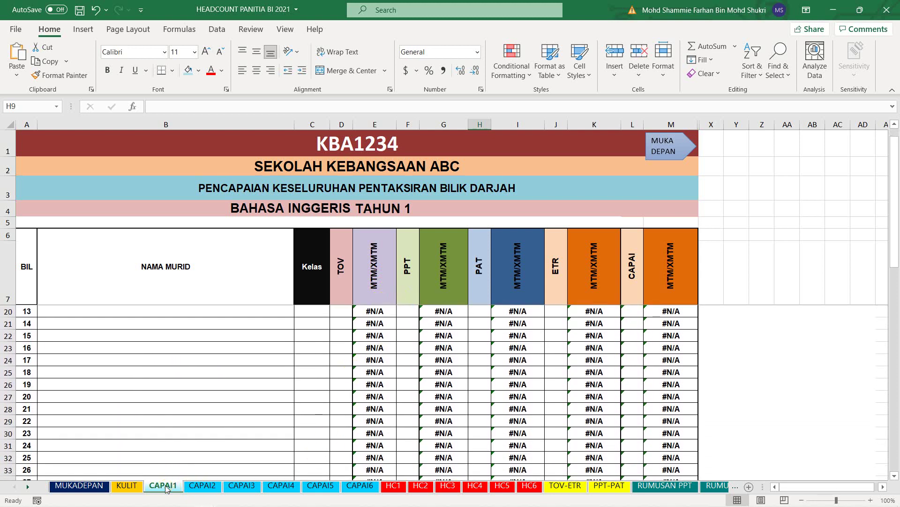
pyautogui.click(198, 487)
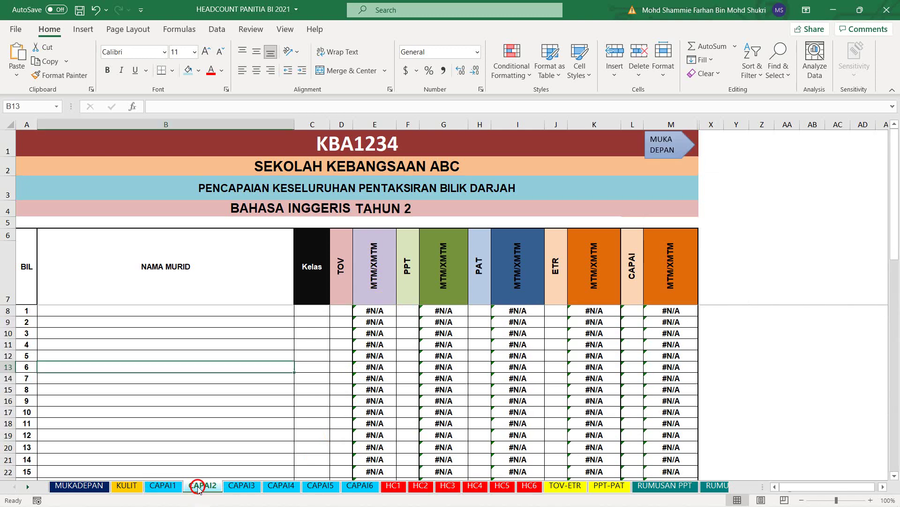
pyautogui.click(237, 488)
pyautogui.click(281, 486)
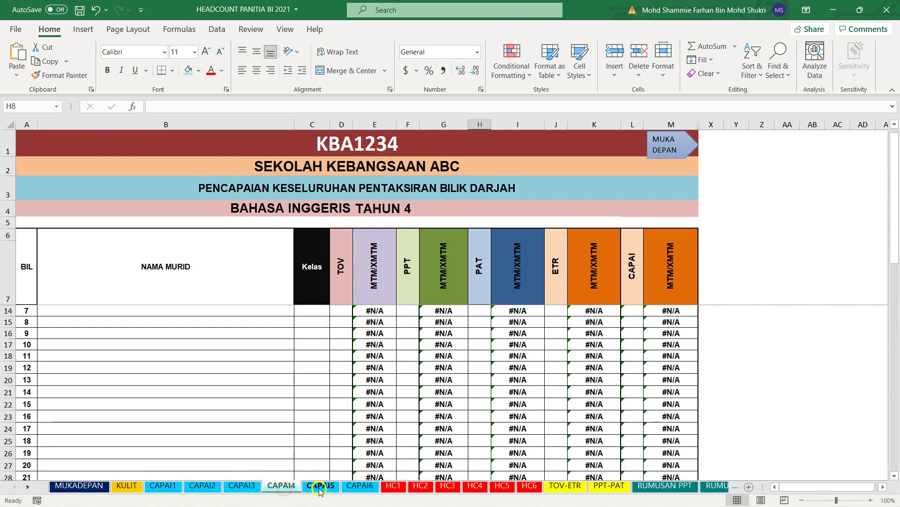
pyautogui.click(320, 488)
pyautogui.click(356, 486)
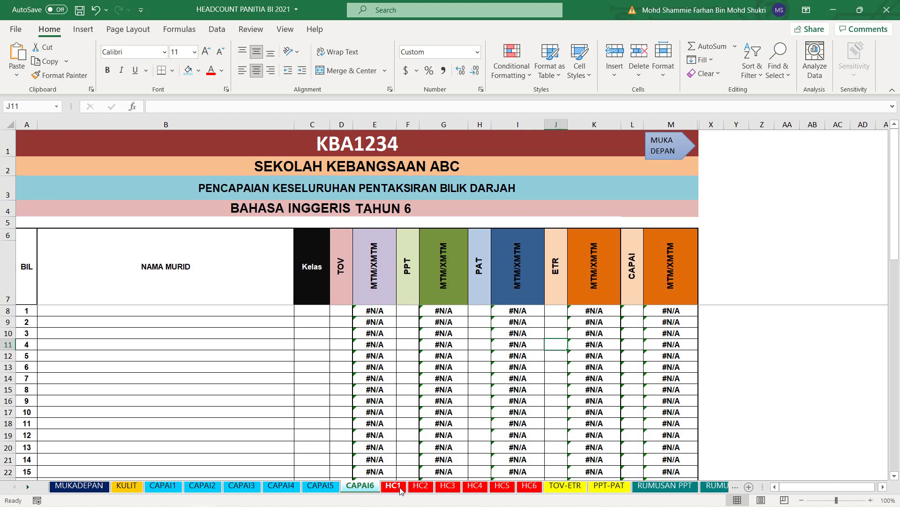
# View the HC1 and HC2 sheets and examine their headcount tables from the TOV row to the PENCAPAIAN row
pyautogui.click(127, 486)
pyautogui.click(168, 485)
pyautogui.click(393, 485)
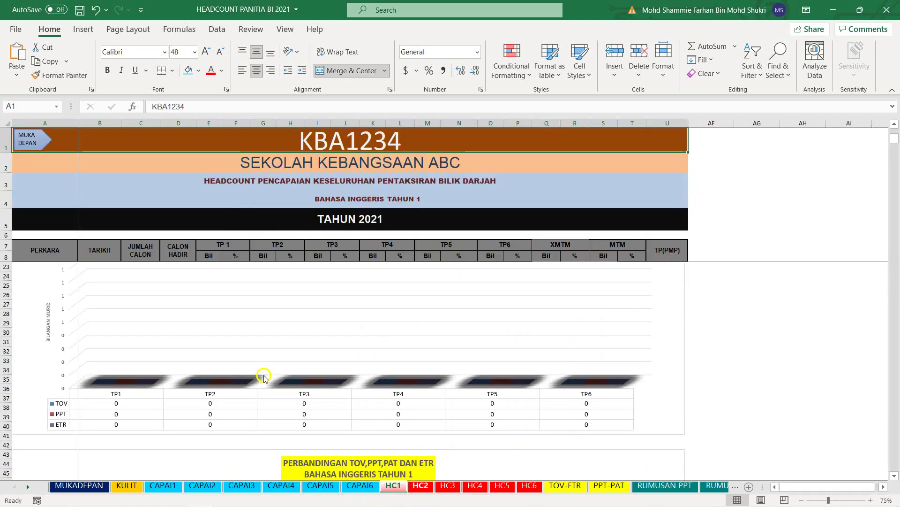
pyautogui.click(421, 485)
pyautogui.scroll(6, 189, 289)
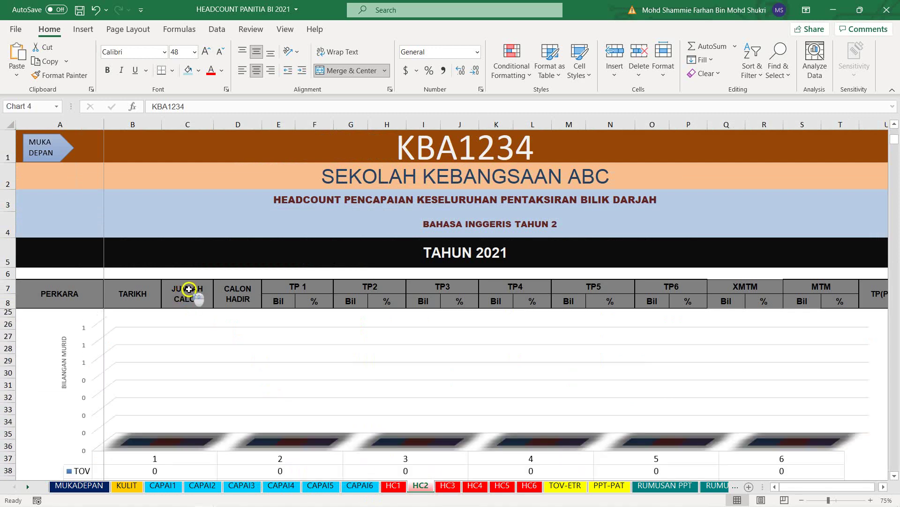
pyautogui.scroll(5, 189, 289)
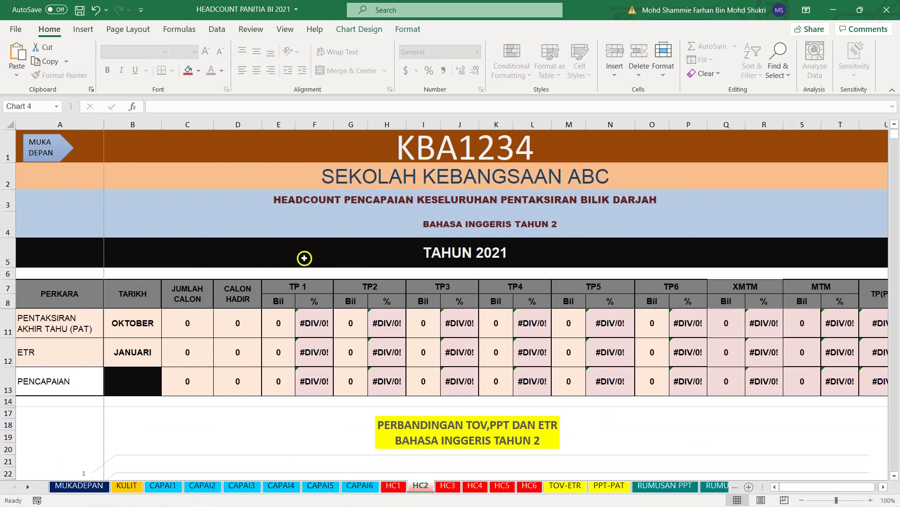
pyautogui.scroll(1, 304, 258)
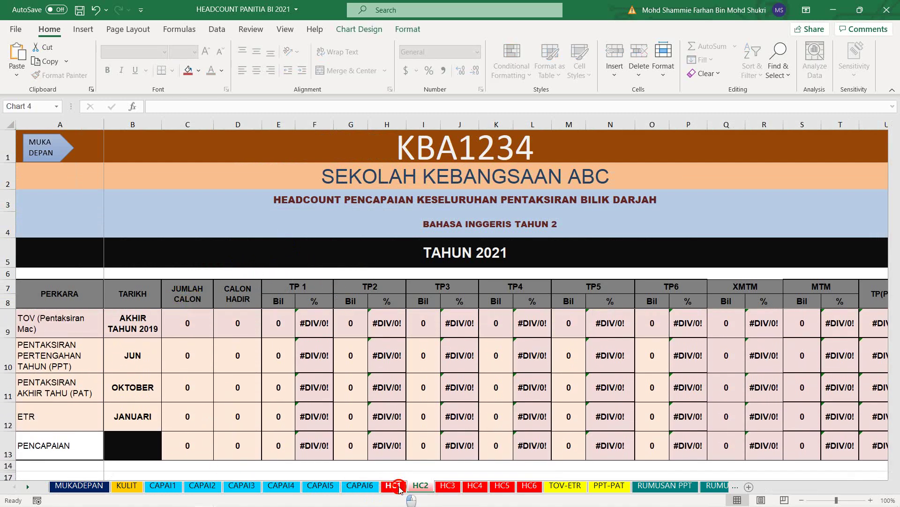
pyautogui.click(398, 487)
pyautogui.scroll(3, 178, 310)
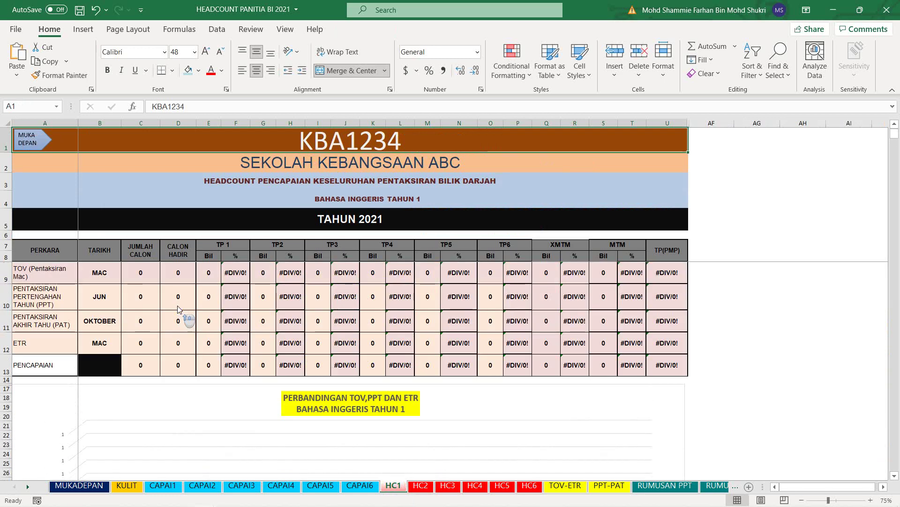
# View the headcount sheets from HC2 through HC6 in turn
pyautogui.click(184, 488)
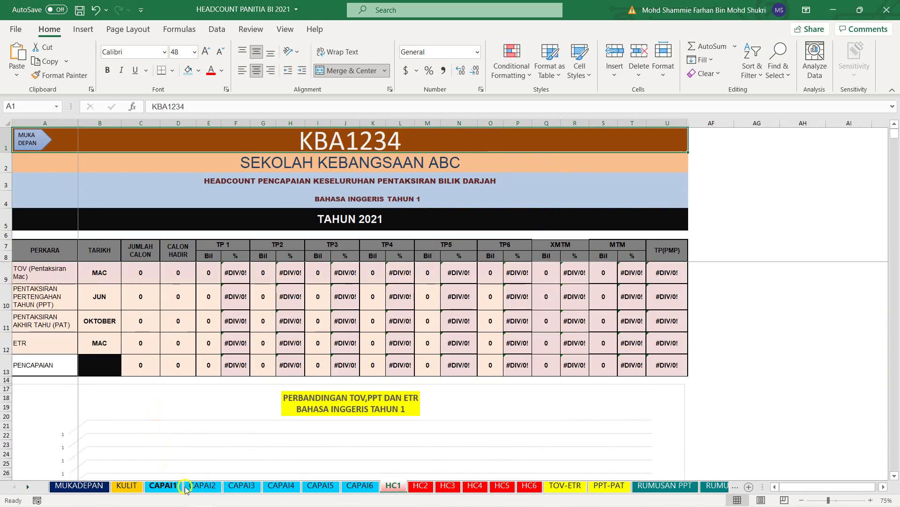
pyautogui.click(421, 487)
pyautogui.click(466, 490)
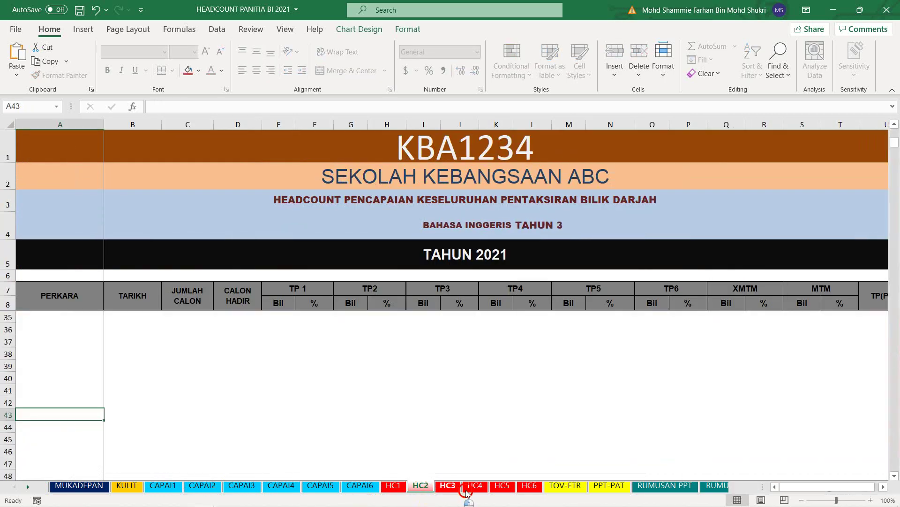
pyautogui.click(475, 488)
pyautogui.click(501, 488)
pyautogui.click(529, 488)
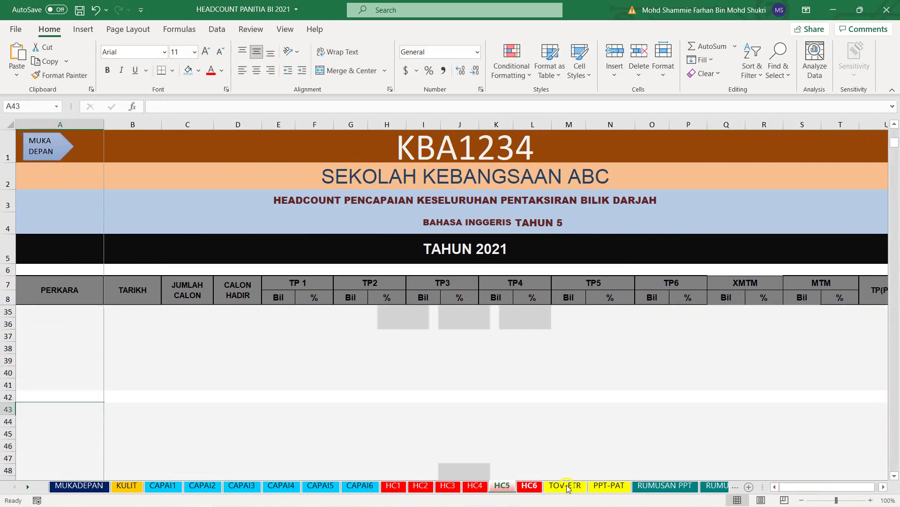
# View the TOV-ETR and PPT-PAT sheets and examine the PENCAPAIAN table and chart in RUMUSAN PPT
pyautogui.click(567, 487)
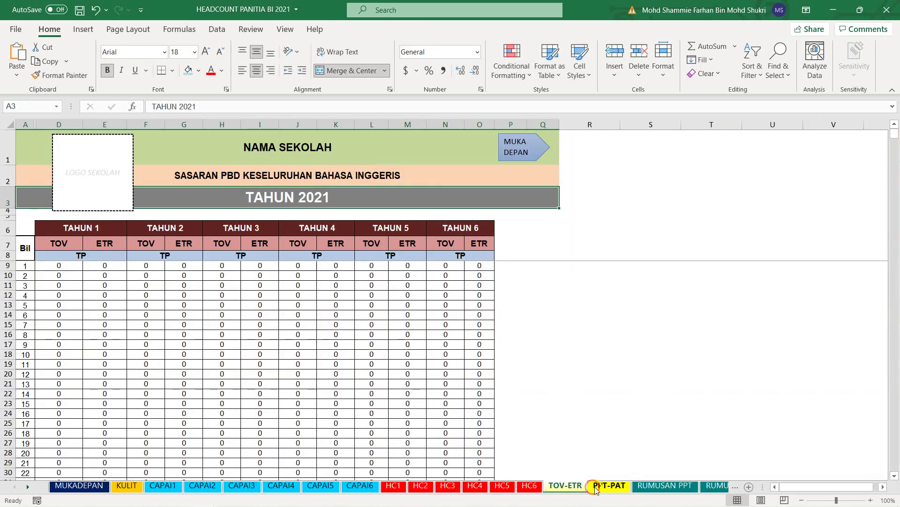
pyautogui.click(595, 488)
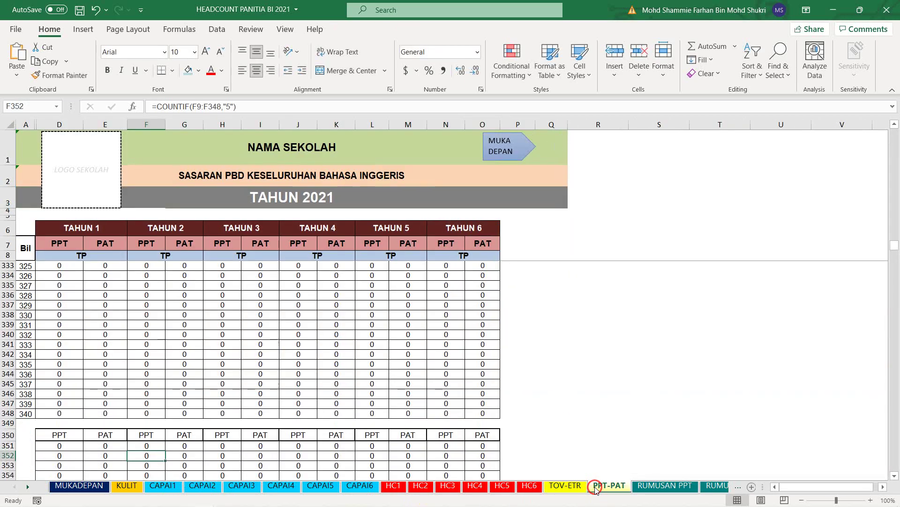
pyautogui.click(651, 485)
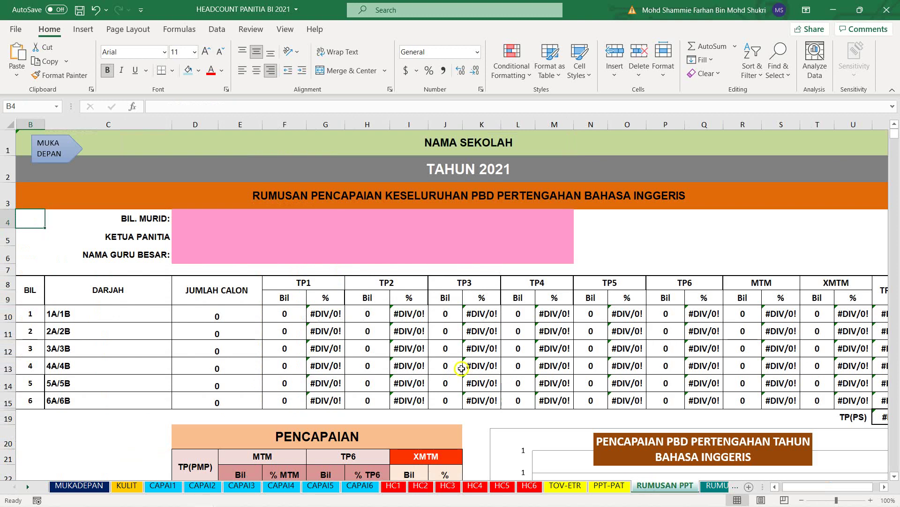
pyautogui.scroll(-6, 461, 369)
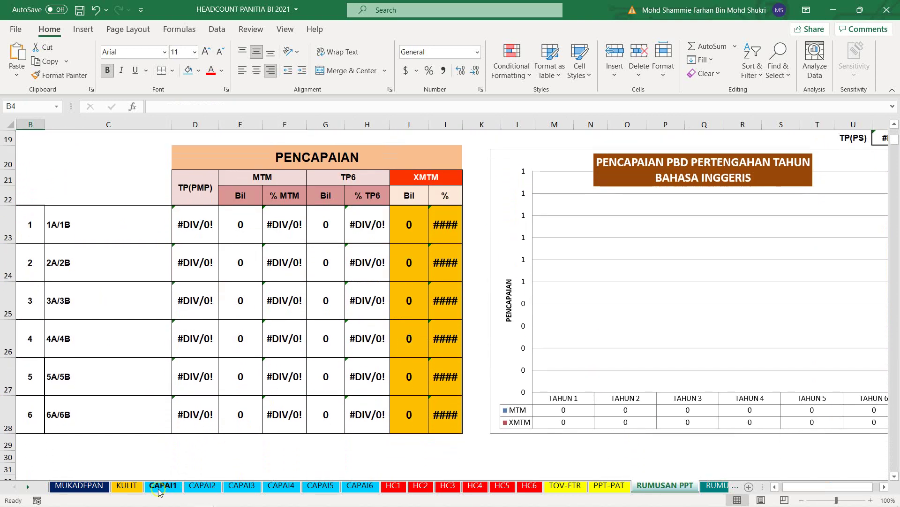
# Return to CAPAI1 and look over the NAMA MURID and Kelas entry cells in the pupil list
pyautogui.click(158, 488)
pyautogui.click(192, 323)
pyautogui.click(203, 360)
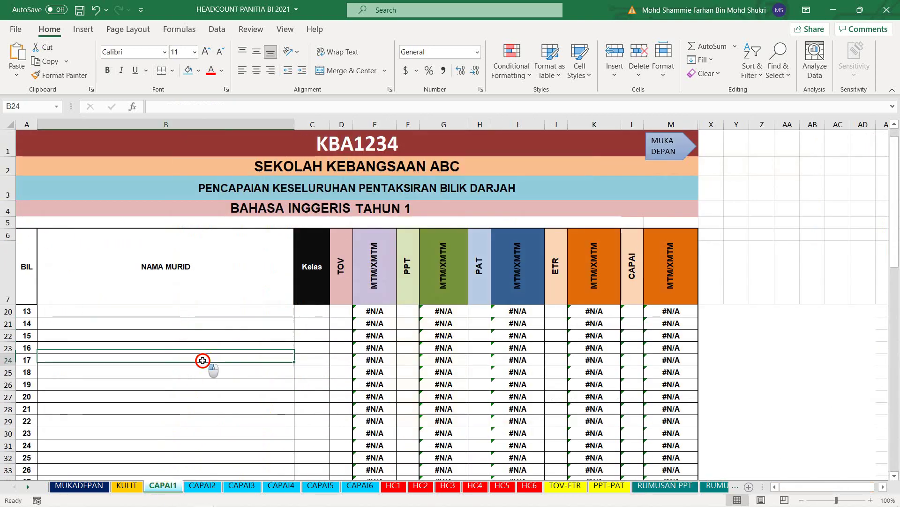
pyautogui.click(209, 401)
pyautogui.click(295, 434)
pyautogui.click(322, 445)
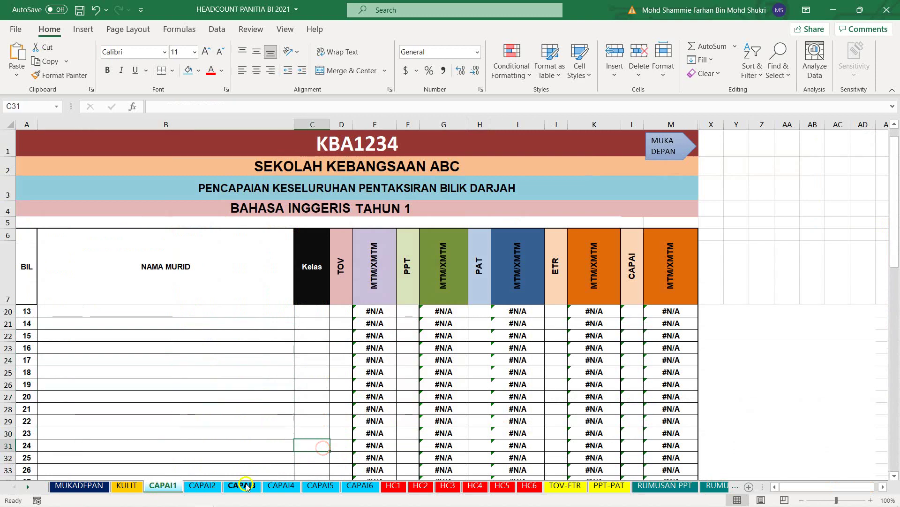
# Open the RUMUSAN PAT sheet with the year-end PBD achievement summary
pyautogui.click(567, 488)
pyautogui.click(680, 487)
pyautogui.click(712, 488)
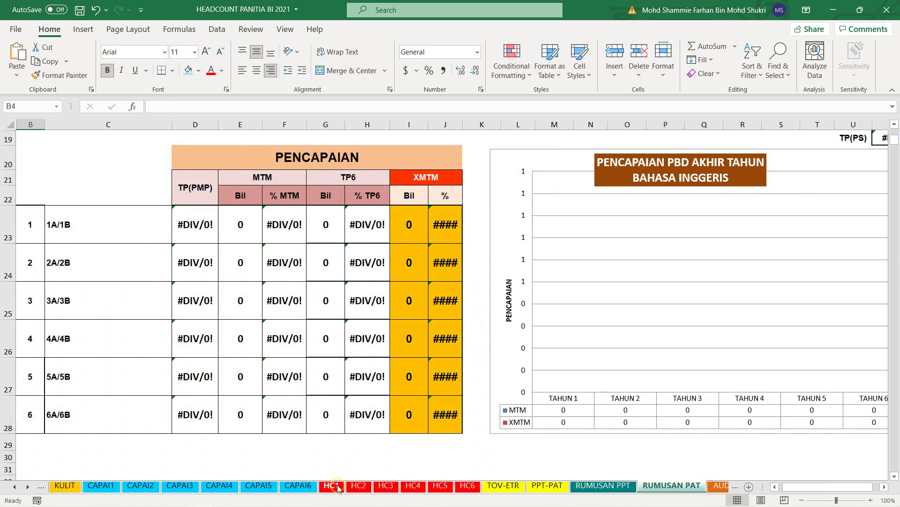
# Open the AUDITXMTM1 sheet and examine its NAMA MURID, KELAS and KEPUTUSAN column headings
pyautogui.click(720, 488)
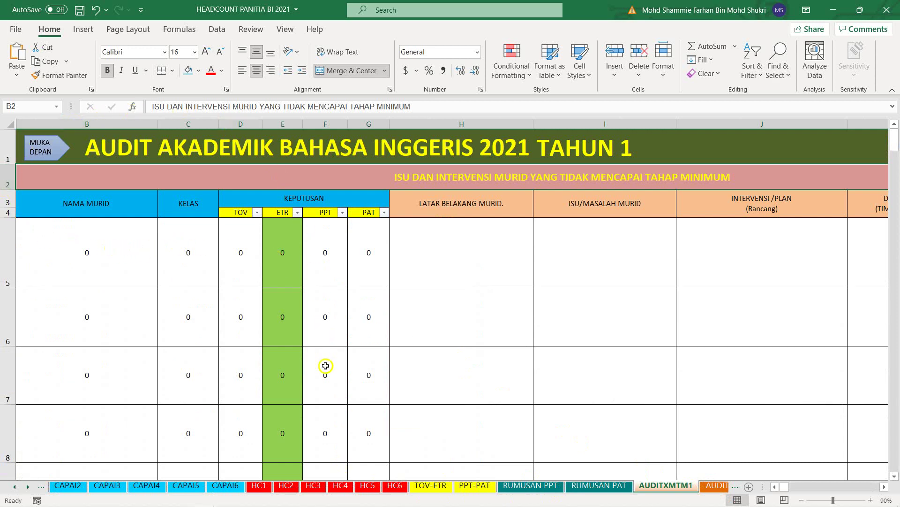
pyautogui.click(117, 206)
pyautogui.click(207, 206)
pyautogui.click(236, 201)
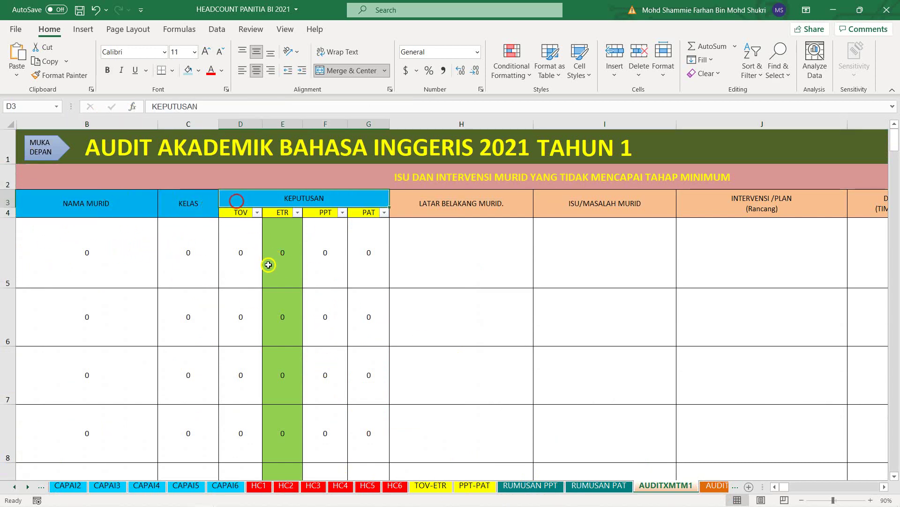
# Check the pupil background, issue and intervention cells in row 5 and view the intervention options offered in J5
pyautogui.click(485, 244)
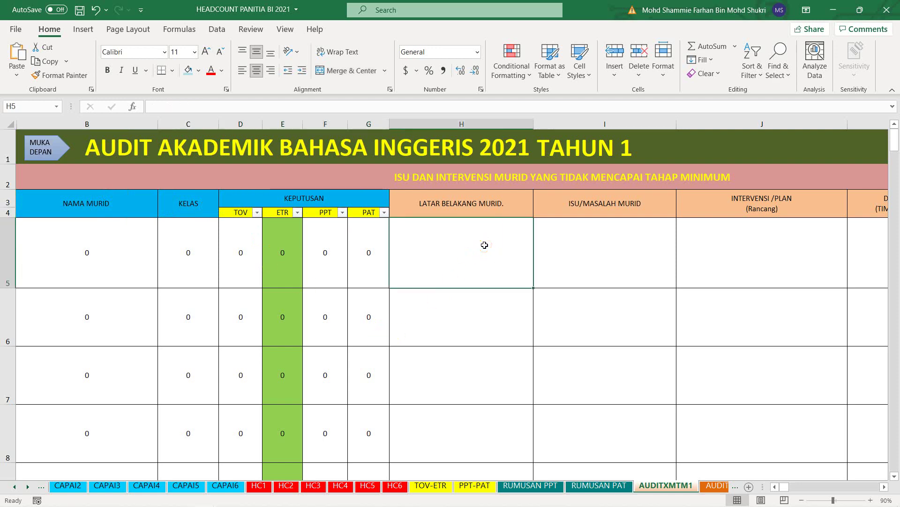
pyautogui.click(608, 266)
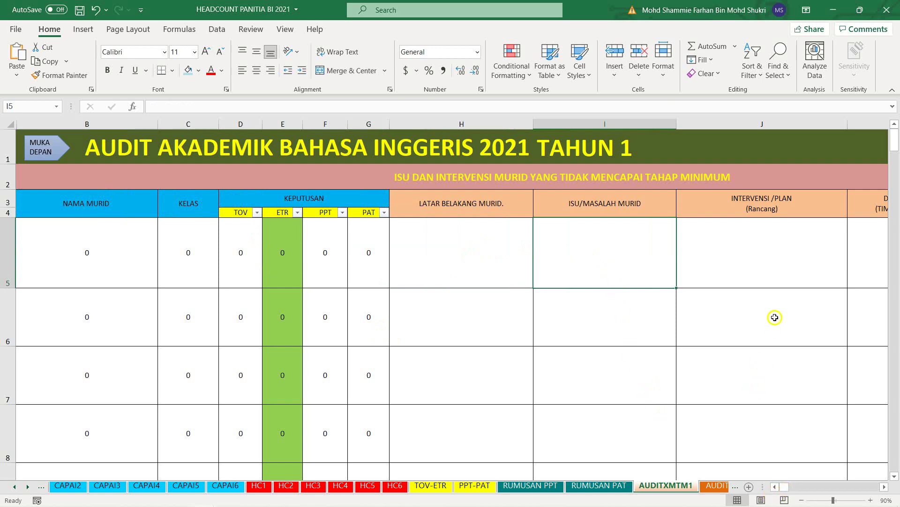
pyautogui.click(779, 270)
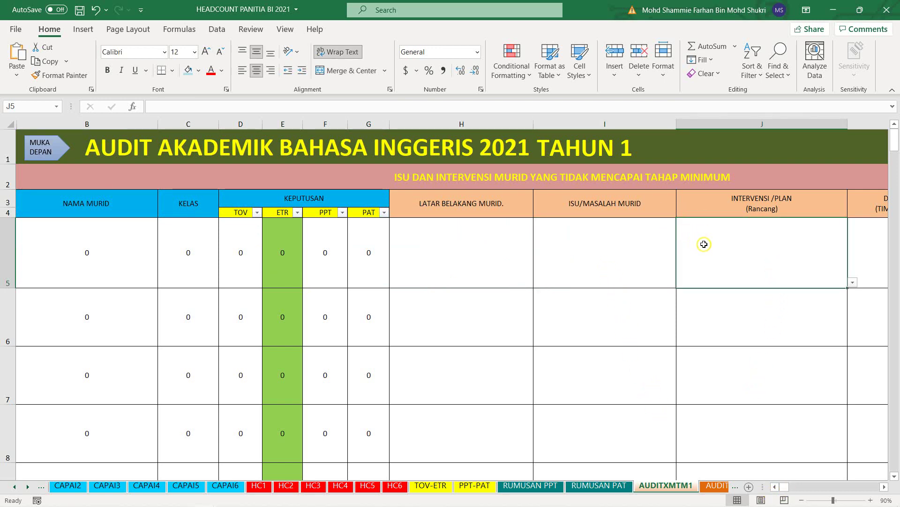
pyautogui.click(853, 283)
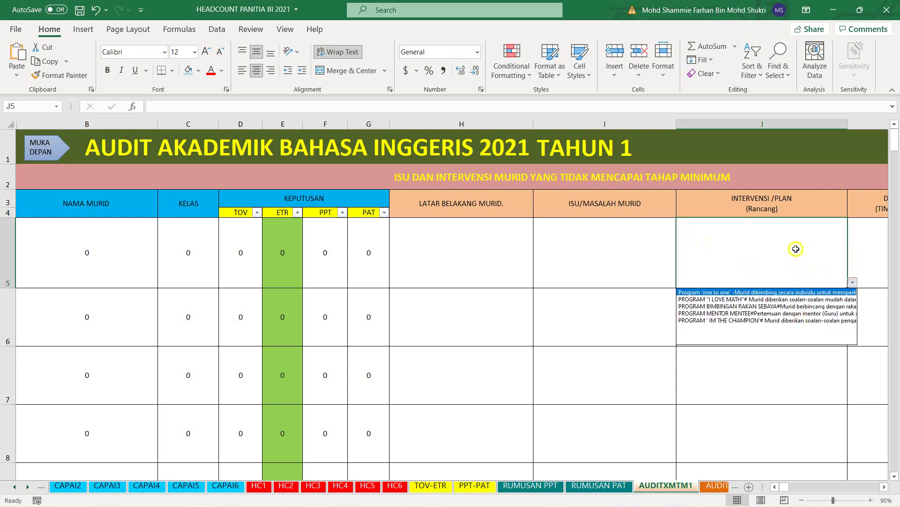
pyautogui.click(795, 248)
# Look through the remaining pupil rows of the AUDITXMTM1 sheet
pyautogui.scroll(-3, 748, 362)
pyautogui.scroll(-12, 741, 358)
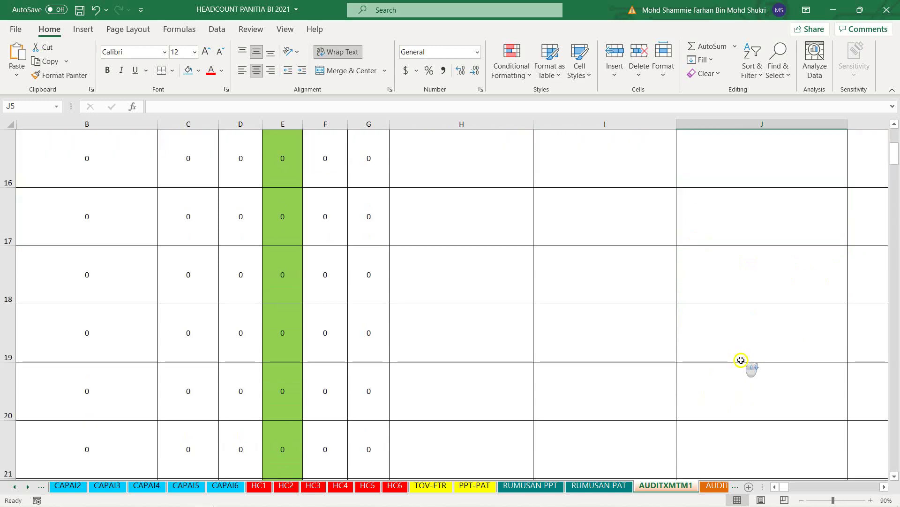
pyautogui.scroll(-18, 725, 349)
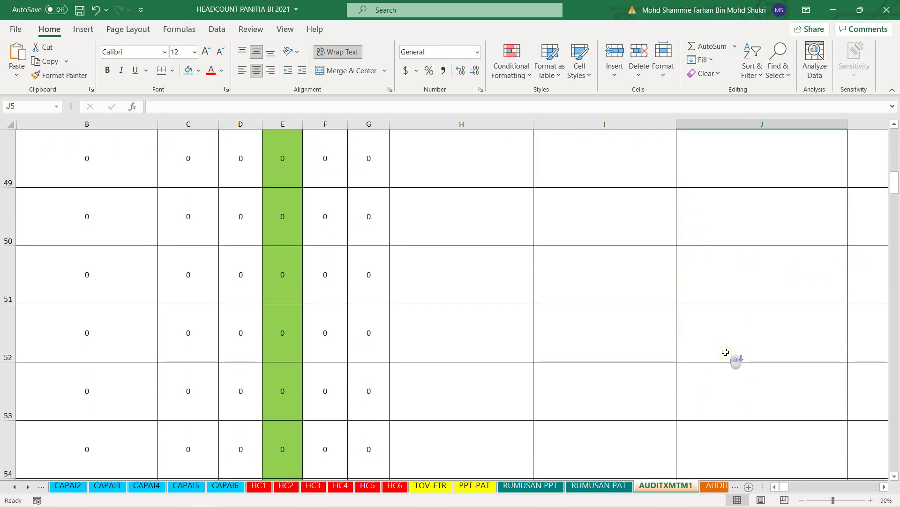
pyautogui.scroll(7, 720, 340)
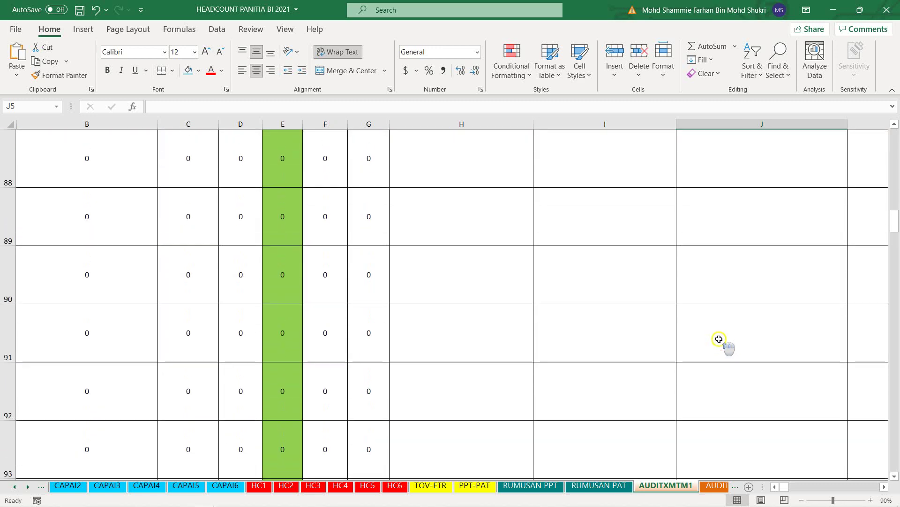
# Look past the last pupil rows of AUDITXMTM1 to the PLAN, DO, CHECK and ACT lists starting at row 346
pyautogui.scroll(-5, 718, 318)
pyautogui.scroll(-20, 719, 326)
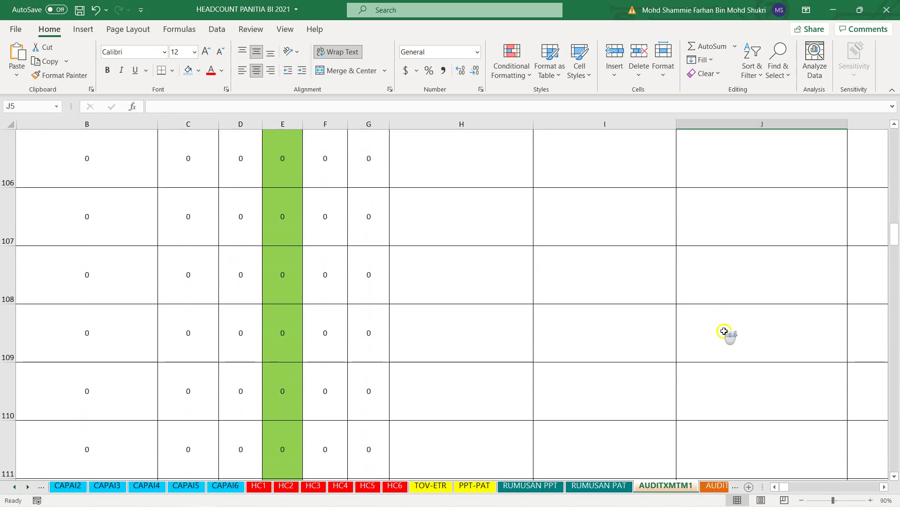
pyautogui.scroll(-20, 732, 337)
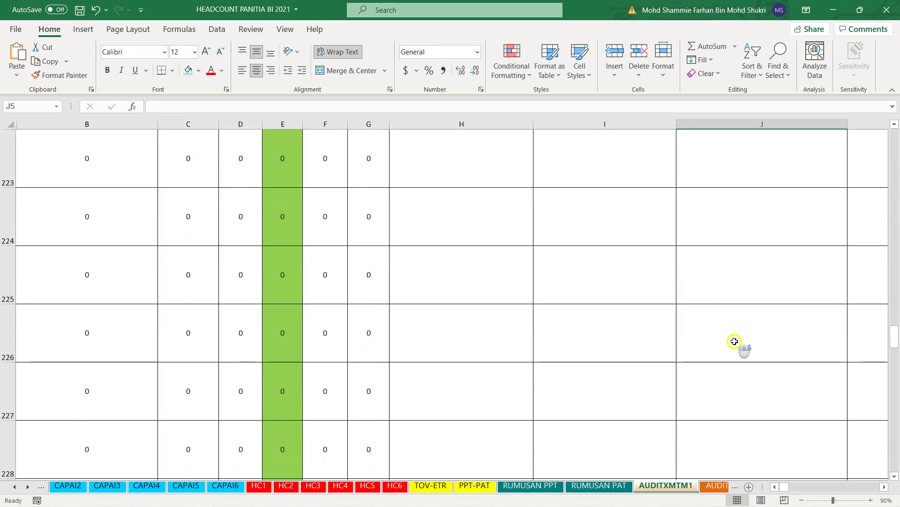
pyautogui.scroll(-11, 732, 333)
pyautogui.scroll(-20, 732, 332)
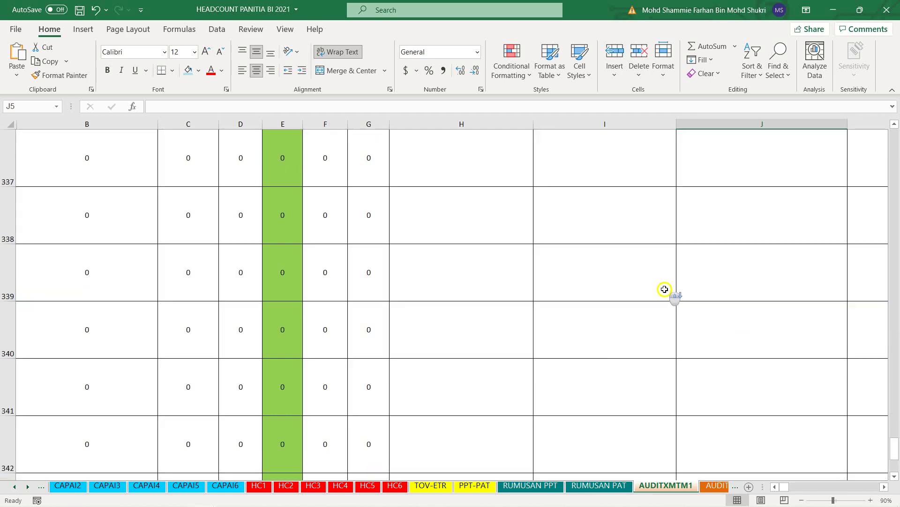
pyautogui.scroll(-13, 665, 289)
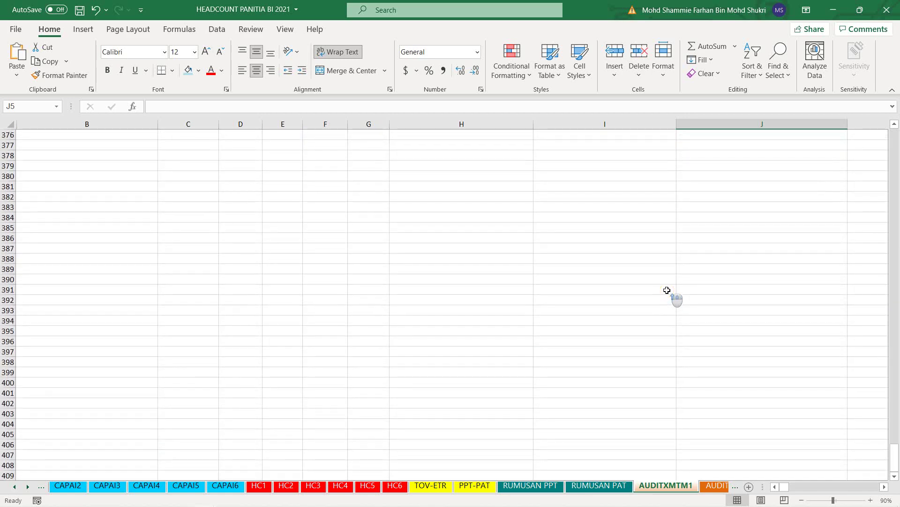
pyautogui.scroll(11, 667, 289)
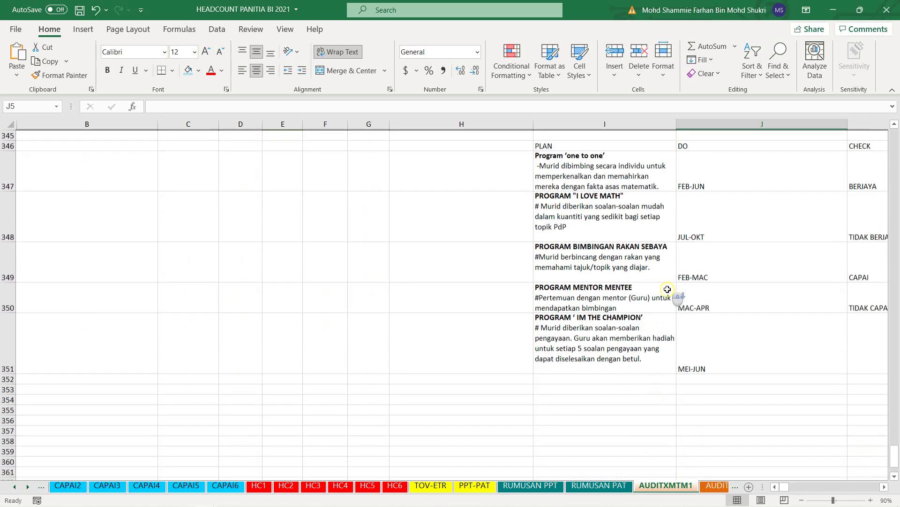
pyautogui.scroll(-1, 667, 289)
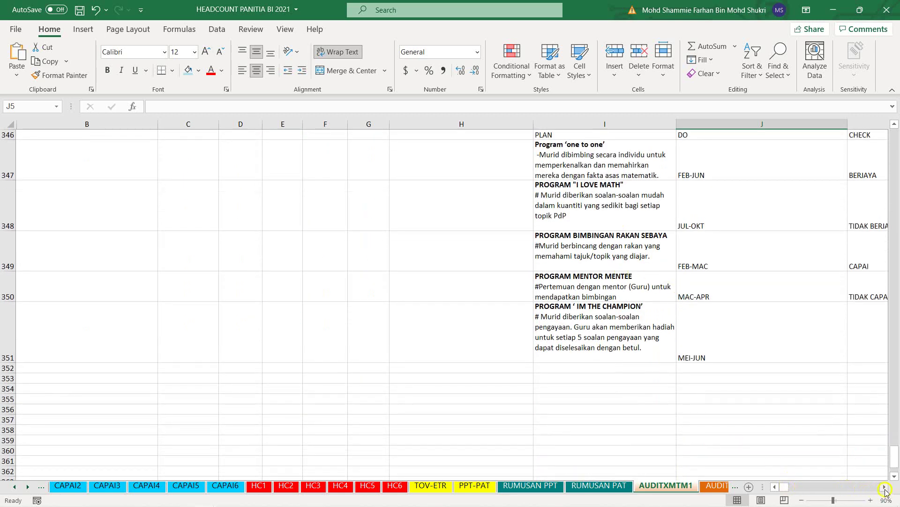
pyautogui.click(885, 490)
pyautogui.scroll(1, 434, 252)
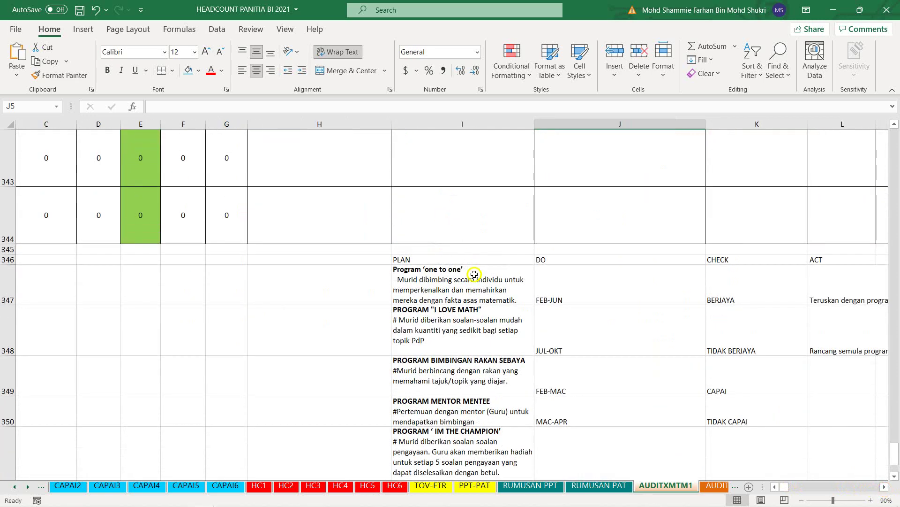
# Go through the intervention programs in the PLAN list, cells I347 to I351
pyautogui.click(474, 289)
pyautogui.click(448, 333)
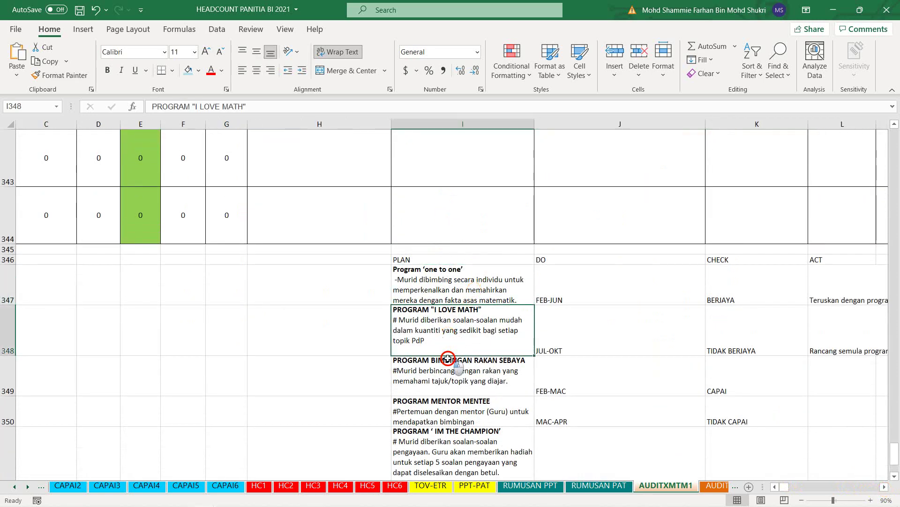
pyautogui.click(448, 363)
pyautogui.click(451, 413)
pyautogui.click(454, 442)
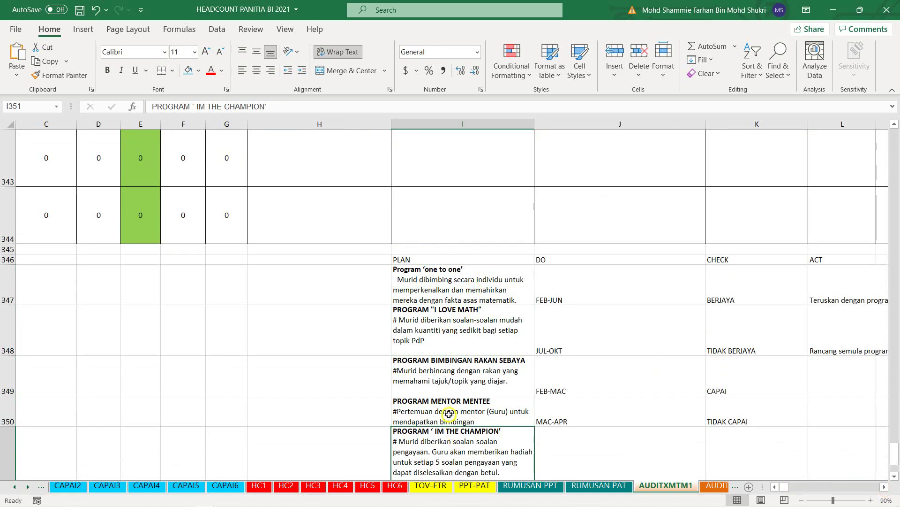
pyautogui.scroll(-1, 450, 414)
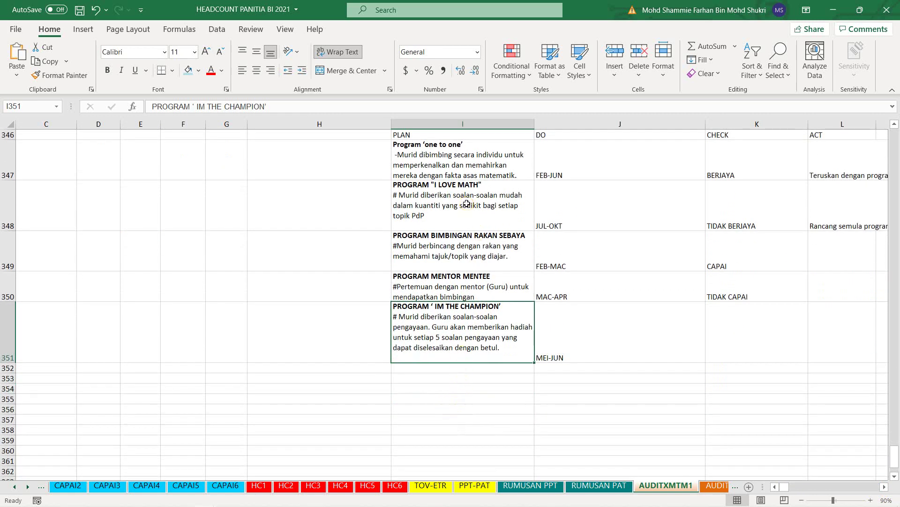
pyautogui.click(460, 169)
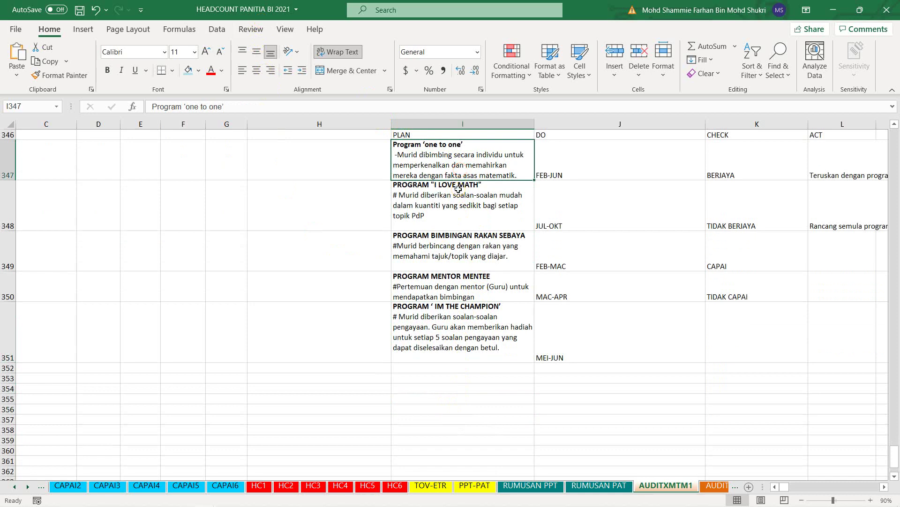
pyautogui.click(453, 204)
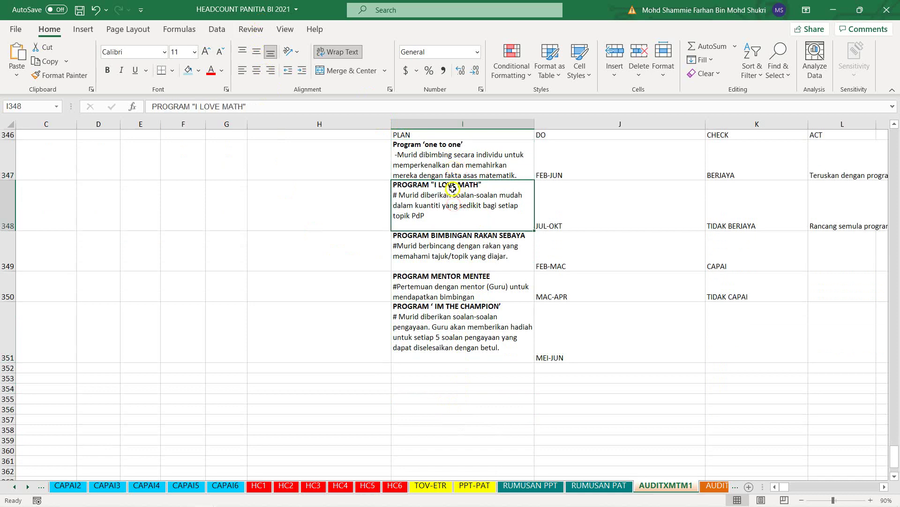
pyautogui.click(452, 168)
pyautogui.click(452, 209)
pyautogui.click(451, 240)
pyautogui.click(462, 280)
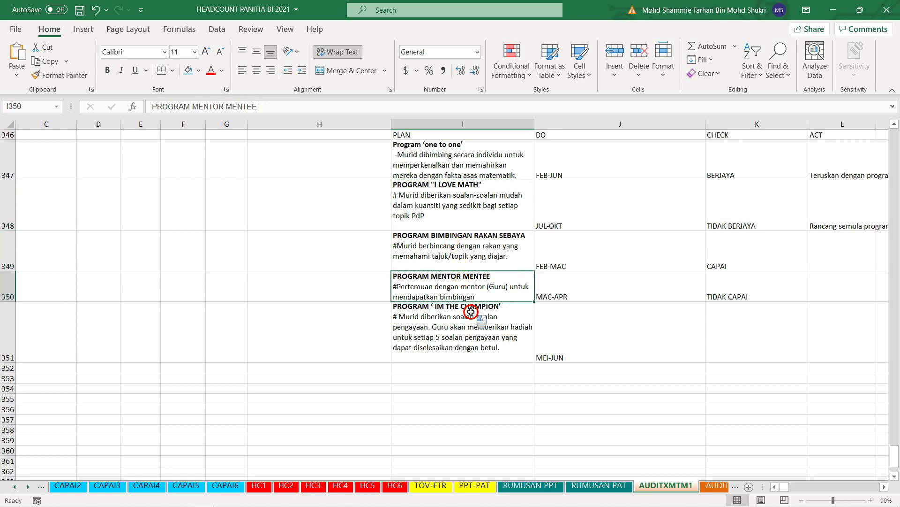
pyautogui.click(469, 312)
# Check the time frames in the DO list and the outcome entries in the CHECK list, rows 347 to 349
pyautogui.click(588, 158)
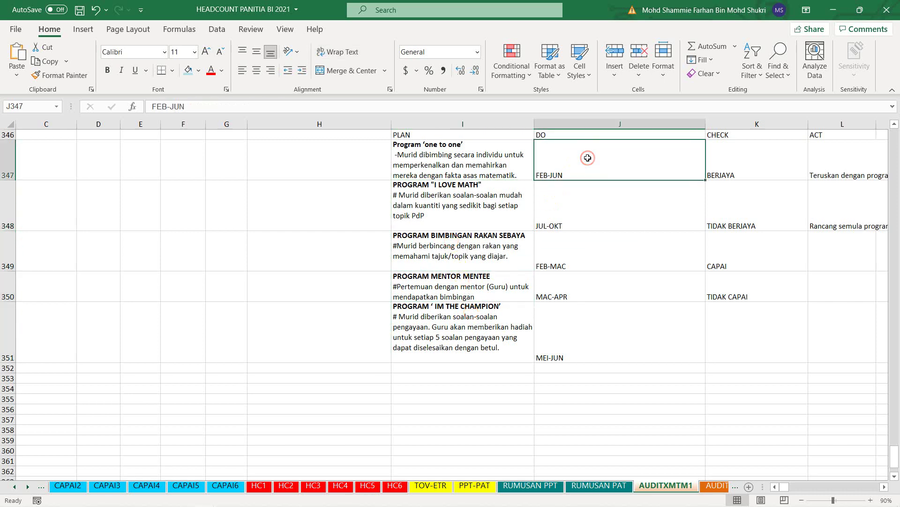
pyautogui.click(733, 164)
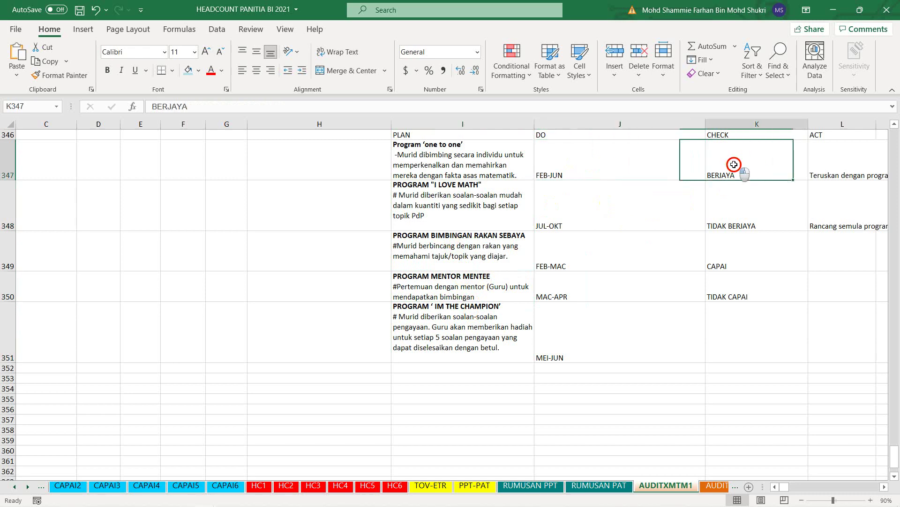
pyautogui.click(729, 202)
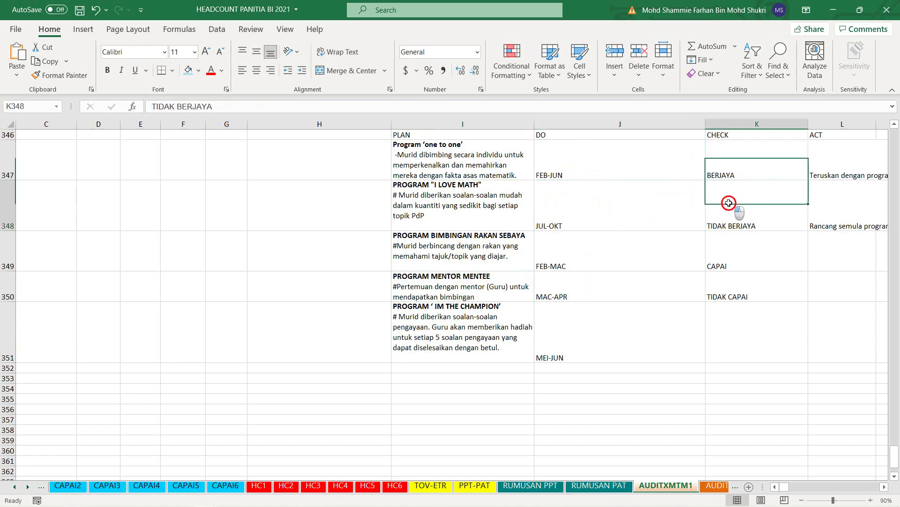
pyautogui.click(582, 150)
pyautogui.click(727, 175)
pyautogui.click(729, 203)
pyautogui.click(614, 220)
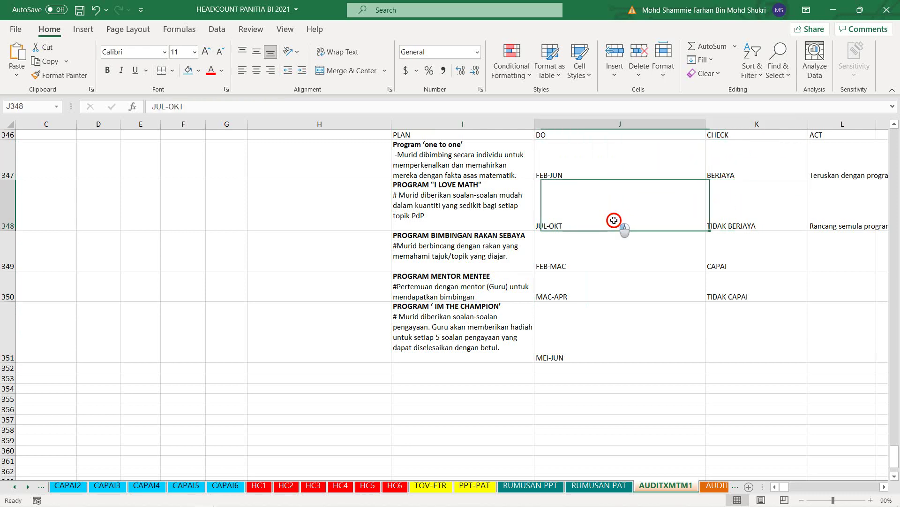
pyautogui.click(649, 250)
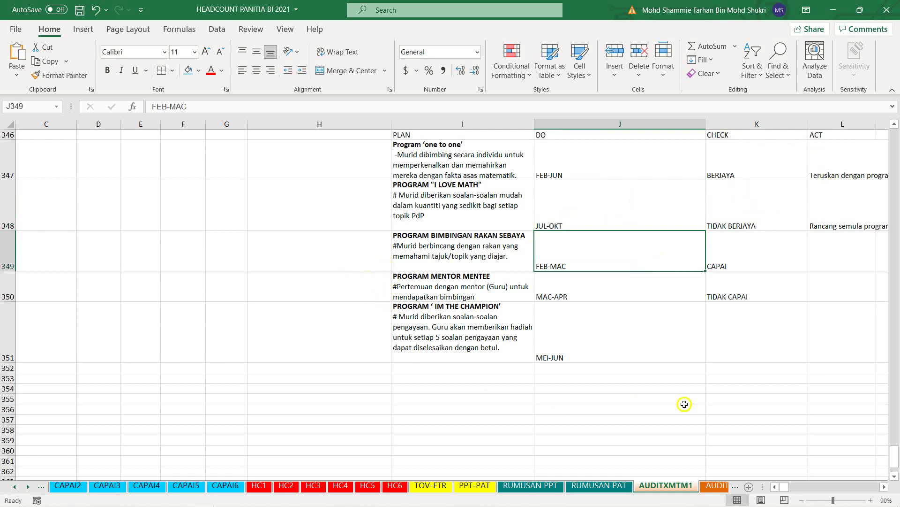
# Choose PROGRAM "I LOVE MATH" as the intervention plan in J5 and replace it with PROGRAM MENTOR MENTEE
pyautogui.scroll(20, 620, 373)
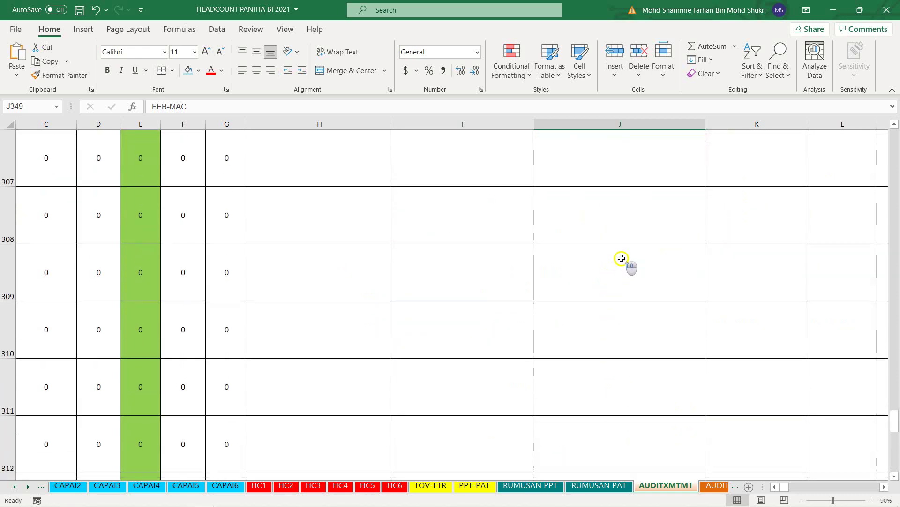
pyautogui.scroll(20, 620, 258)
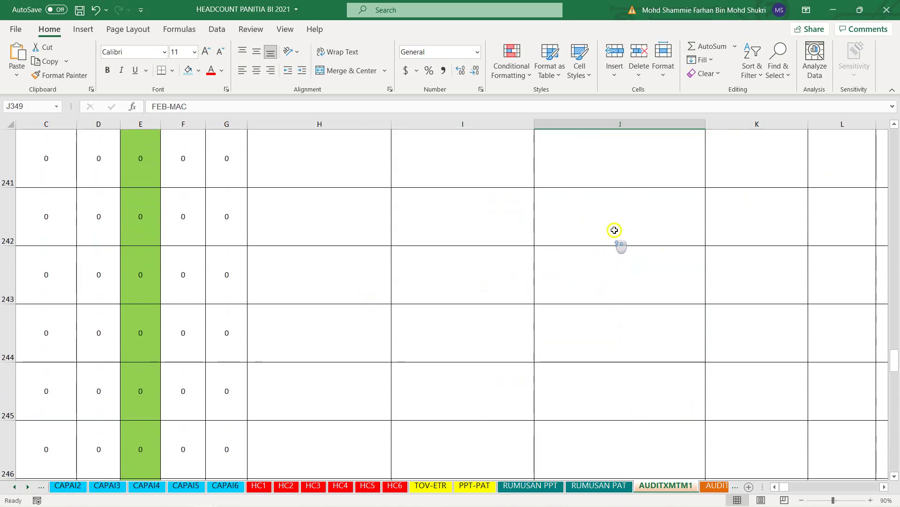
pyautogui.moveTo(895, 334); pyautogui.dragTo(816, 61)
pyautogui.click(627, 257)
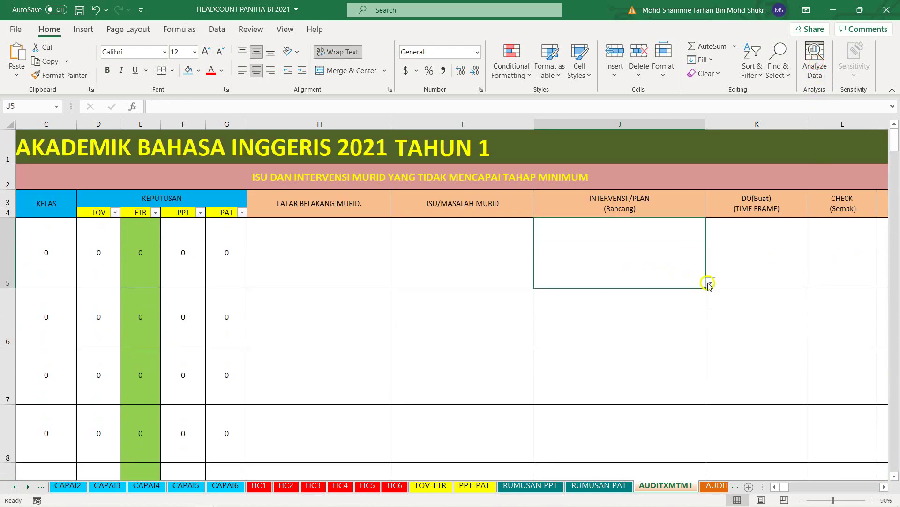
pyautogui.click(708, 283)
pyautogui.click(687, 299)
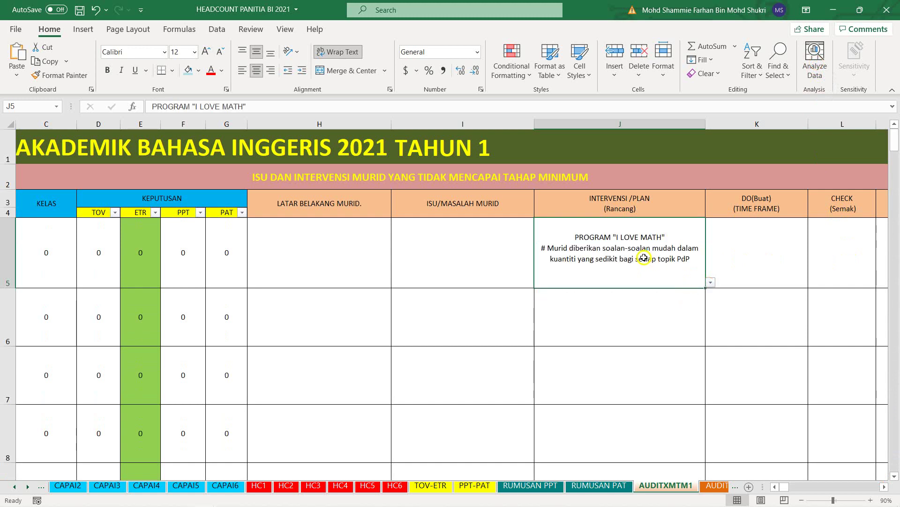
pyautogui.click(710, 284)
pyautogui.click(697, 310)
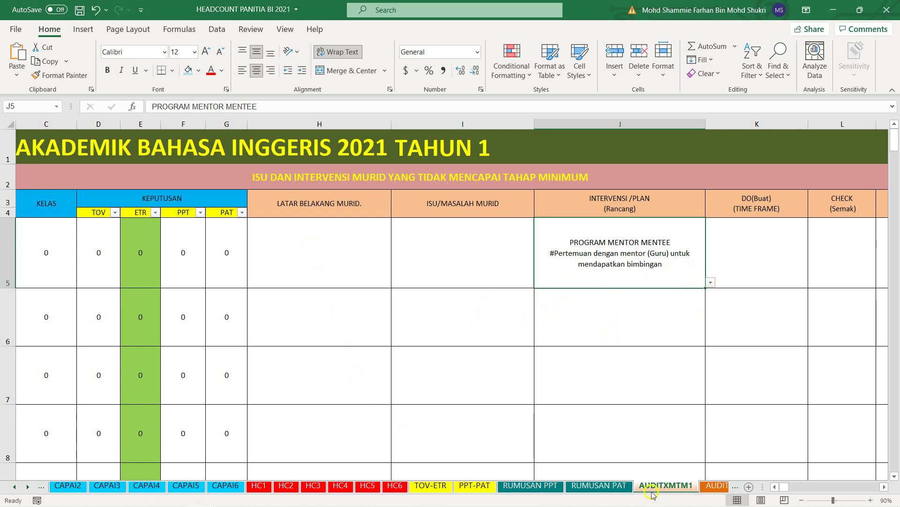
# Open the AUDITXMTM2 sheet for TAHUN 2 and bring the remaining audit and MTM sheets within reach
pyautogui.click(716, 485)
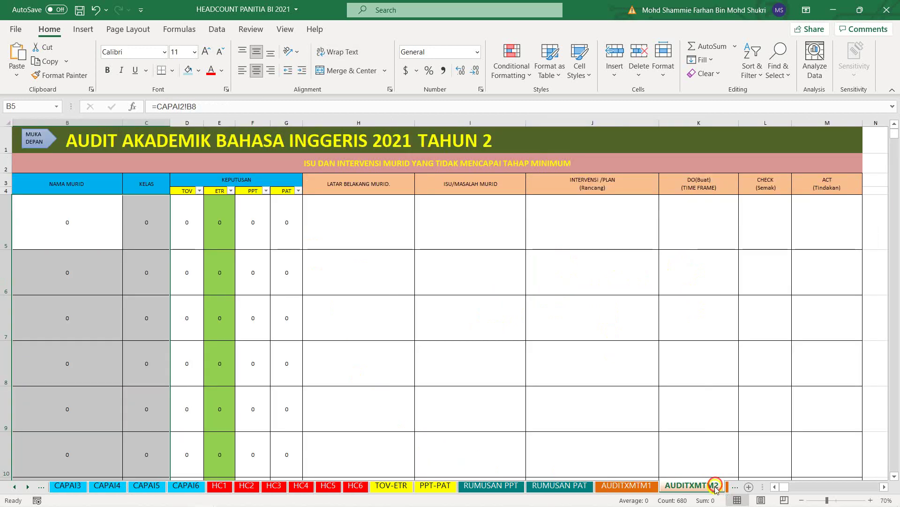
pyautogui.click(25, 487)
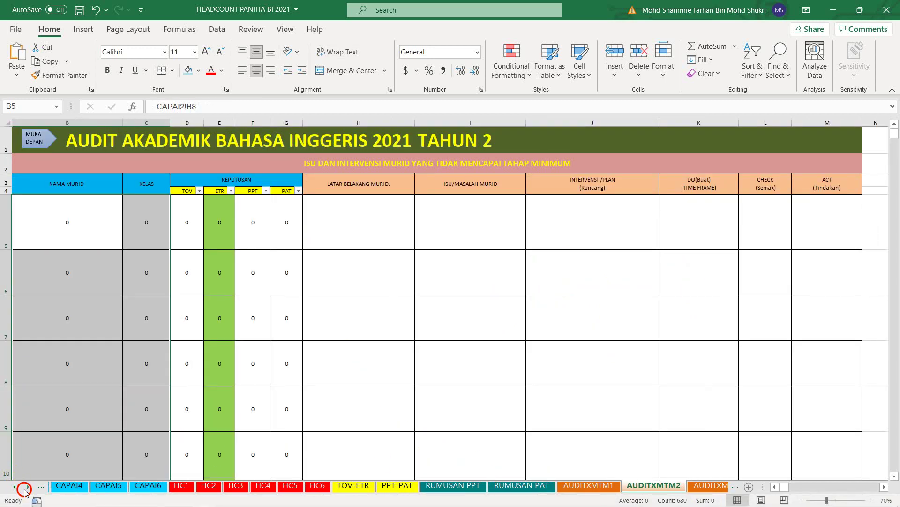
pyautogui.click(25, 486)
pyautogui.click(25, 487)
pyautogui.click(26, 487)
pyautogui.click(26, 486)
pyautogui.click(25, 487)
pyautogui.click(26, 486)
pyautogui.click(25, 487)
pyautogui.click(26, 487)
pyautogui.click(26, 487)
pyautogui.click(25, 486)
pyautogui.click(26, 487)
pyautogui.click(26, 487)
pyautogui.click(26, 486)
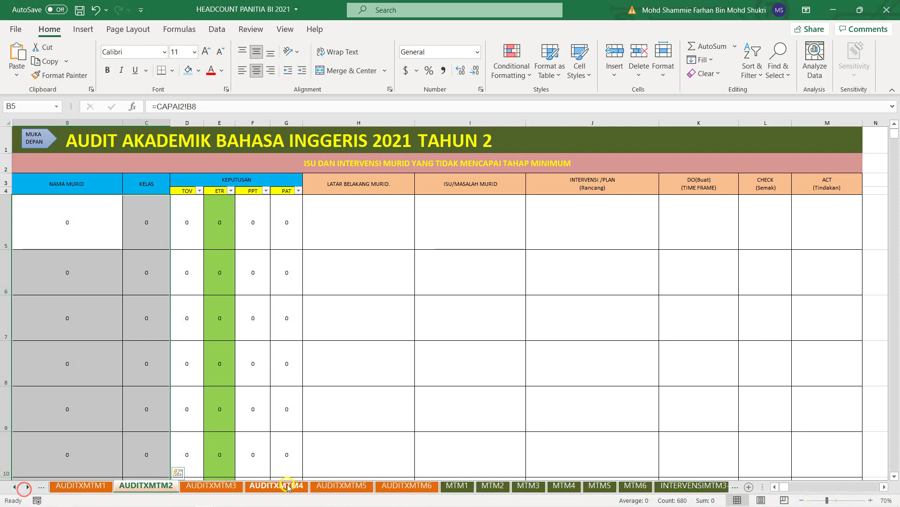
# Compare the MTM1 pupil list with the AUDITXMTM6 sheet and view the TAHAP PENGUASAAN options offered in C2 of MTM1
pyautogui.click(456, 486)
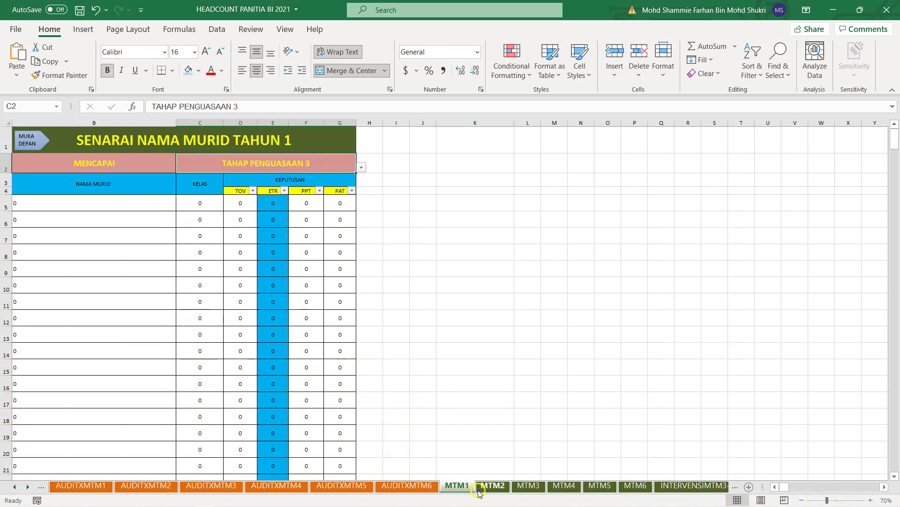
pyautogui.click(395, 485)
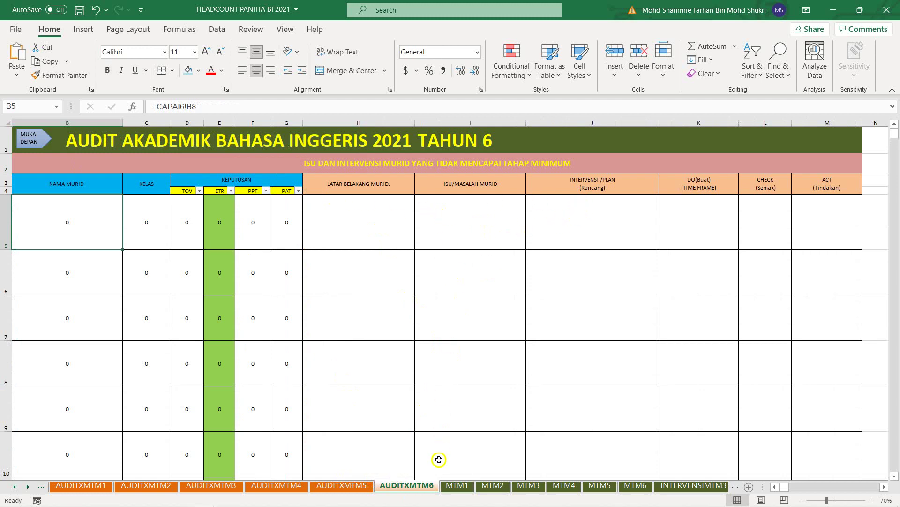
pyautogui.click(451, 487)
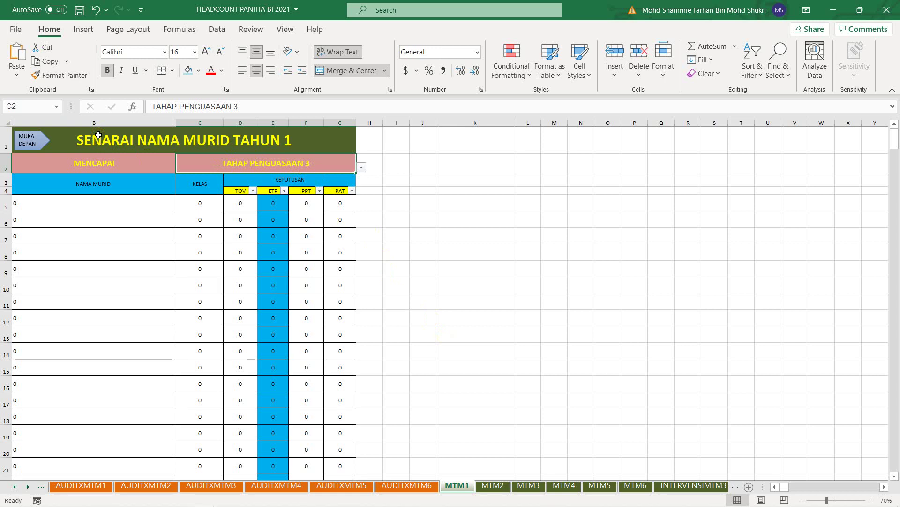
pyautogui.click(362, 167)
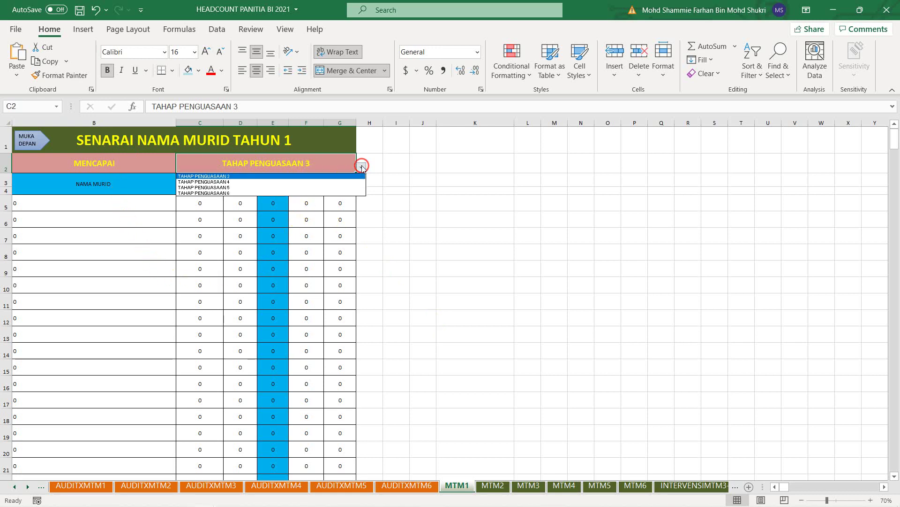
pyautogui.click(362, 167)
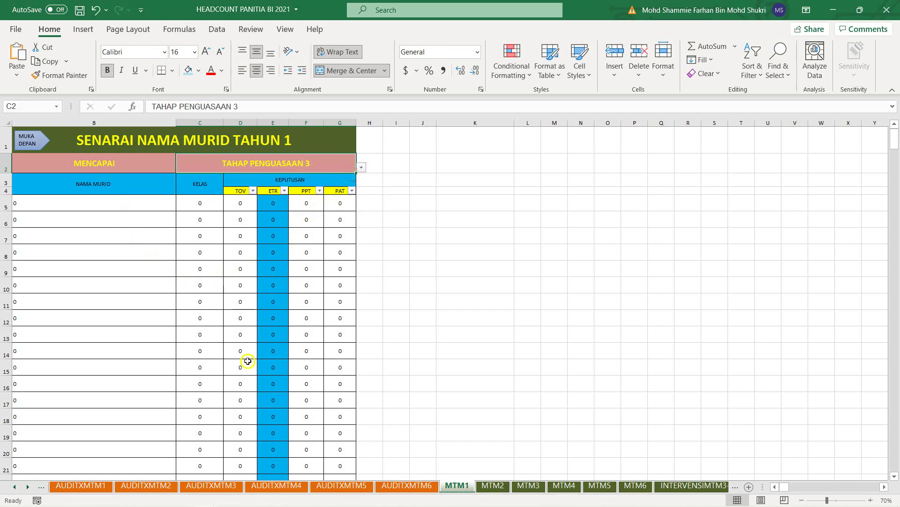
# Open the INTERVENSIMTM3-4 sheet and check the TAHUN 1 cells for BILANGAN TP4 and BILANGAN TP3
pyautogui.click(671, 490)
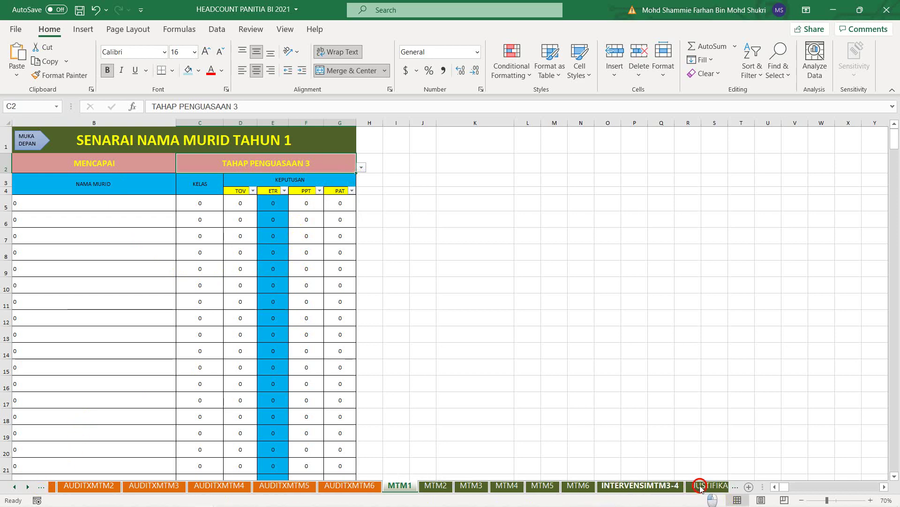
pyautogui.scroll(2, 220, 216)
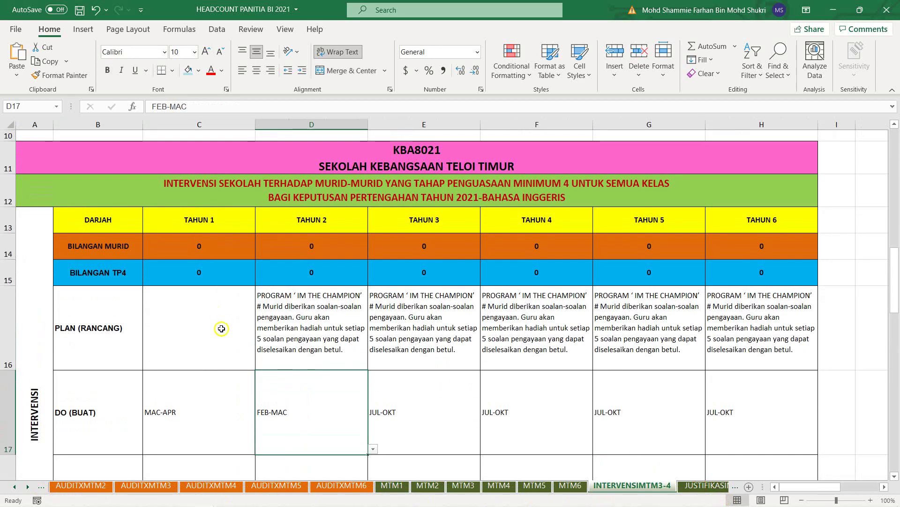
pyautogui.scroll(-2, 188, 309)
pyautogui.click(161, 193)
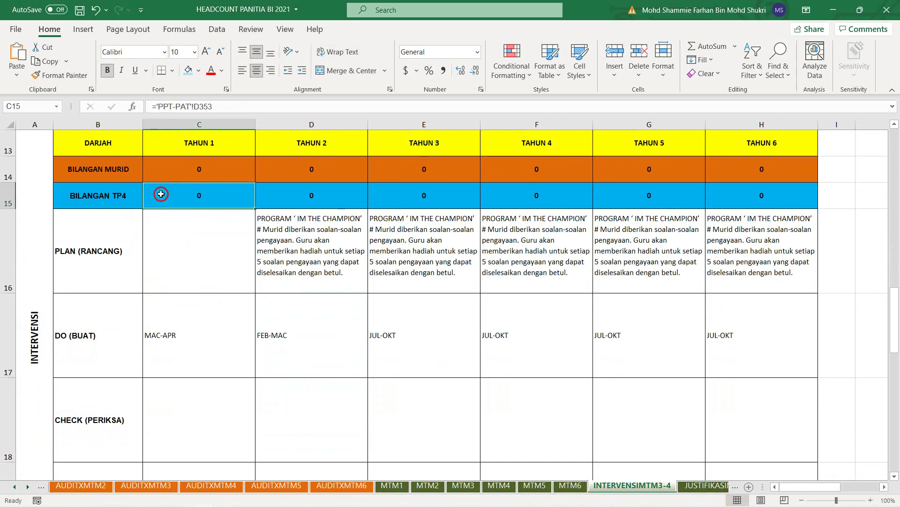
pyautogui.scroll(4, 160, 191)
pyautogui.click(217, 288)
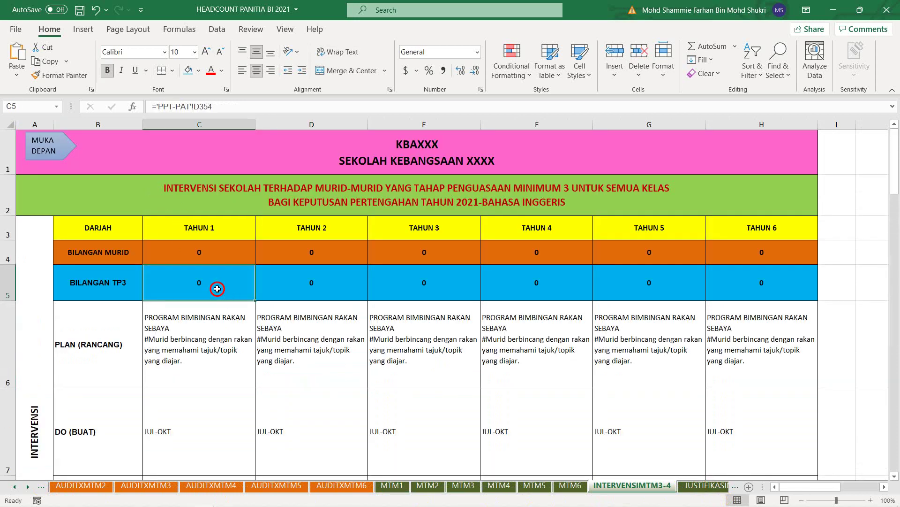
# Review the PLAN, DO, CHECK and ACT rows of the TP3 and TP4 intervention tables on the INTERVENSIMTM3-4 sheet
pyautogui.scroll(-2, 258, 271)
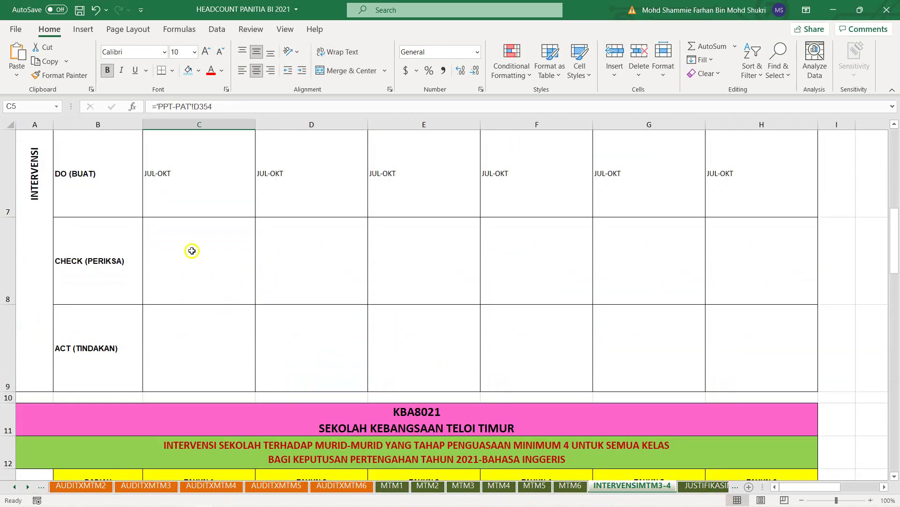
pyautogui.scroll(2, 197, 258)
pyautogui.click(231, 343)
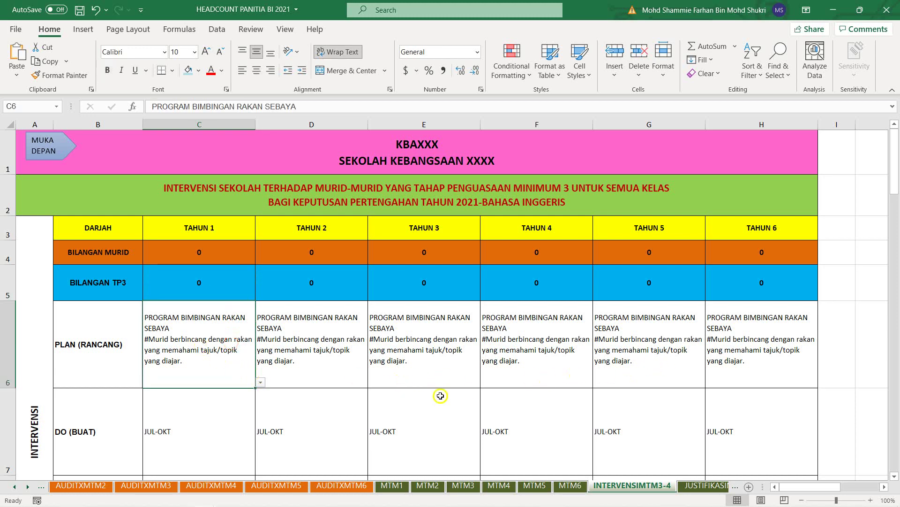
pyautogui.scroll(-4, 346, 377)
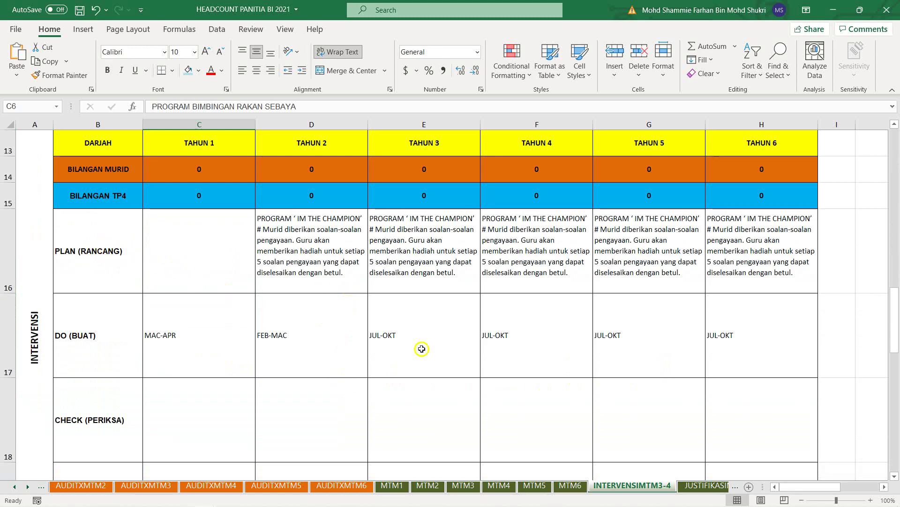
# Open the JUSTIFIKASIMTM5-6 sheet and examine the TP5 and TP6 justification tables, selecting the first TAHUN 1 justification cell for TP6
pyautogui.click(706, 486)
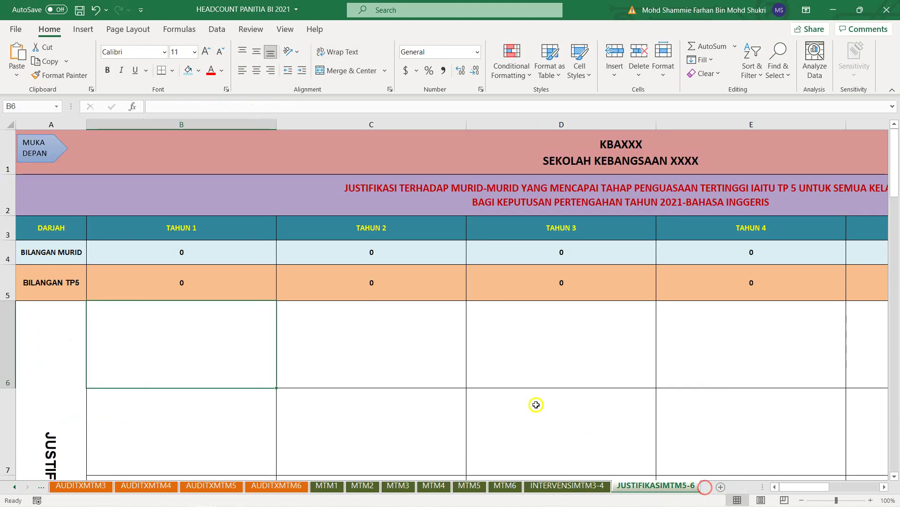
pyautogui.scroll(-1, 316, 263)
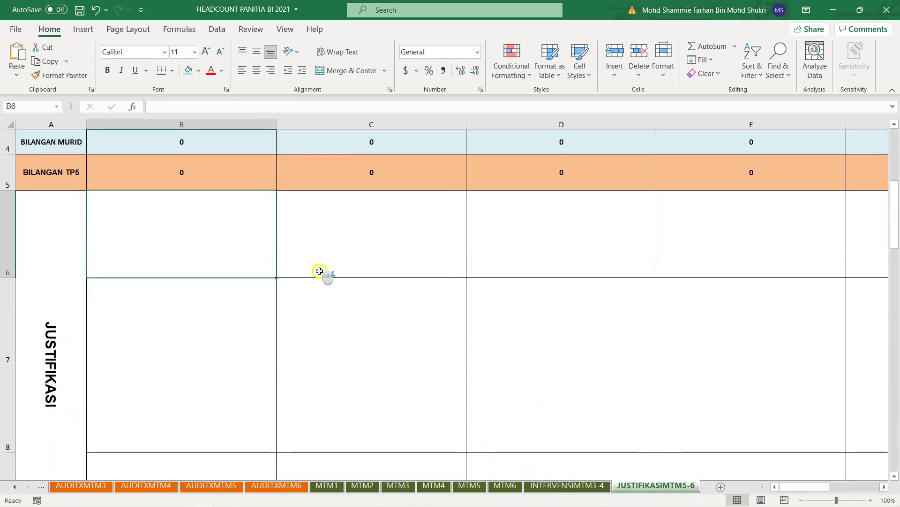
pyautogui.scroll(1, 322, 267)
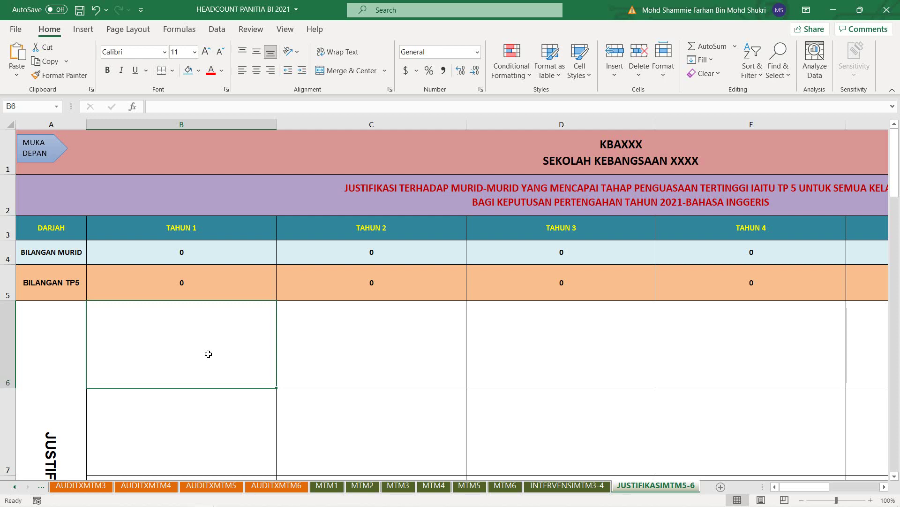
pyautogui.scroll(-4, 208, 353)
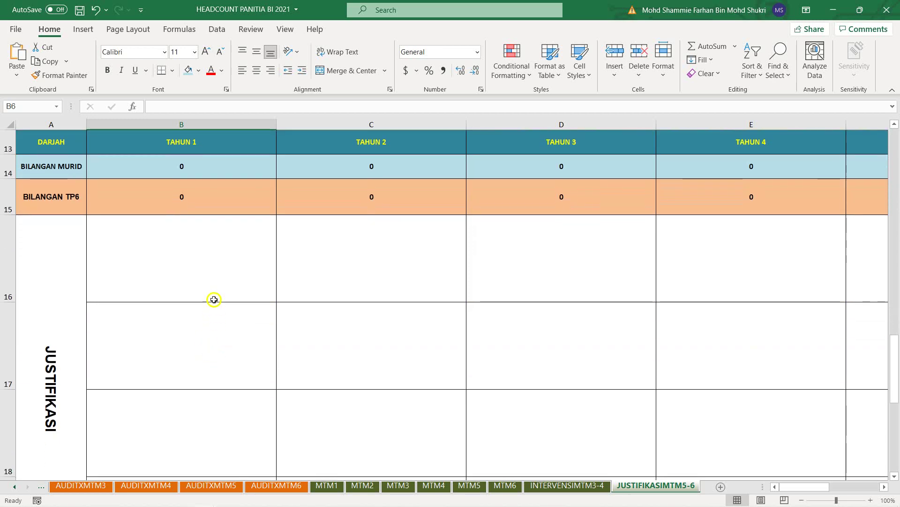
pyautogui.click(207, 257)
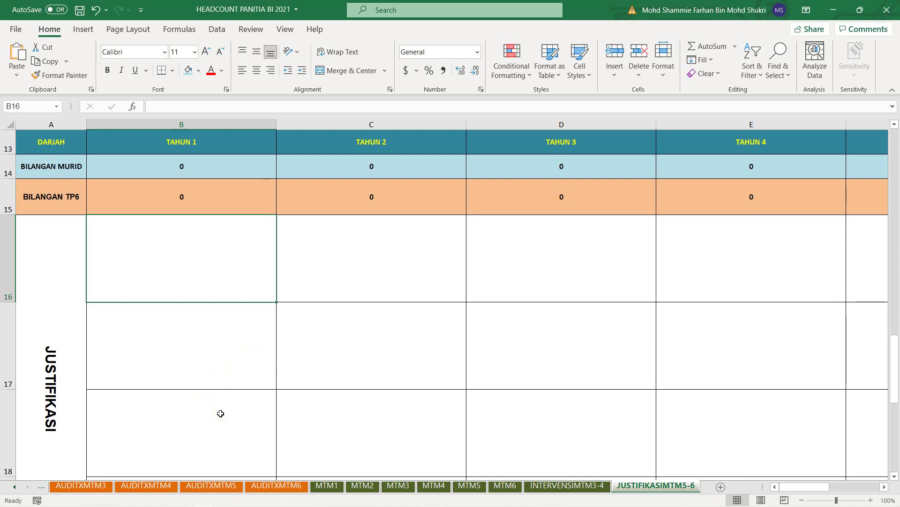
# Switch to the HCOUNT PANITIA BI 2021 contoh workbook and bring its first sheets, starting at KULIT, within reach
pyautogui.moveTo(205, 501)
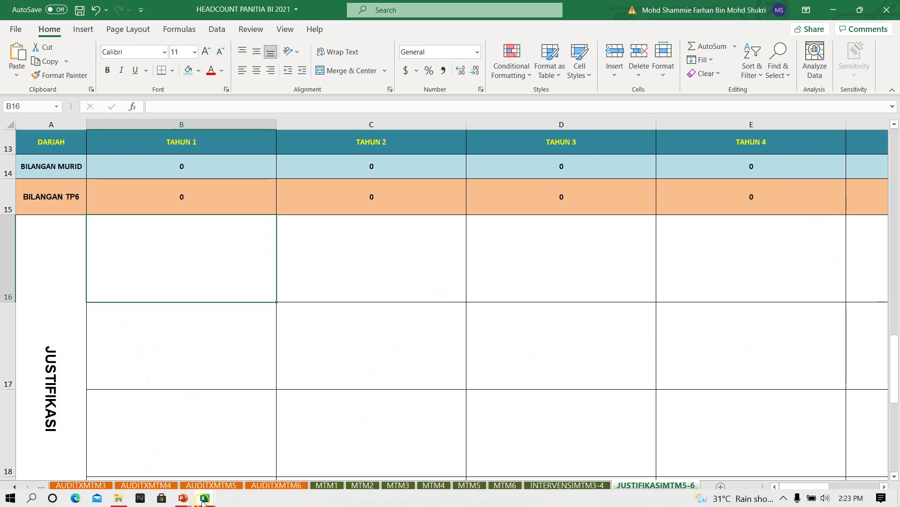
pyautogui.click(204, 499)
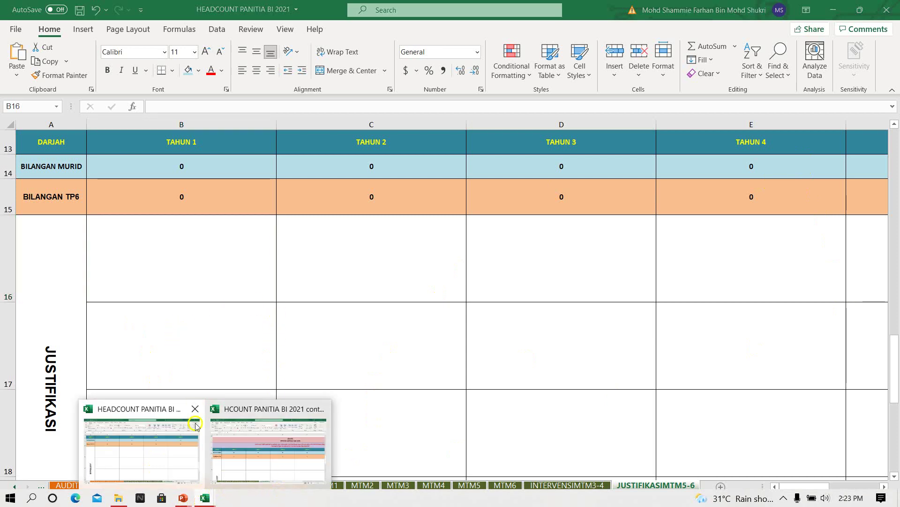
pyautogui.moveTo(227, 403)
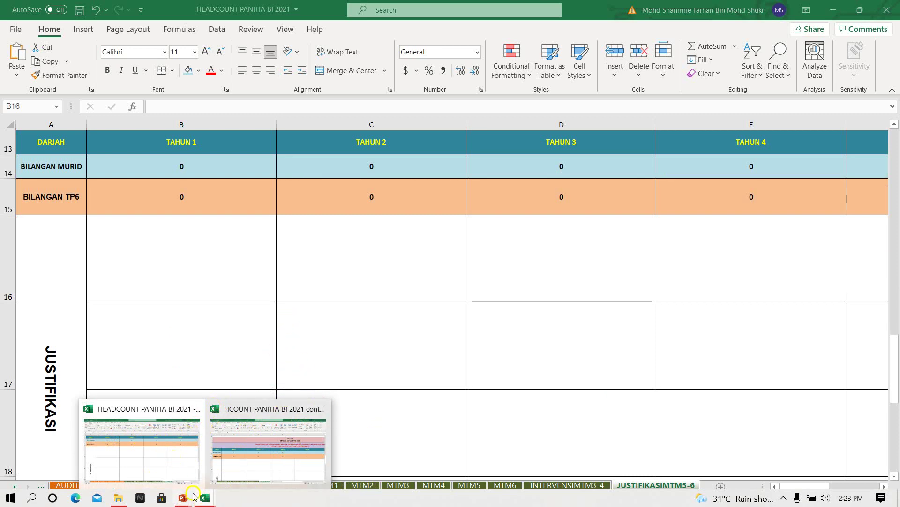
pyautogui.click(171, 463)
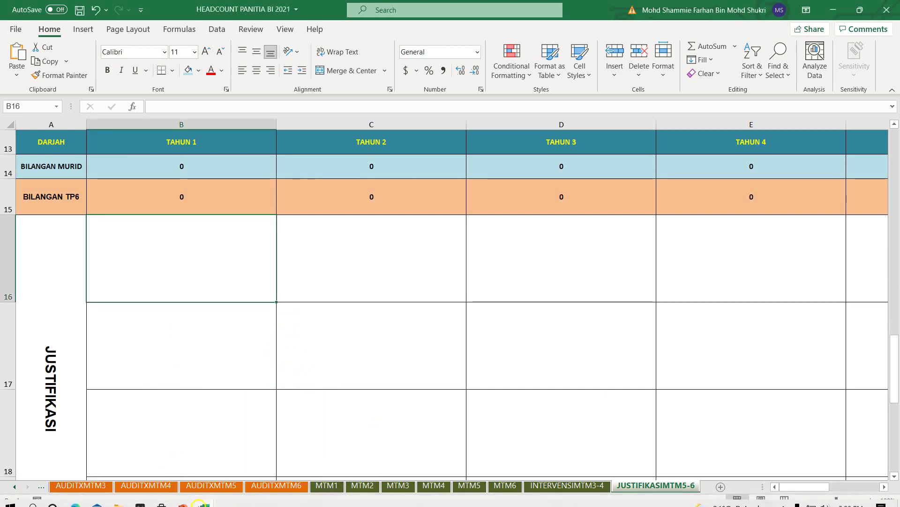
pyautogui.moveTo(203, 500)
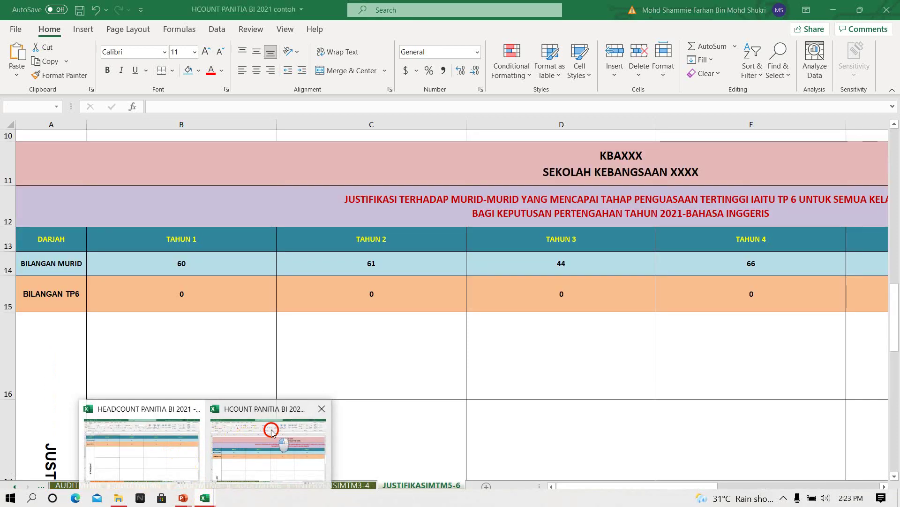
pyautogui.click(272, 432)
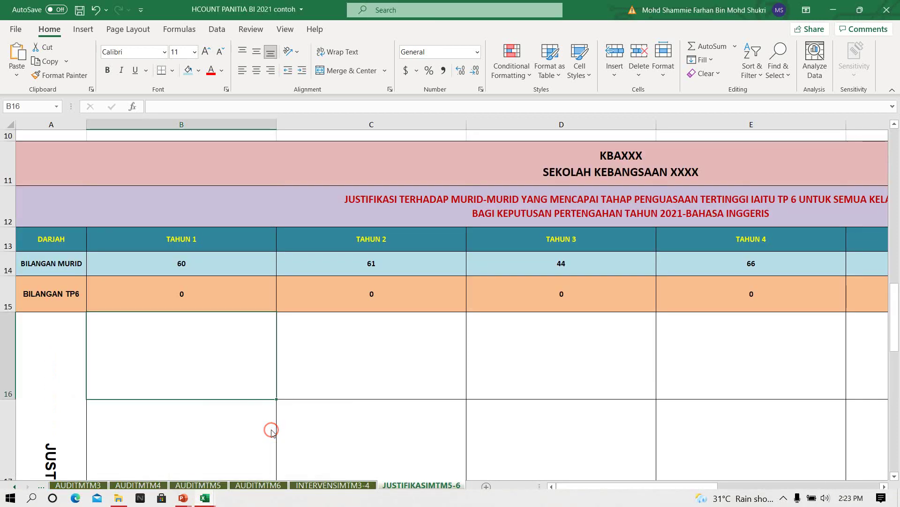
pyautogui.click(14, 489)
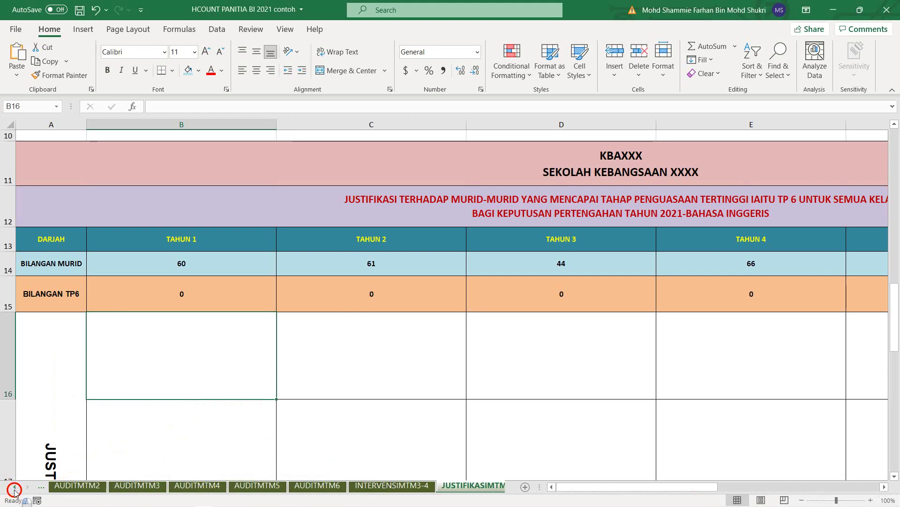
pyautogui.click(14, 489)
pyautogui.click(14, 489)
pyautogui.click(14, 489)
pyautogui.click(14, 489)
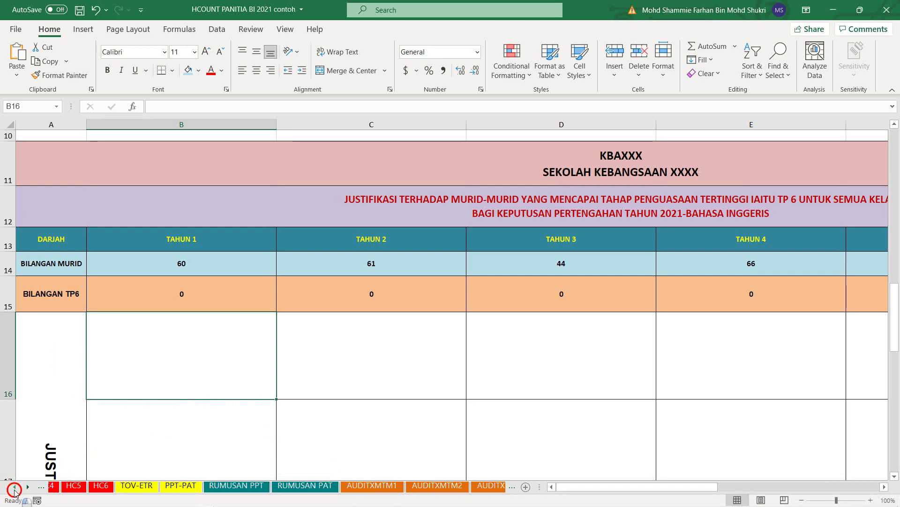
pyautogui.click(14, 489)
pyautogui.click(14, 489)
pyautogui.click(14, 490)
pyautogui.click(14, 489)
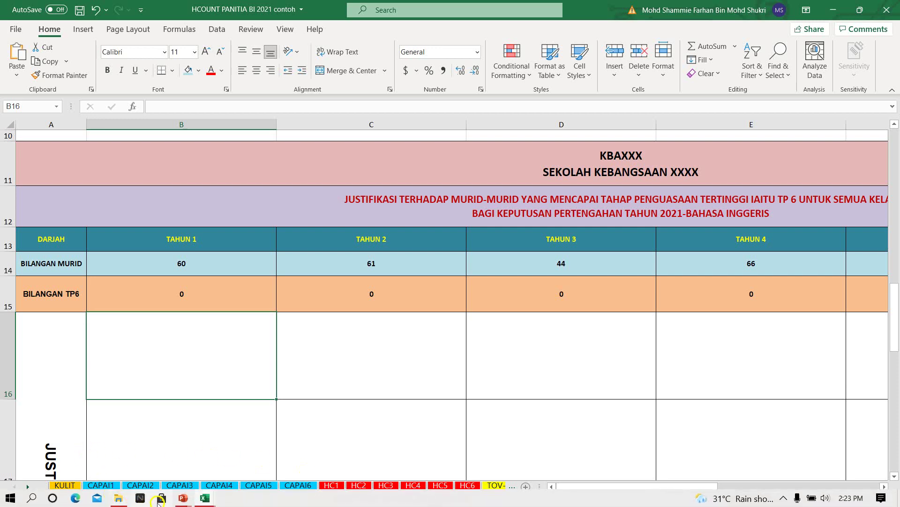
# Switch to the contoh dialog prestasi presentation in PowerPoint and view the title slide and the MAKLUMAT ASAS SEKOLAH slide
pyautogui.click(187, 501)
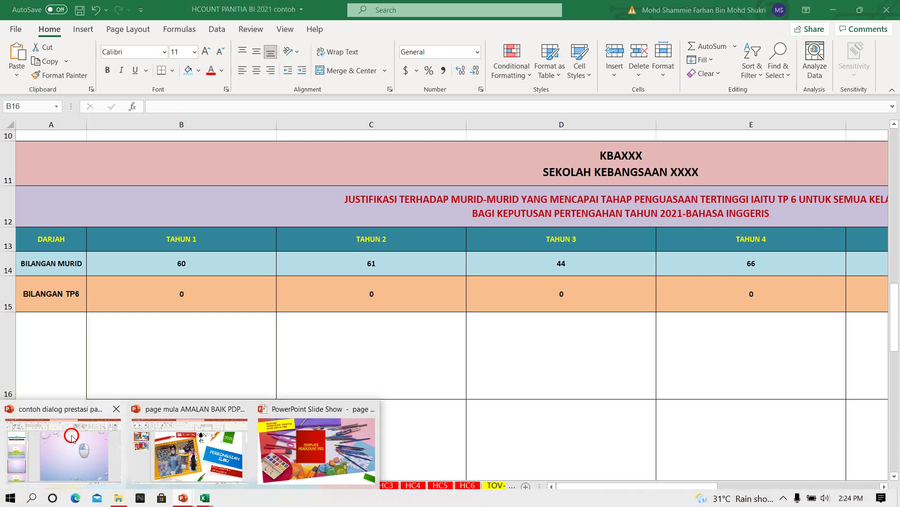
pyautogui.click(75, 448)
pyautogui.scroll(7, 117, 225)
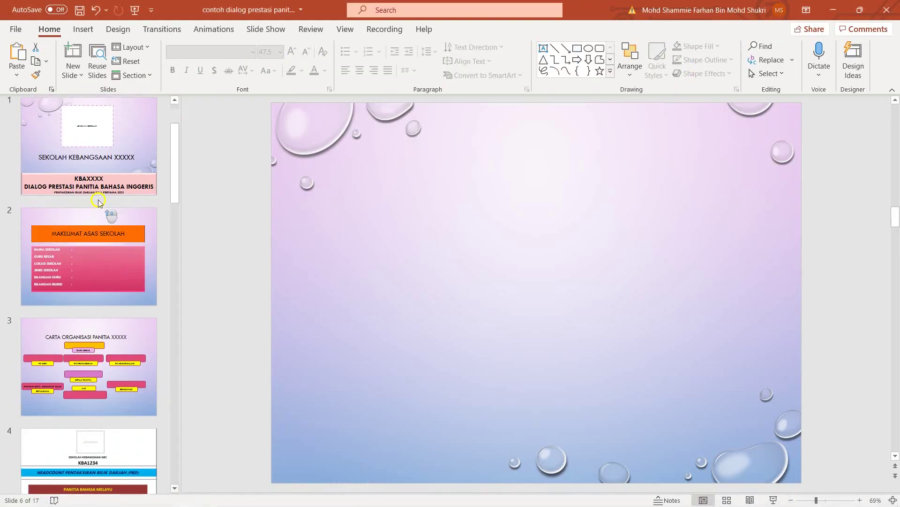
pyautogui.click(116, 187)
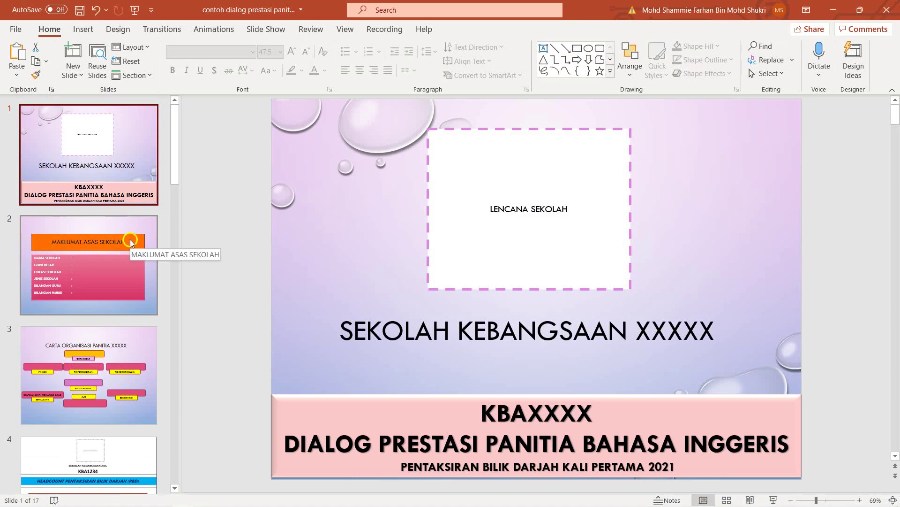
pyautogui.click(131, 240)
pyautogui.click(130, 168)
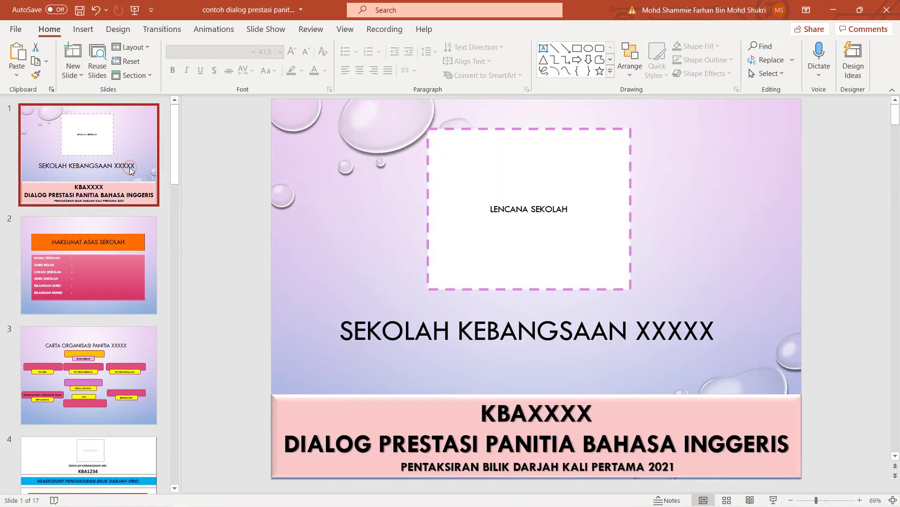
pyautogui.click(125, 242)
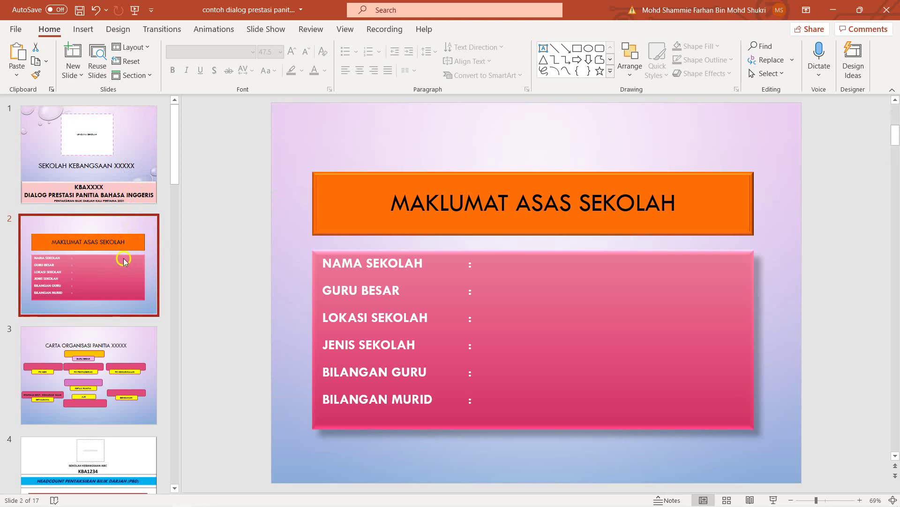
# View the CARTA ORGANISASI PANITIA slide and the two headcount heading slides that follow it
pyautogui.click(146, 344)
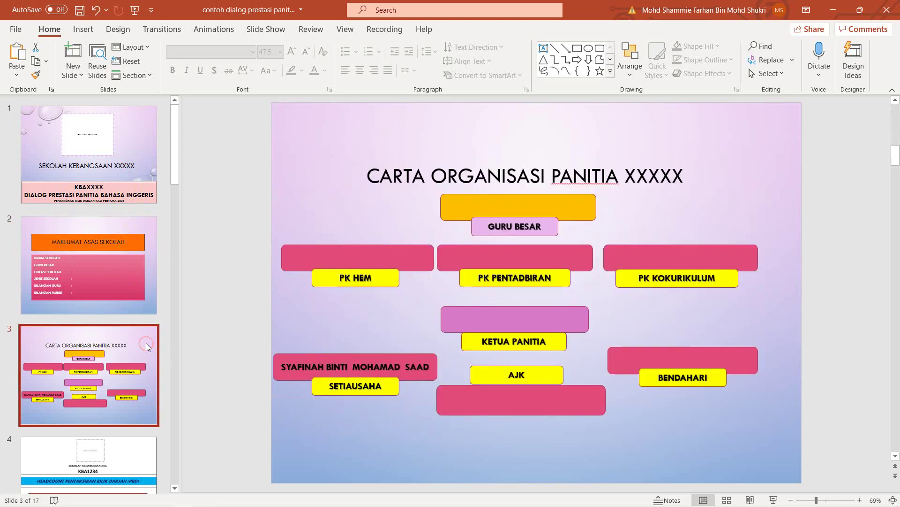
pyautogui.scroll(-3, 147, 343)
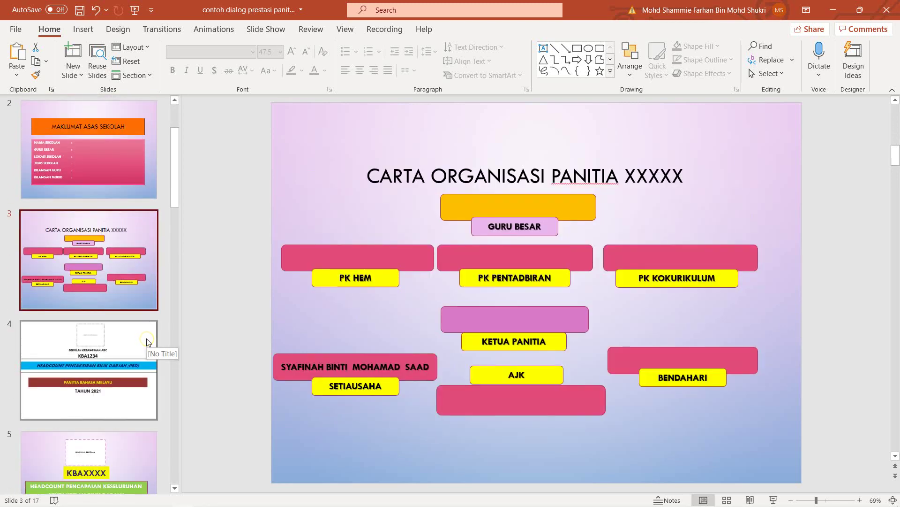
pyautogui.click(146, 343)
pyautogui.scroll(-3, 146, 341)
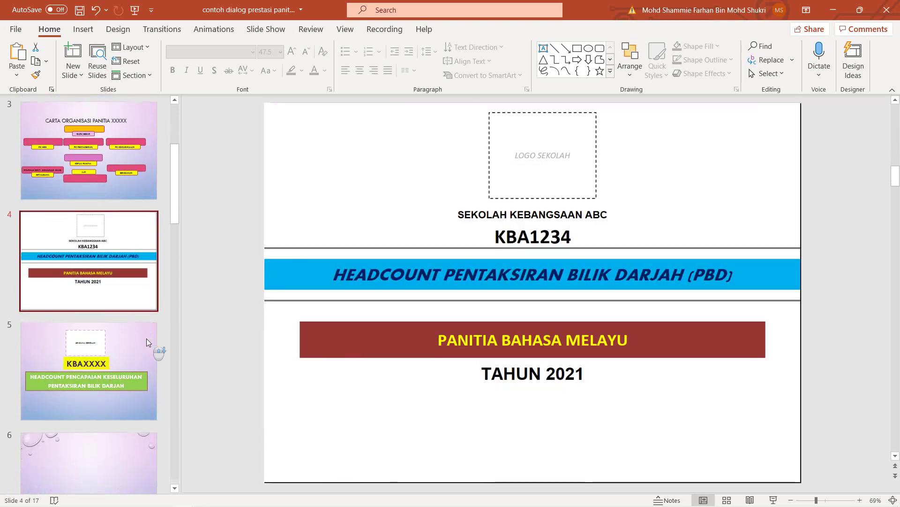
pyautogui.click(138, 228)
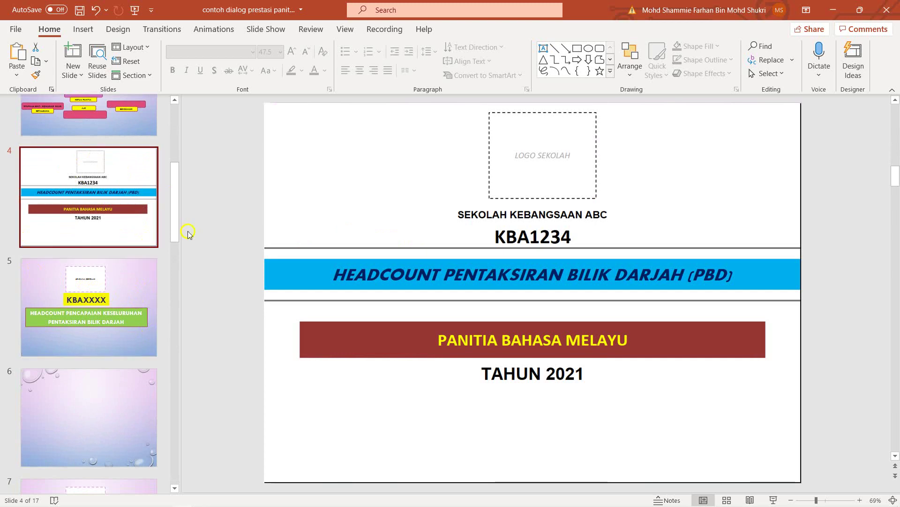
pyautogui.click(139, 283)
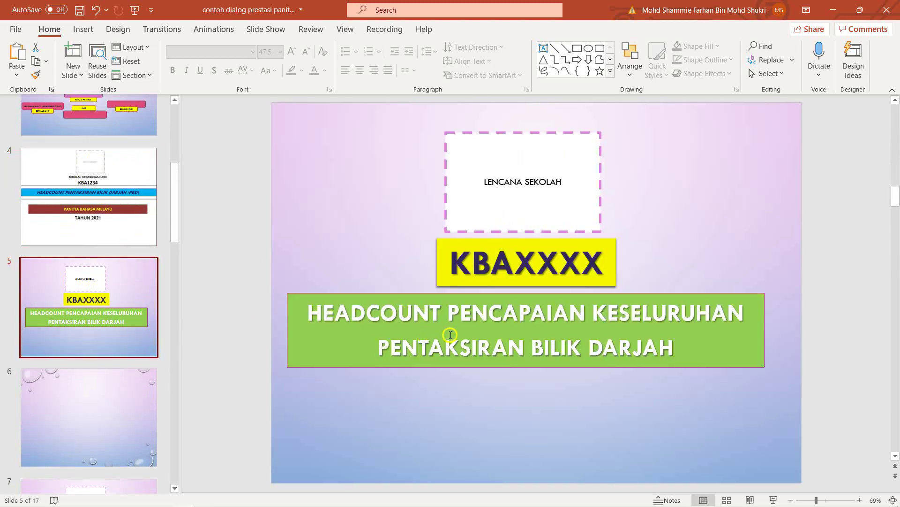
# Return to the HCOUNT PANITIA BI 2021 contoh workbook in Excel, look at the CAPAI sheets and open the HC1 sheet
pyautogui.moveTo(233, 500)
pyautogui.moveTo(205, 499)
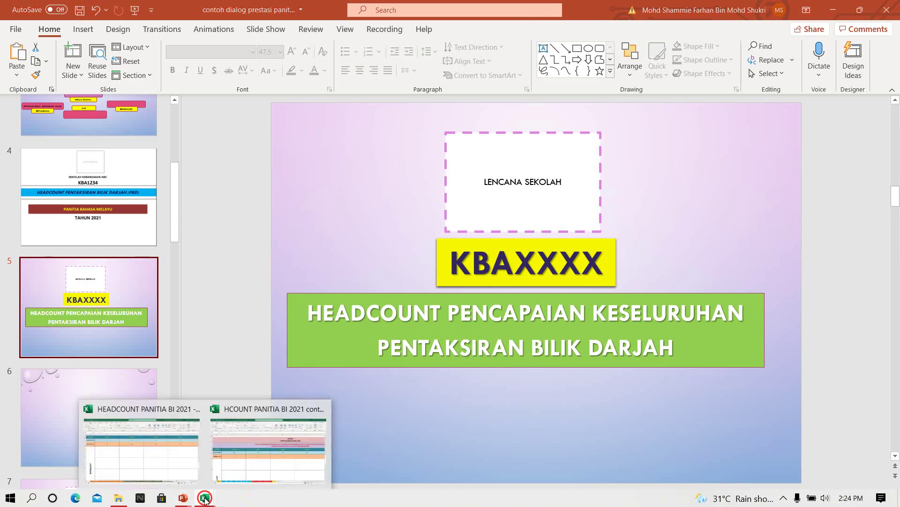
pyautogui.moveTo(210, 434)
pyautogui.click(293, 459)
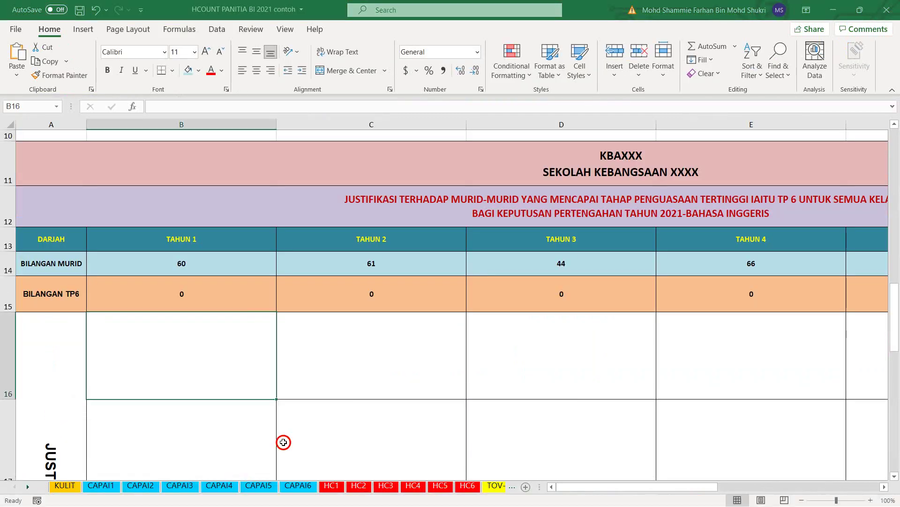
pyautogui.click(107, 488)
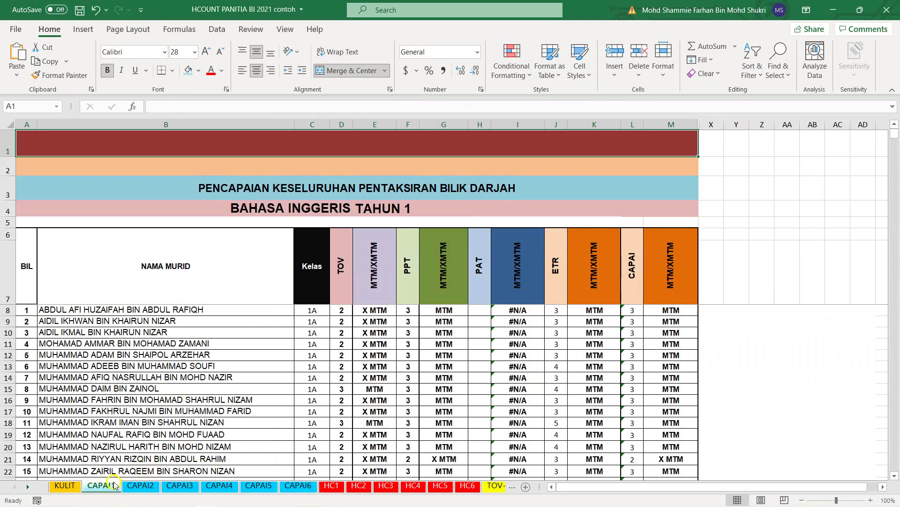
pyautogui.click(141, 485)
pyautogui.click(332, 486)
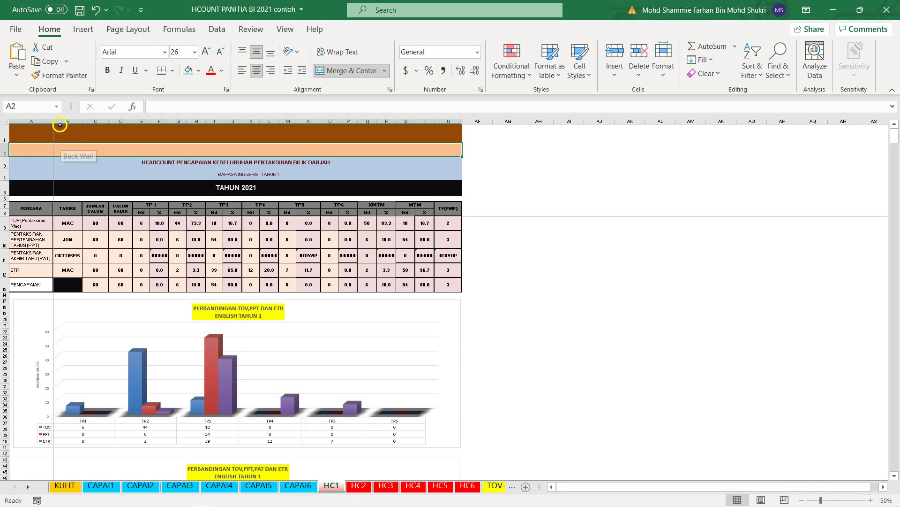
# Copy the HC1 range from the title rows in A1 through the TAHUN 1 headcount table and its TOV, PPT and ETR chart
pyautogui.click(59, 135)
pyautogui.moveTo(60, 135); pyautogui.dragTo(69, 451)
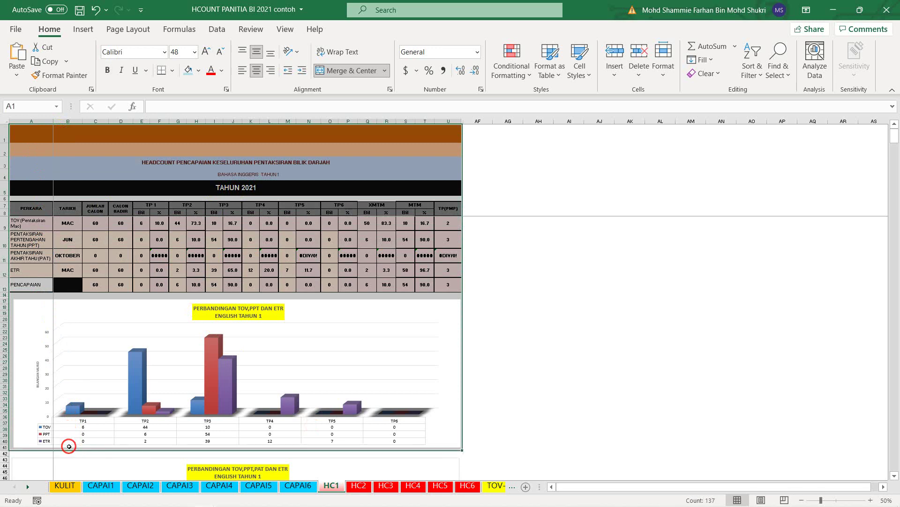
pyautogui.click(43, 61)
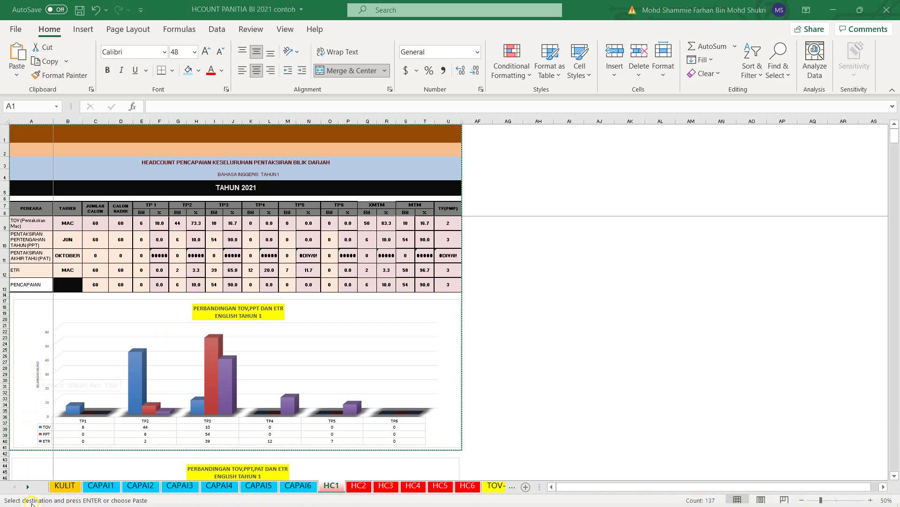
# Search the computer for the Paint application and open it
pyautogui.click(32, 498)
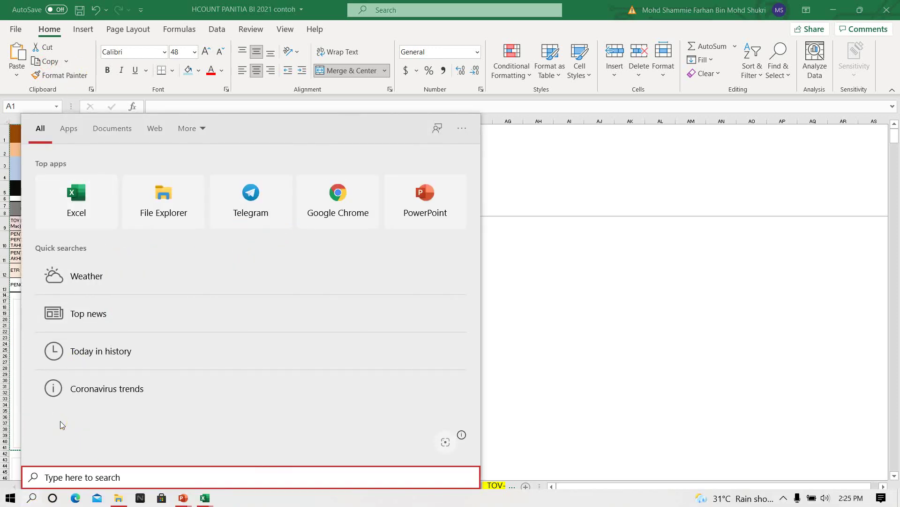
pyautogui.write('P')
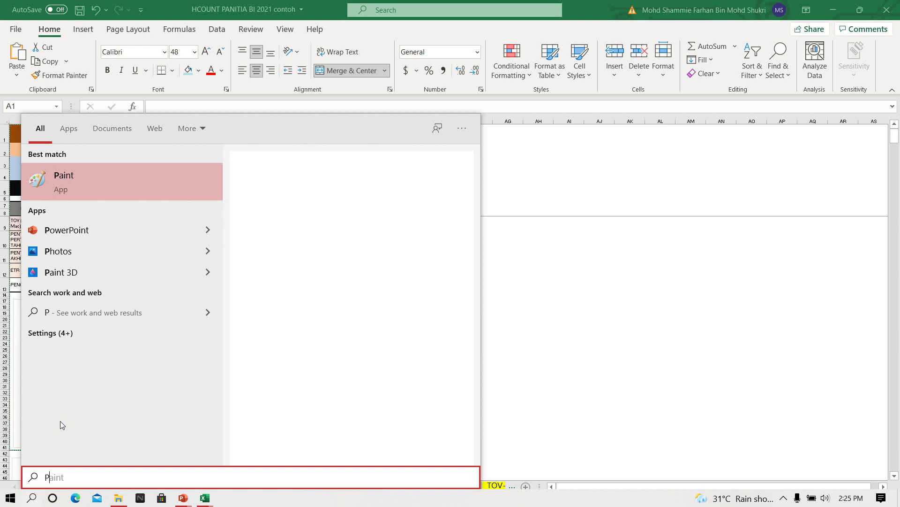
pyautogui.click(75, 177)
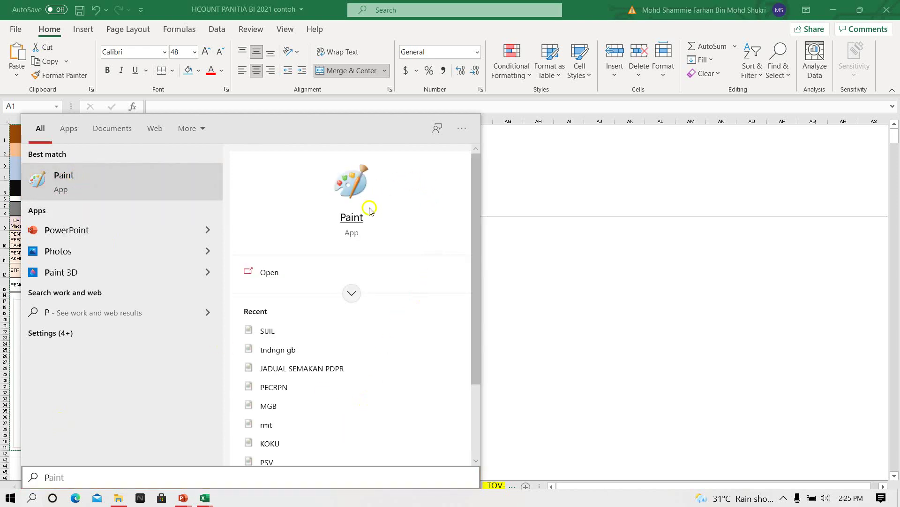
pyautogui.click(357, 216)
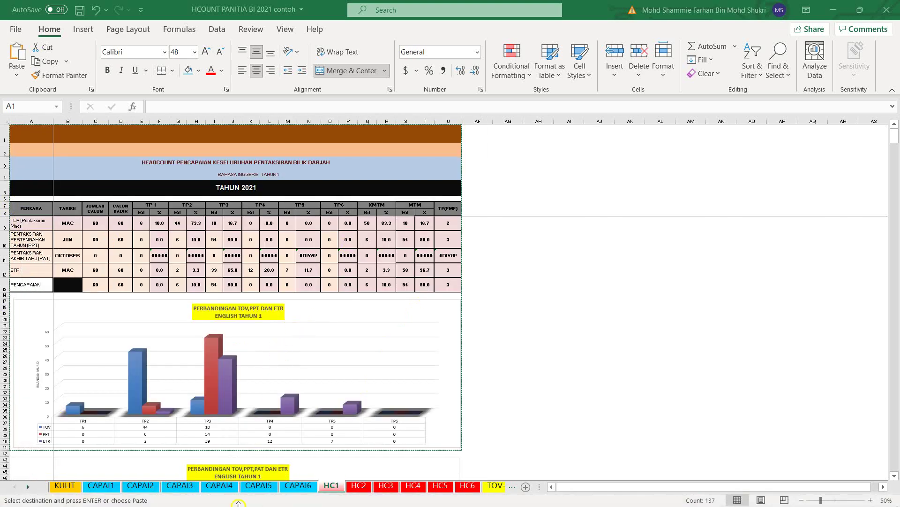
# Paste the copied HC1 headcount table and chart into the blank Paint canvas and cut them as a picture
pyautogui.moveTo(179, 505)
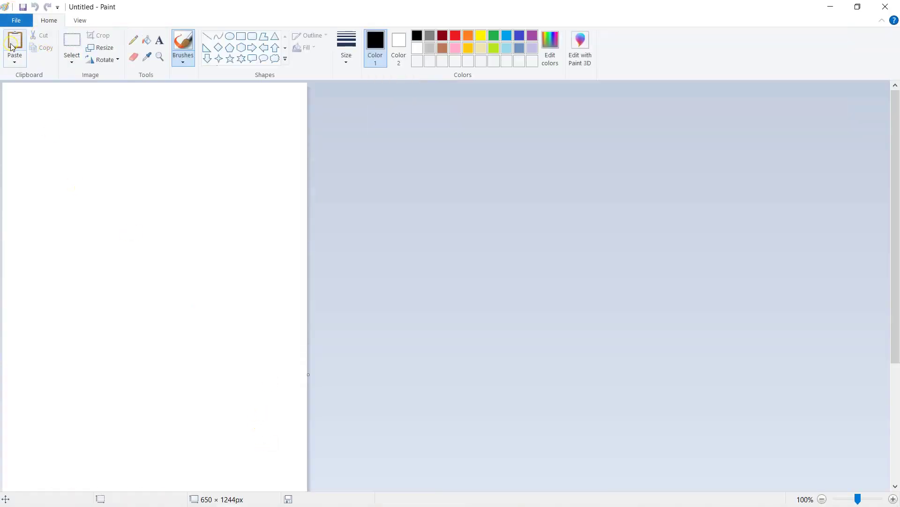
pyautogui.click(12, 45)
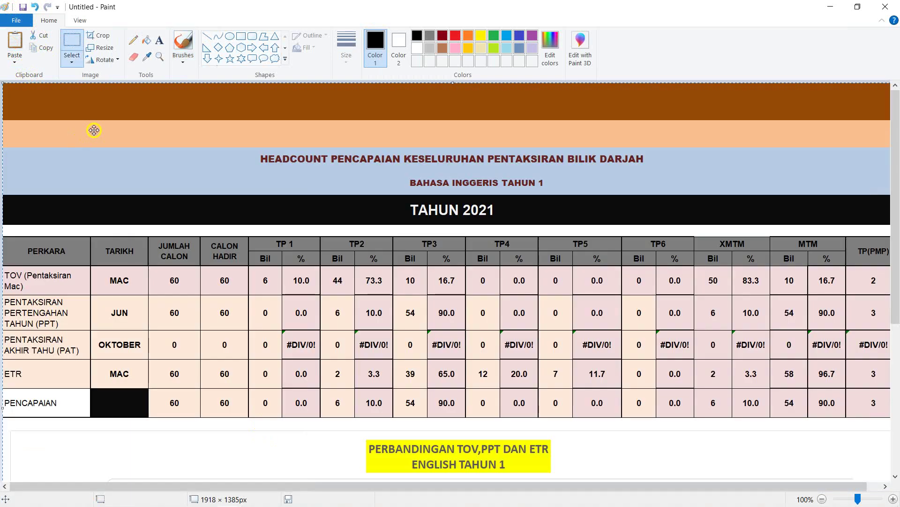
pyautogui.click(32, 37)
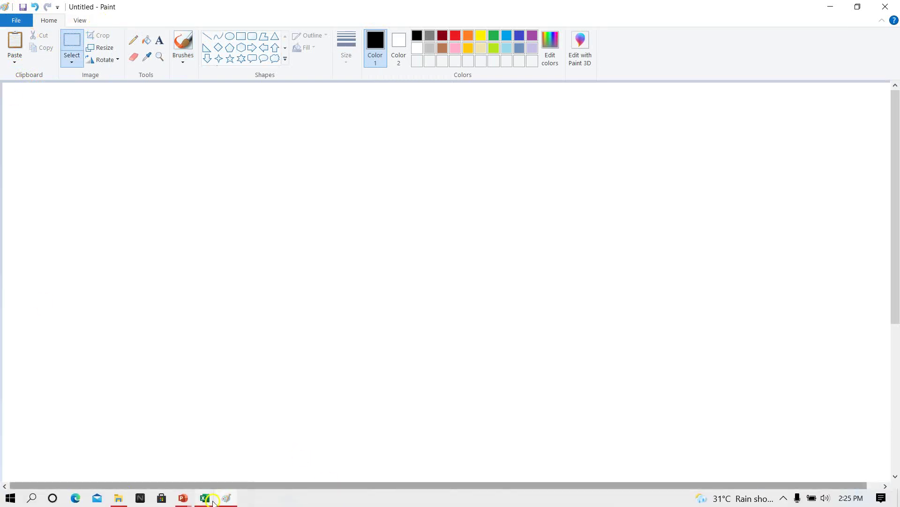
# Switch to the contoh dialog prestasi presentation in PowerPoint and open the blank slide 6
pyautogui.moveTo(184, 502)
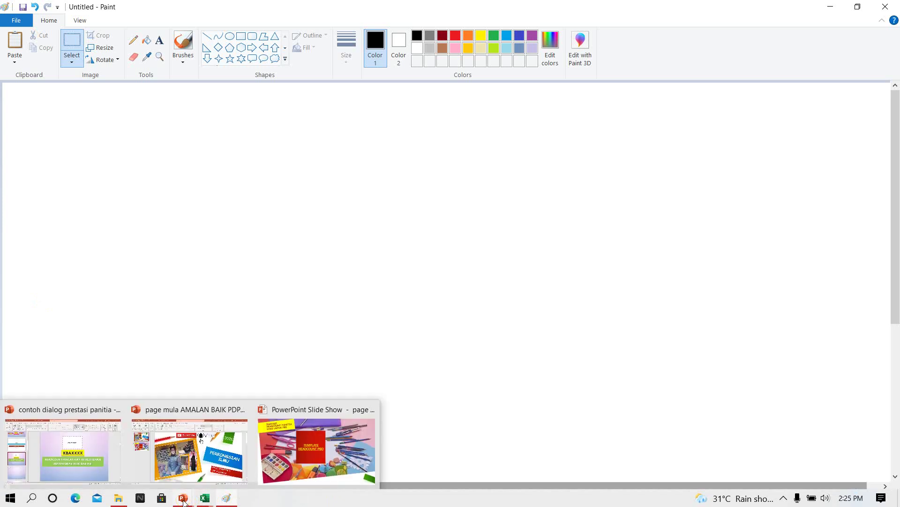
pyautogui.click(14, 462)
pyautogui.click(74, 388)
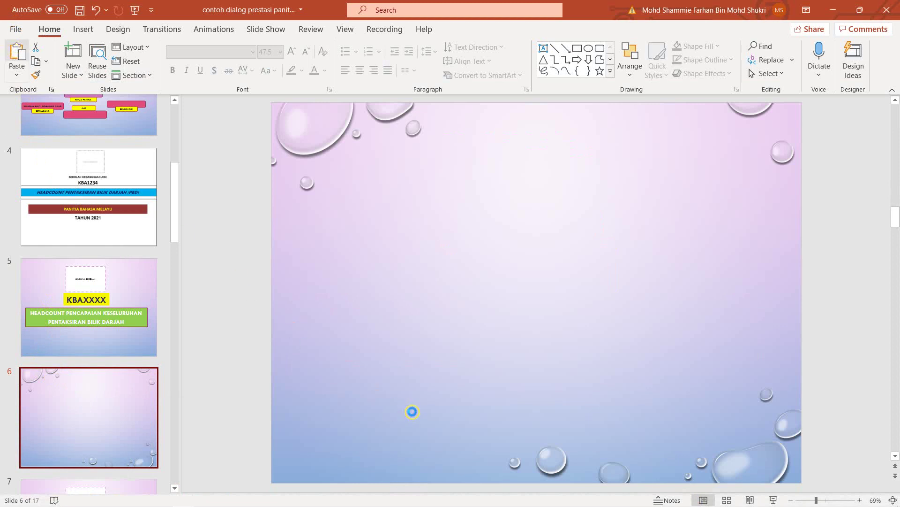
pyautogui.click(412, 411)
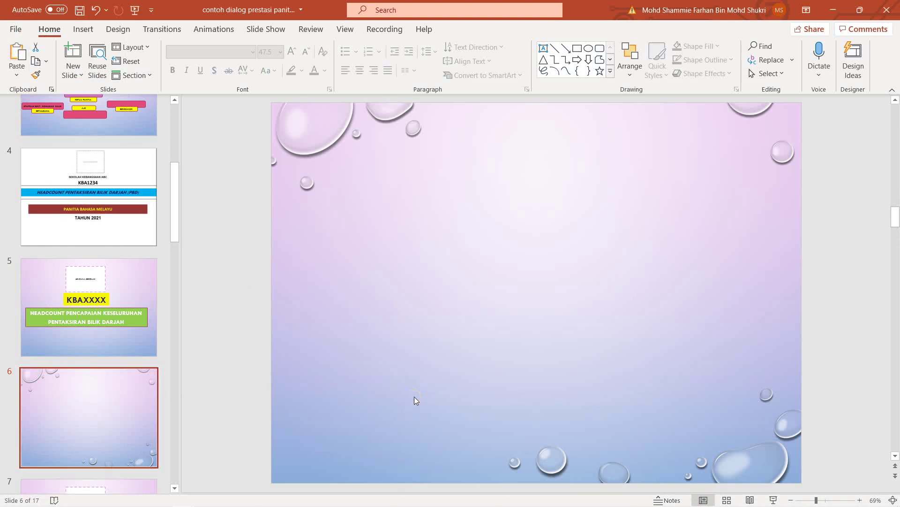
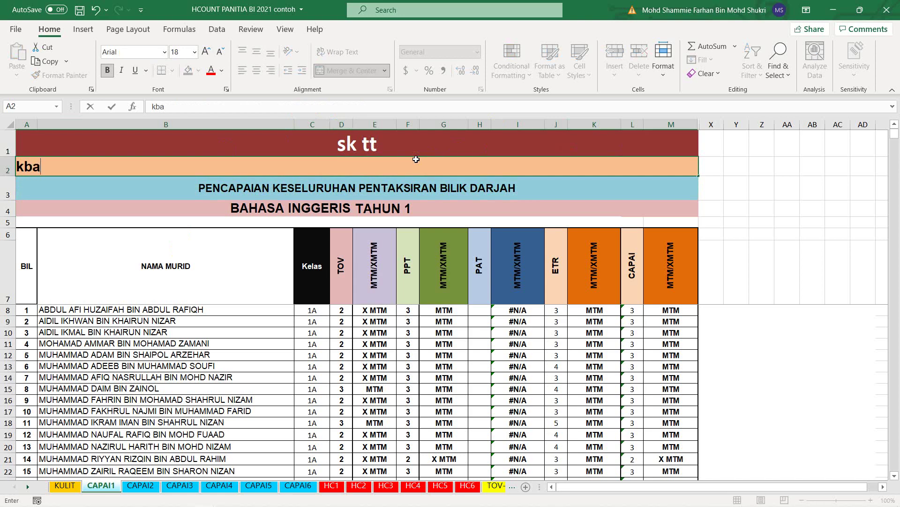
# Enter kba as the school code in A2 of the CAPAI1 sheet and check the heading rows on the other CAPAI sheets
pyautogui.press('Return')
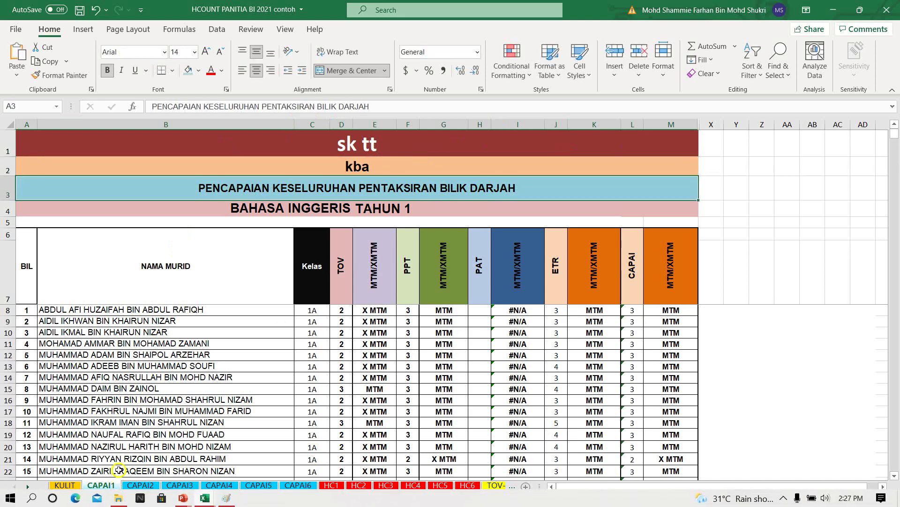
pyautogui.click(133, 490)
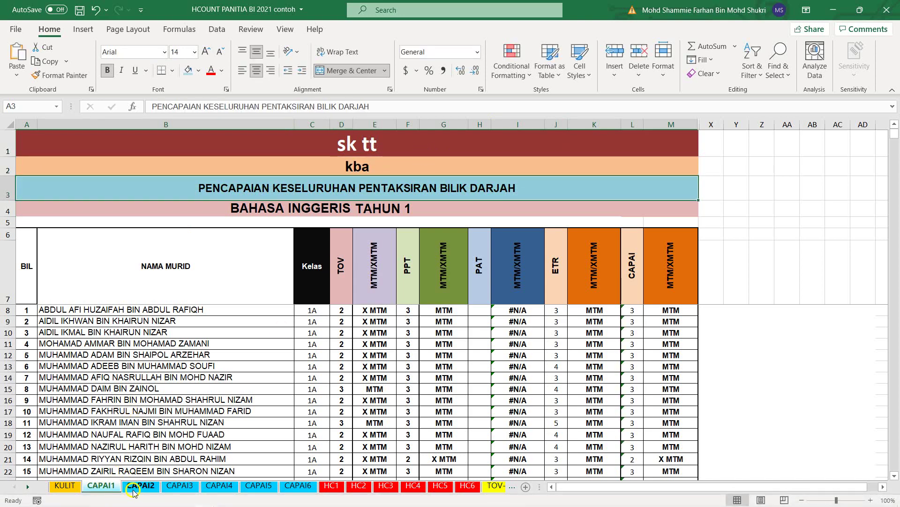
pyautogui.click(176, 488)
pyautogui.click(298, 488)
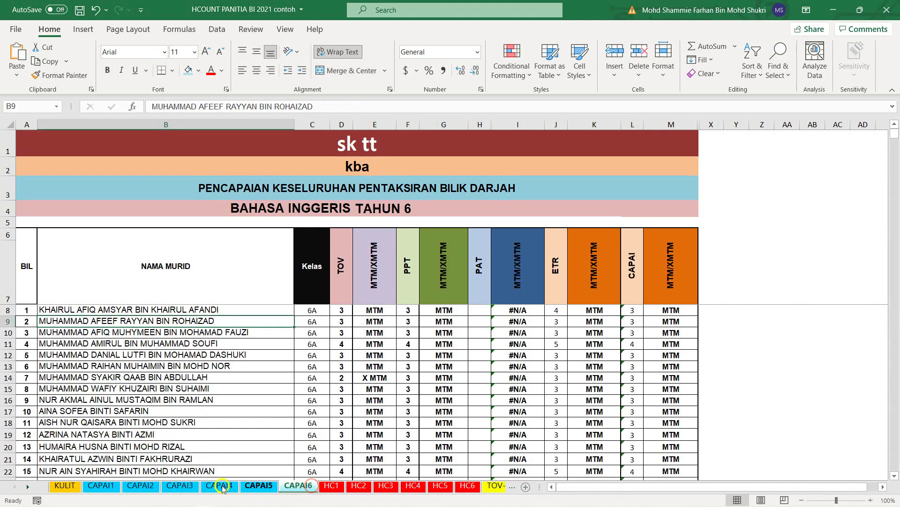
pyautogui.click(276, 491)
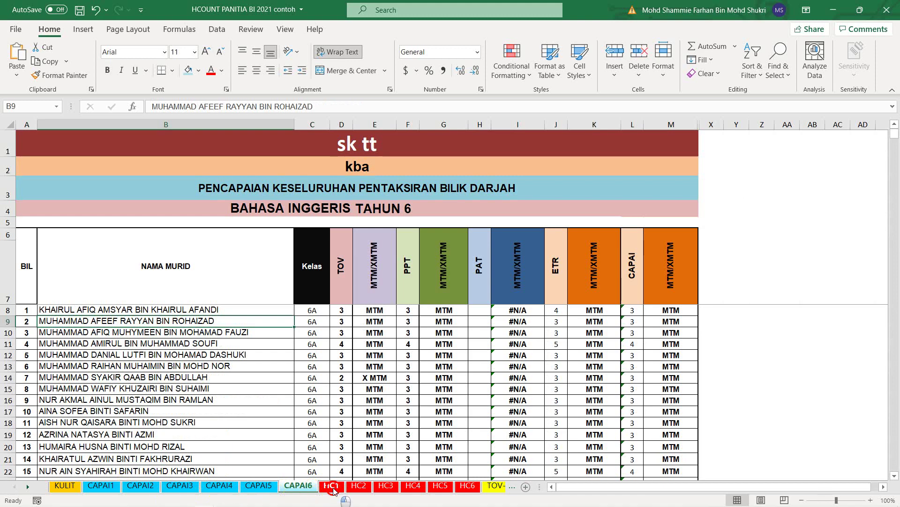
# On the HC1 sheet, enter sktt in title row A1 and kbA in row A2
pyautogui.click(331, 486)
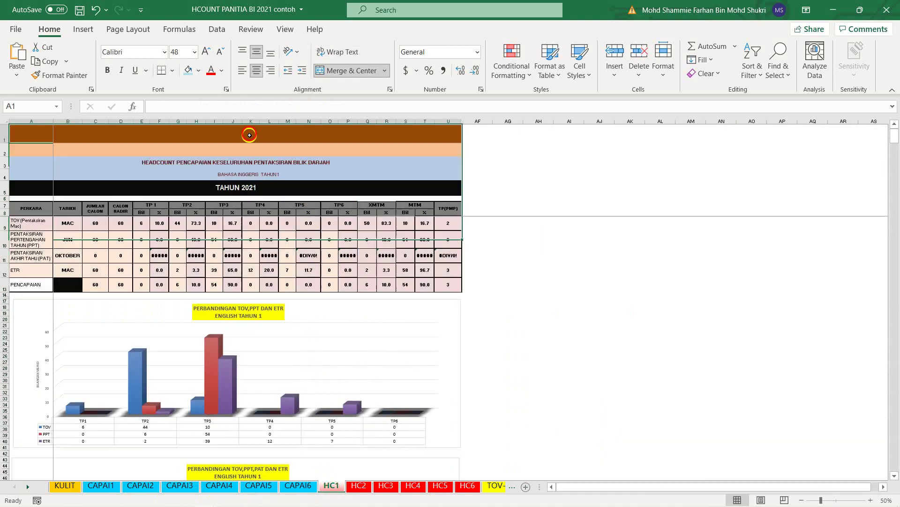
pyautogui.click(250, 150)
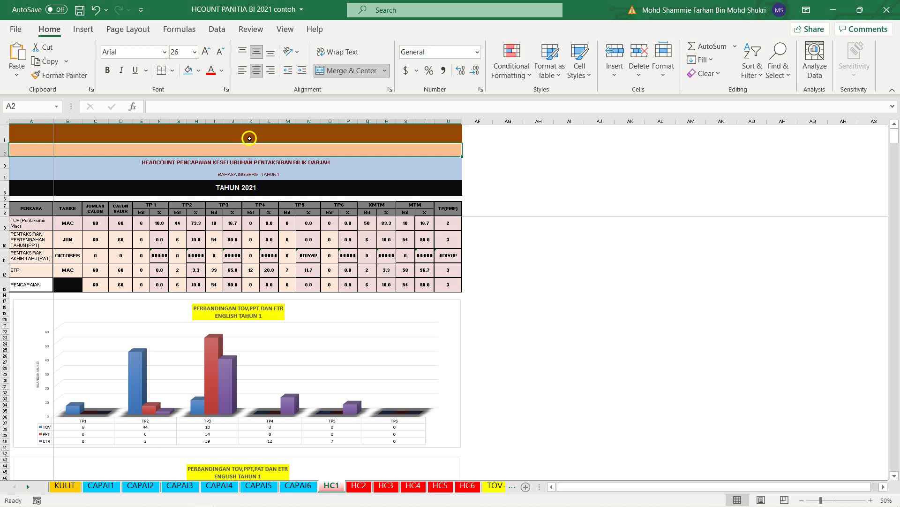
pyautogui.click(249, 134)
pyautogui.write('sktt')
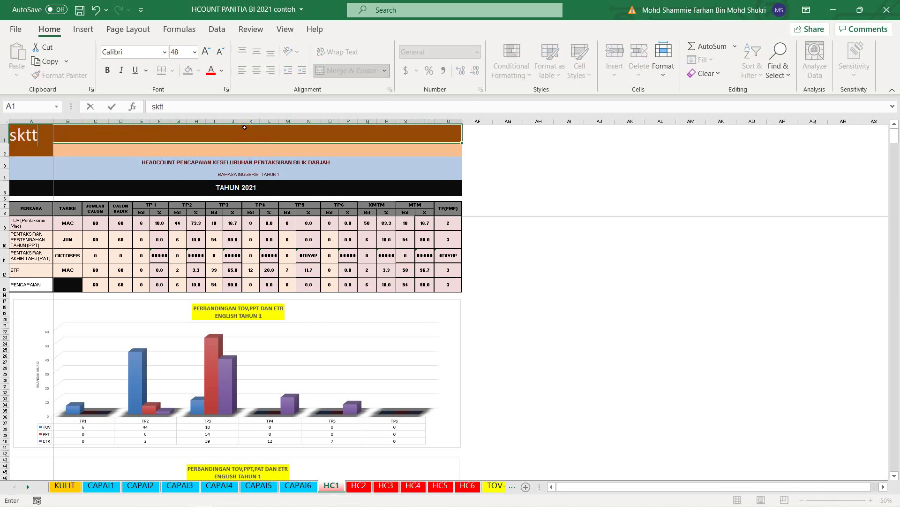
pyautogui.press('Return')
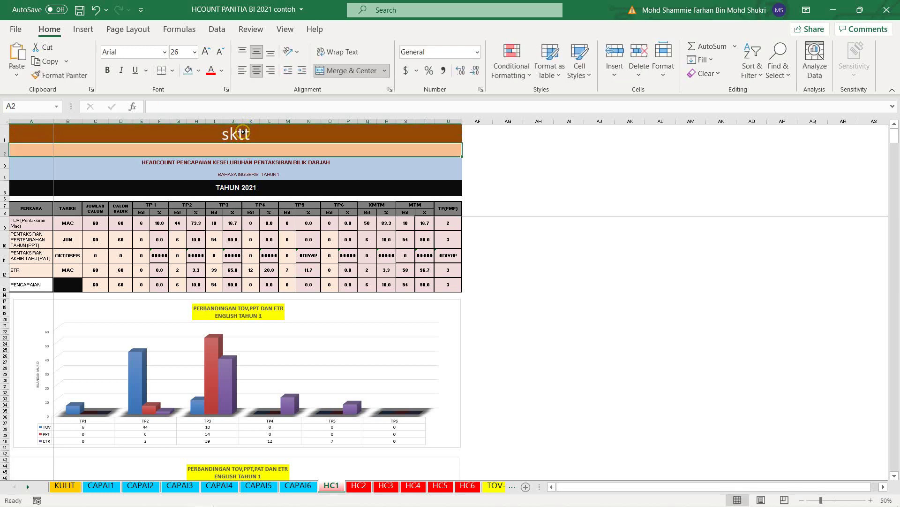
pyautogui.write('kbA')
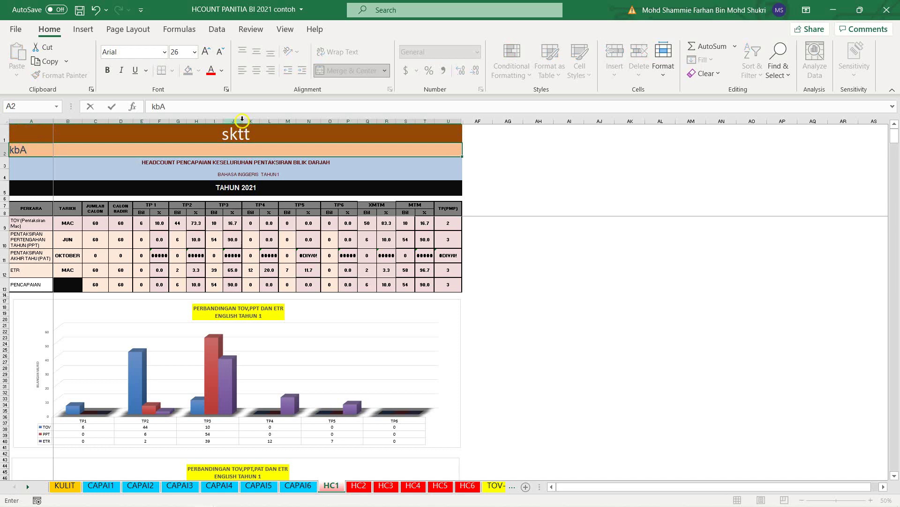
pyautogui.press('Return')
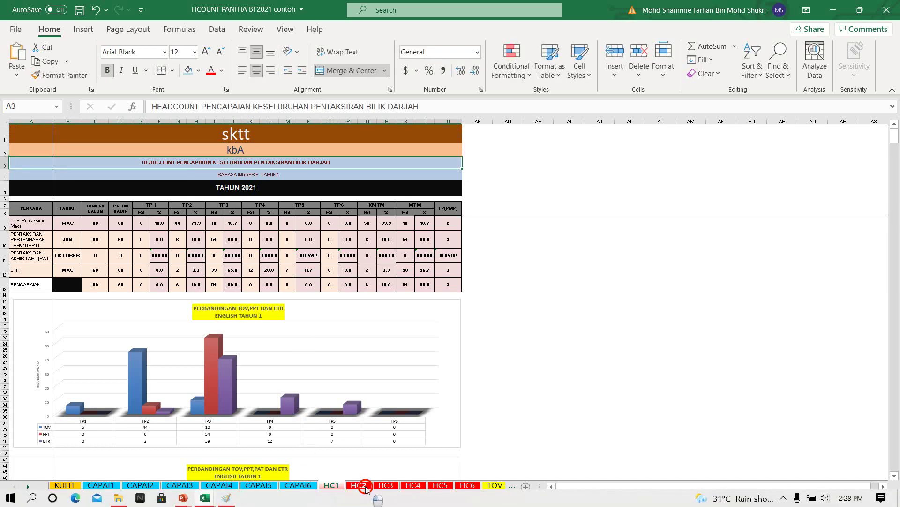
# Examine the title rows on the HC2, HC6, TOV-ETR and PPT-PAT sheets and compare them with HC1
pyautogui.click(366, 489)
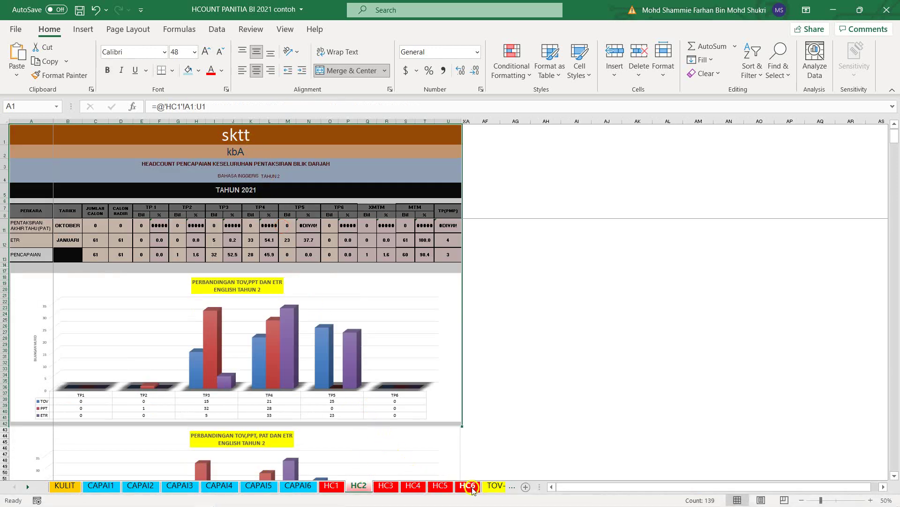
pyautogui.click(472, 486)
pyautogui.click(493, 486)
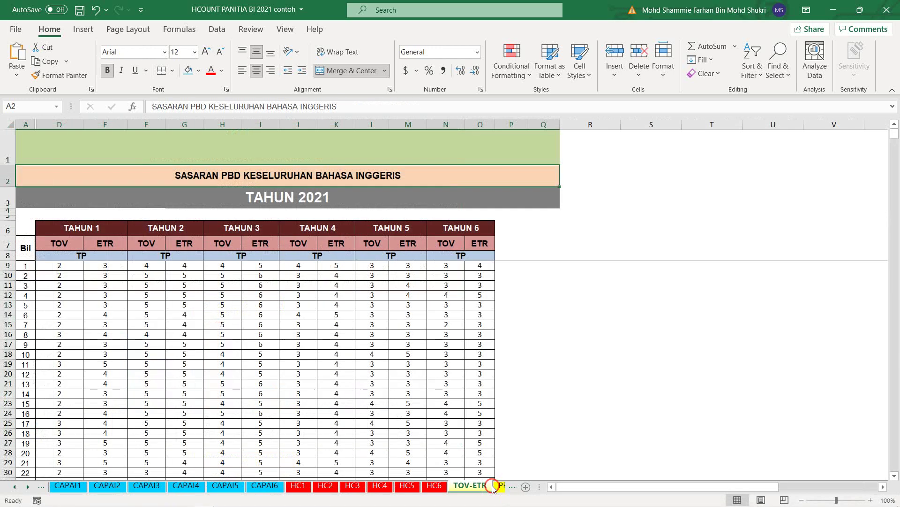
pyautogui.click(274, 146)
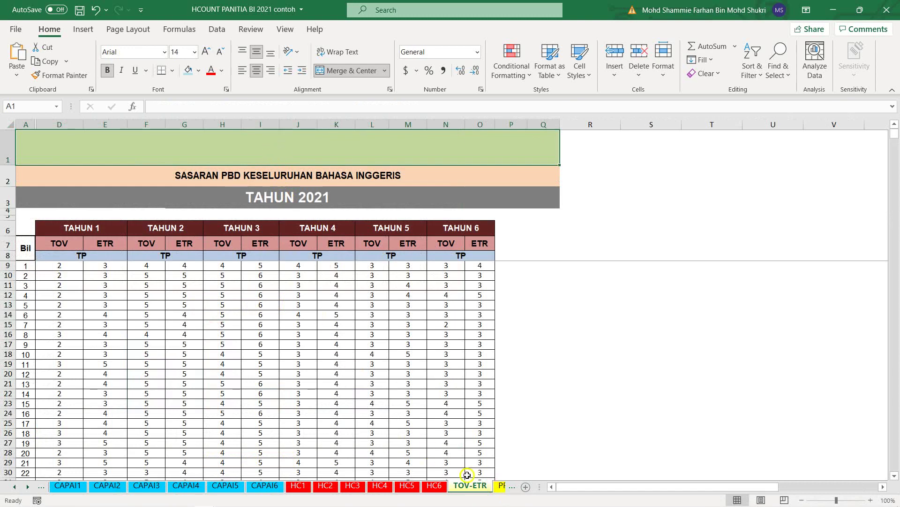
pyautogui.click(502, 487)
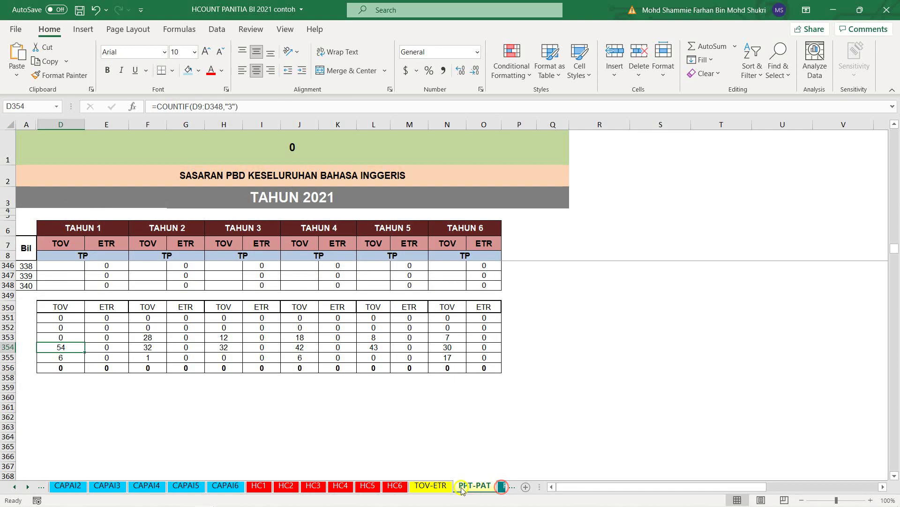
pyautogui.click(257, 488)
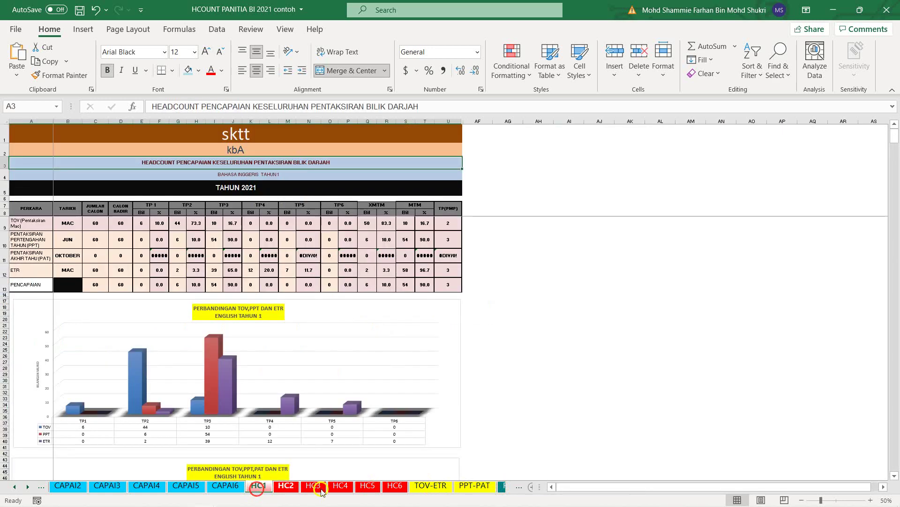
pyautogui.click(430, 486)
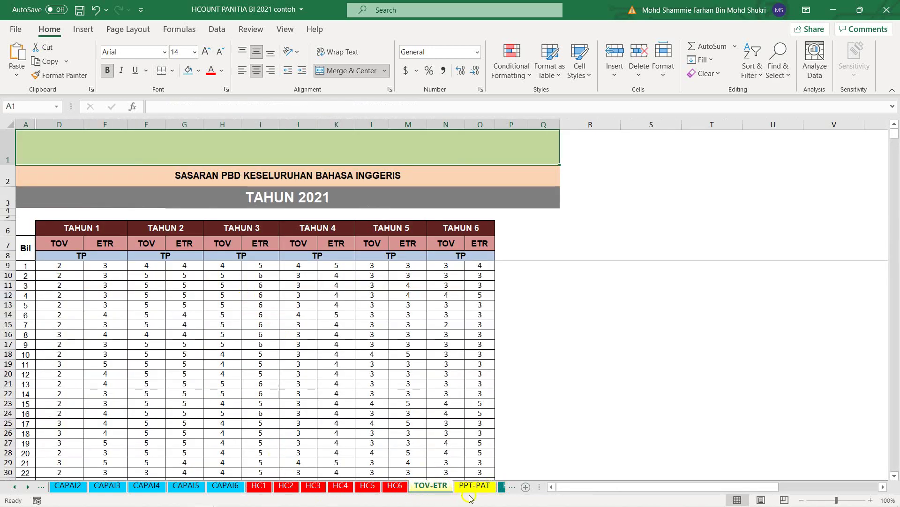
pyautogui.click(492, 489)
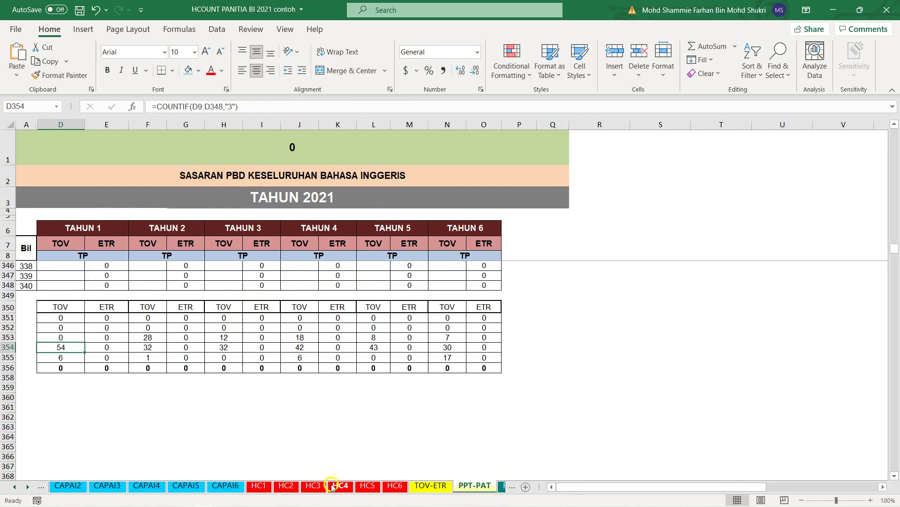
# Copy the HC3 range from the title rows in A1 through the TAHUN 3 headcount table and its TOV, PPT and ETR chart
pyautogui.click(313, 486)
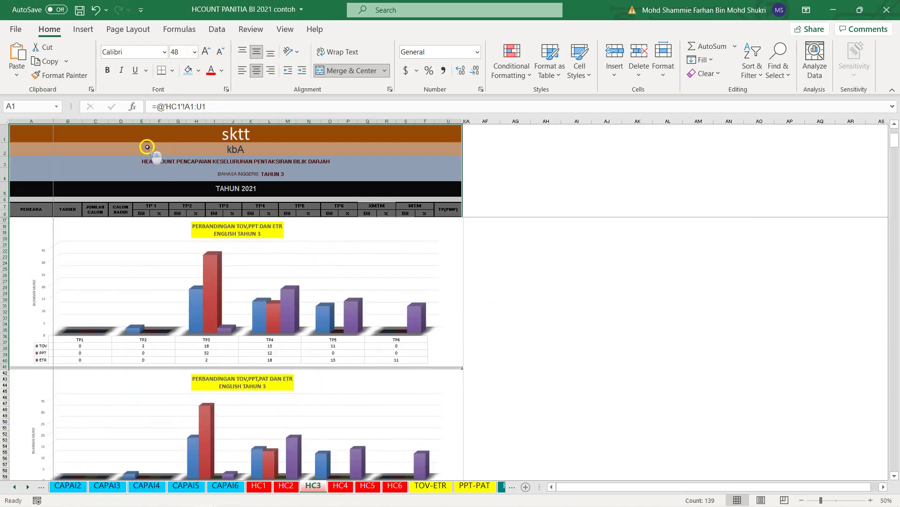
pyautogui.click(736, 280)
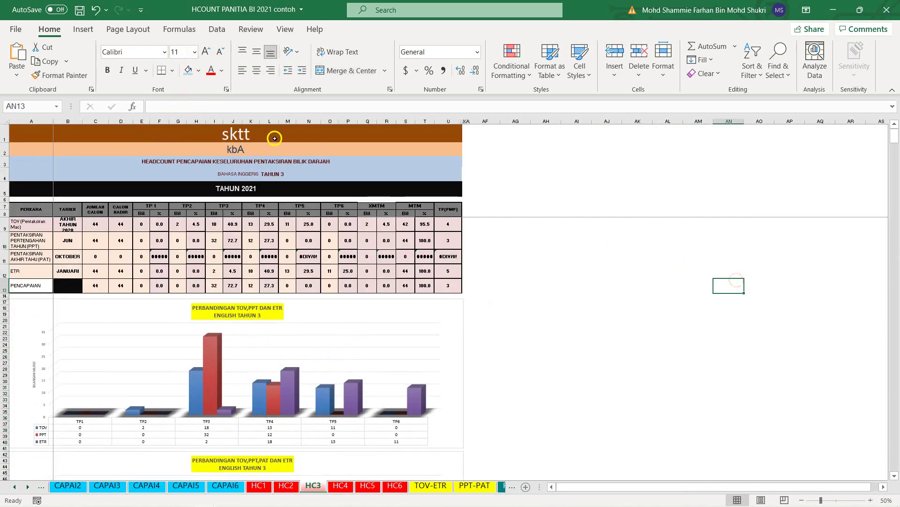
pyautogui.moveTo(273, 137); pyautogui.dragTo(266, 447)
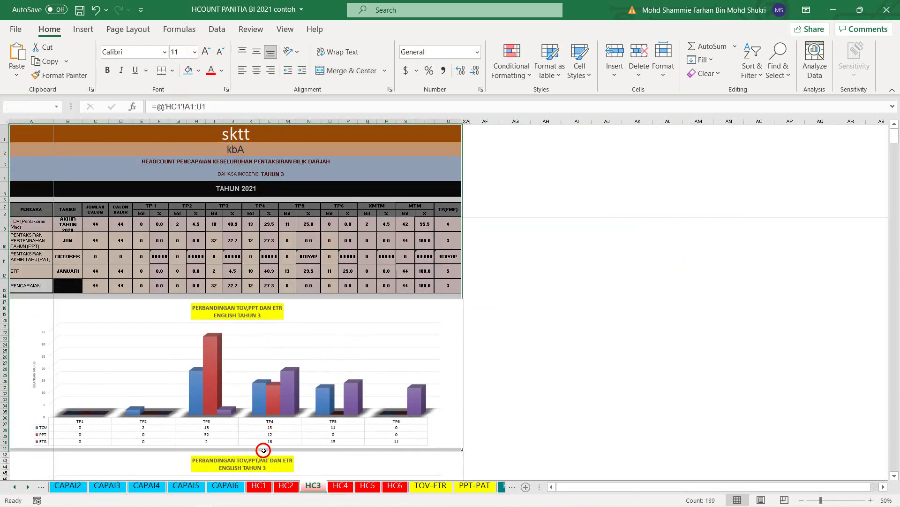
pyautogui.click(49, 67)
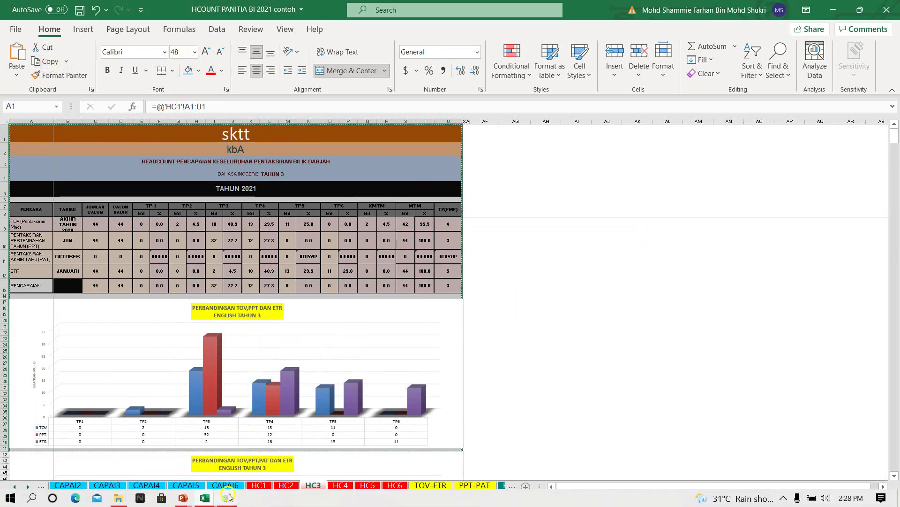
# Switch to Paint, paste the copied HC3 table and chart, and cut them as a picture
pyautogui.click(205, 497)
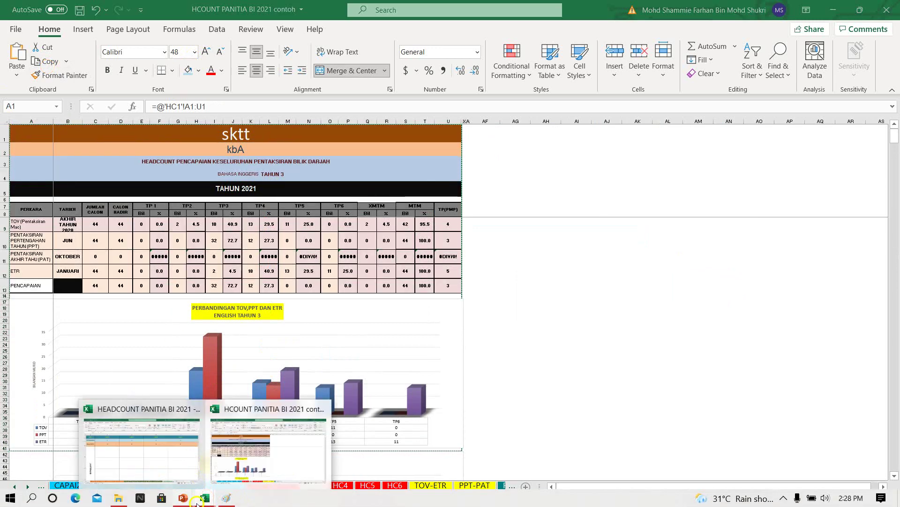
pyautogui.click(230, 499)
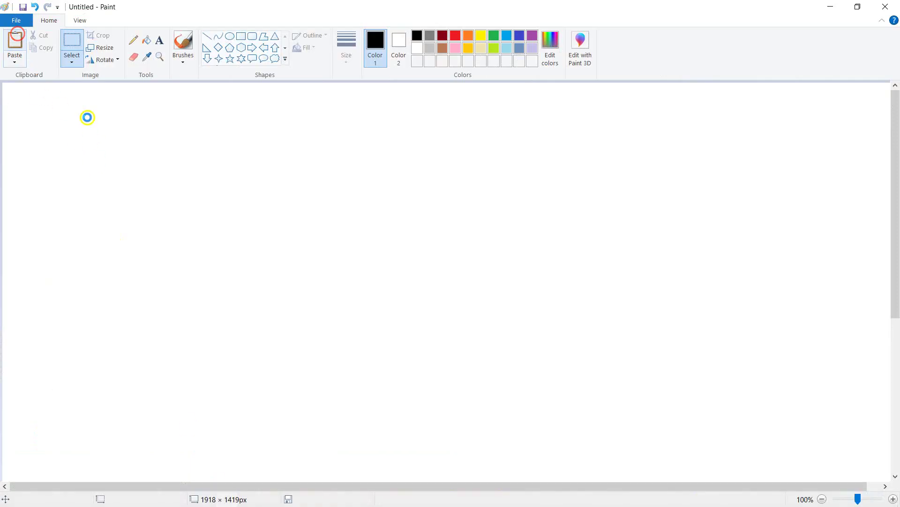
pyautogui.click(18, 36)
pyautogui.click(44, 34)
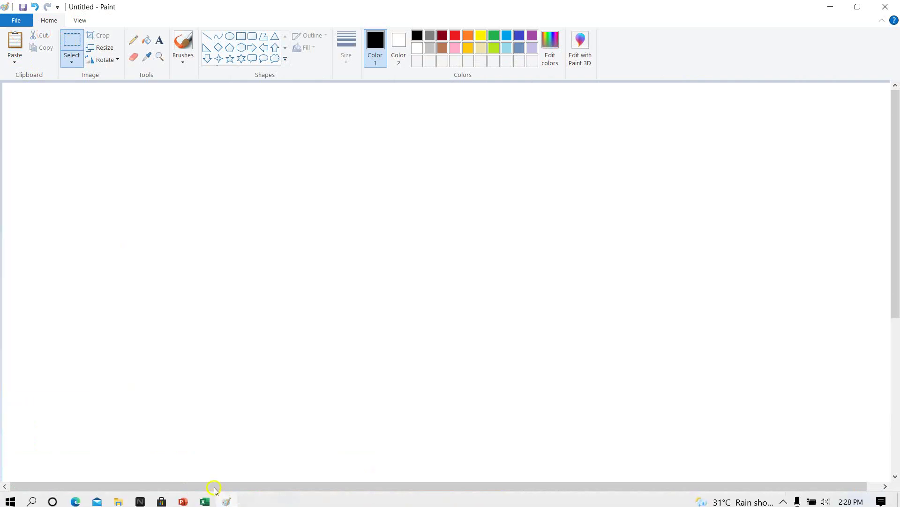
# Switch to the dialog prestasi presentation, add a slide after slide 7 and paste the TAHUN 3 picture onto it
pyautogui.moveTo(183, 499)
pyautogui.click(78, 450)
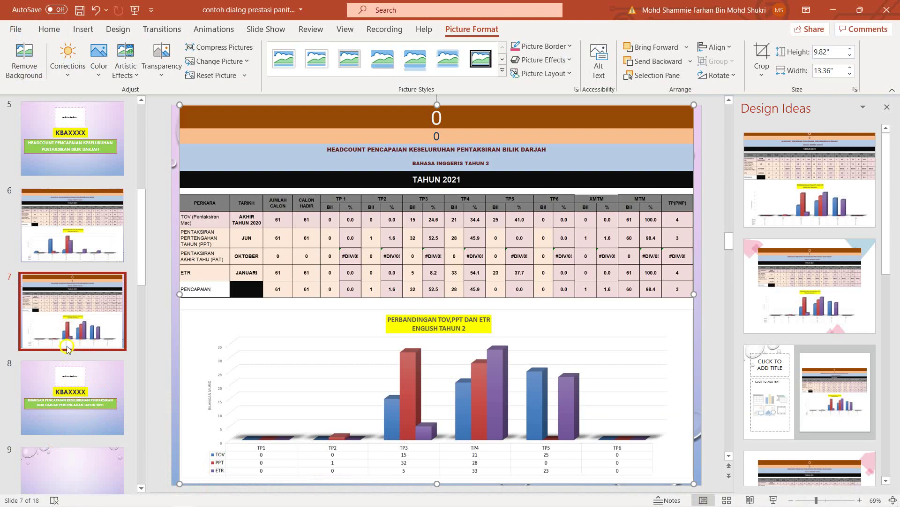
pyautogui.click(41, 287)
pyautogui.press('Return')
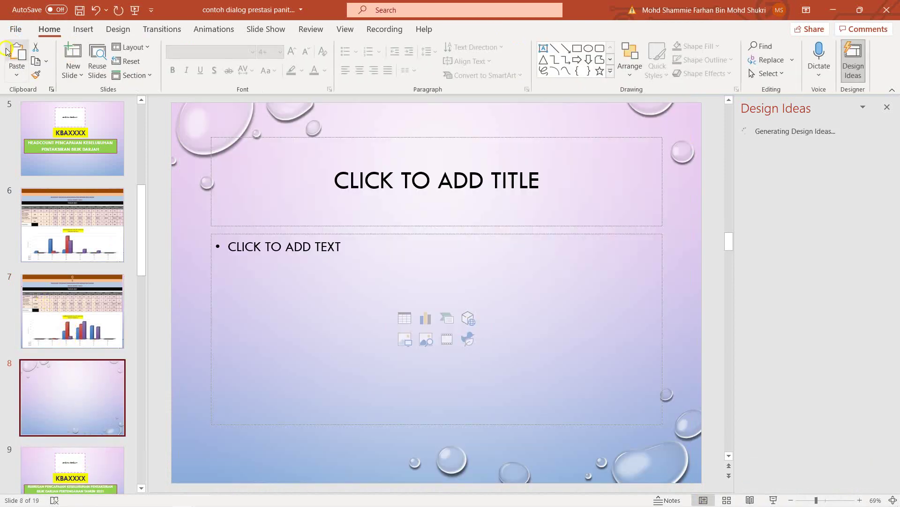
pyautogui.click(19, 55)
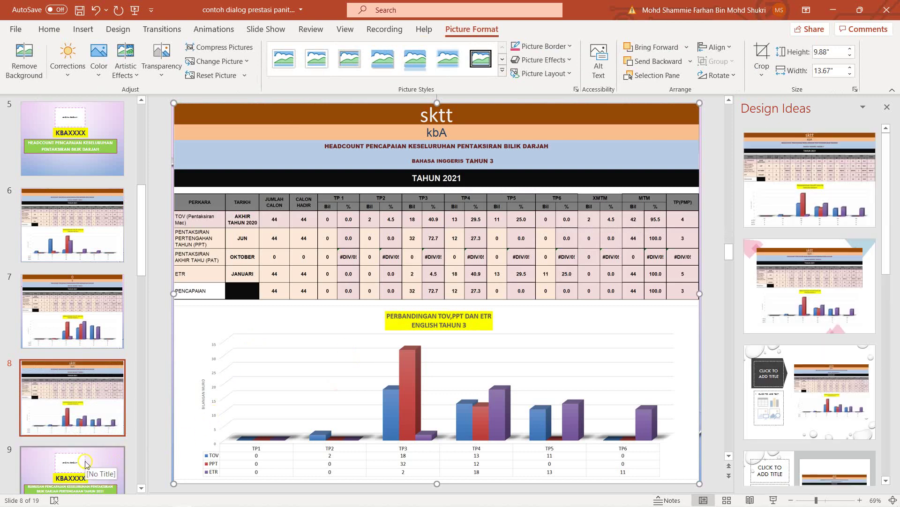
pyautogui.click(85, 464)
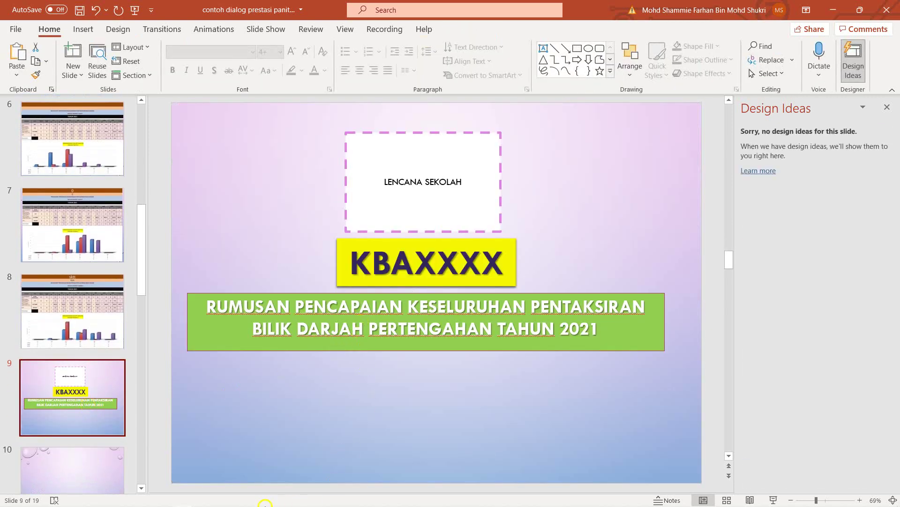
# Switch to the example headcount workbook and hide rows 14 to 41 holding the first chart on the HC6 sheet
pyautogui.moveTo(222, 503)
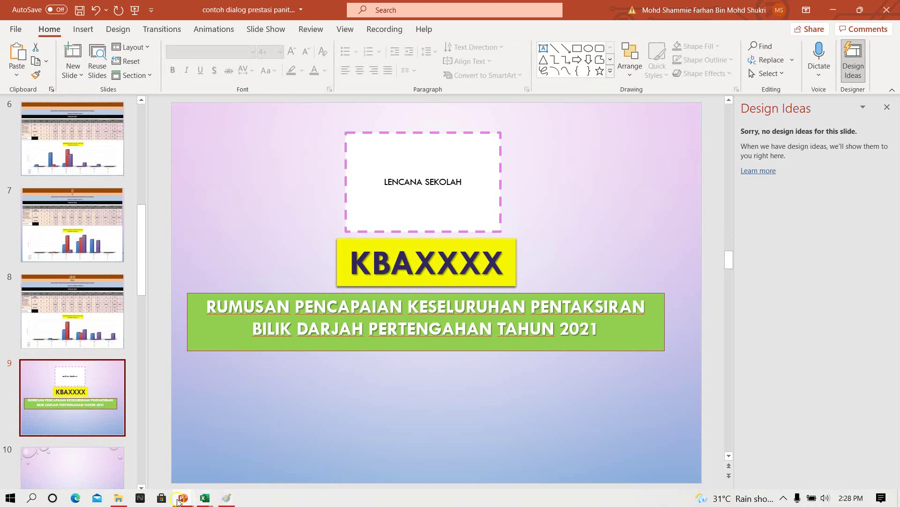
pyautogui.click(270, 466)
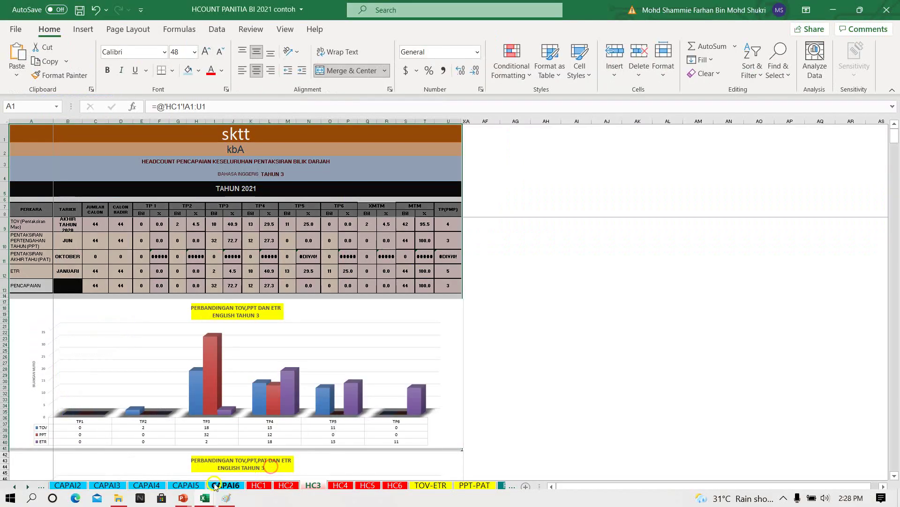
pyautogui.click(397, 487)
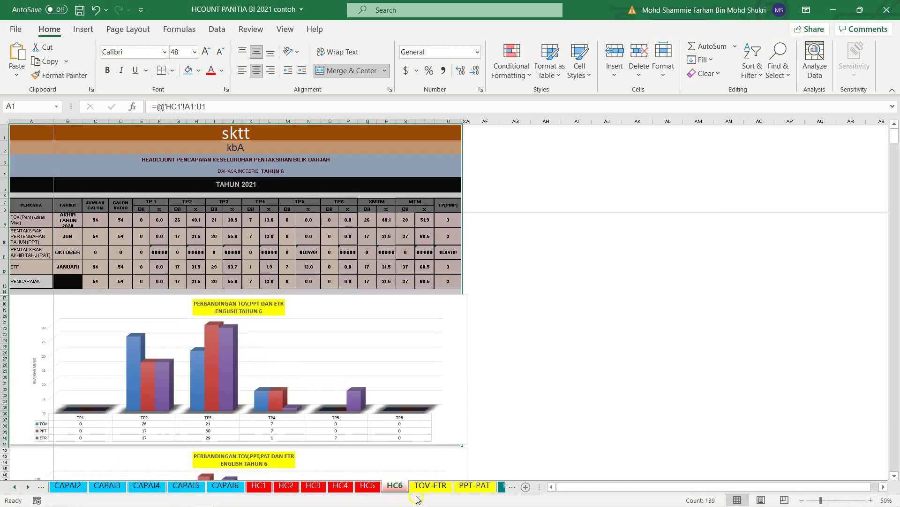
pyautogui.scroll(-3, 208, 453)
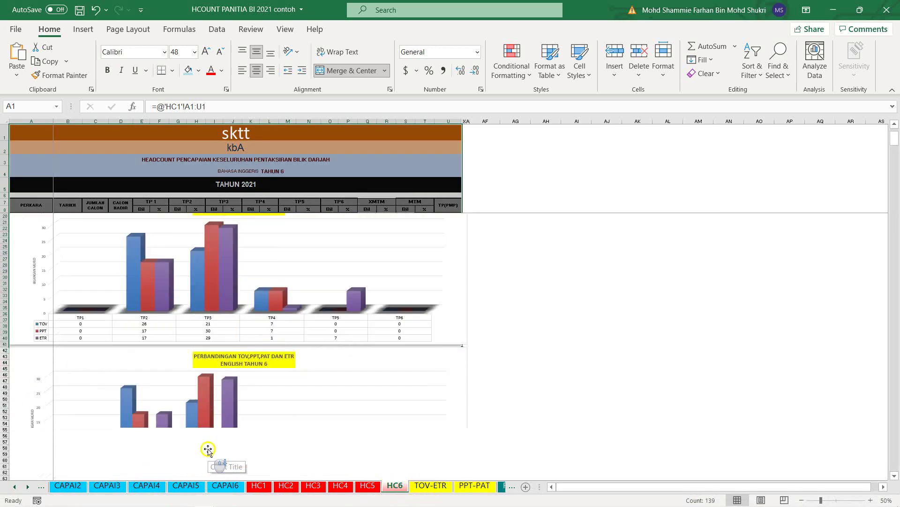
pyautogui.scroll(3, 186, 382)
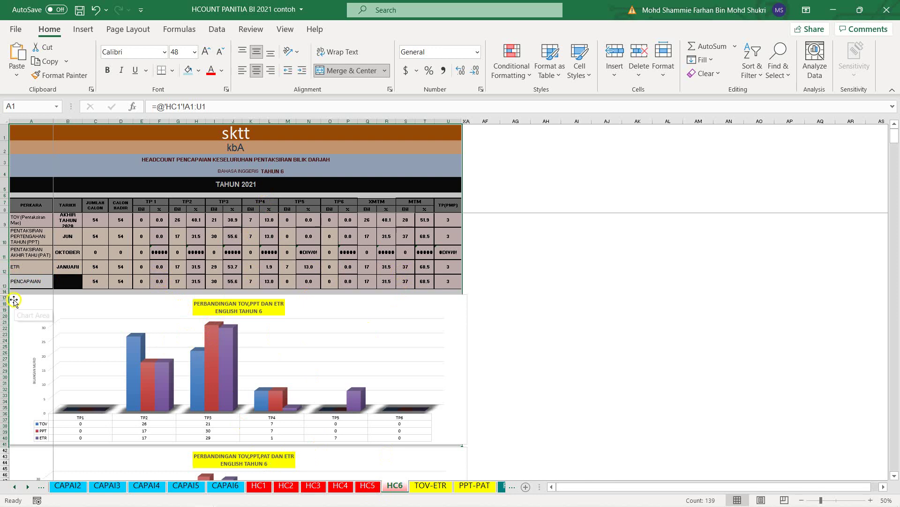
pyautogui.moveTo(4, 292); pyautogui.dragTo(2, 443)
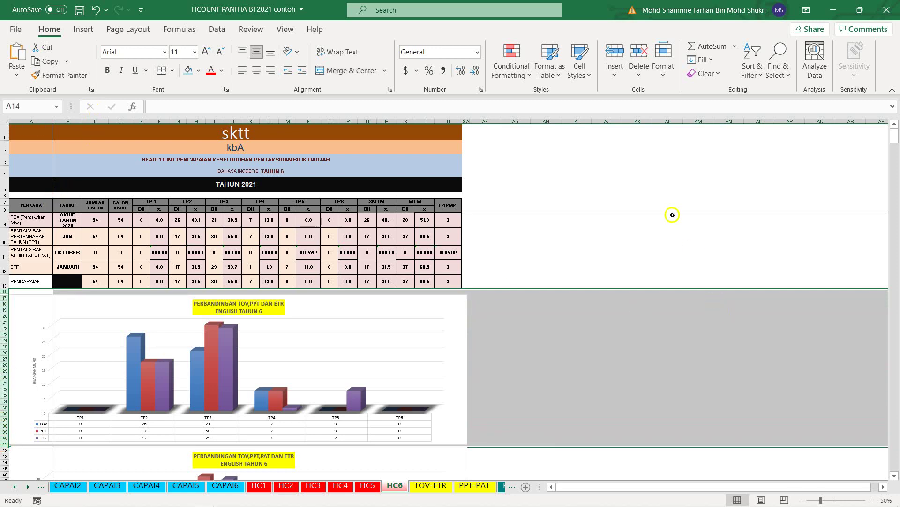
pyautogui.rightClick(634, 334)
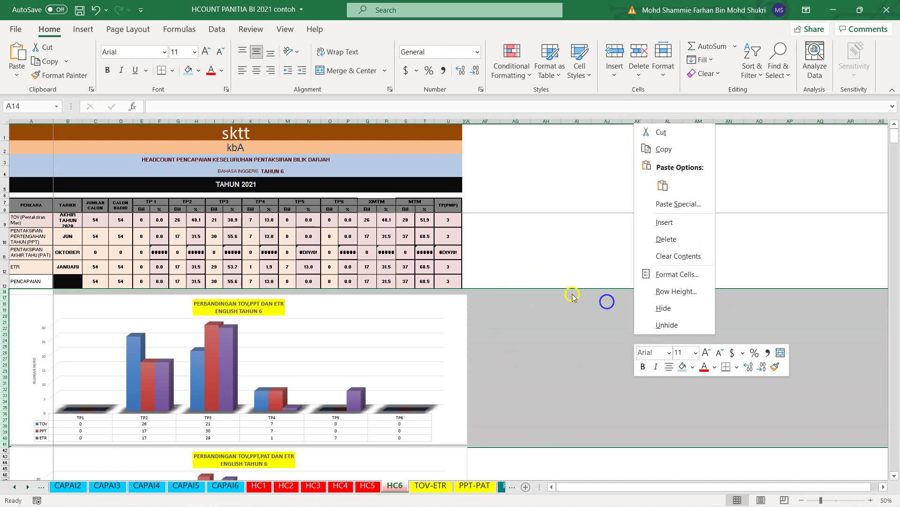
pyautogui.click(664, 308)
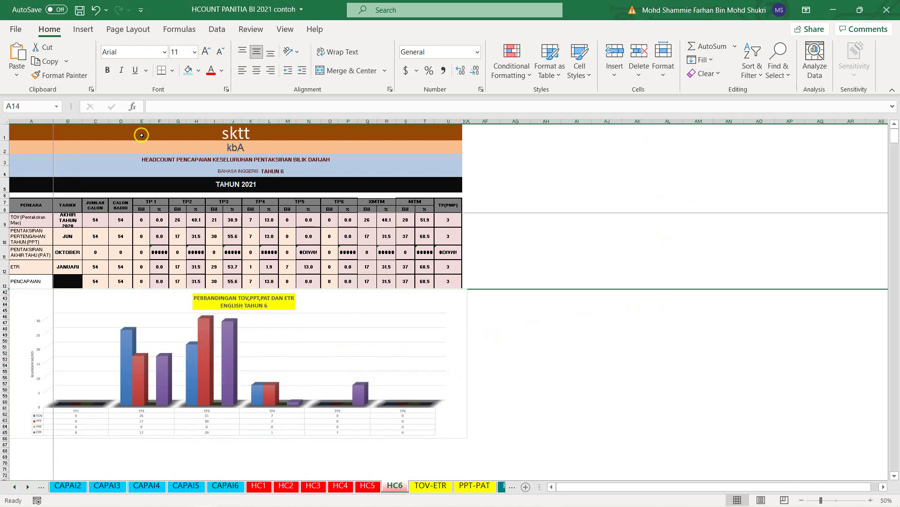
# Copy the HC6 range from the title rows through the TOV, PPT, PAT and ETR chart and paste it into Paint
pyautogui.moveTo(141, 135); pyautogui.dragTo(147, 442)
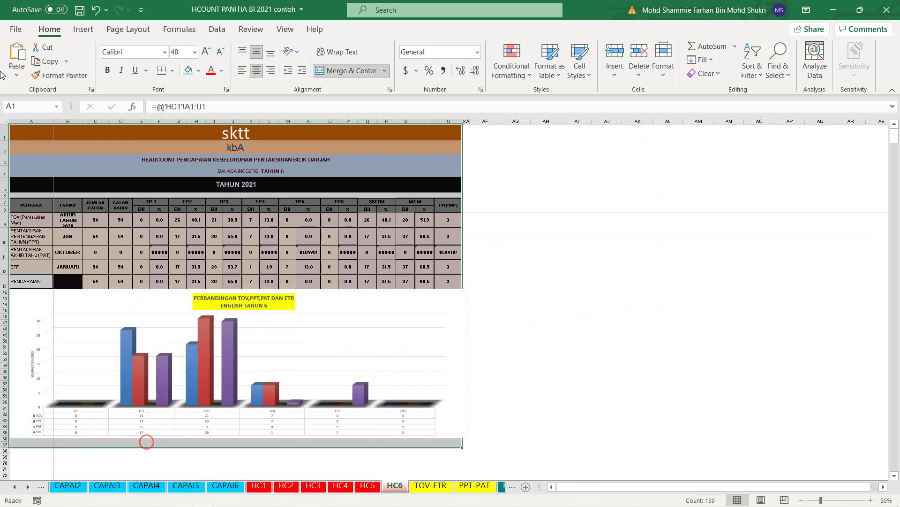
pyautogui.click(43, 63)
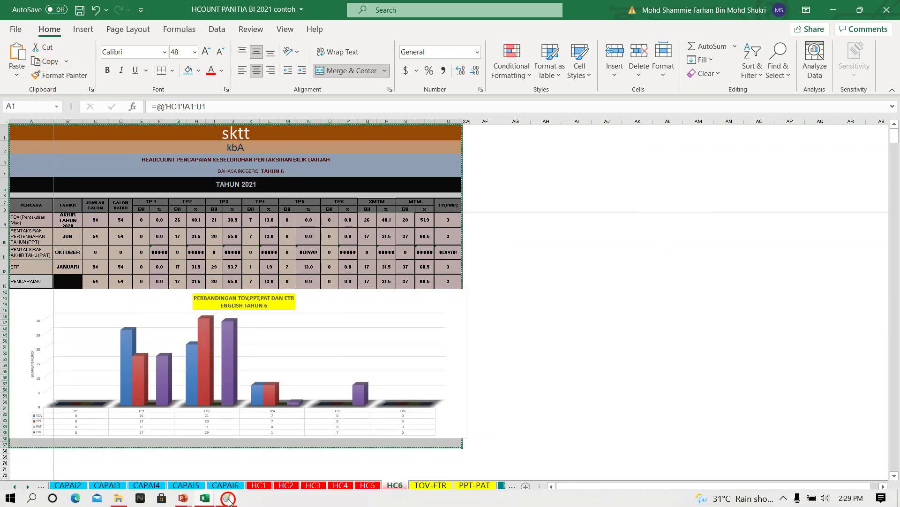
pyautogui.click(226, 502)
pyautogui.click(15, 42)
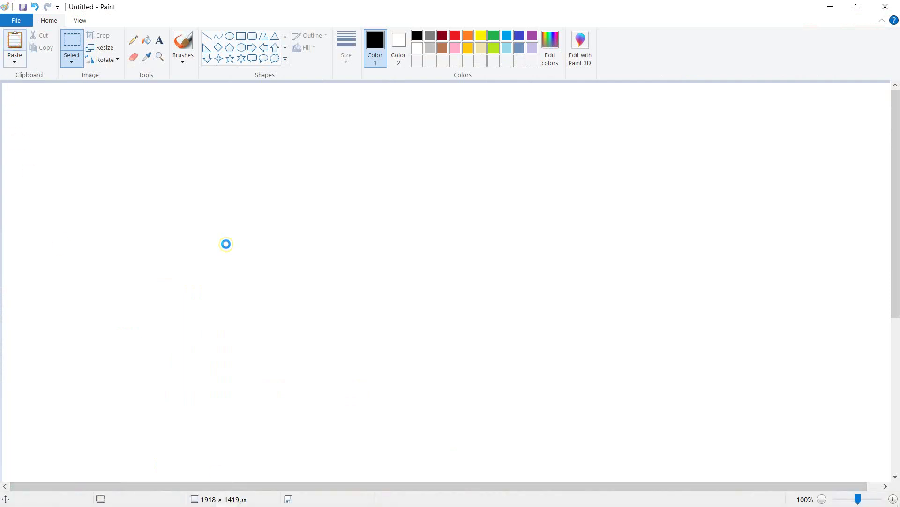
pyautogui.scroll(-6, 305, 279)
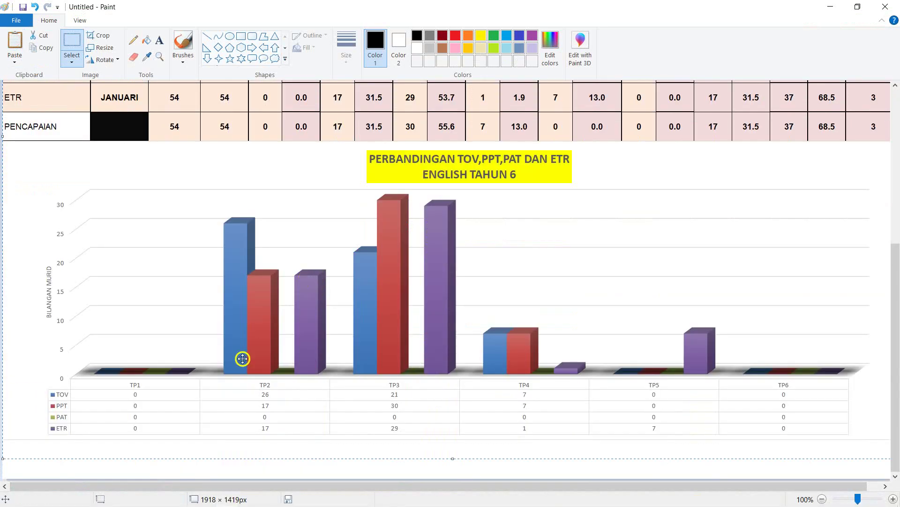
# Switch to the dialog prestasi presentation, add a slide after slide 8, and undo the table pasted onto it
pyautogui.moveTo(182, 499)
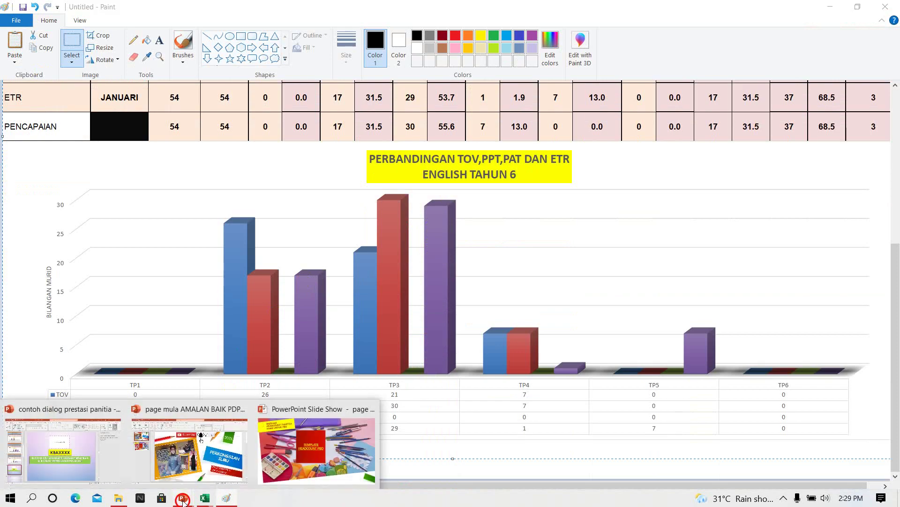
pyautogui.click(81, 458)
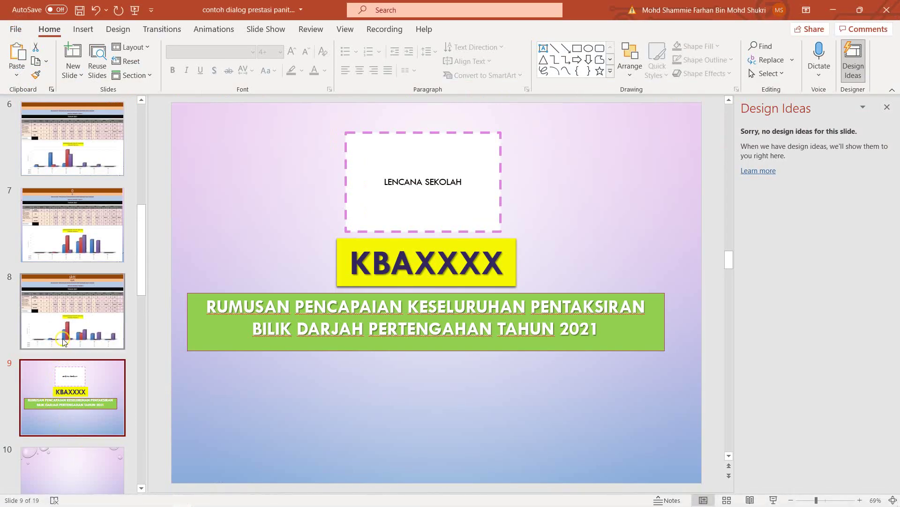
pyautogui.click(78, 329)
pyautogui.press('Return')
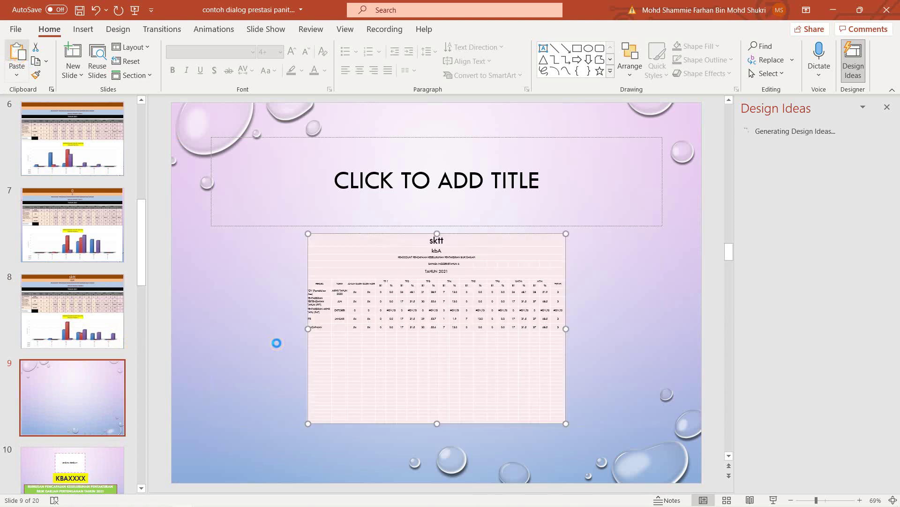
pyautogui.click(96, 10)
# Cut the TAHUN 6 picture from Paint and paste it onto the empty slide 9 of the presentation
pyautogui.click(232, 501)
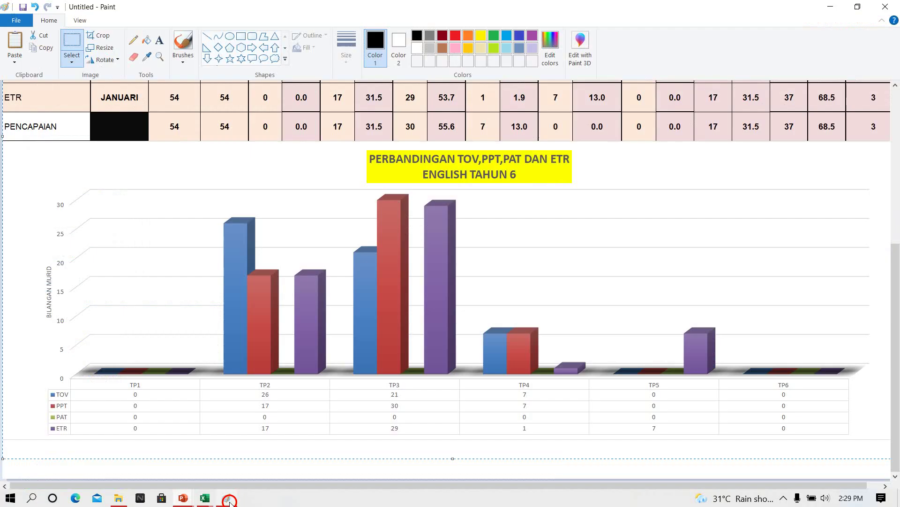
pyautogui.click(42, 36)
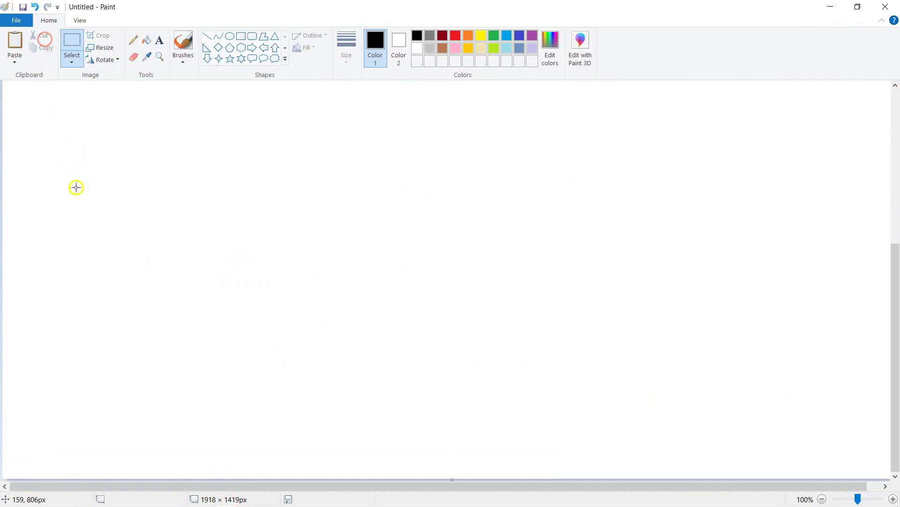
pyautogui.click(182, 499)
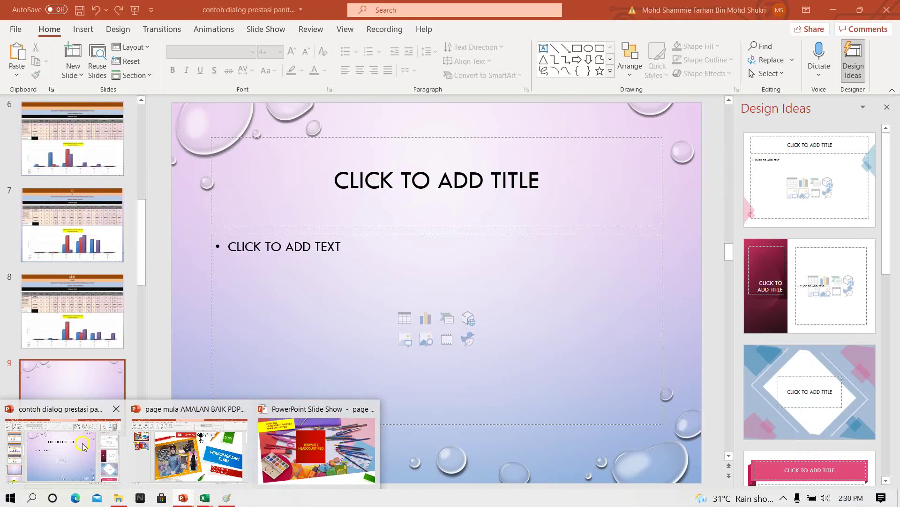
pyautogui.click(52, 415)
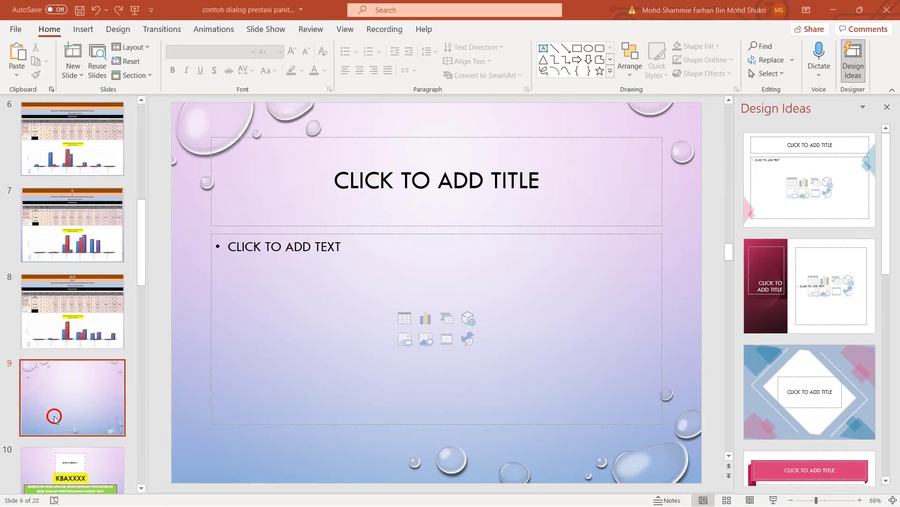
pyautogui.click(17, 53)
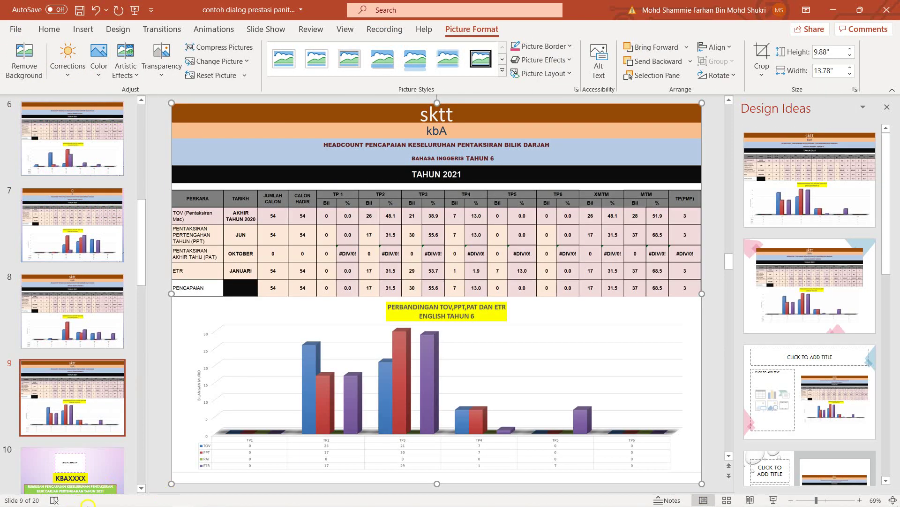
# Return to the HC6 sheet of the example workbook and undo the hiding of rows 14 to 41
pyautogui.moveTo(168, 503)
pyautogui.moveTo(204, 499)
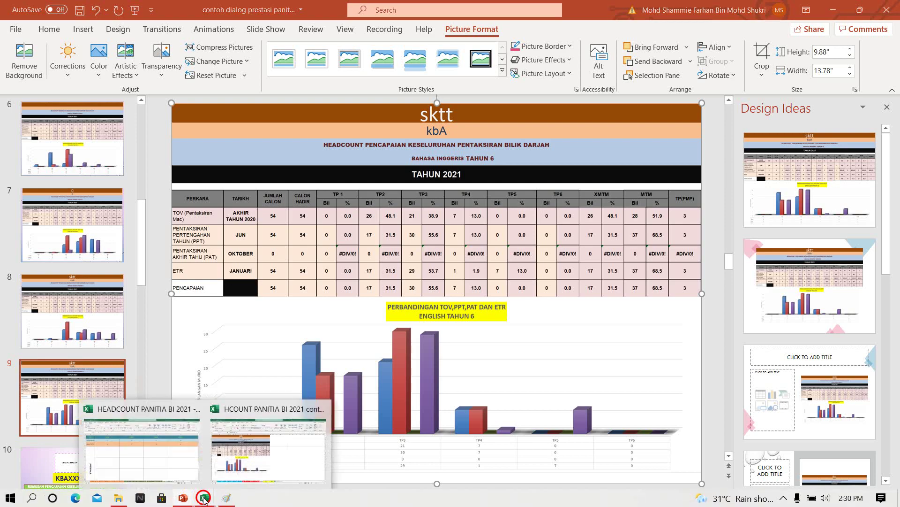
pyautogui.click(249, 466)
pyautogui.scroll(-2, 124, 265)
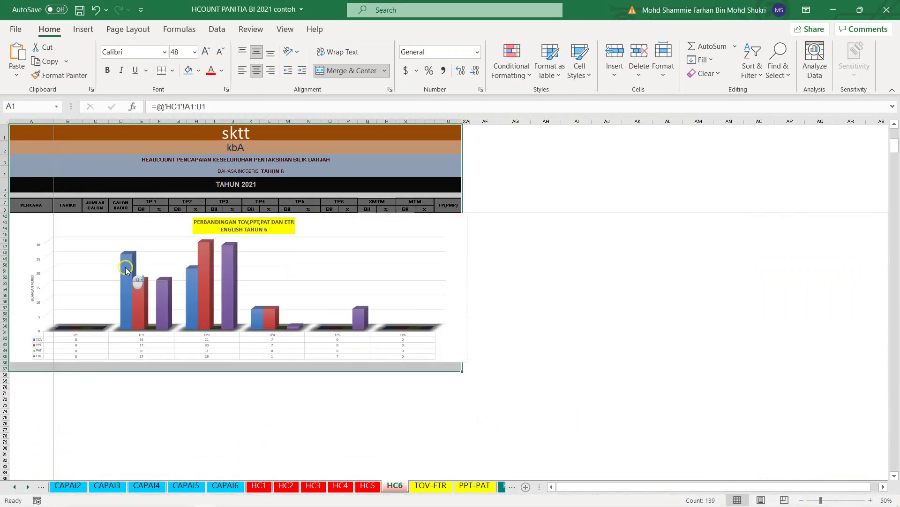
pyautogui.scroll(2, 127, 230)
pyautogui.scroll(-2, 131, 227)
pyautogui.scroll(-2, 131, 227)
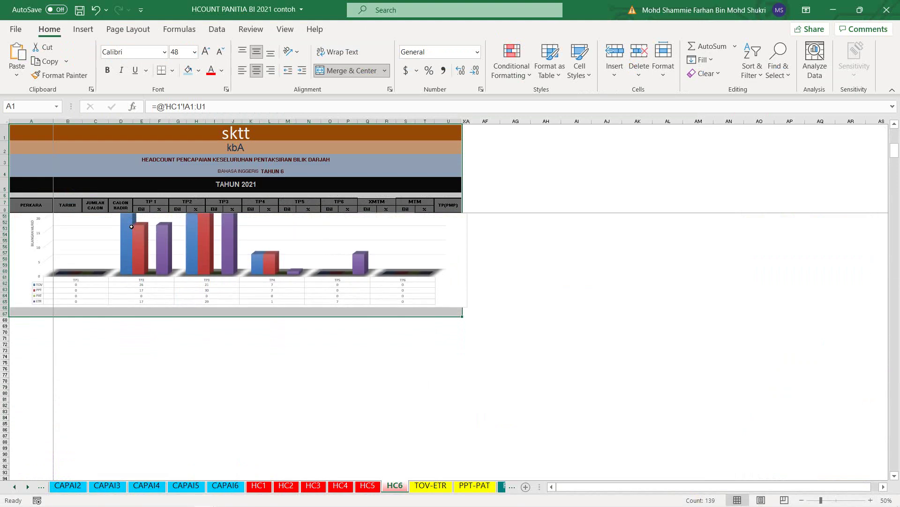
pyautogui.scroll(3, 133, 222)
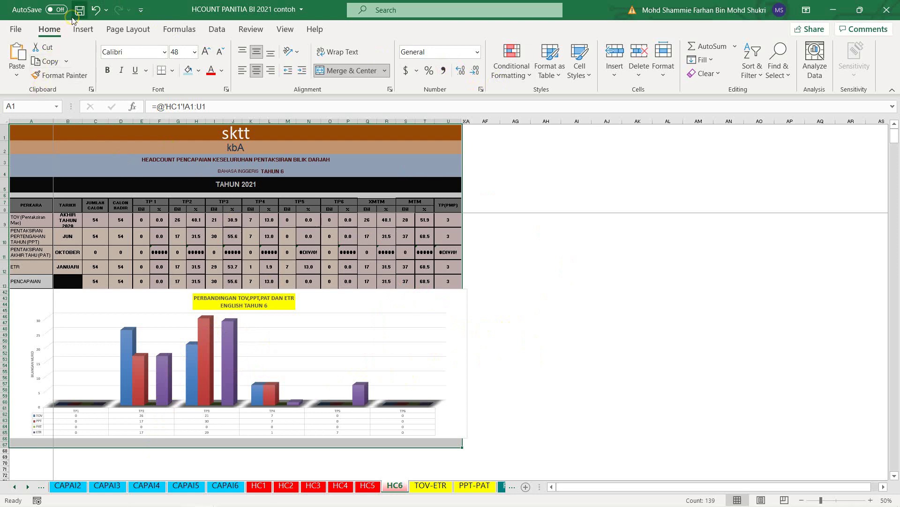
pyautogui.click(98, 10)
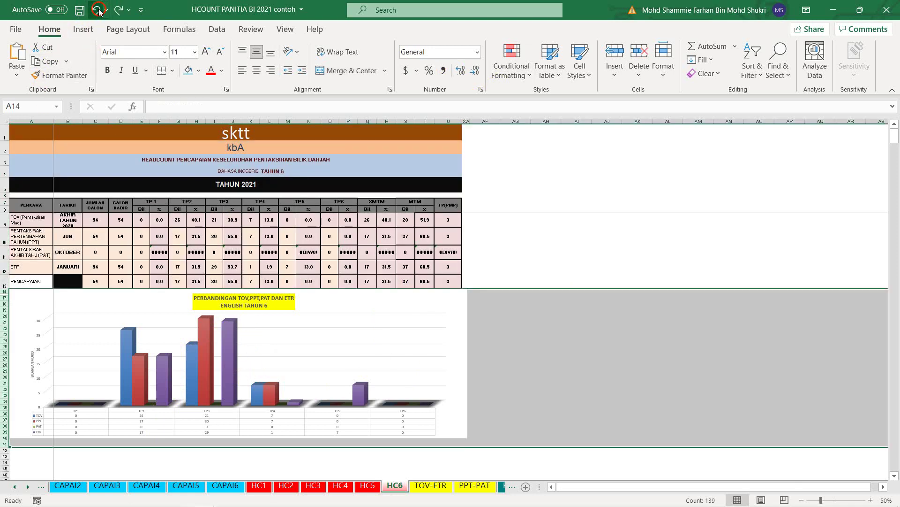
# Compare the TOV, PPT and ETR chart with the TOV, PPT, PAT and ETR chart on HC6
pyautogui.scroll(-3, 137, 452)
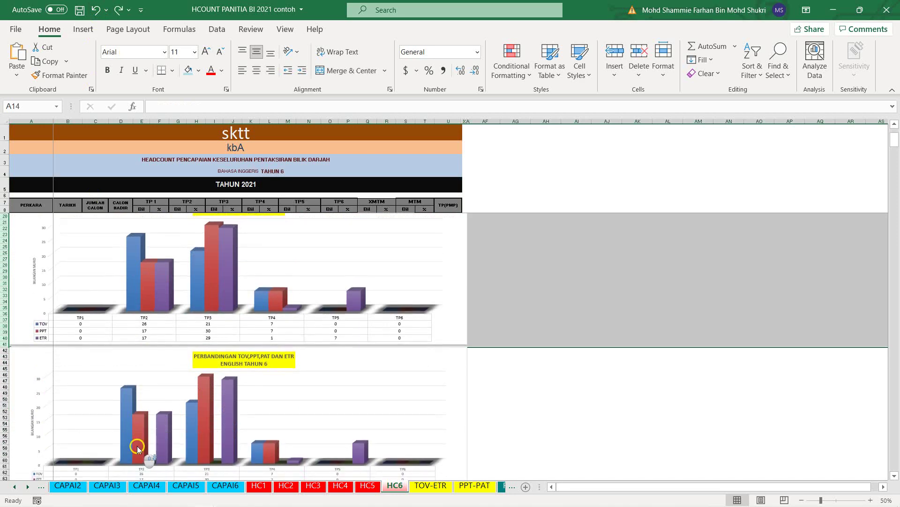
pyautogui.scroll(3, 140, 324)
pyautogui.click(585, 242)
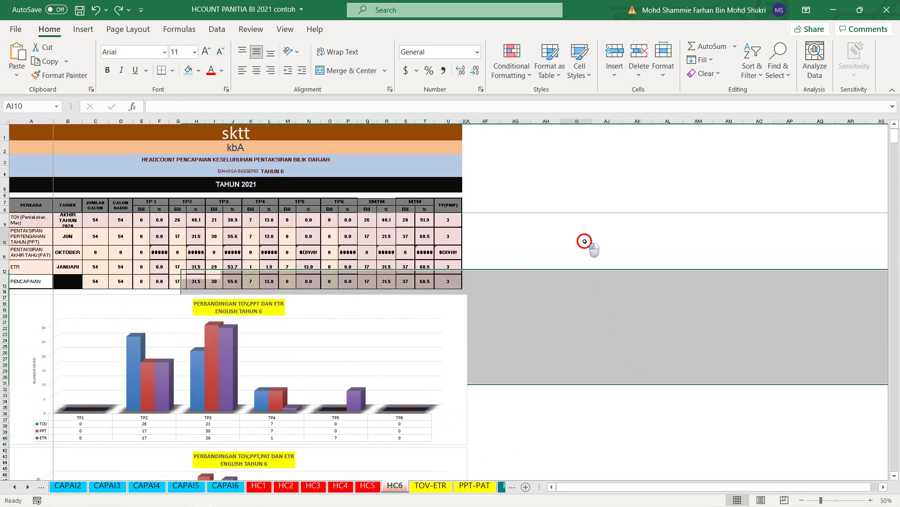
pyautogui.click(108, 457)
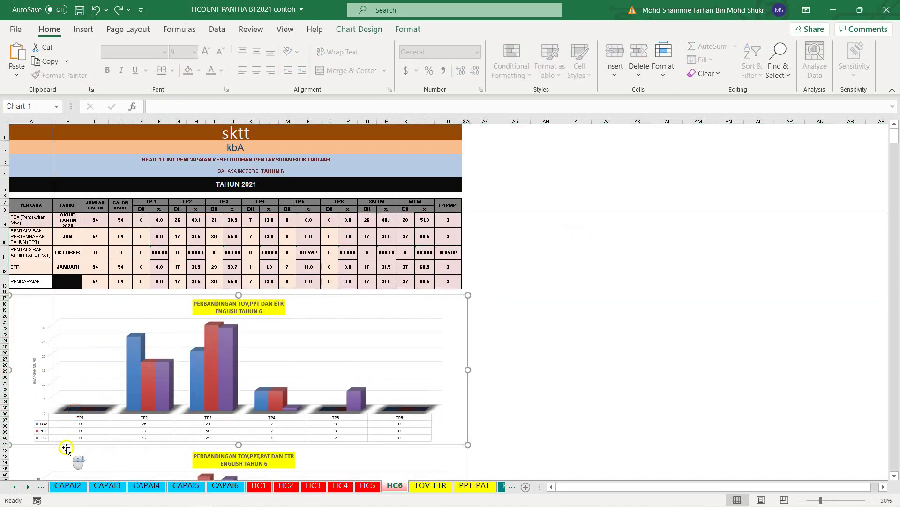
pyautogui.scroll(-4, 71, 446)
pyautogui.click(85, 391)
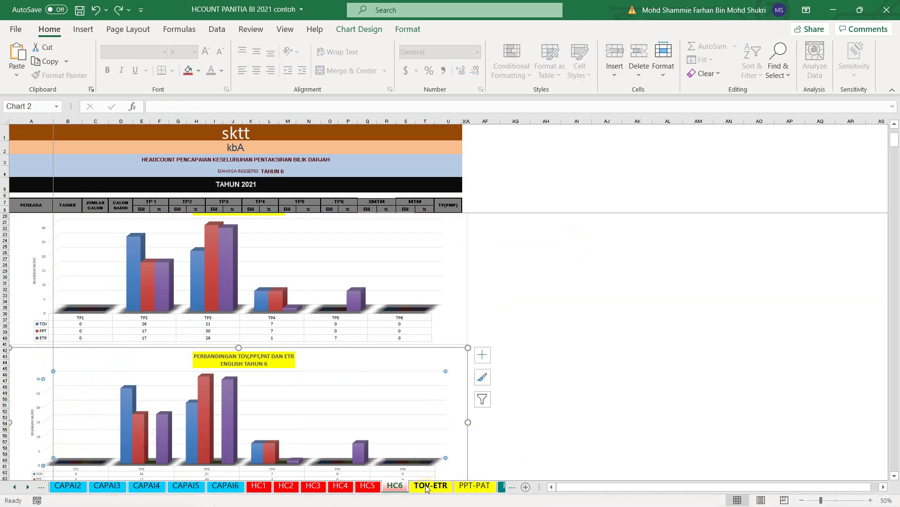
# Go through the TOV-ETR and PPT-PAT sheets and open the RUMUSAN PPT summary sheet
pyautogui.click(427, 485)
pyautogui.click(475, 485)
pyautogui.click(501, 487)
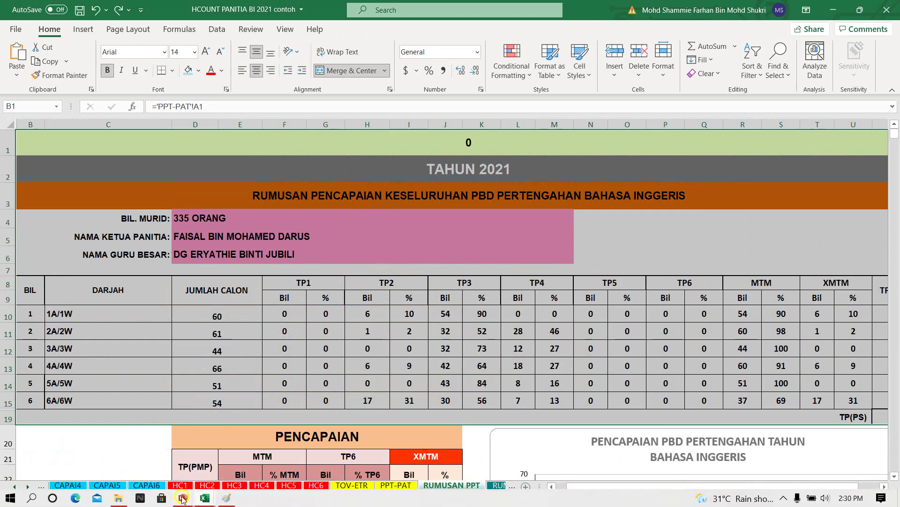
# Switch to the dialog prestasi presentation and view slide 10, the mid-year RUMUSAN PENCAPAIAN title slide
pyautogui.moveTo(183, 499)
pyautogui.moveTo(61, 457)
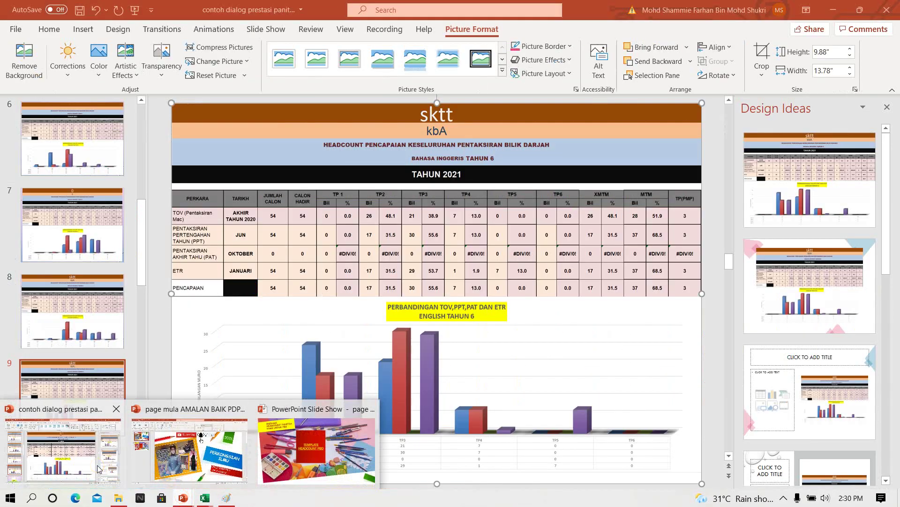
pyautogui.click(61, 457)
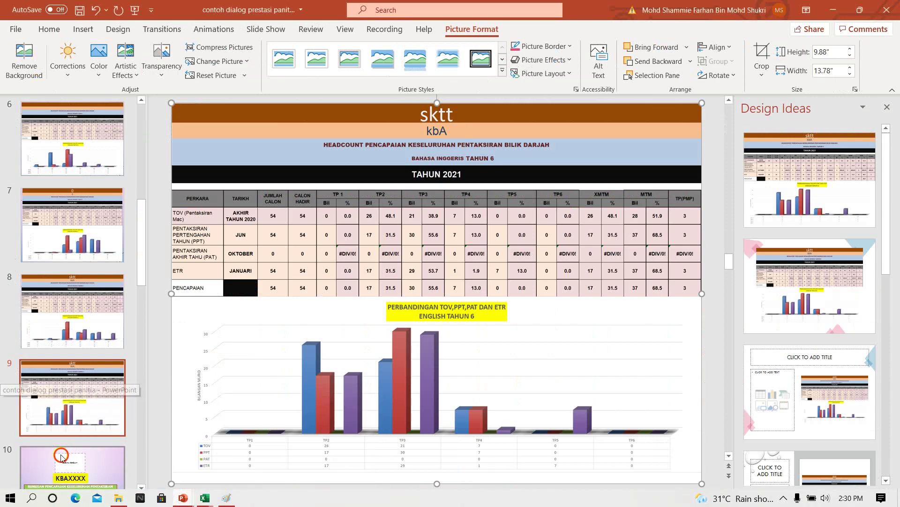
pyautogui.scroll(-1, 63, 430)
pyautogui.click(62, 428)
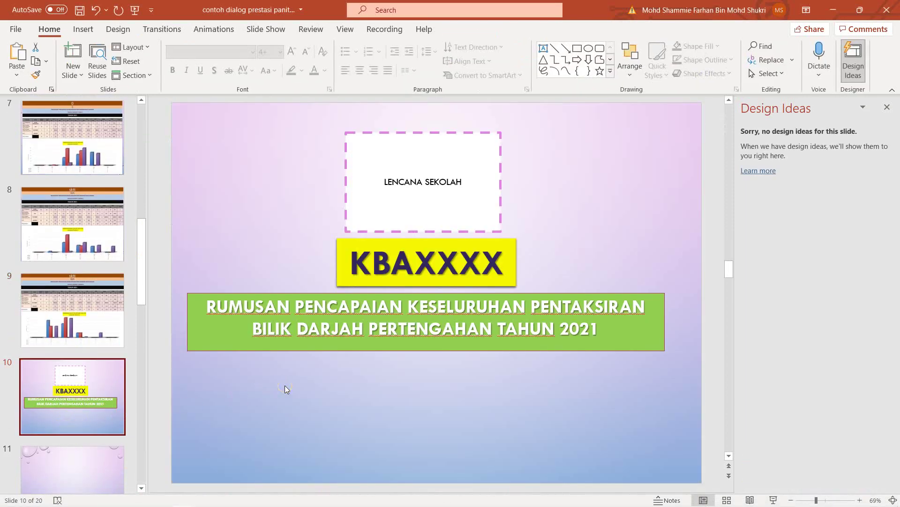
# Switch back to the RUMUSAN PPT sheet of the example headcount workbook
pyautogui.moveTo(220, 505)
pyautogui.moveTo(180, 500)
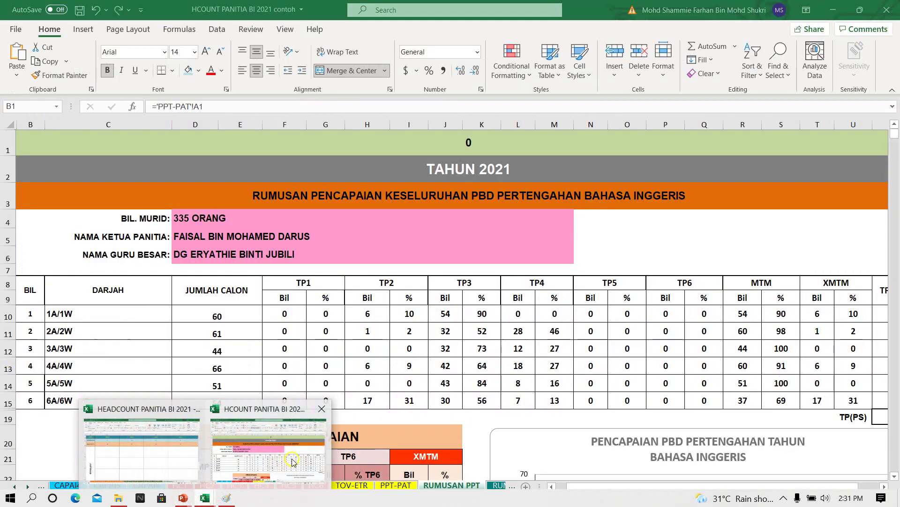
pyautogui.click(275, 450)
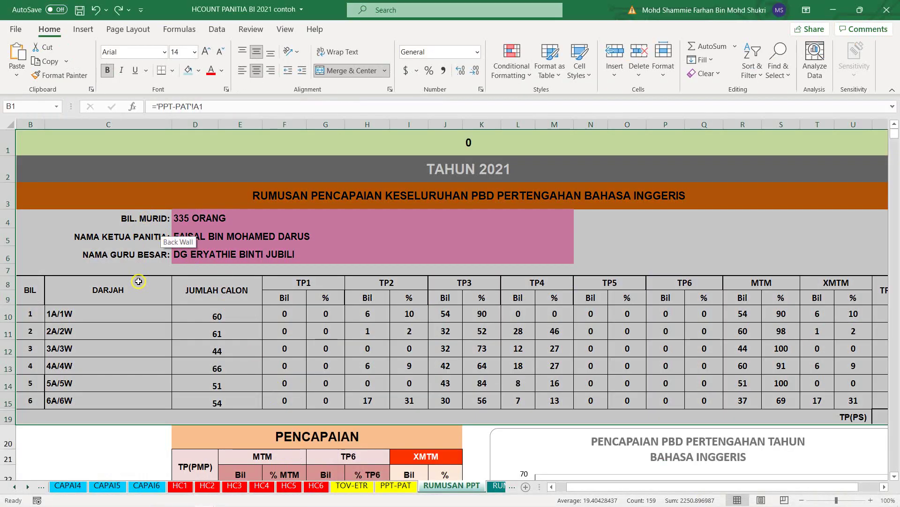
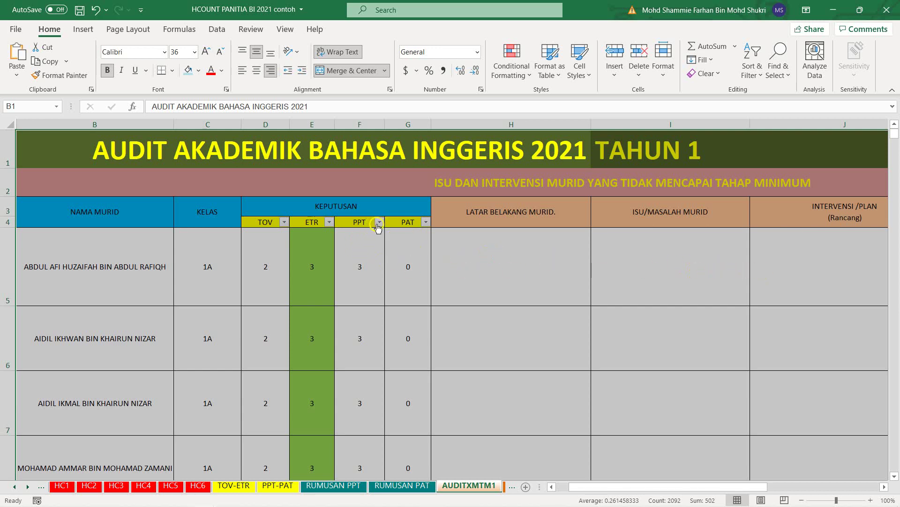
# Filter the PPT column of the AUDITXMTM1 sheet to show only pupils with the value 2
pyautogui.click(632, 296)
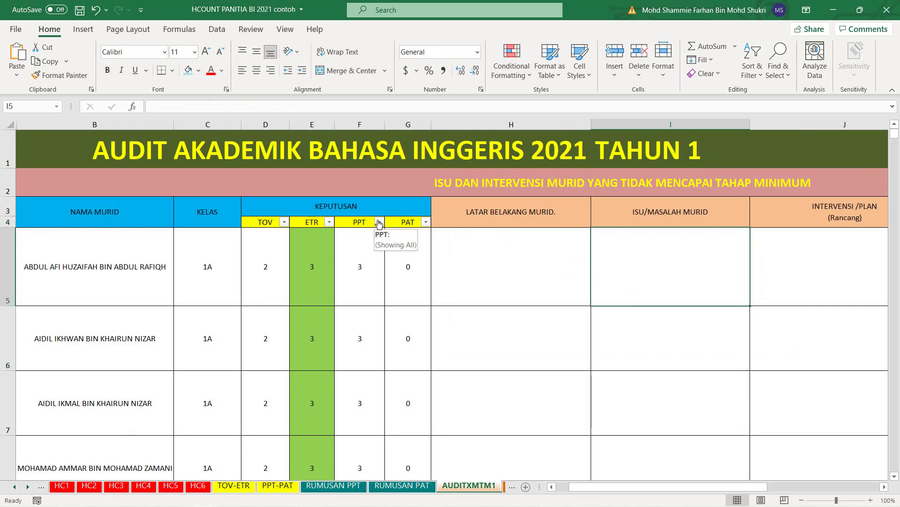
pyautogui.click(379, 222)
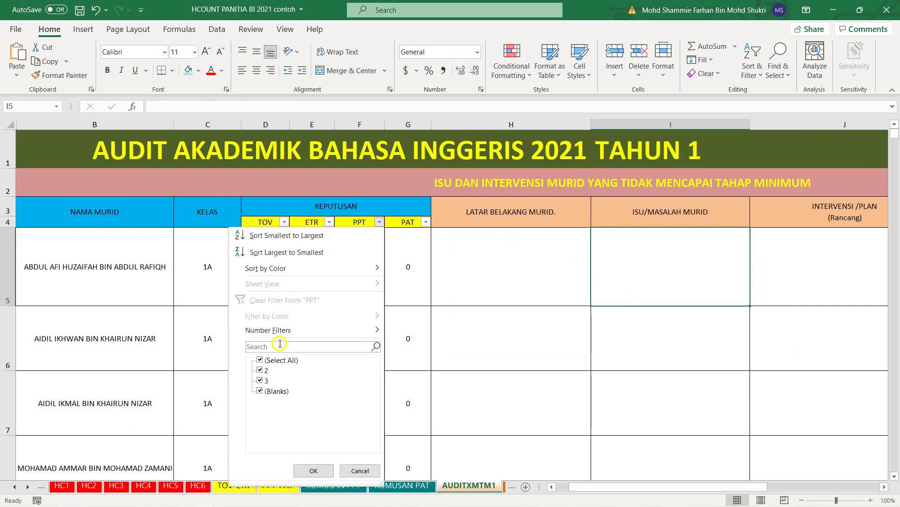
pyautogui.click(261, 360)
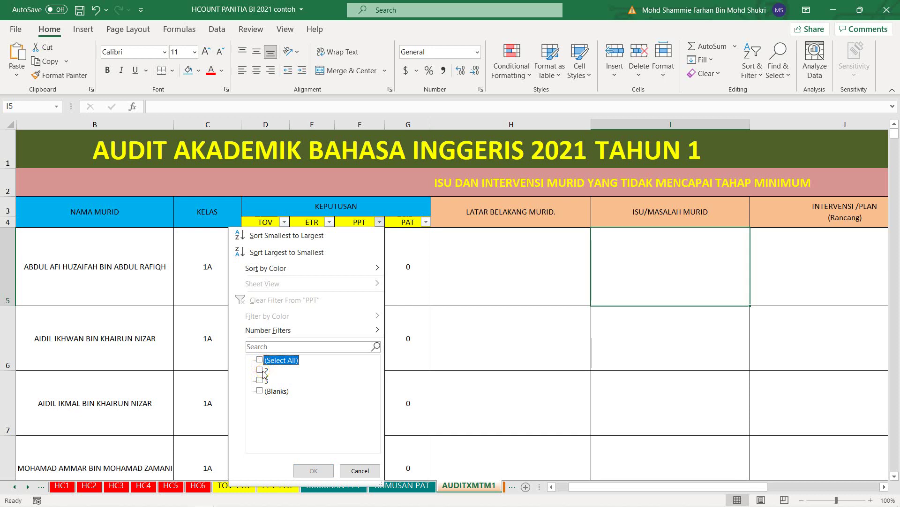
pyautogui.click(261, 371)
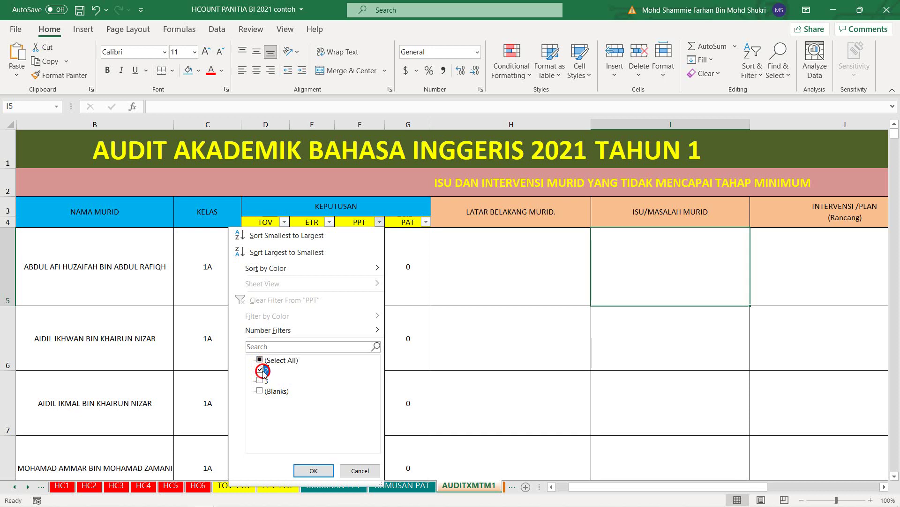
pyautogui.click(310, 470)
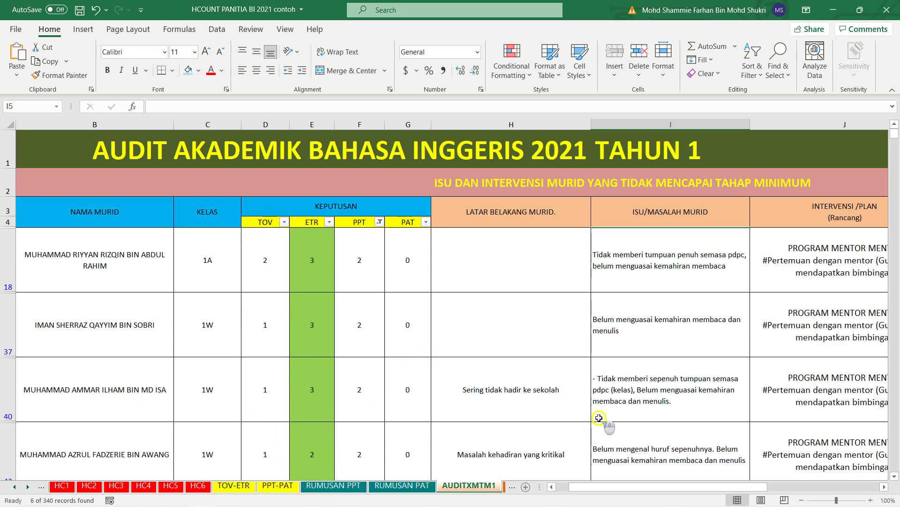
# Copy the filtered TAHUN 1 audit table, from the title in B1 through column M of row 54
pyautogui.scroll(-2, 185, 324)
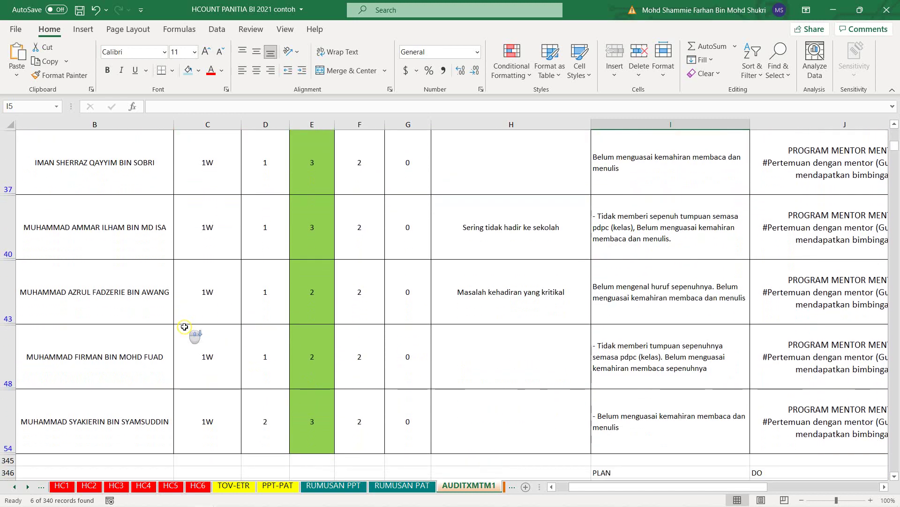
pyautogui.scroll(3, 185, 327)
pyautogui.scroll(-2, 486, 389)
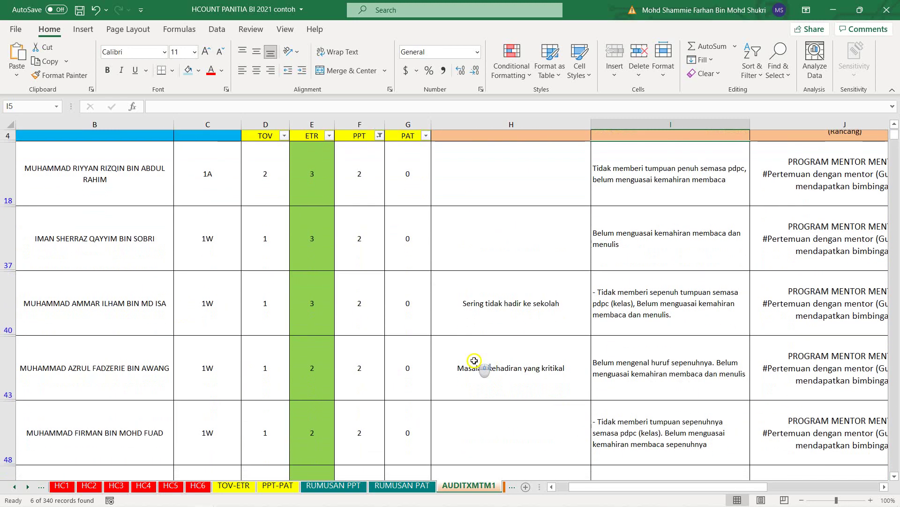
pyautogui.scroll(2, 486, 389)
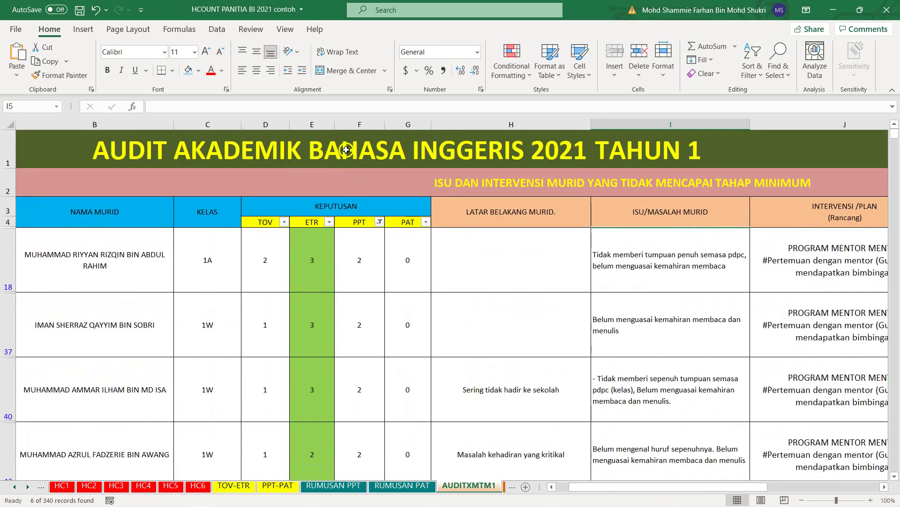
pyautogui.moveTo(346, 149); pyautogui.dragTo(729, 449)
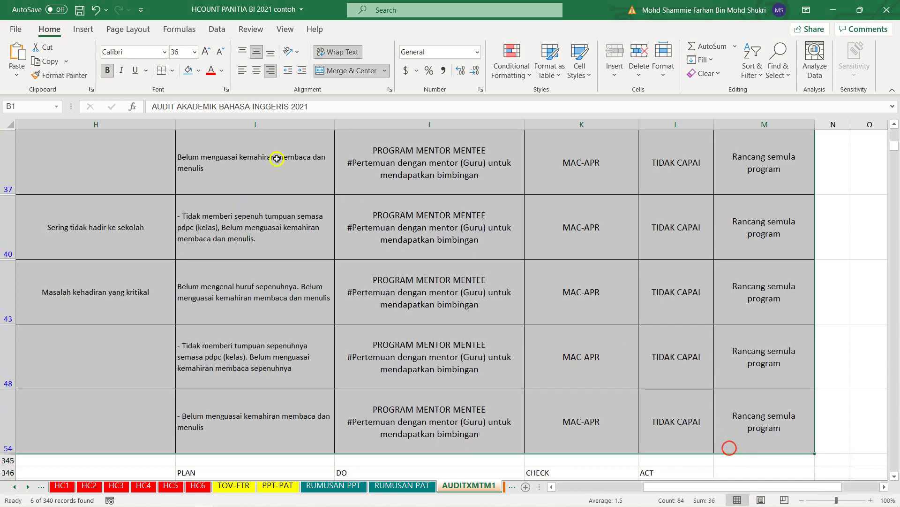
pyautogui.click(43, 63)
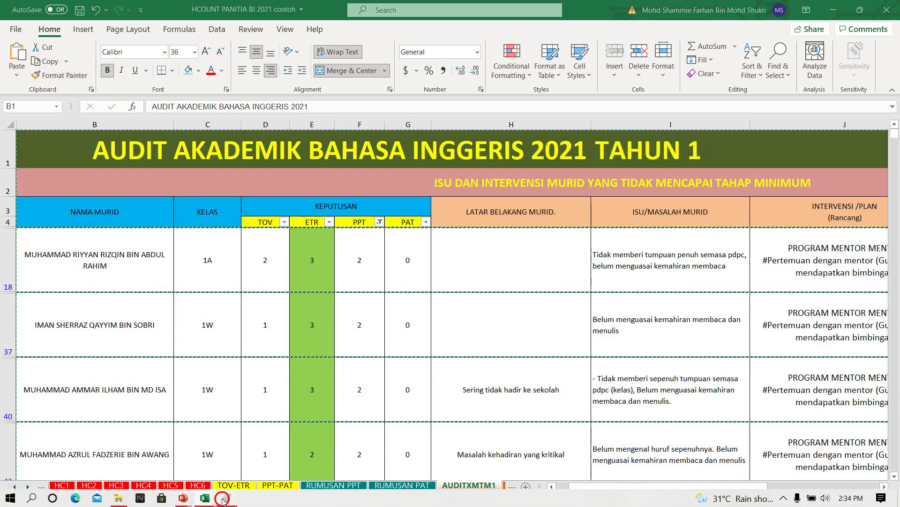
# Paste the copied audit table into Paint as a picture and cut it from the canvas
pyautogui.click(222, 500)
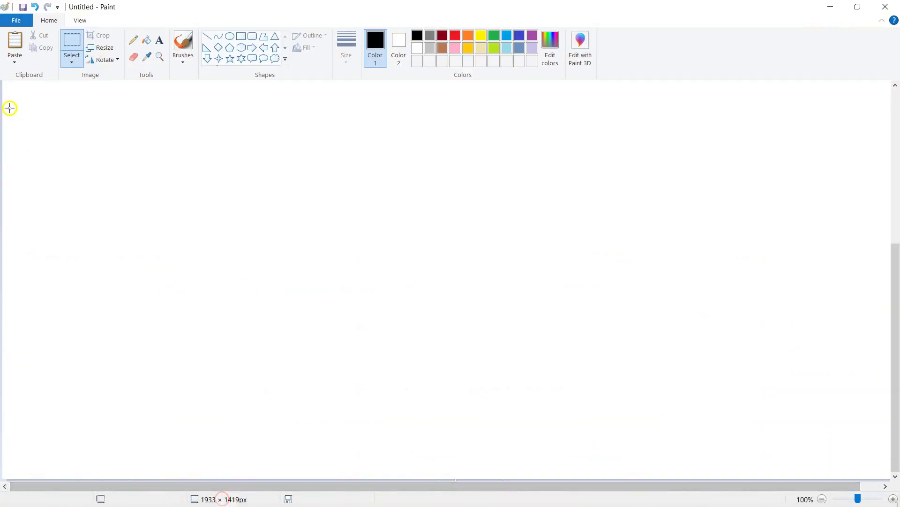
pyautogui.click(12, 40)
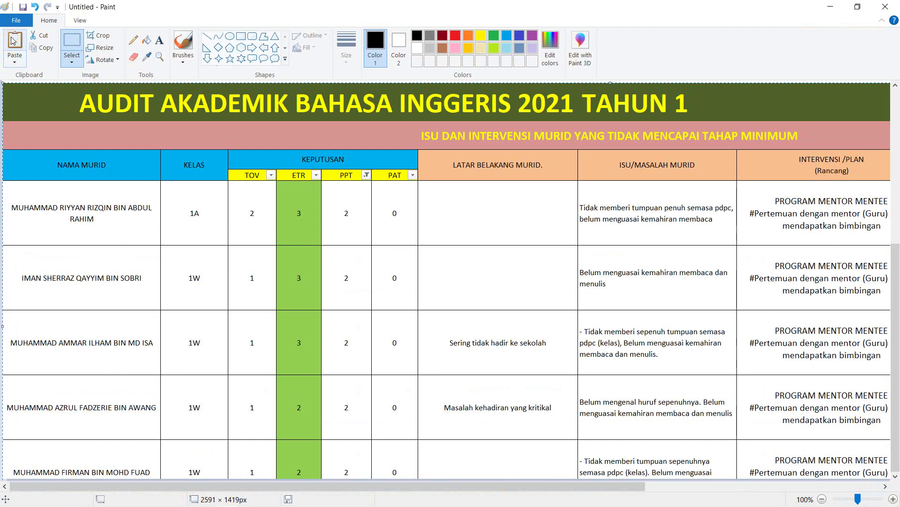
pyautogui.click(38, 36)
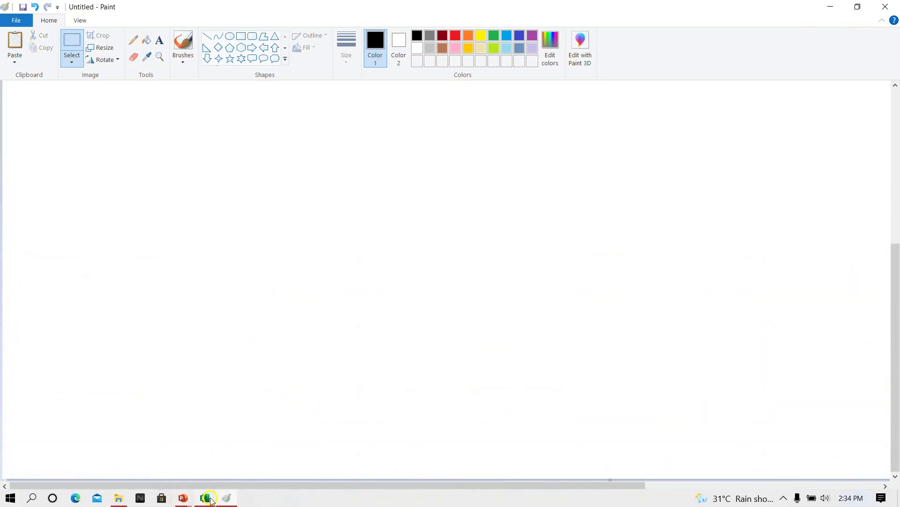
# Switch to the dialog prestasi presentation and paste the TAHUN 1 audit picture onto the empty slide 14
pyautogui.moveTo(186, 499)
pyautogui.click(91, 473)
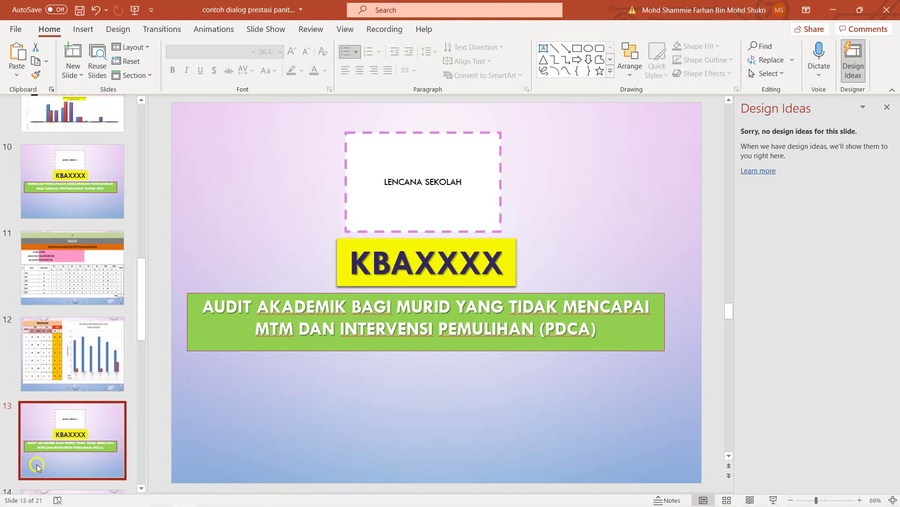
pyautogui.scroll(-2, 71, 352)
pyautogui.click(73, 436)
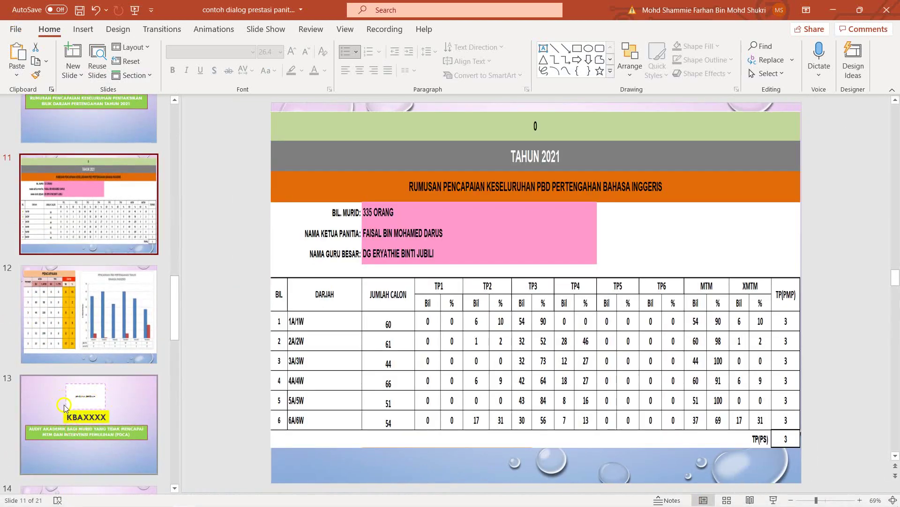
pyautogui.click(70, 419)
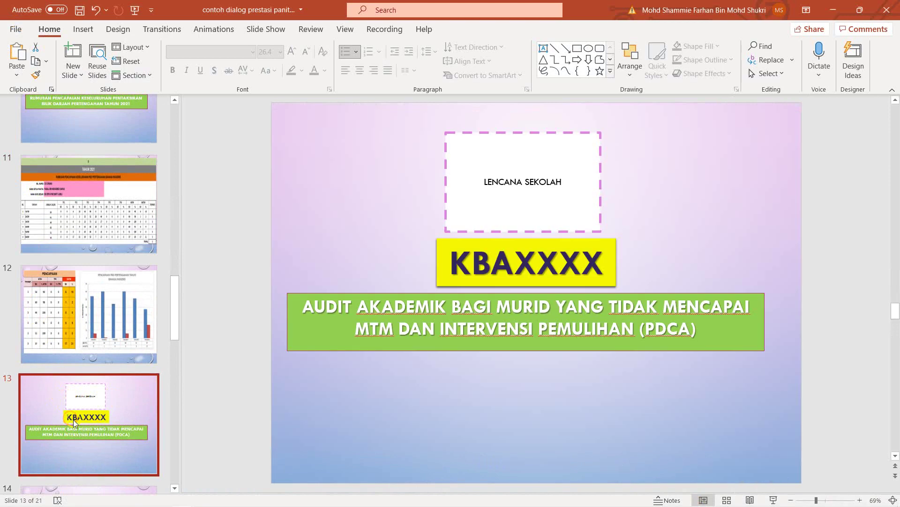
pyautogui.press('Down')
pyautogui.click(16, 60)
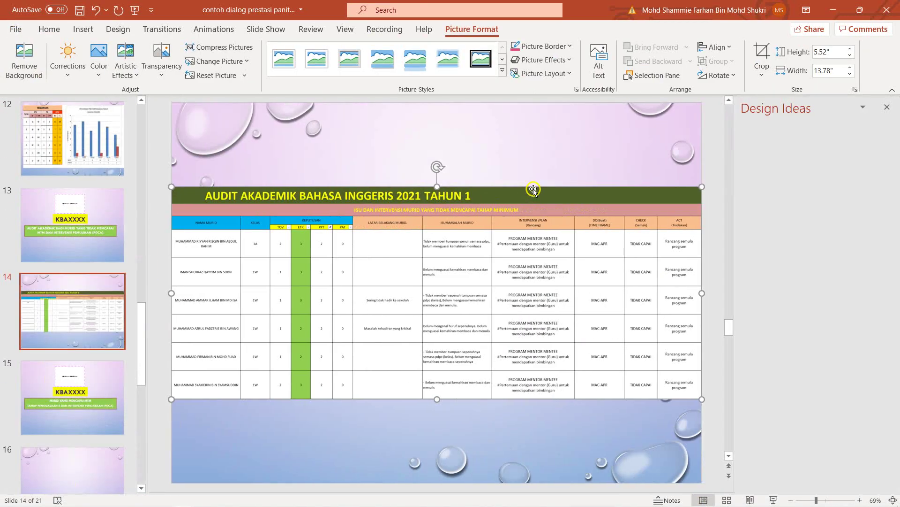
# Stretch the audit picture on slide 14 to 9.45" high and apply the Sharpen: 50% correction
pyautogui.moveTo(437, 186); pyautogui.dragTo(436, 115)
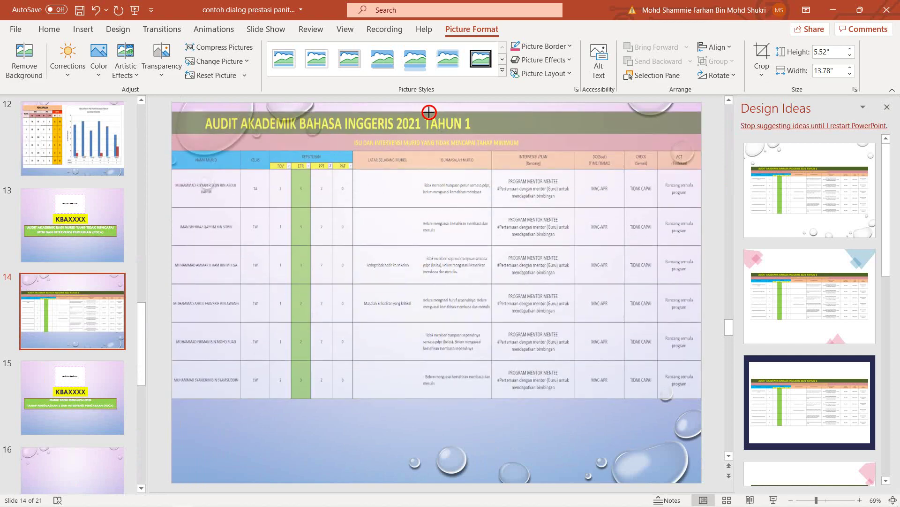
pyautogui.moveTo(437, 402); pyautogui.dragTo(437, 478)
pyautogui.click(71, 56)
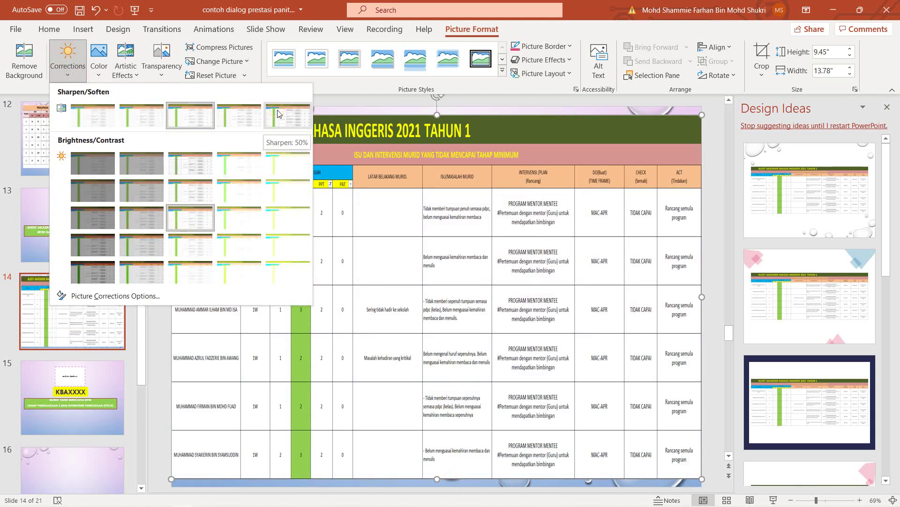
pyautogui.click(278, 113)
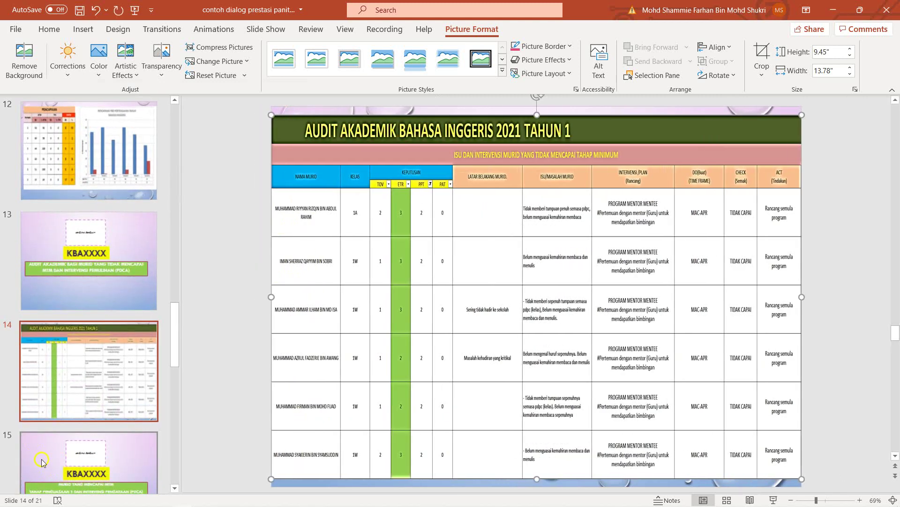
# Check the audit picture on slide 14 and the title on slide 15, then open the empty slide 16
pyautogui.click(49, 448)
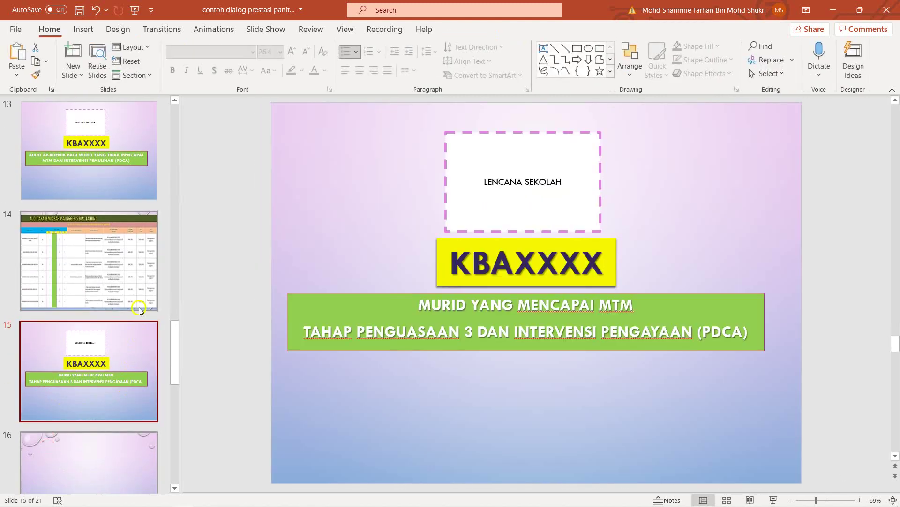
pyautogui.click(140, 301)
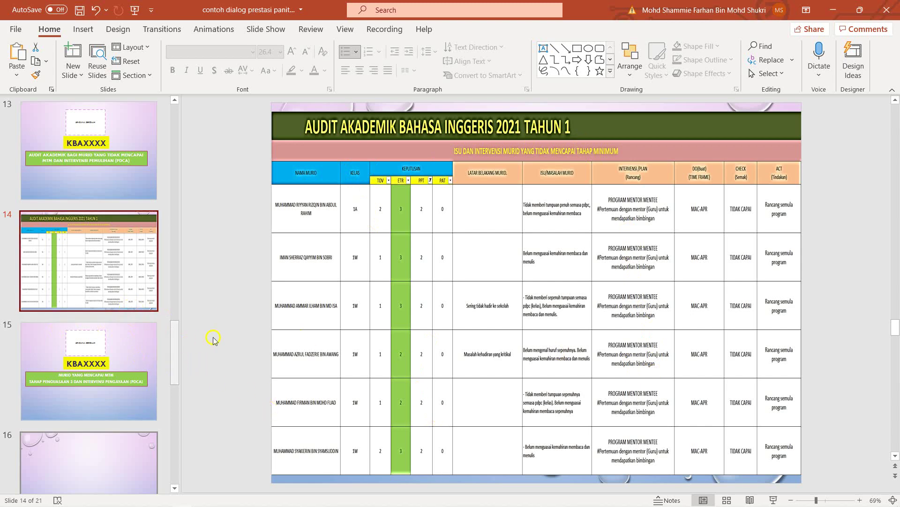
pyautogui.click(146, 264)
pyautogui.click(122, 398)
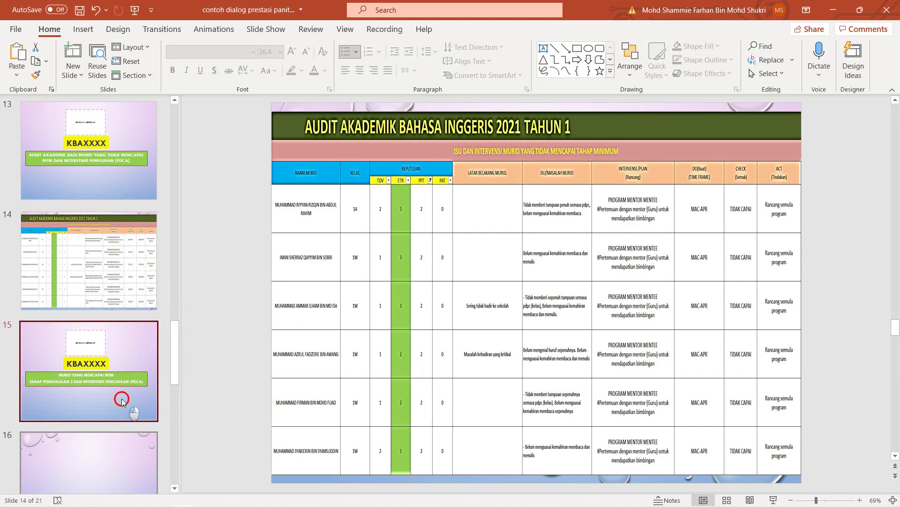
pyautogui.click(115, 449)
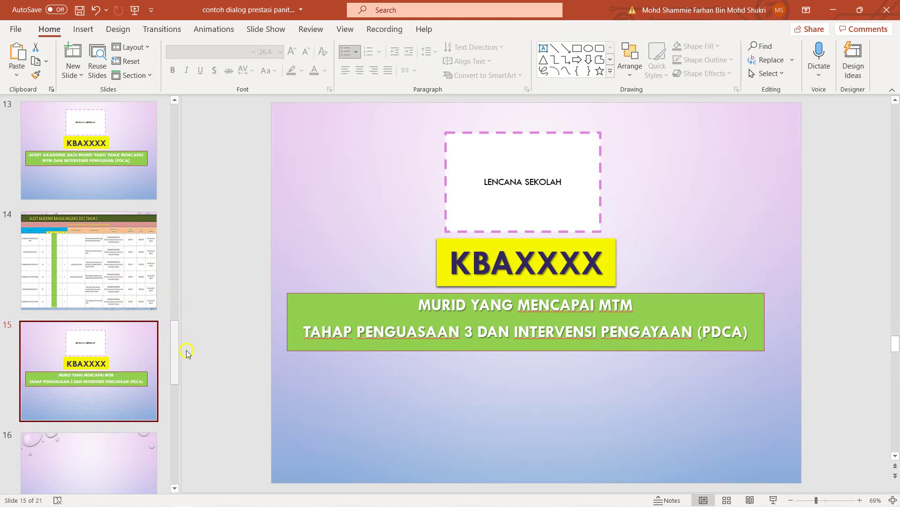
pyautogui.click(108, 432)
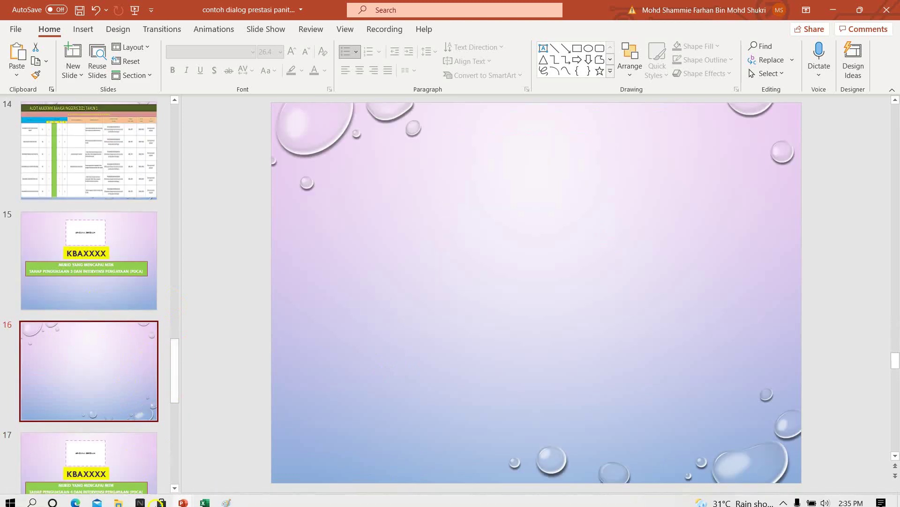
# Switch to the HCOUNT PANITIA BI 2021 contoh workbook and look through the AUDITXMTM3, AUDITXMTM5 and AUDITXMTM6 sheets
pyautogui.moveTo(205, 498)
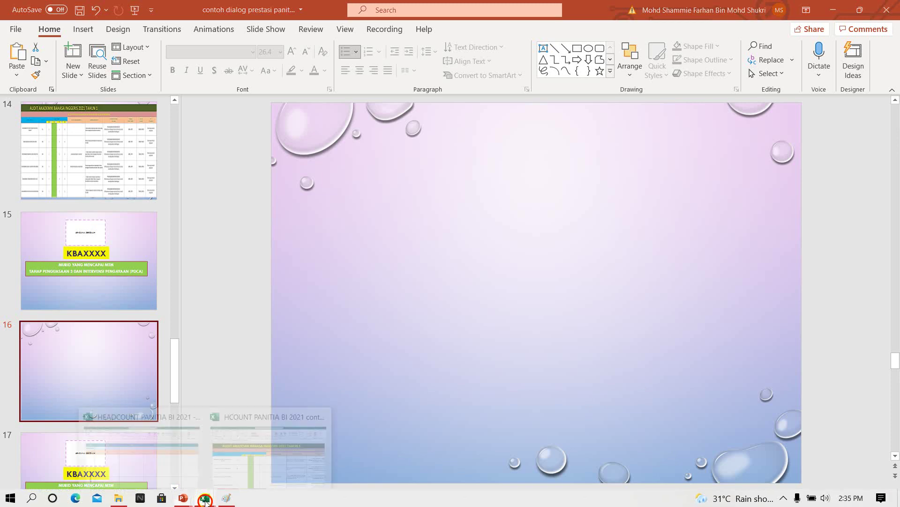
pyautogui.click(262, 460)
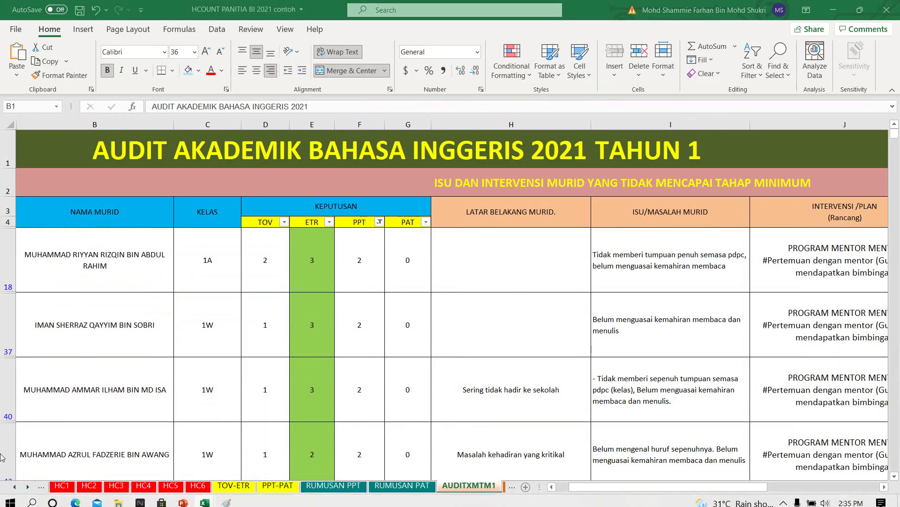
pyautogui.click(28, 487)
pyautogui.click(28, 488)
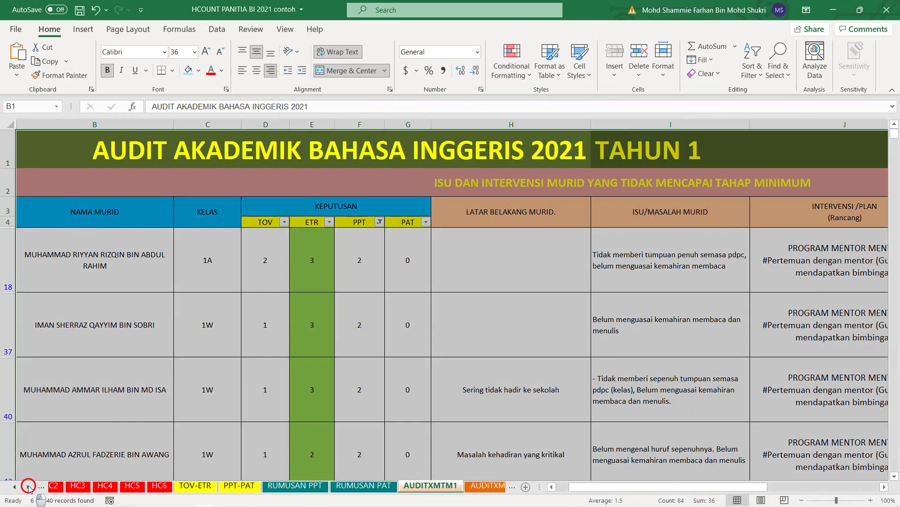
pyautogui.click(29, 488)
pyautogui.click(29, 488)
pyautogui.click(28, 488)
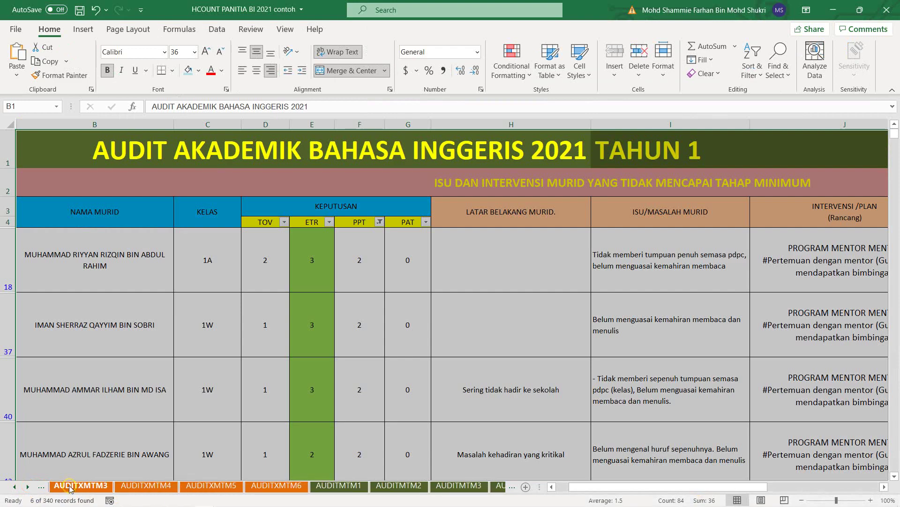
pyautogui.click(70, 486)
pyautogui.click(206, 485)
pyautogui.click(281, 487)
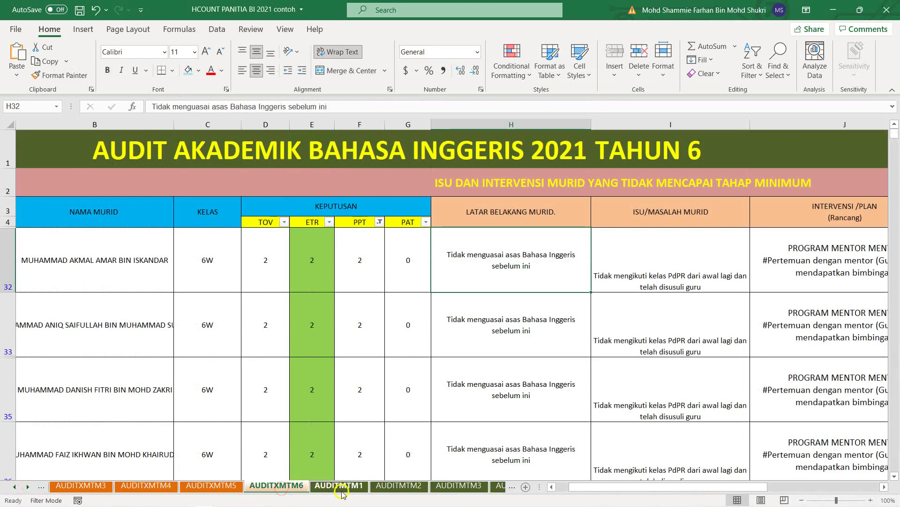
pyautogui.click(78, 482)
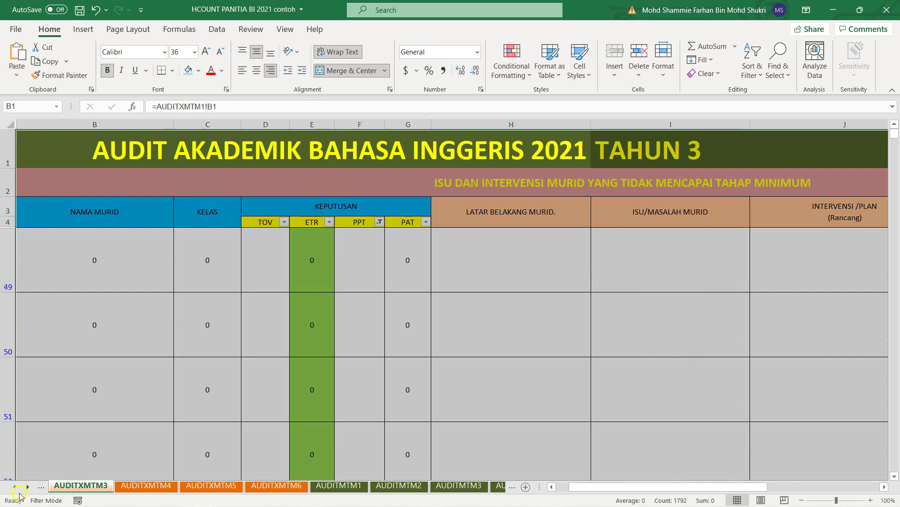
# Open the AUDITXMTM2 sheet, check its PPT filter and copy the selected TAHUN 2 audit table
pyautogui.click(14, 487)
pyautogui.click(14, 486)
pyautogui.click(15, 487)
pyautogui.click(14, 487)
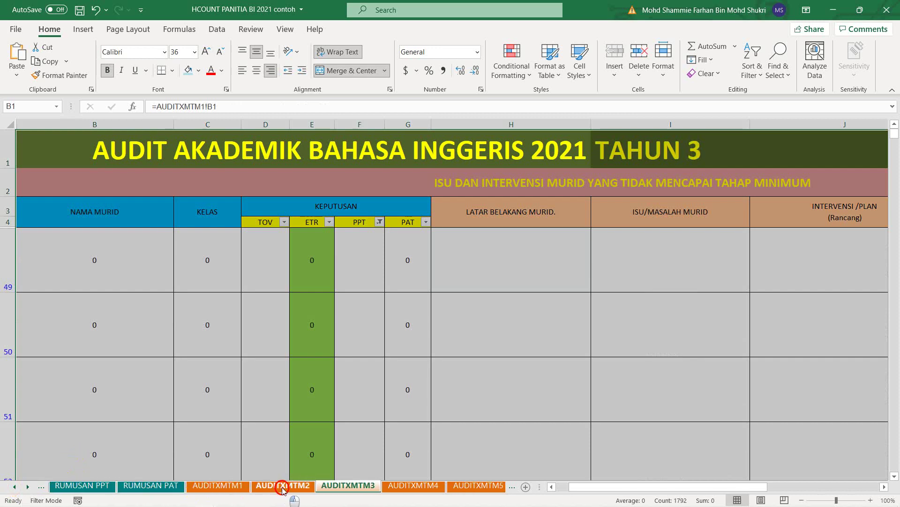
pyautogui.click(283, 488)
pyautogui.click(379, 222)
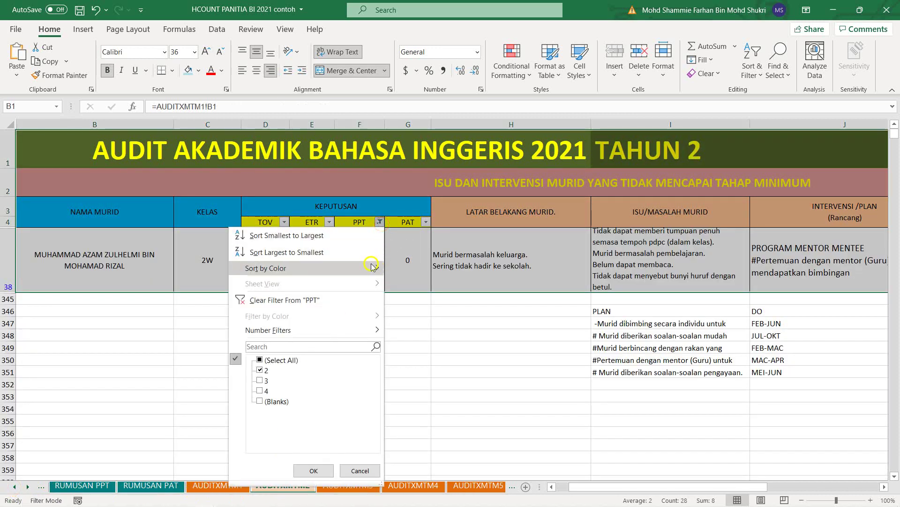
pyautogui.click(517, 343)
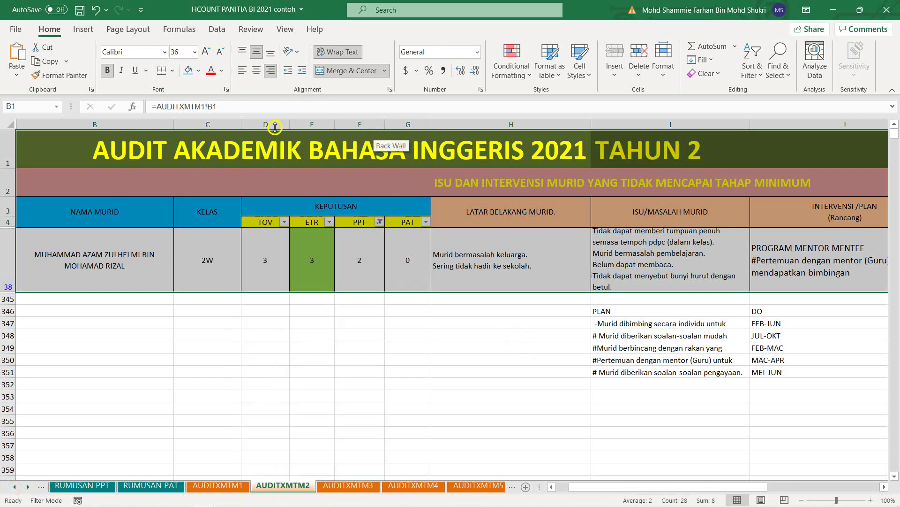
pyautogui.click(46, 61)
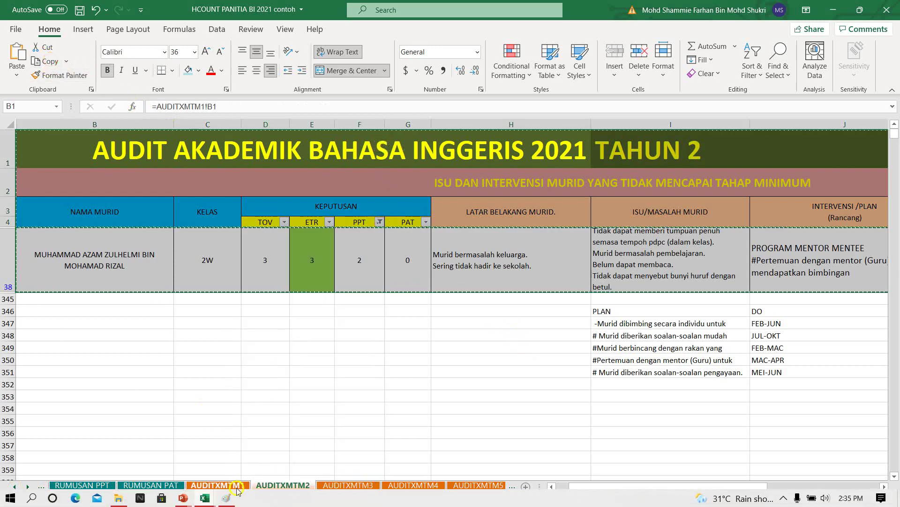
# Switch to Paint, paste the TAHUN 2 audit table as a picture and cut it from the canvas
pyautogui.click(227, 496)
pyautogui.click(14, 42)
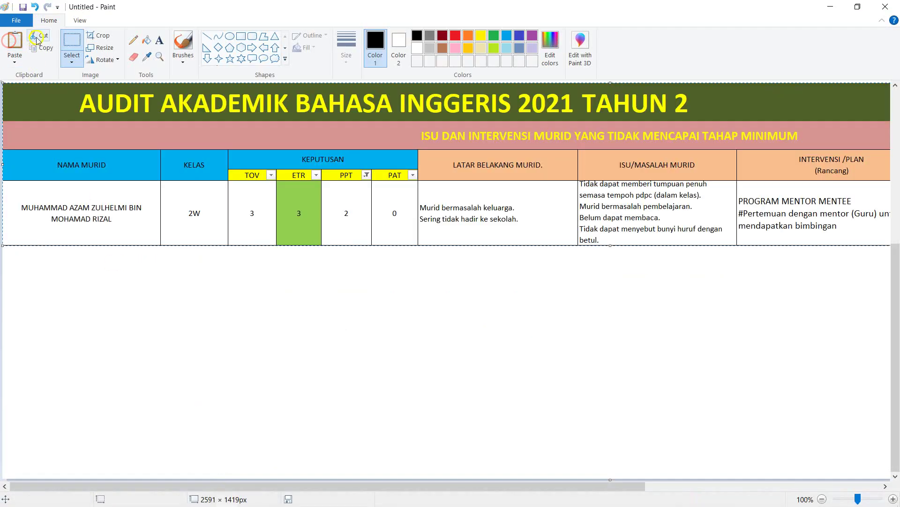
pyautogui.click(36, 39)
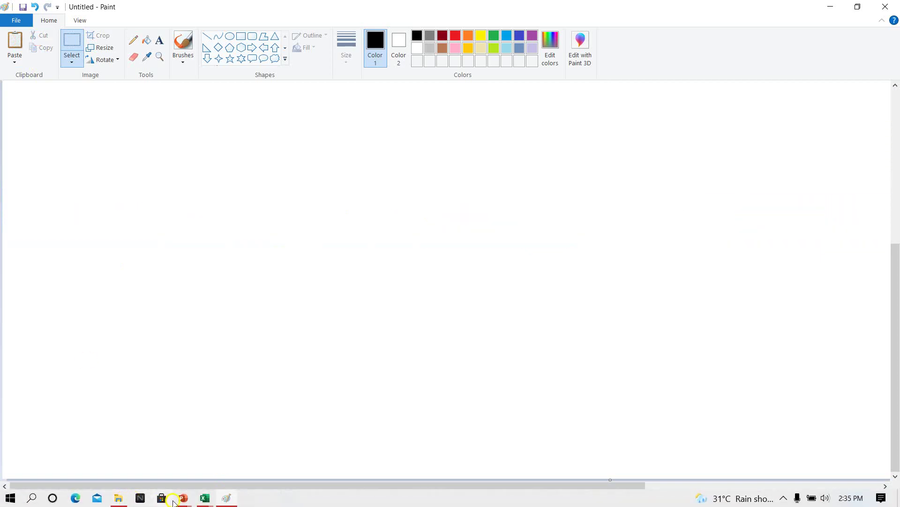
# Switch to the dialog prestasi presentation, insert a new slide after slide 14 and paste the TAHUN 2 audit picture onto it
pyautogui.moveTo(182, 498)
pyautogui.click(101, 457)
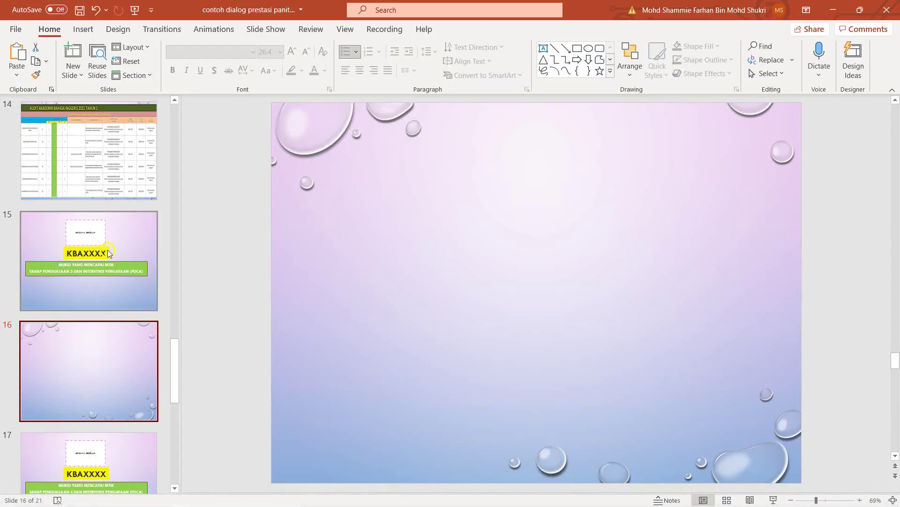
pyautogui.click(90, 180)
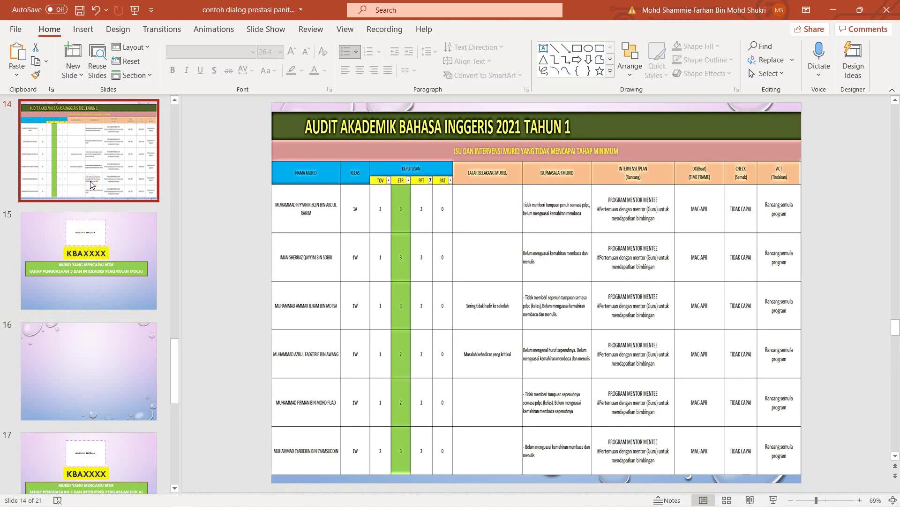
pyautogui.hotkey('ctrl', 'm')
pyautogui.click(15, 54)
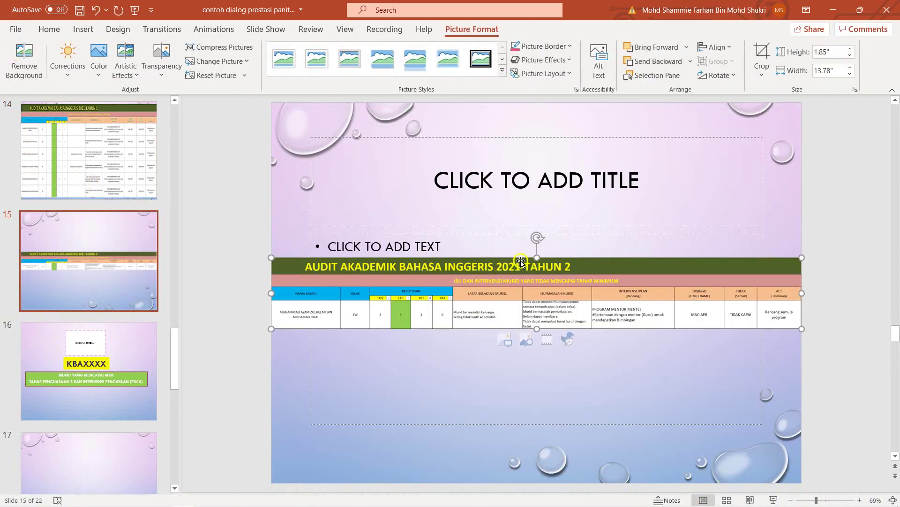
# Stretch the TAHUN 2 audit picture on slide 15 to 6.93" high, and go past the MTM title slide to the empty slide 17
pyautogui.moveTo(536, 259); pyautogui.dragTo(535, 122)
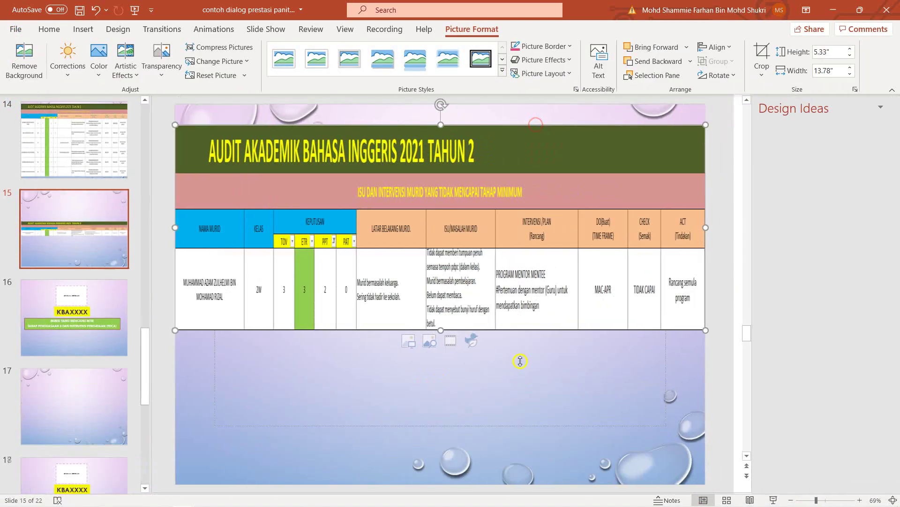
pyautogui.moveTo(437, 330); pyautogui.dragTo(436, 391)
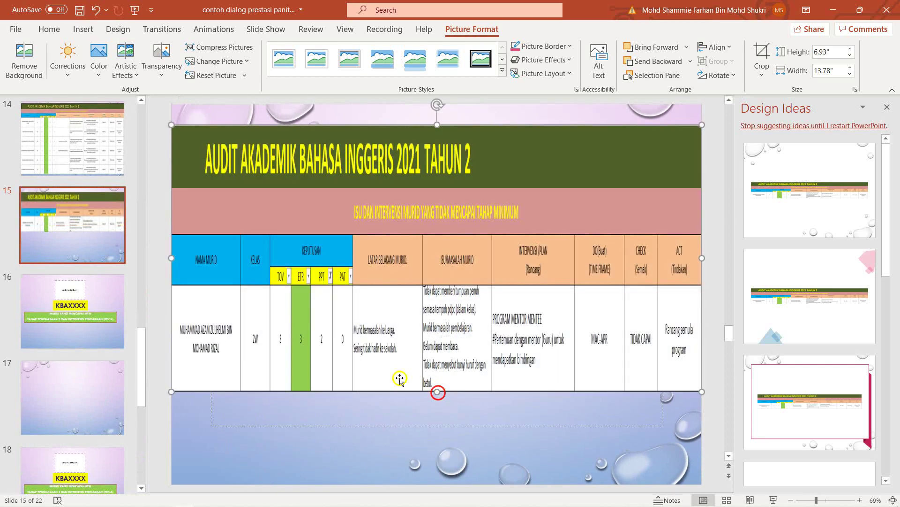
pyautogui.click(40, 330)
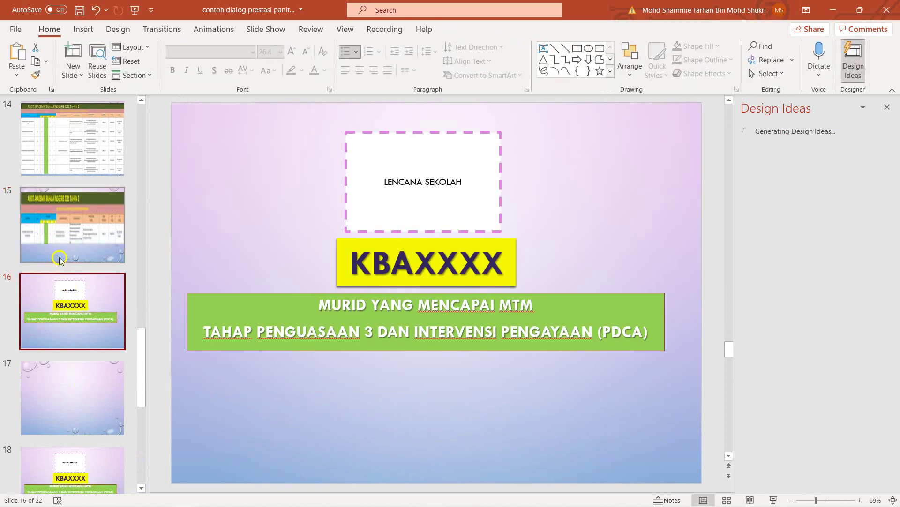
pyautogui.click(63, 416)
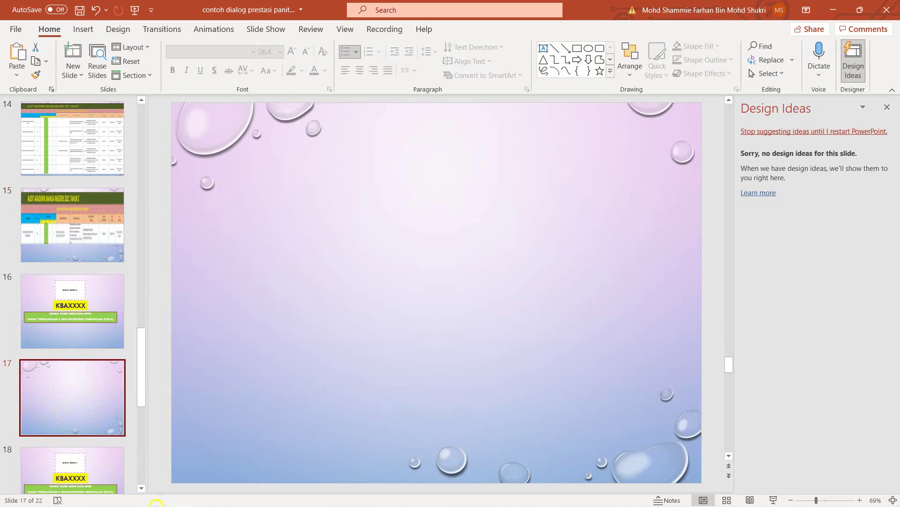
# Switch back to the HCOUNT PANITIA BI 2021 contoh workbook and open the AUDITMTM1 sheet at the top of its TAHUN 1 pupil list
pyautogui.click(209, 450)
pyautogui.click(206, 500)
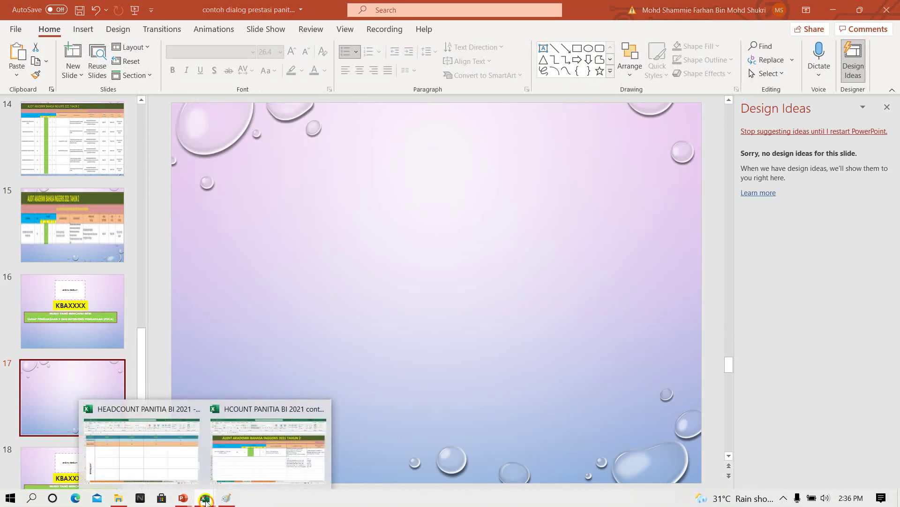
pyautogui.click(277, 463)
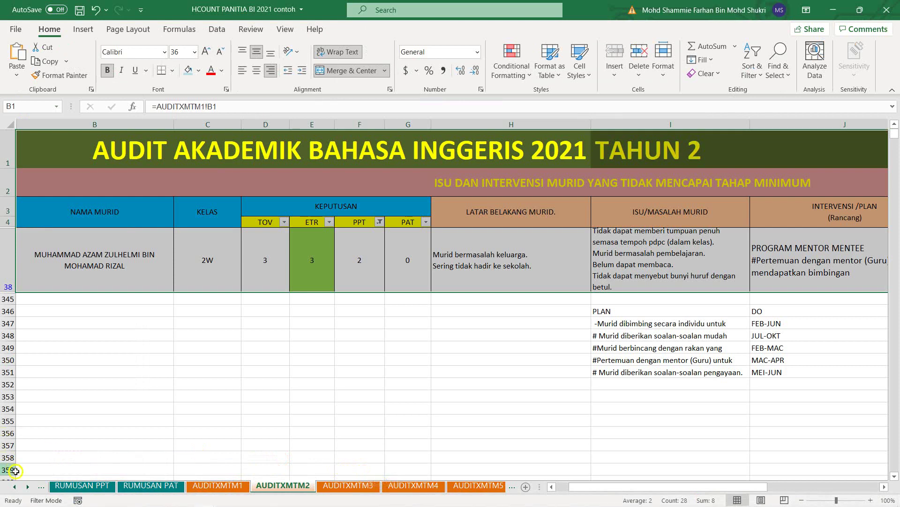
pyautogui.click(37, 487)
pyautogui.click(28, 486)
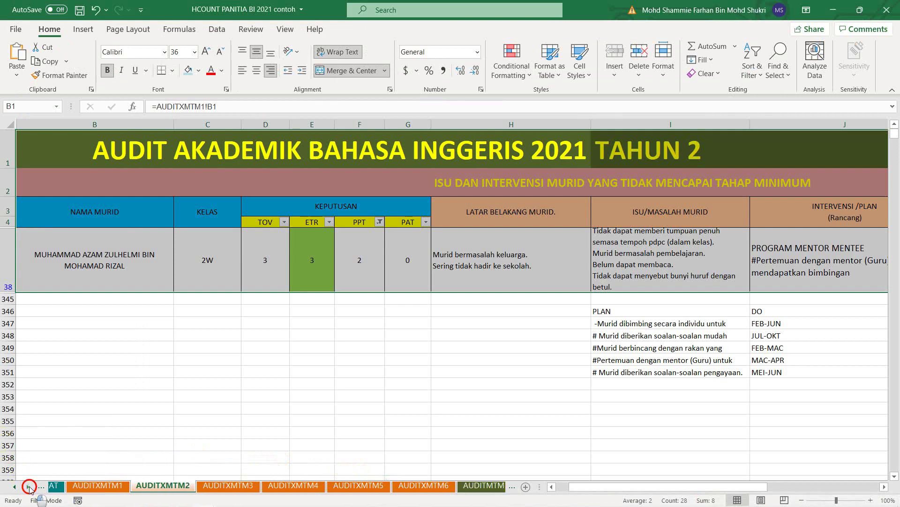
pyautogui.click(28, 486)
pyautogui.click(28, 486)
pyautogui.click(139, 484)
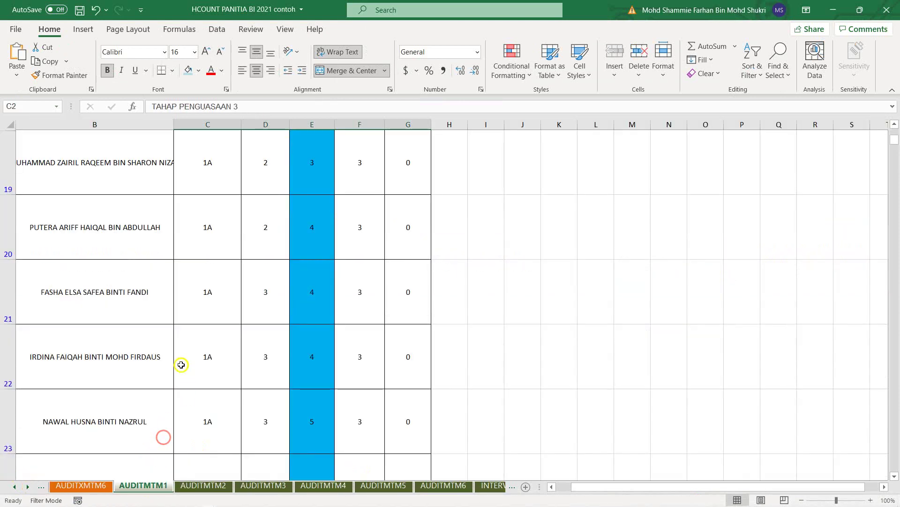
pyautogui.scroll(6, 340, 222)
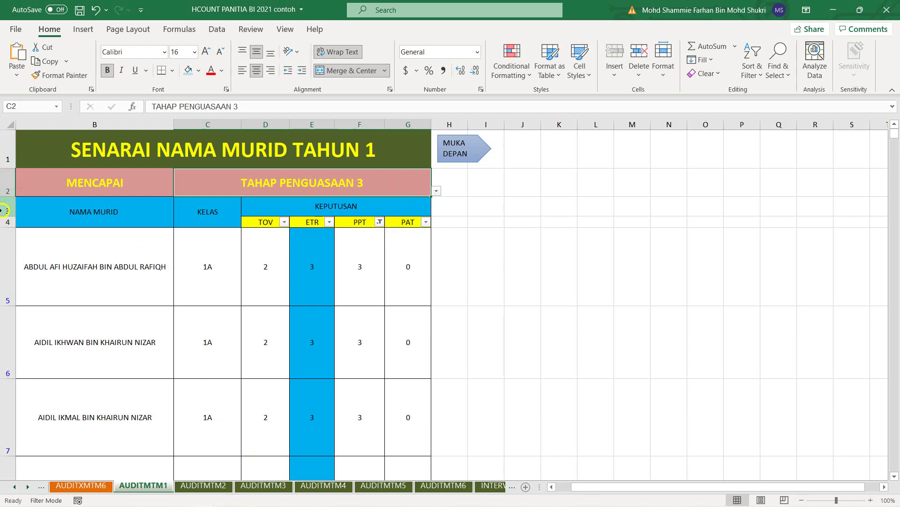
# Choose TAHAP PENGUASAAN 3 for the TAHUN 1 list and reduce all pupil rows to a uniform, smaller height
pyautogui.click(436, 193)
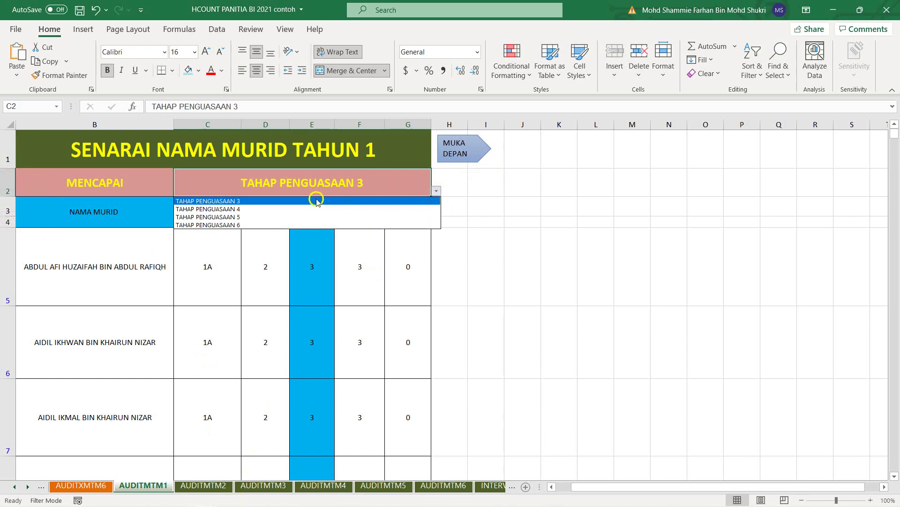
pyautogui.click(281, 201)
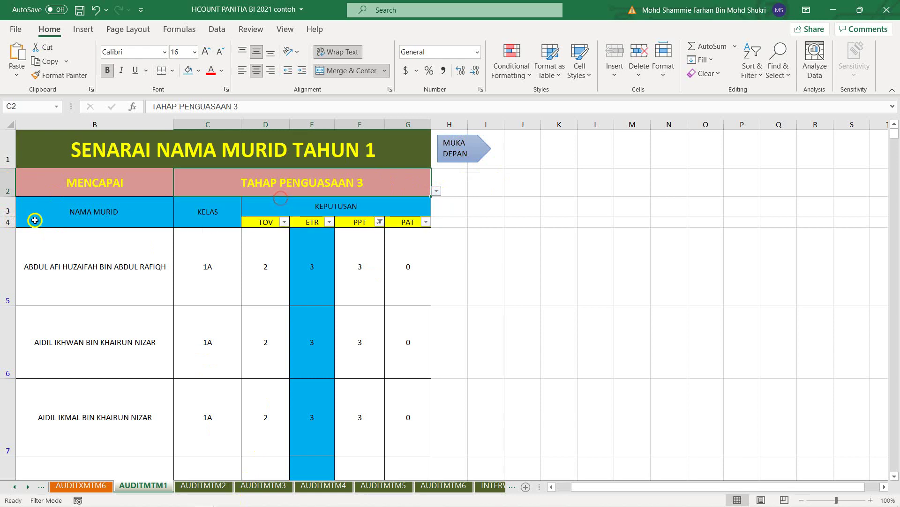
pyautogui.click(3, 248)
pyautogui.moveTo(3, 249); pyautogui.dragTo(9, 415)
pyautogui.scroll(14, 75, 372)
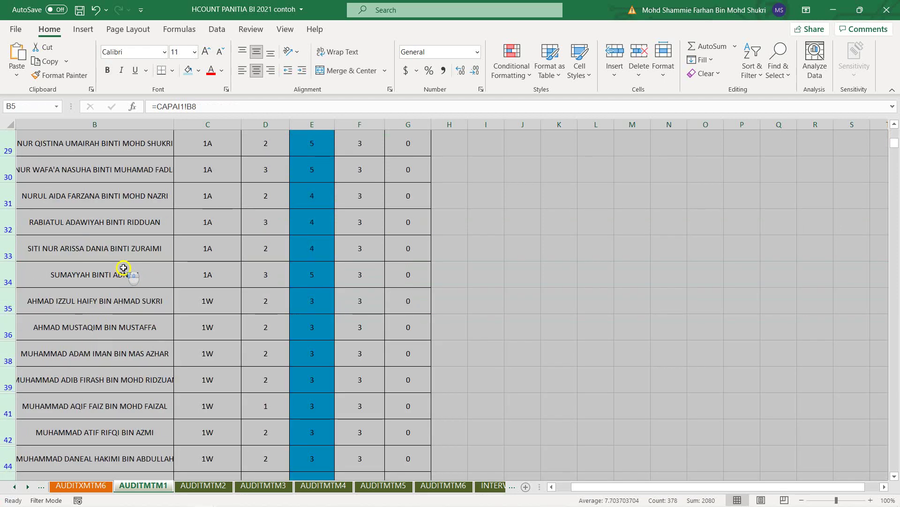
pyautogui.scroll(6, 75, 190)
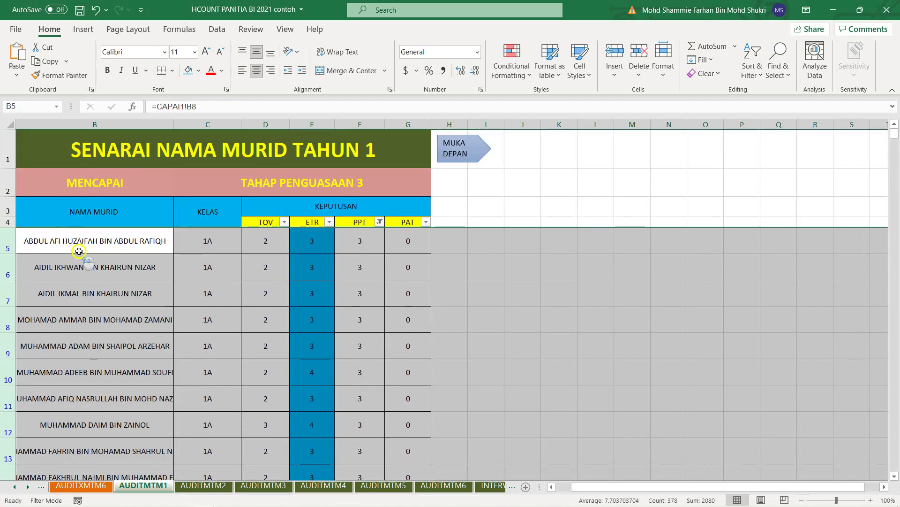
# Wrap the text and left-align all pupil names in the NAMA MURID column
pyautogui.moveTo(79, 251); pyautogui.dragTo(86, 503)
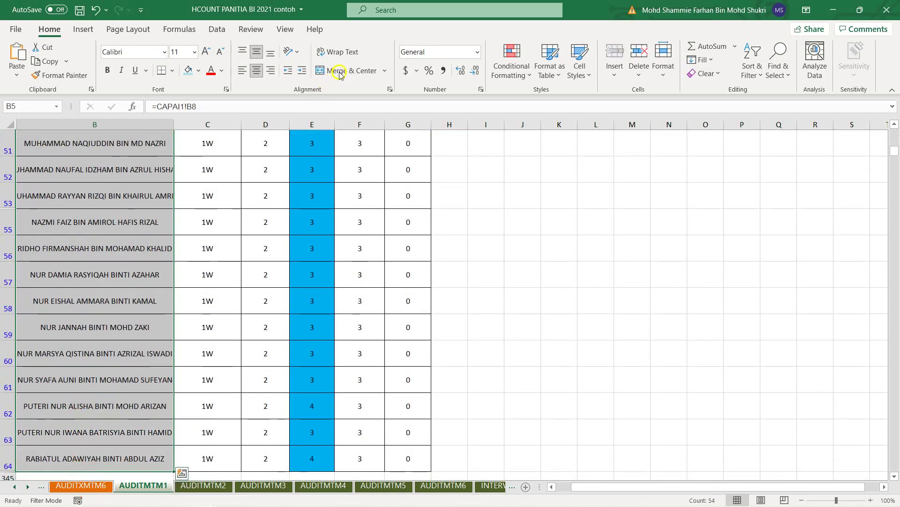
pyautogui.click(339, 52)
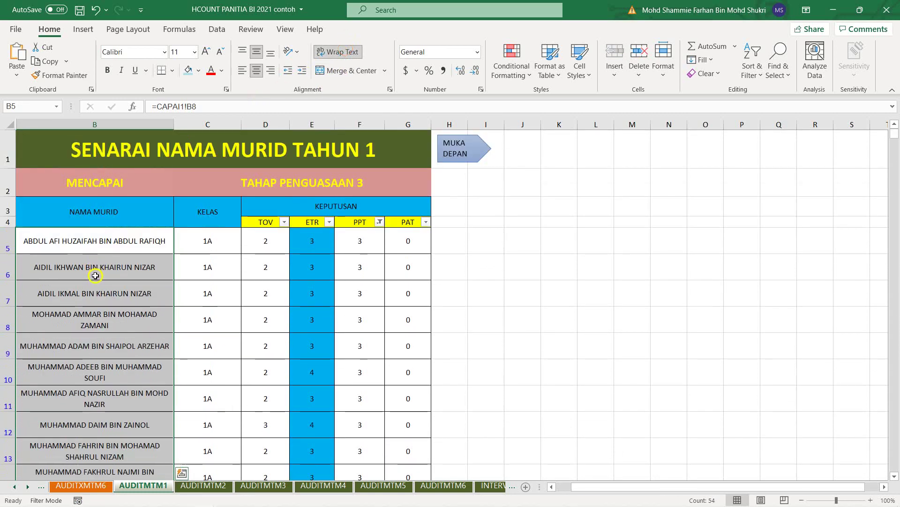
pyautogui.scroll(-3, 95, 275)
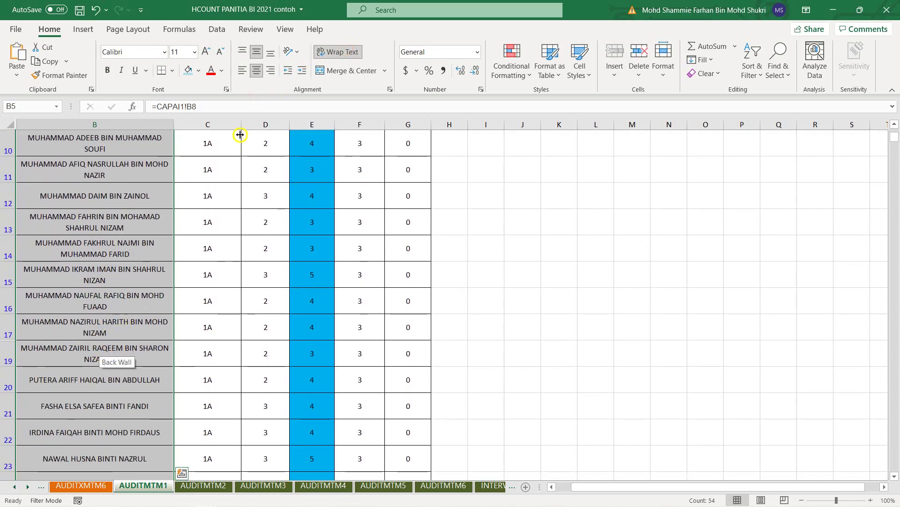
pyautogui.click(241, 70)
pyautogui.scroll(-4, 77, 328)
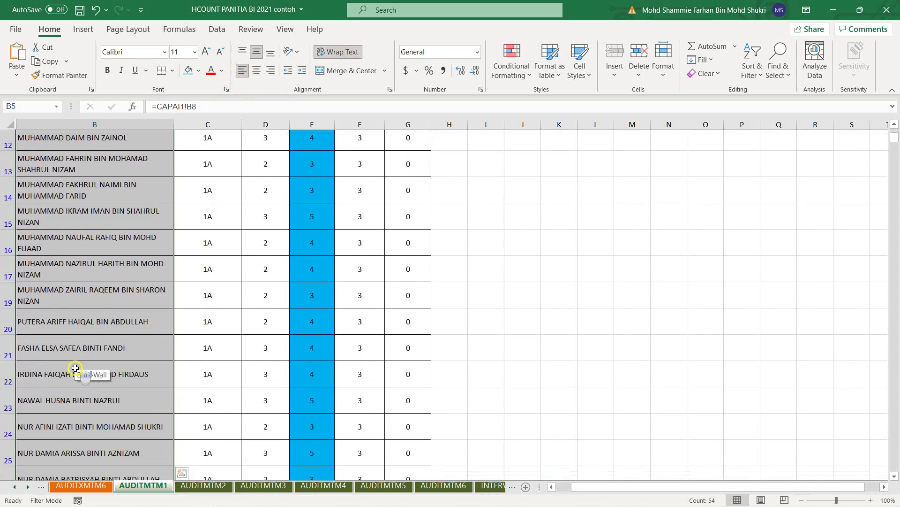
pyautogui.scroll(-5, 75, 368)
pyautogui.scroll(10, 364, 325)
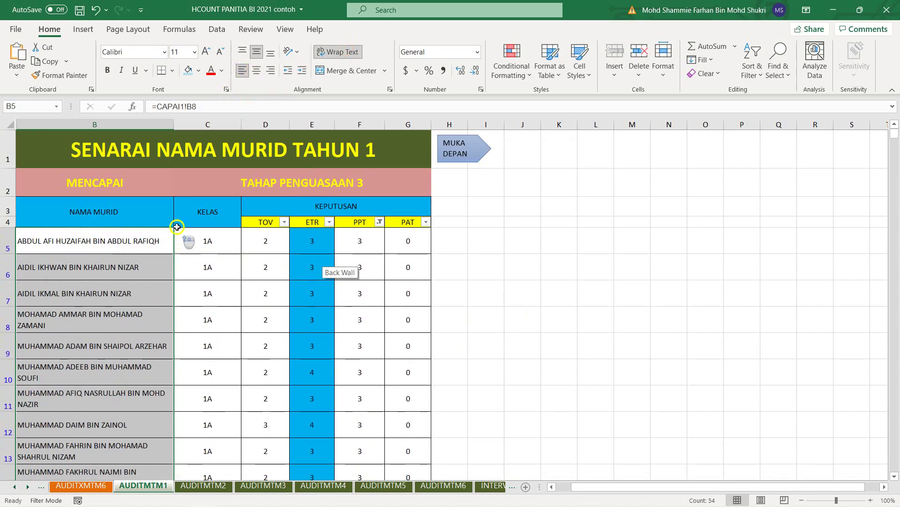
# Copy the whole TAHUN 1 pupil table from its title down to the last pupil row
pyautogui.moveTo(242, 151); pyautogui.dragTo(143, 458)
pyautogui.click(36, 65)
pyautogui.scroll(15, 56, 224)
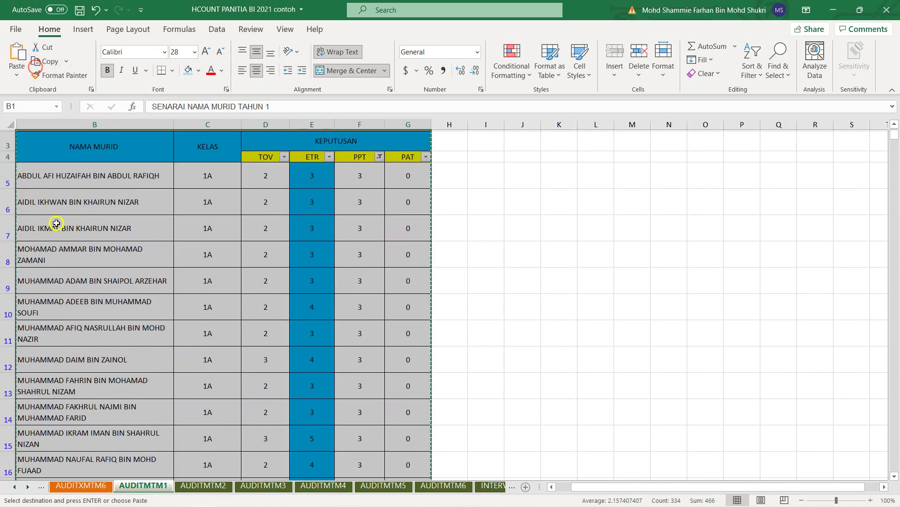
pyautogui.scroll(1, 56, 223)
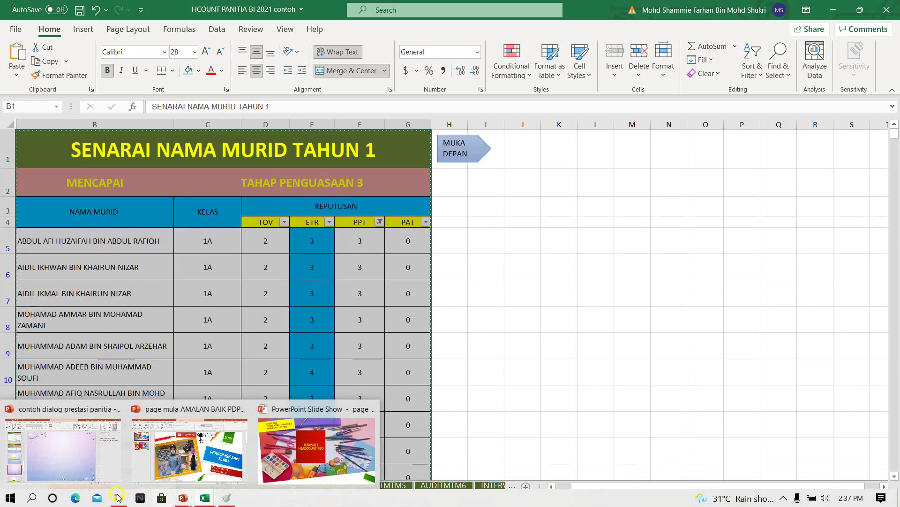
pyautogui.moveTo(185, 498)
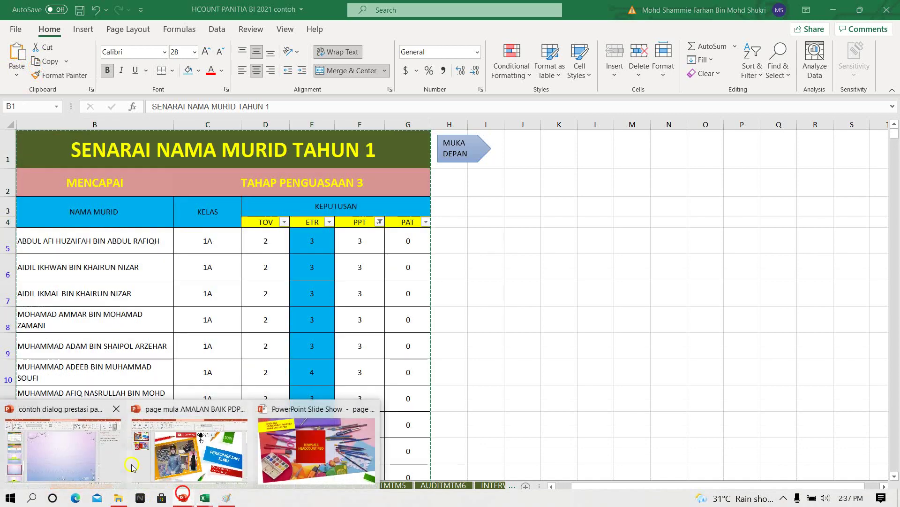
pyautogui.click(80, 445)
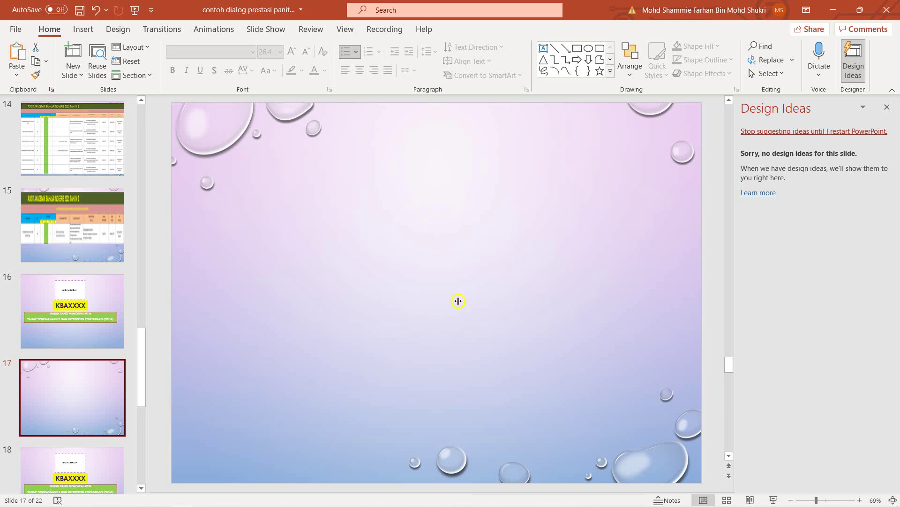
pyautogui.click(100, 10)
# Switch to Paint, paste the copied pupil table as a picture and cut it to the clipboard
pyautogui.click(224, 499)
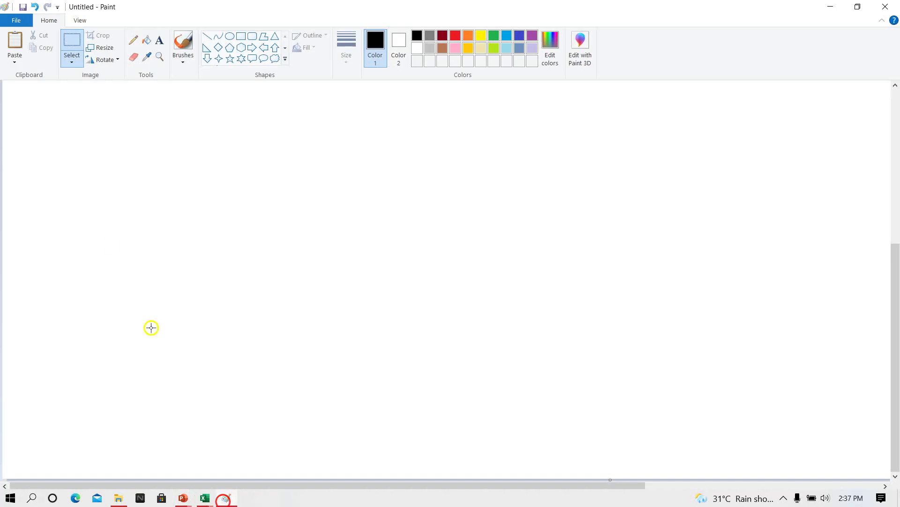
pyautogui.click(15, 40)
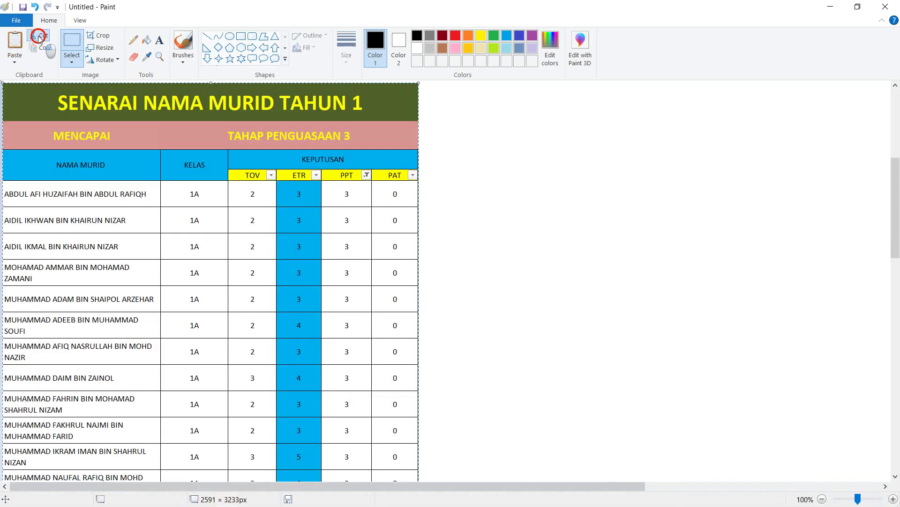
pyautogui.click(38, 36)
# Switch to the PowerPoint presentation, paste the pupil table picture on blank slide 17 and widen it to about 12.99 inches
pyautogui.moveTo(178, 501)
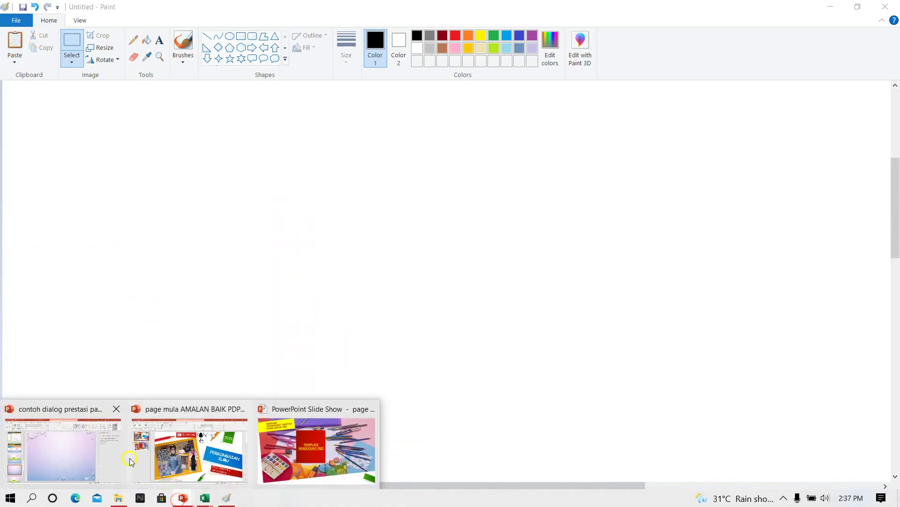
pyautogui.click(87, 459)
pyautogui.click(19, 52)
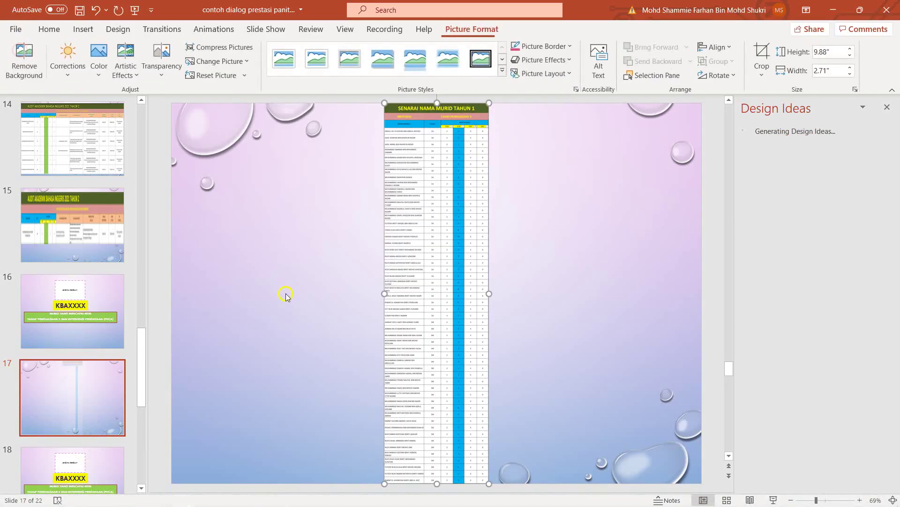
pyautogui.moveTo(490, 293); pyautogui.dragTo(685, 287)
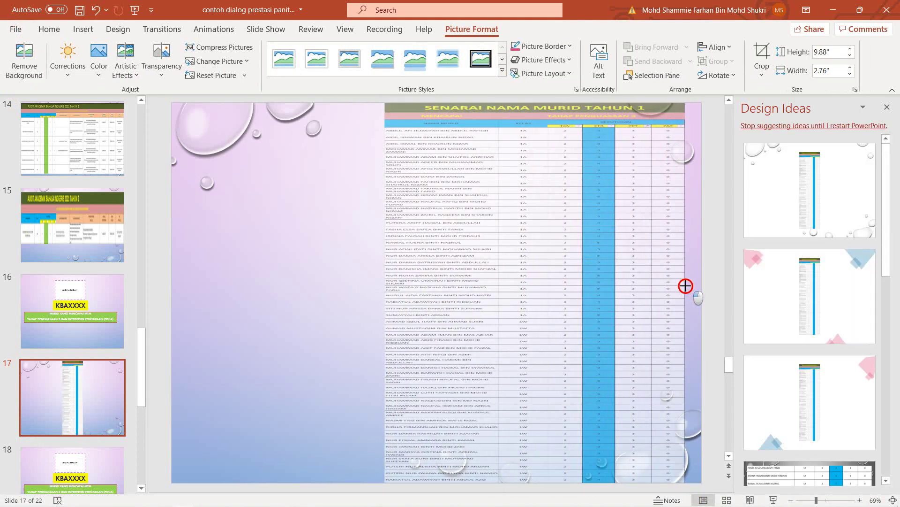
pyautogui.moveTo(385, 293); pyautogui.dragTo(186, 290)
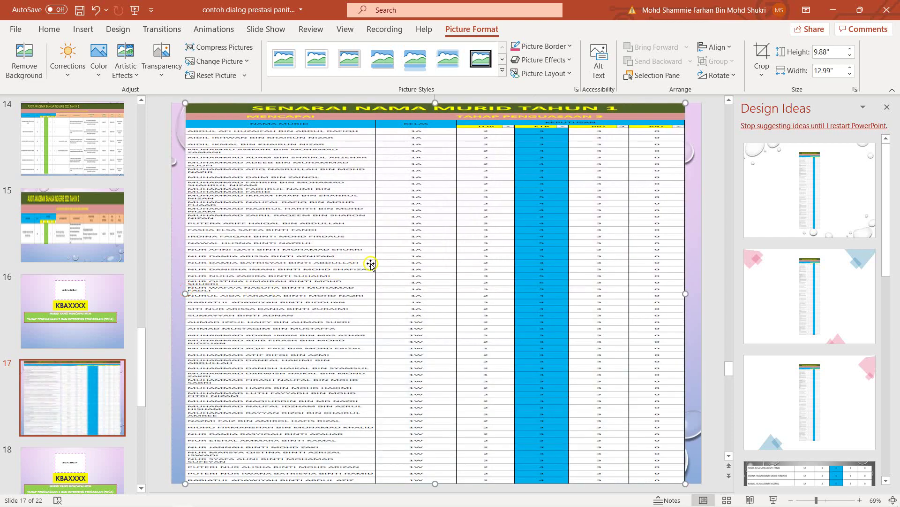
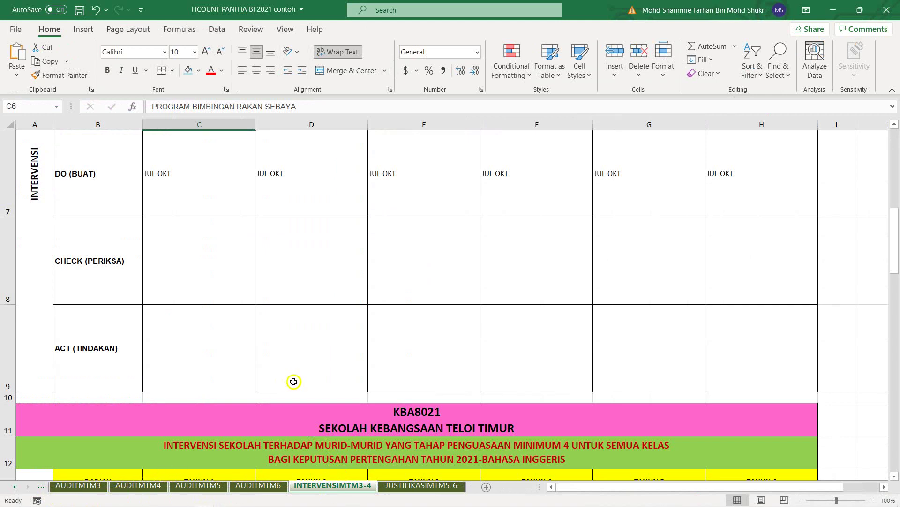
# Return to the audit sheets and review the pupil lists from AUDITMTM2 through AUDITMTM6
pyautogui.click(73, 488)
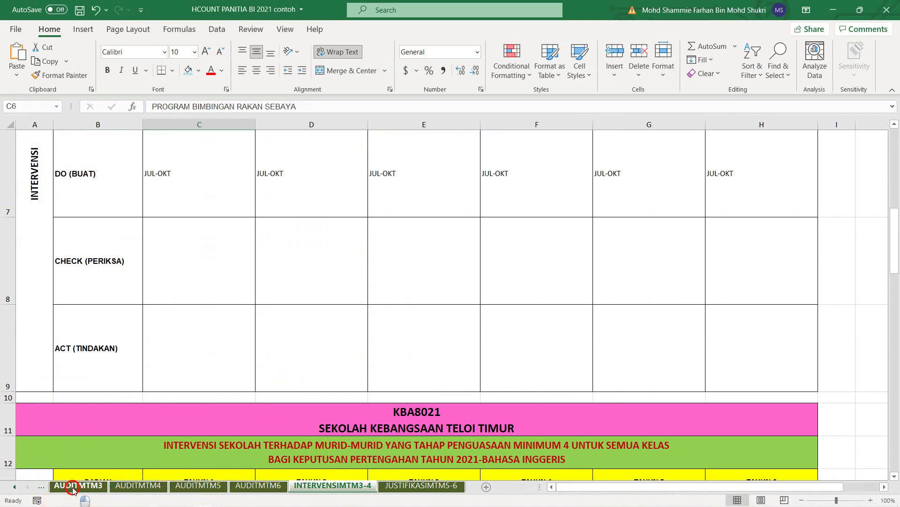
pyautogui.click(14, 487)
pyautogui.click(98, 488)
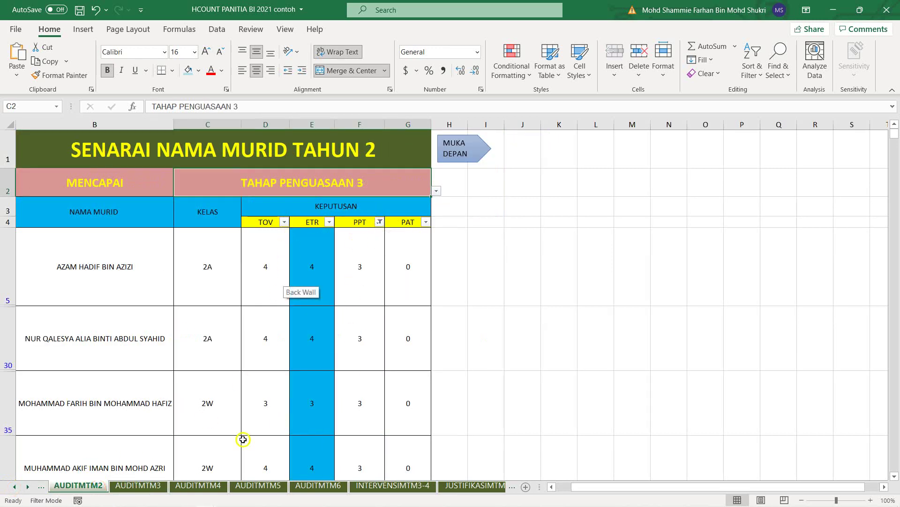
pyautogui.click(152, 484)
pyautogui.click(191, 483)
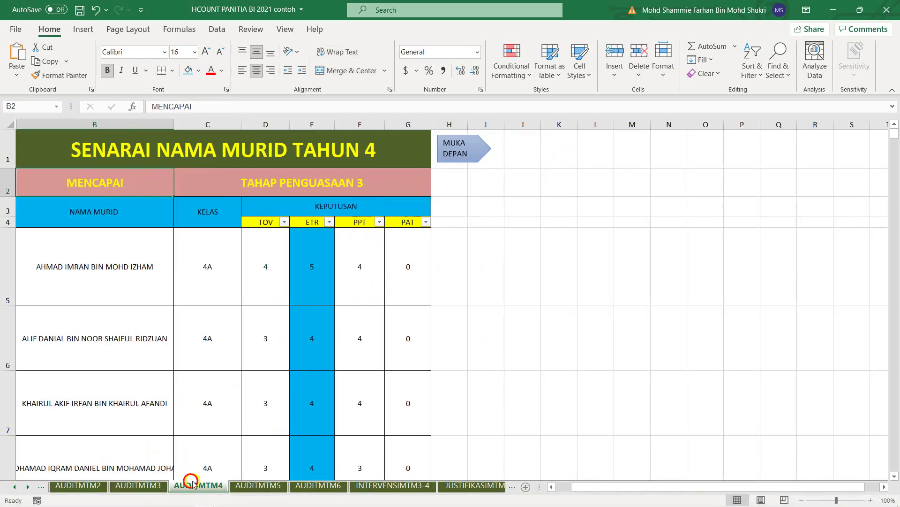
pyautogui.click(261, 484)
pyautogui.click(311, 485)
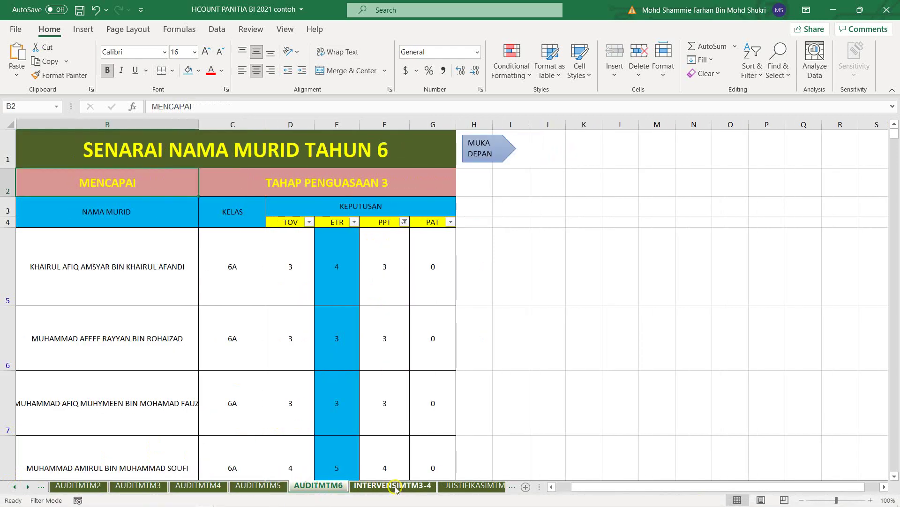
# Copy the minimum level 3 intervention table on the INTERVENSIMTM3-4 sheet, from its title through the ACT (TINDAKAN) row
pyautogui.click(396, 486)
pyautogui.scroll(3, 371, 408)
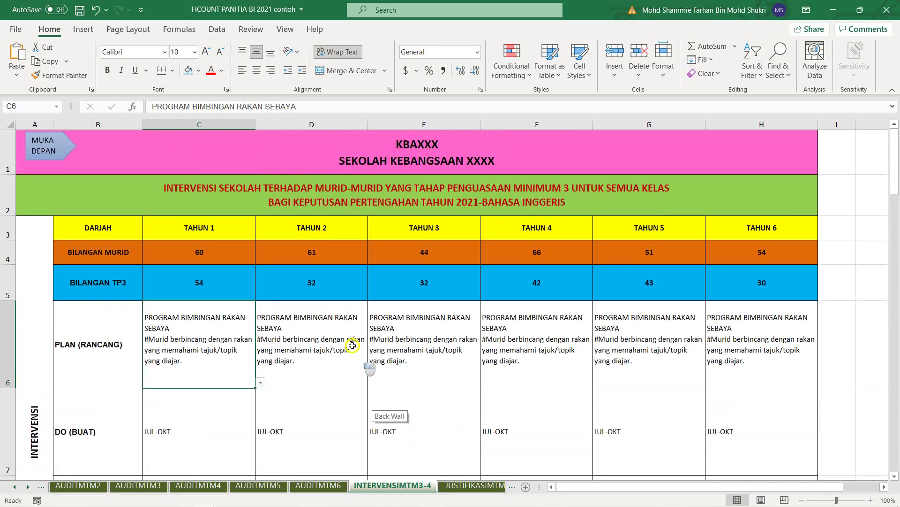
pyautogui.click(293, 148)
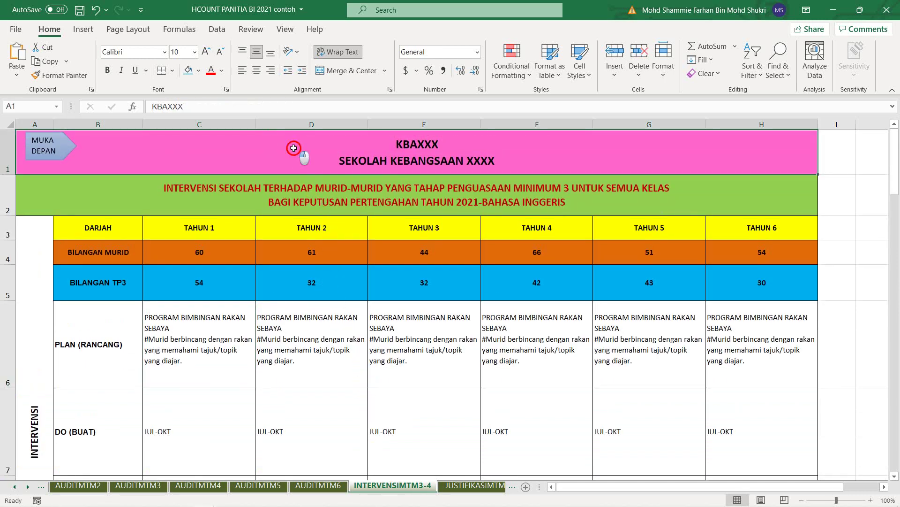
pyautogui.moveTo(294, 148); pyautogui.dragTo(312, 310)
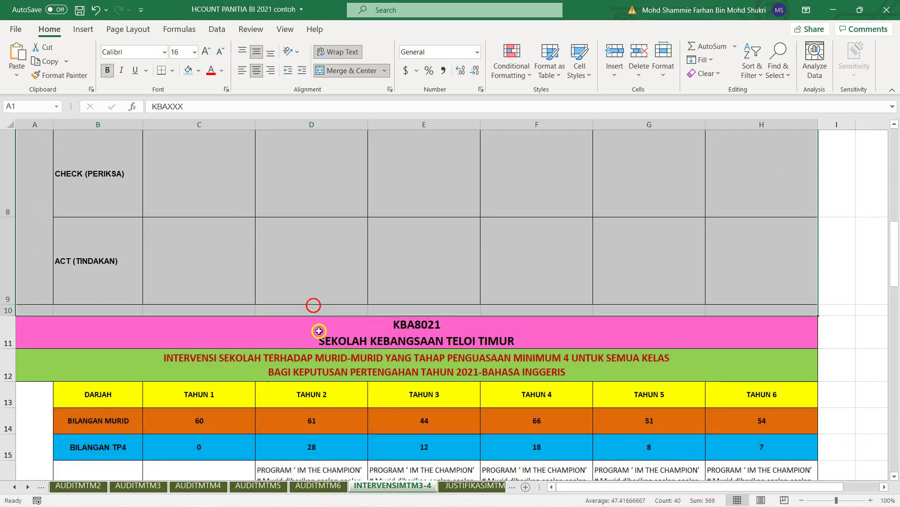
pyautogui.hotkey('ctrl', 'Home')
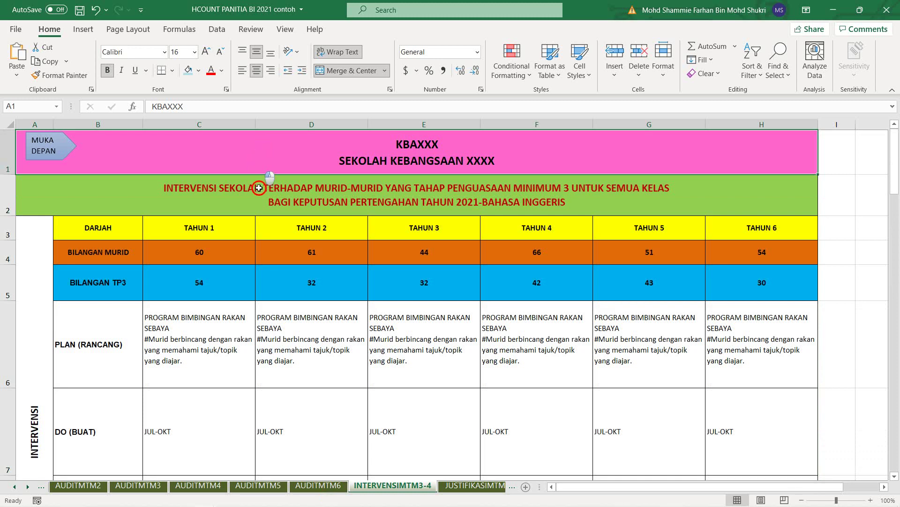
pyautogui.moveTo(261, 188); pyautogui.dragTo(294, 375)
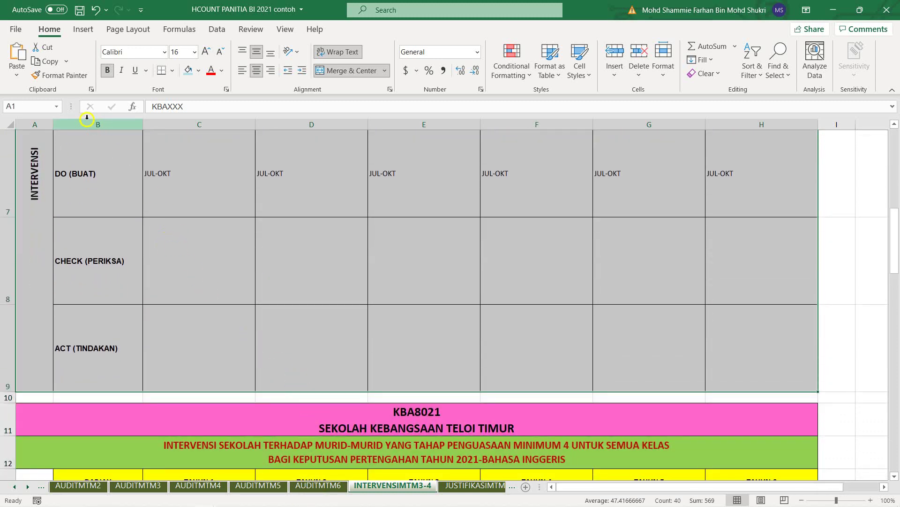
pyautogui.click(47, 60)
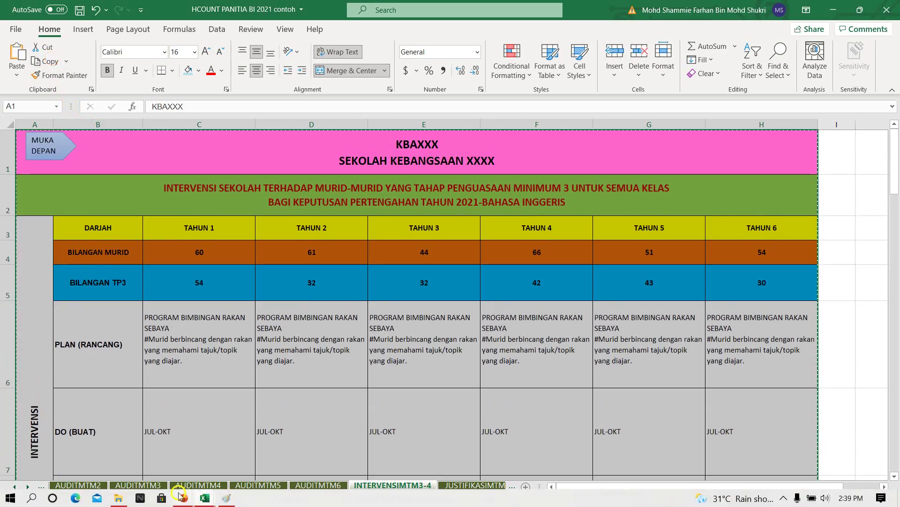
# Switch to the PowerPoint presentation and paste the copied intervention table directly onto slide 19
pyautogui.moveTo(183, 498)
pyautogui.click(81, 450)
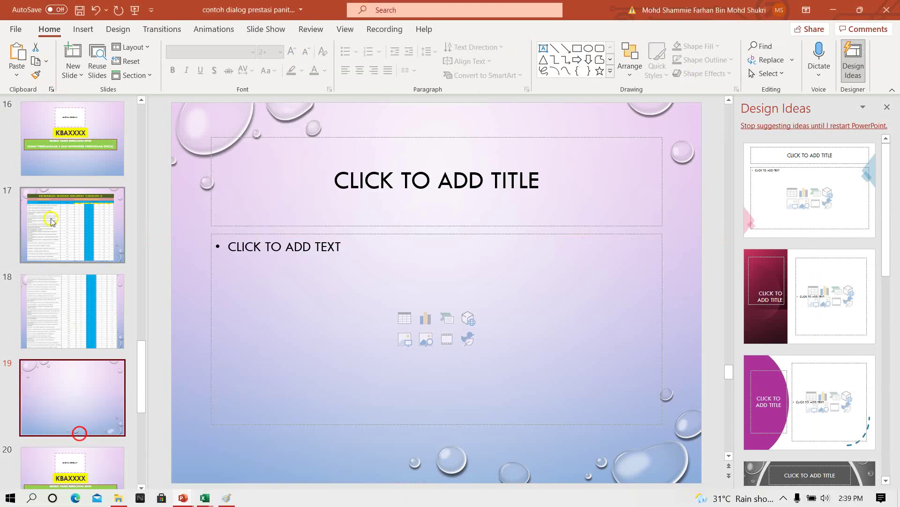
pyautogui.click(17, 41)
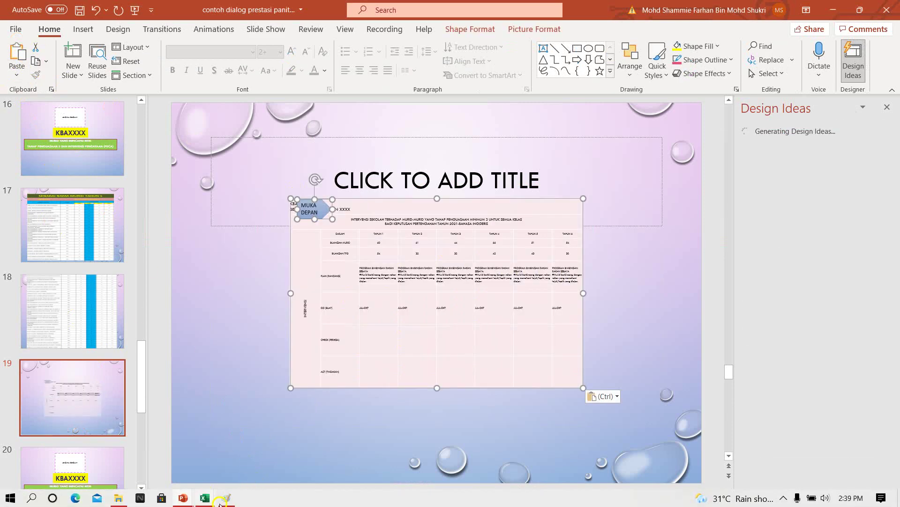
# Paste the intervention table as a picture in Paint, cut it to the clipboard and return to slide 19 in PowerPoint
pyautogui.click(226, 500)
pyautogui.click(13, 40)
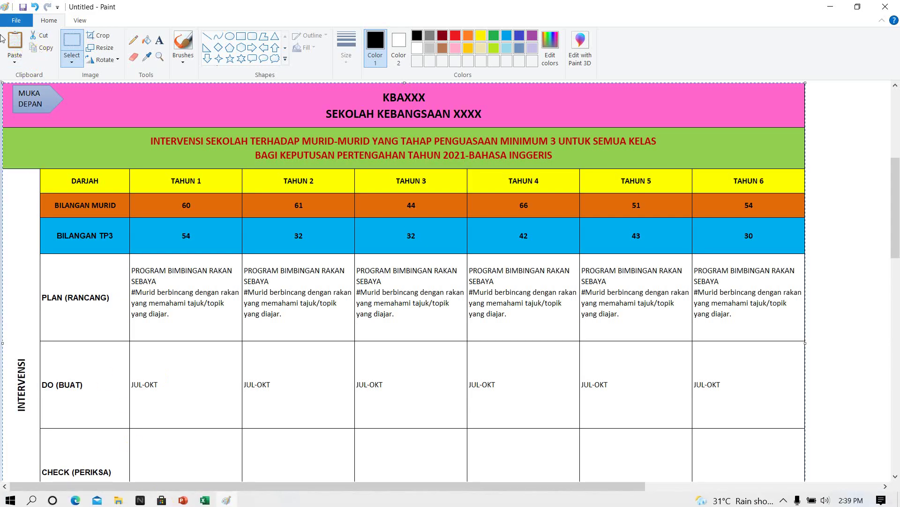
pyautogui.click(45, 36)
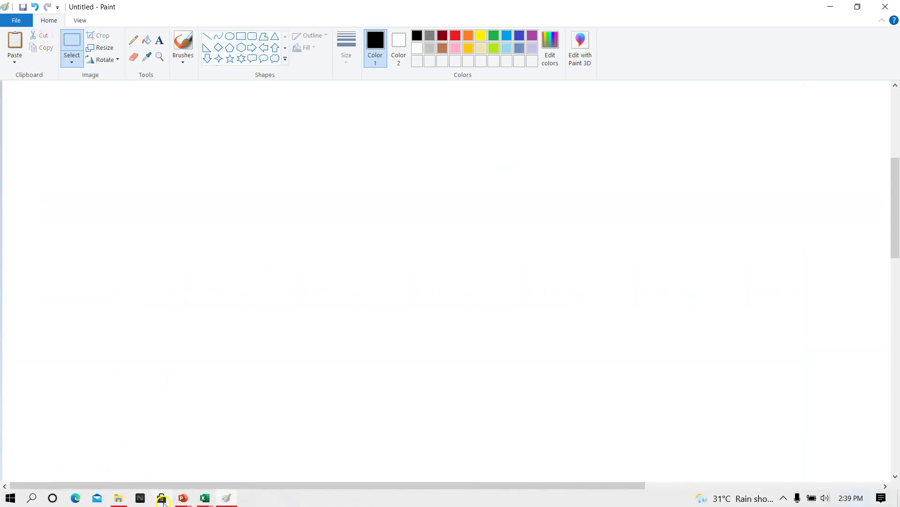
pyautogui.moveTo(184, 497)
pyautogui.click(117, 450)
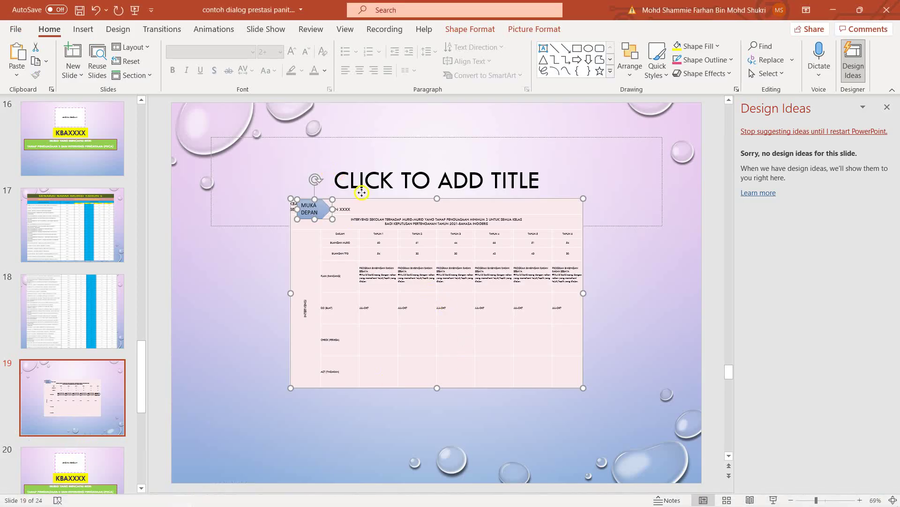
# Replace the directly pasted table on slide 19 with the picture cut from Paint, and enlarge it to about 9.41" high by 13.78" wide
pyautogui.press('Delete')
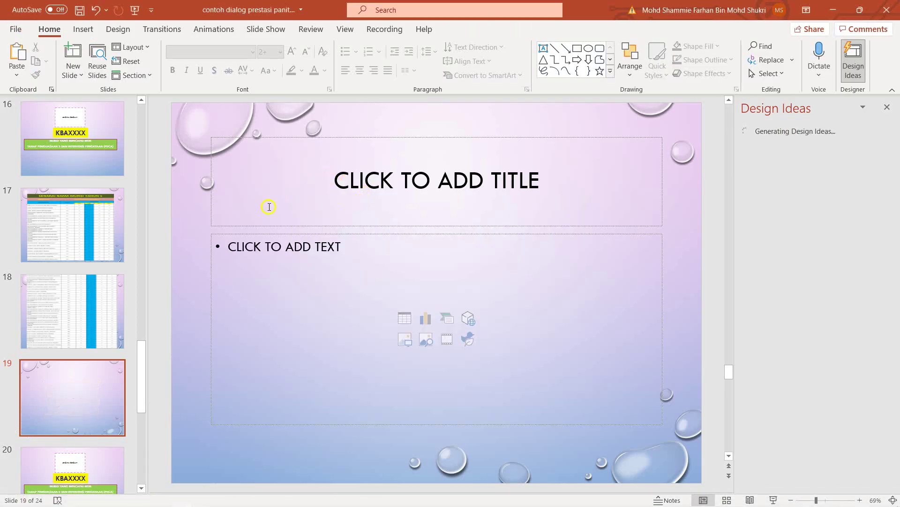
pyautogui.click(16, 54)
pyautogui.click(332, 253)
pyautogui.moveTo(437, 468); pyautogui.dragTo(437, 484)
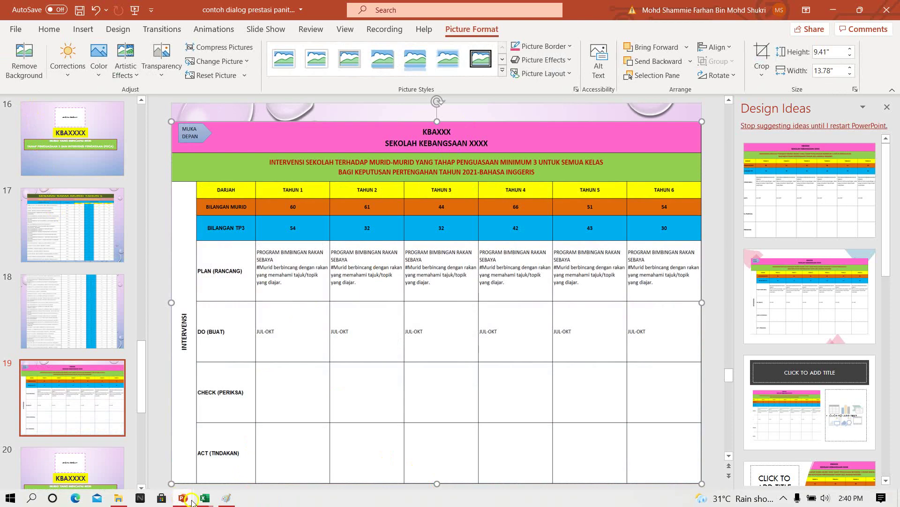
# Switch to the HCOUNT PANITIA BI 2021 contoh workbook and check the programme choices for Tahun 1 in the PLAN (RANCANG) row
pyautogui.moveTo(202, 499)
pyautogui.click(154, 446)
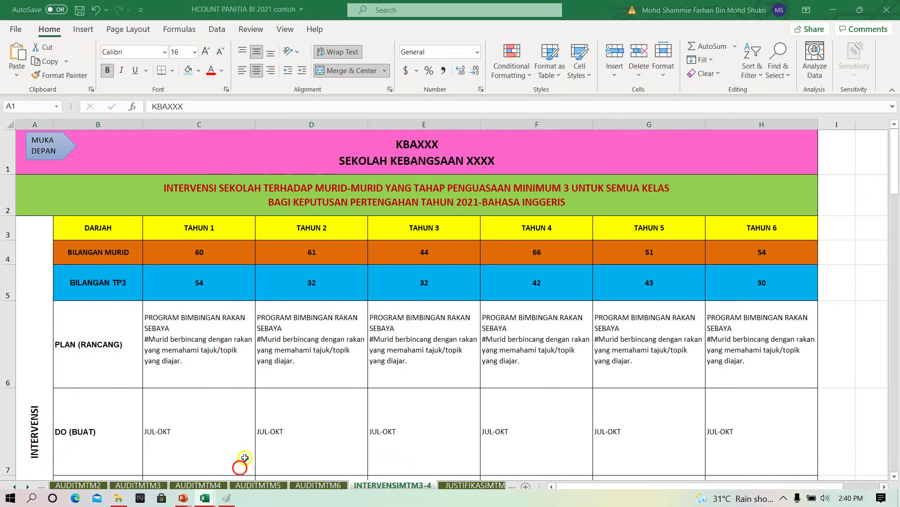
pyautogui.click(222, 308)
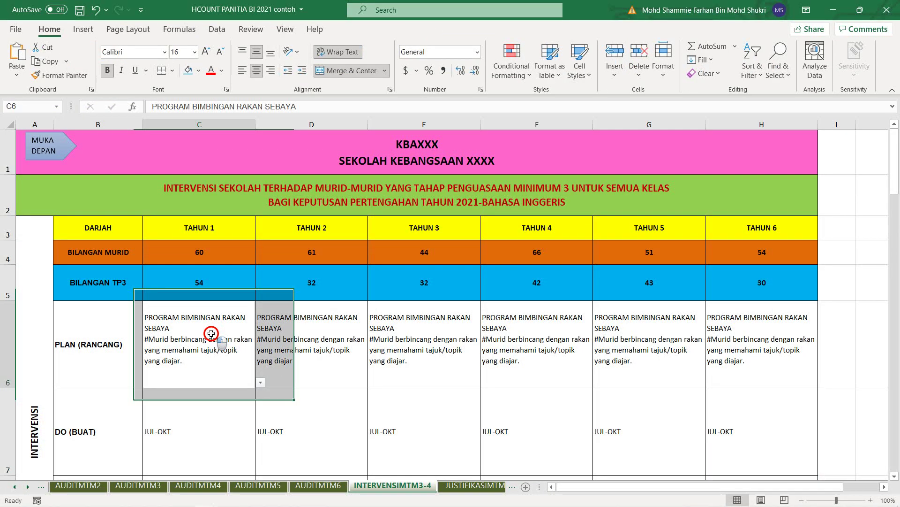
pyautogui.click(262, 383)
pyautogui.click(244, 355)
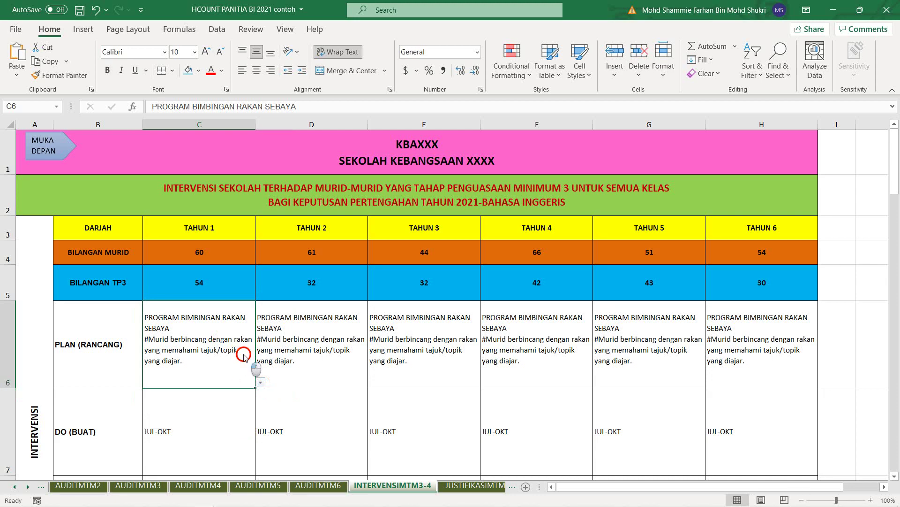
# Review the minimum level 4 intervention table and the PLAN, DO, CHECK and ACT reference list below it
pyautogui.scroll(-9, 373, 365)
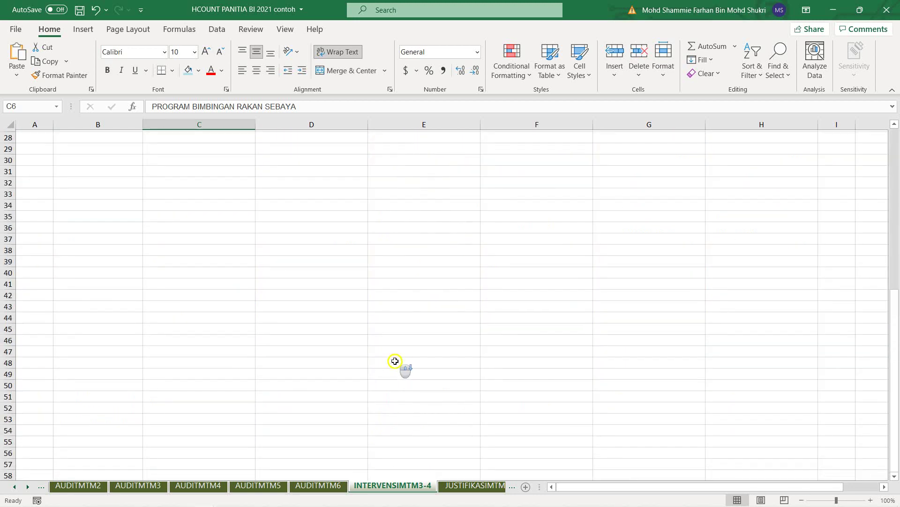
pyautogui.scroll(3, 394, 361)
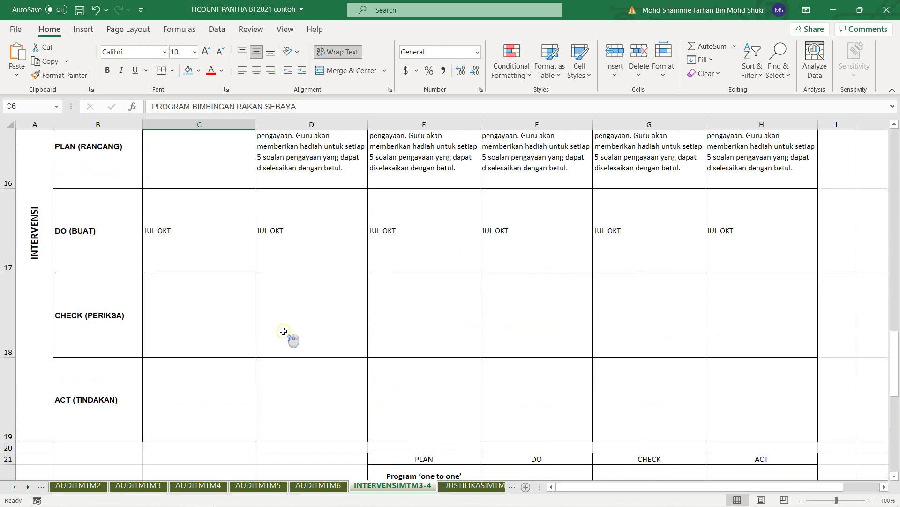
pyautogui.scroll(1, 283, 328)
pyautogui.scroll(-2, 413, 441)
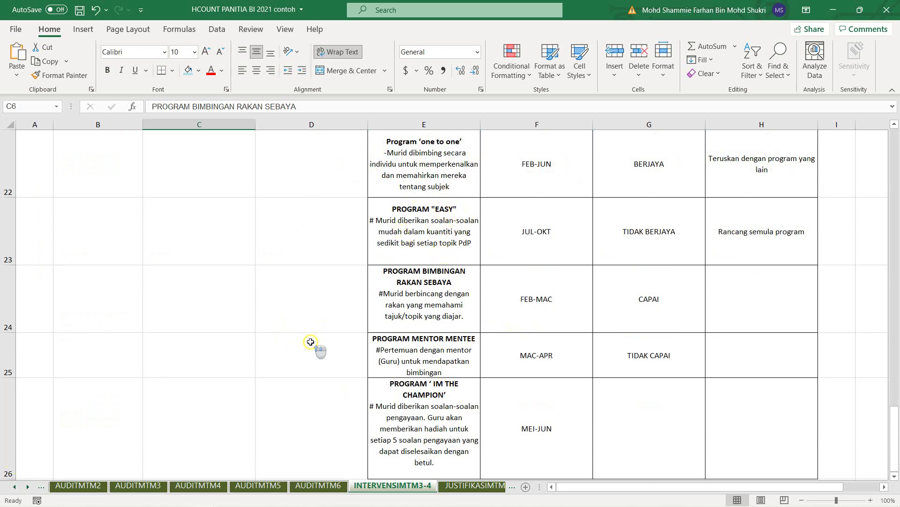
pyautogui.scroll(6, 311, 341)
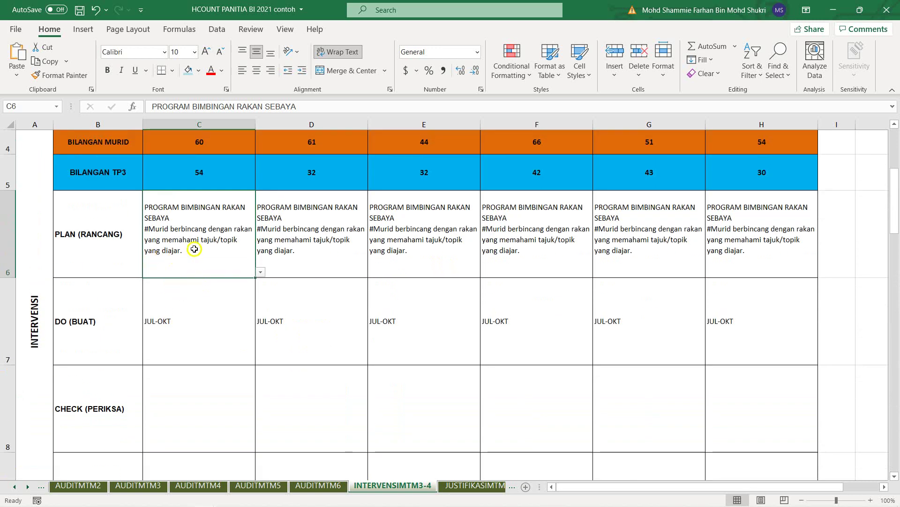
# Check the Tahun 1 DO (BUAT) entry and the choices offered for CHECK (PERIKSA) in the minimum level 3 table
pyautogui.click(230, 335)
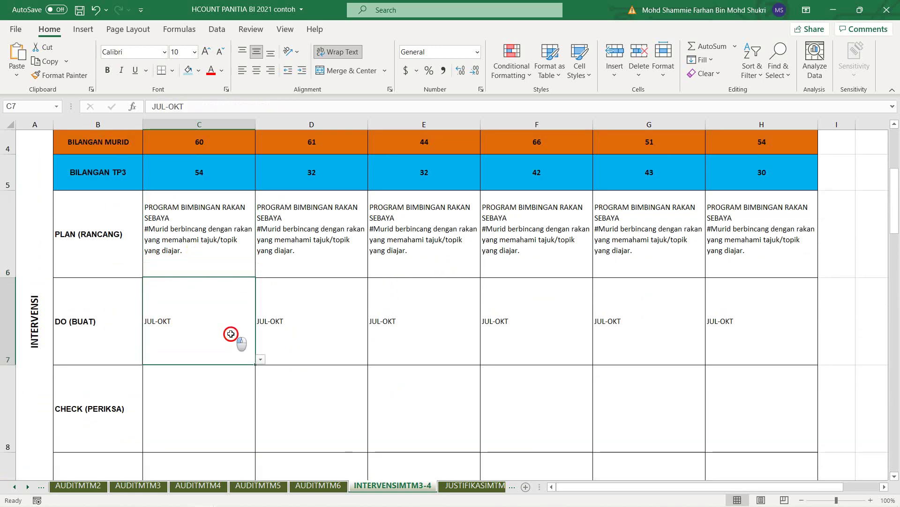
pyautogui.click(222, 397)
pyautogui.click(259, 446)
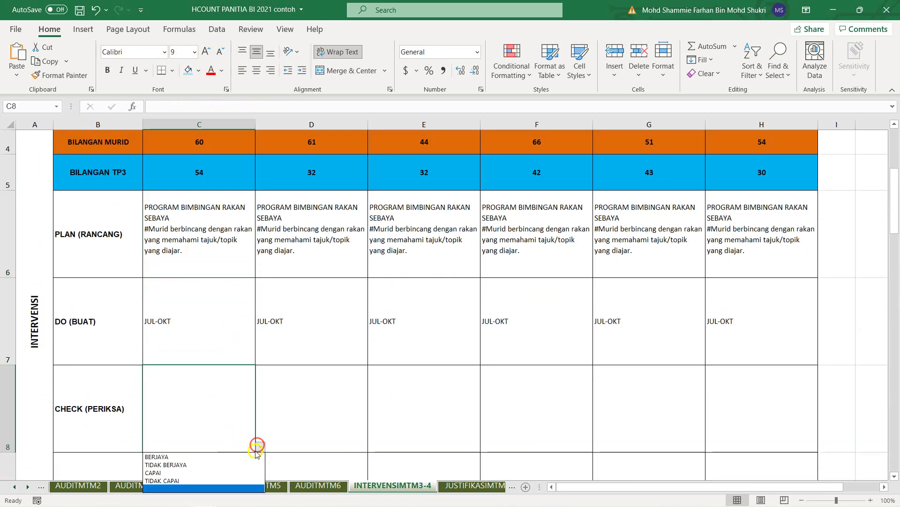
pyautogui.click(220, 372)
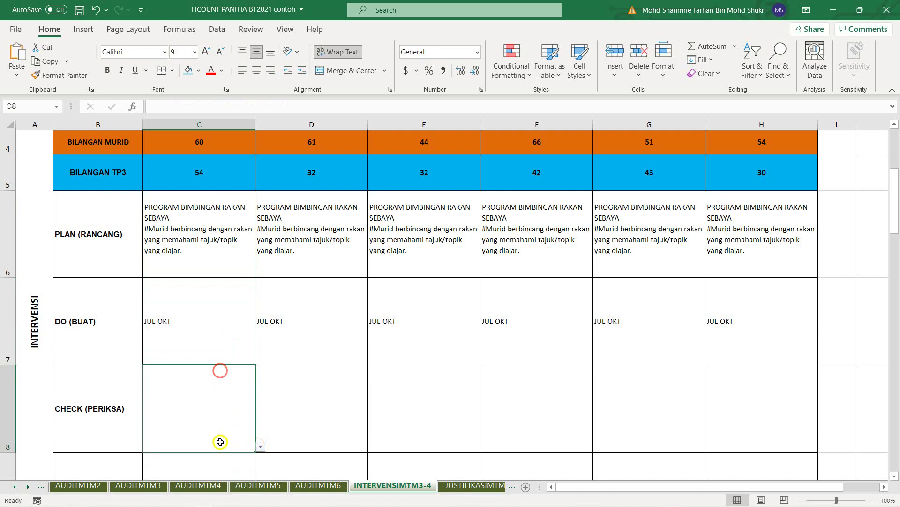
pyautogui.scroll(-6, 216, 439)
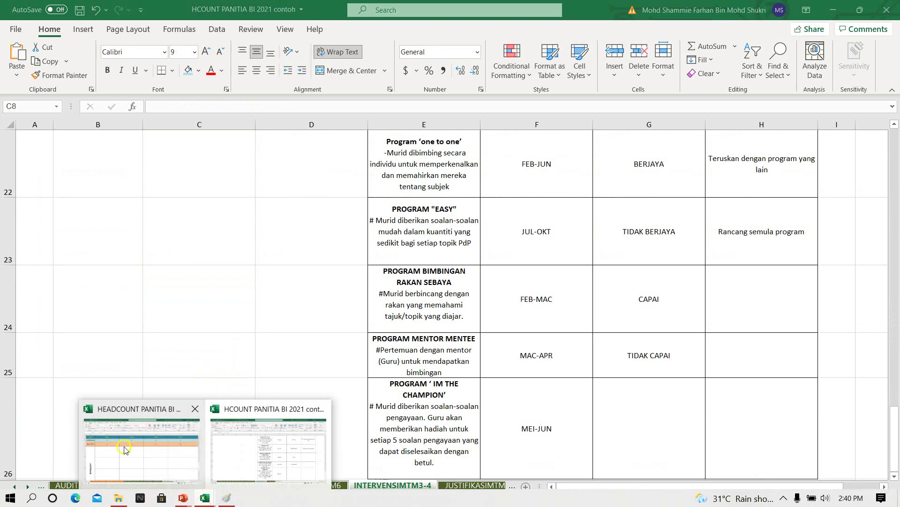
# Switch to the PowerPoint presentation and review slides 17 to 20, from the Tahun 1 pupil list to the level 4 title slide
pyautogui.click(187, 498)
pyautogui.click(58, 445)
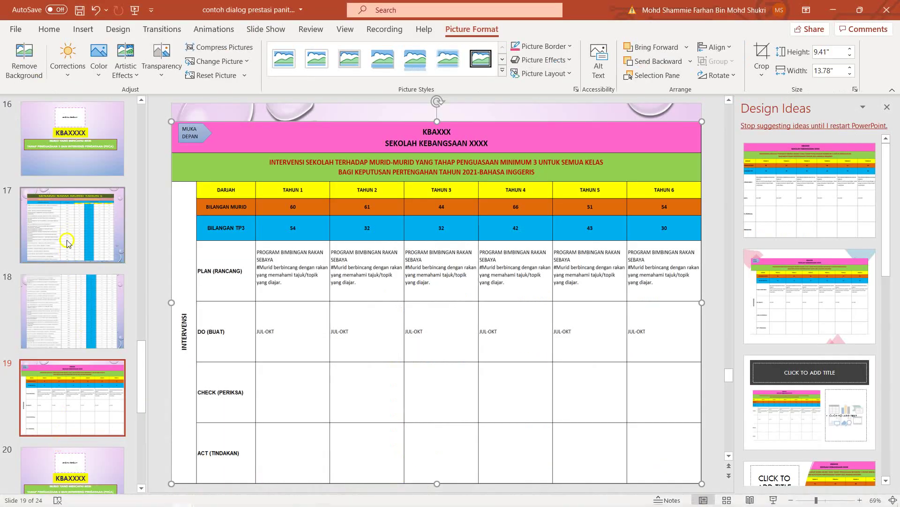
pyautogui.click(68, 398)
pyautogui.scroll(-1, 68, 357)
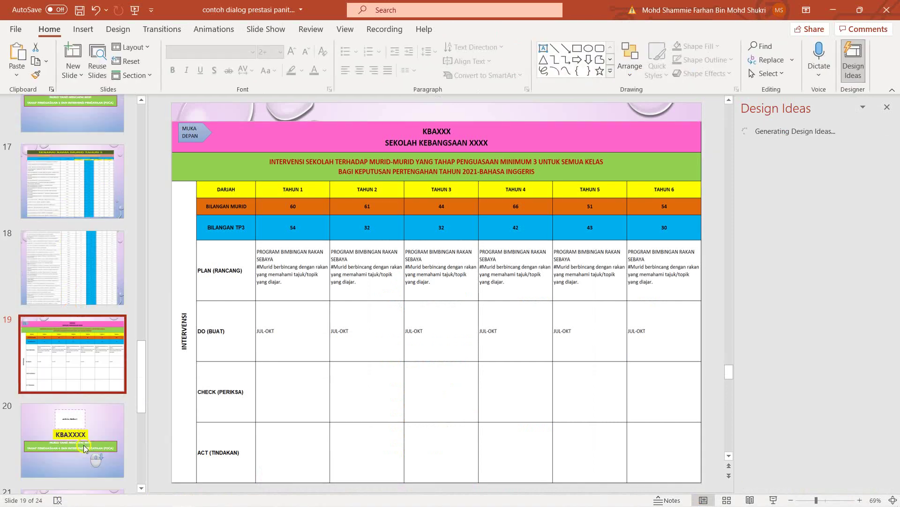
pyautogui.click(77, 149)
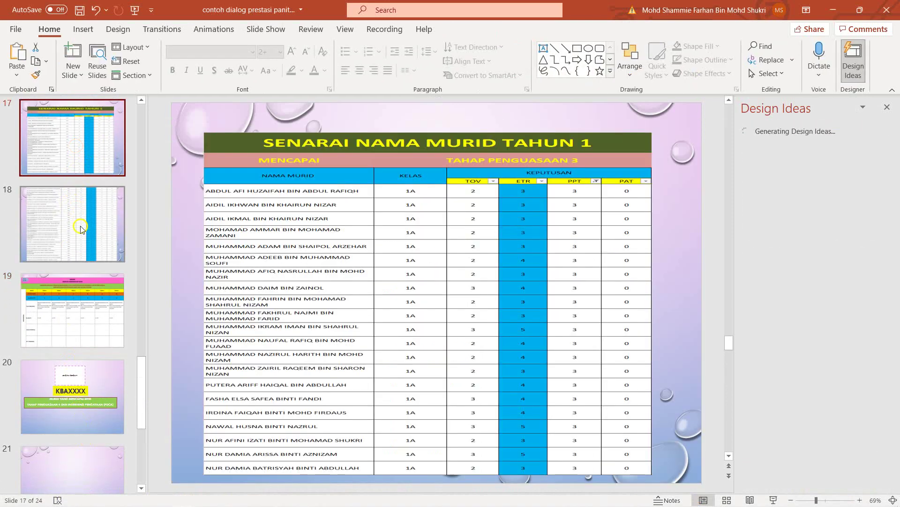
pyautogui.click(77, 227)
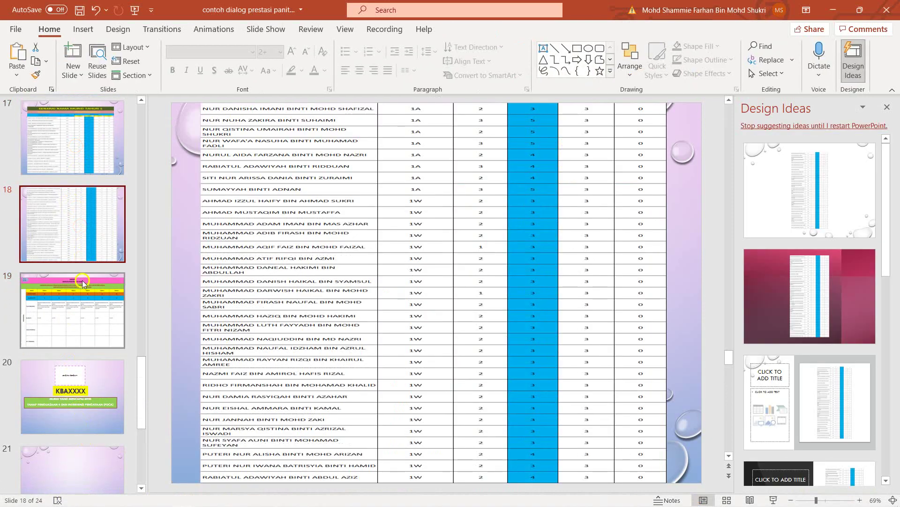
pyautogui.click(83, 339)
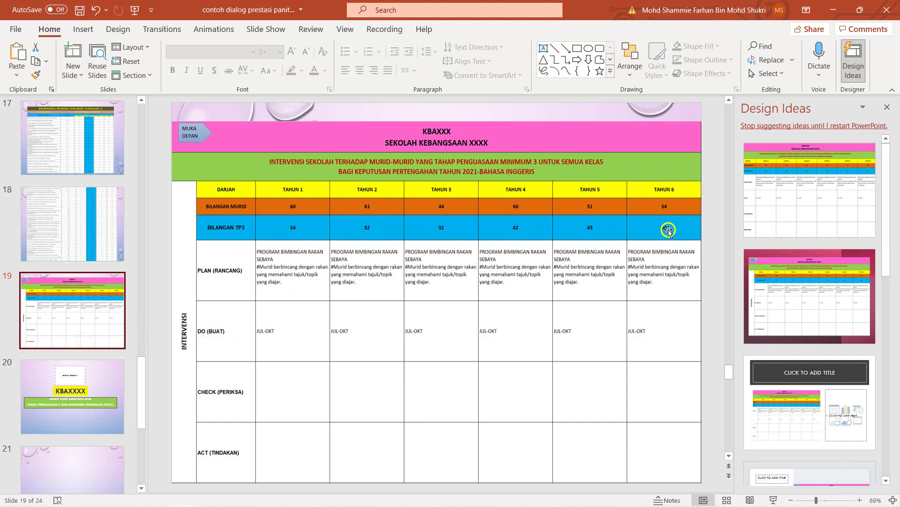
pyautogui.click(40, 394)
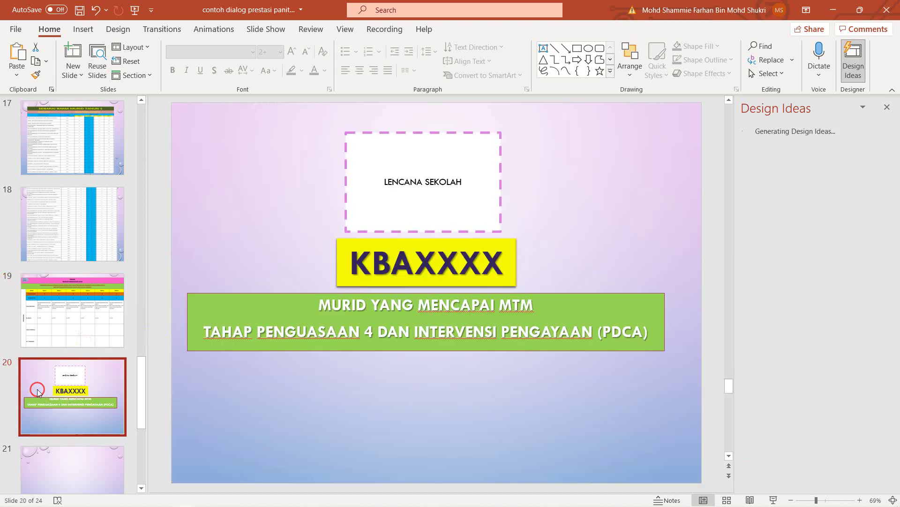
# Switch back to the Excel workbook and review the minimum level 4 intervention table and the enrichment programmes in its reference list
pyautogui.click(203, 500)
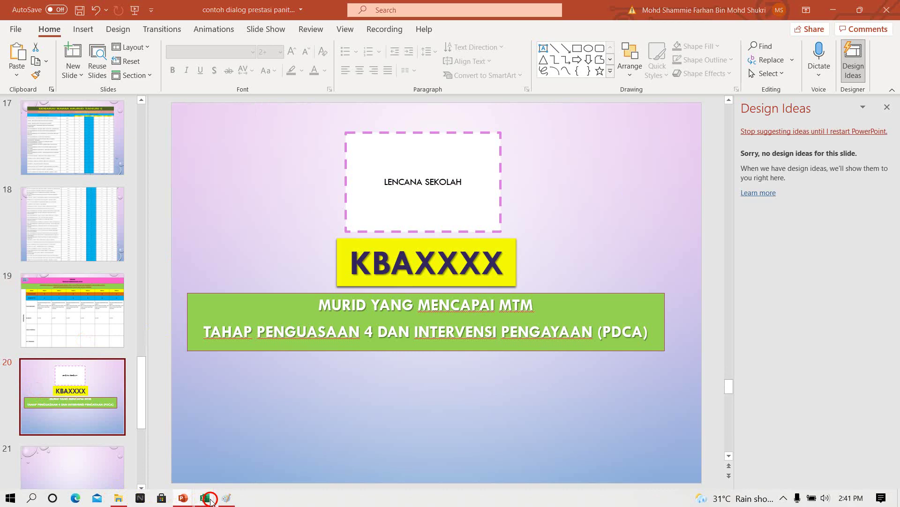
pyautogui.moveTo(256, 473)
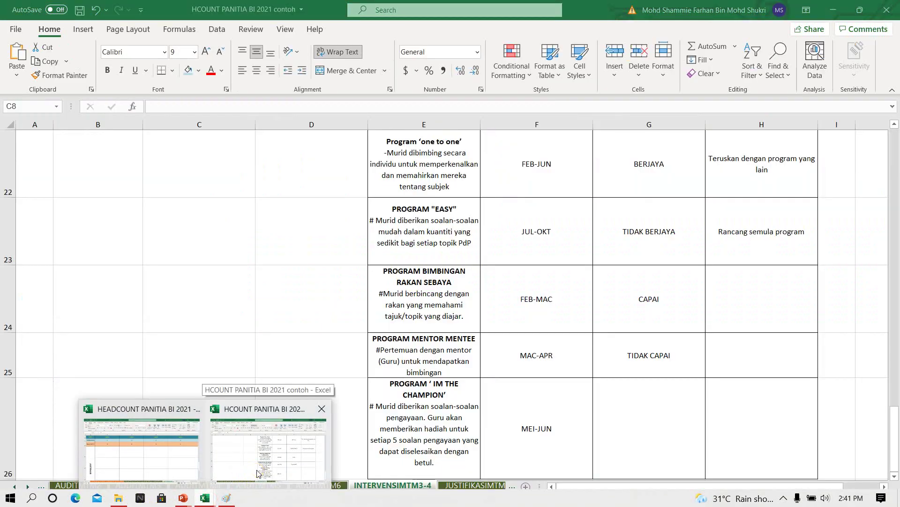
pyautogui.click(257, 472)
pyautogui.scroll(5, 128, 261)
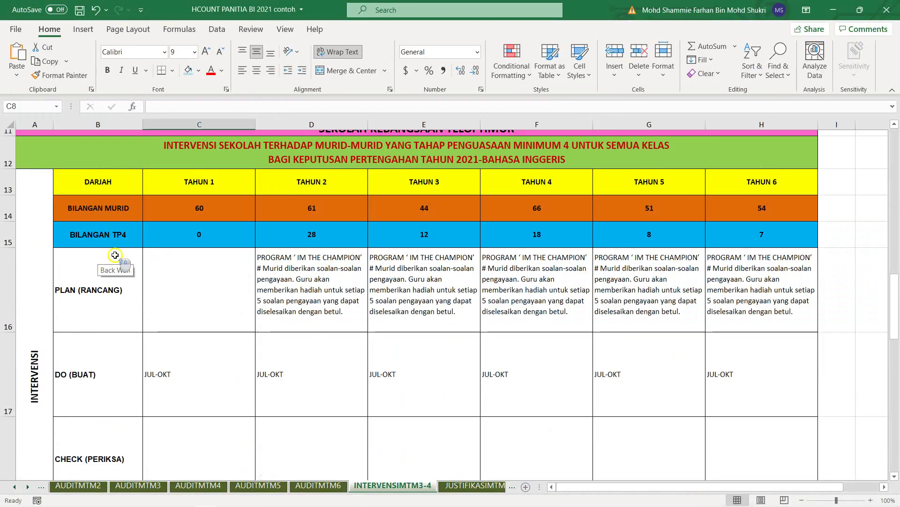
pyautogui.scroll(-5, 212, 307)
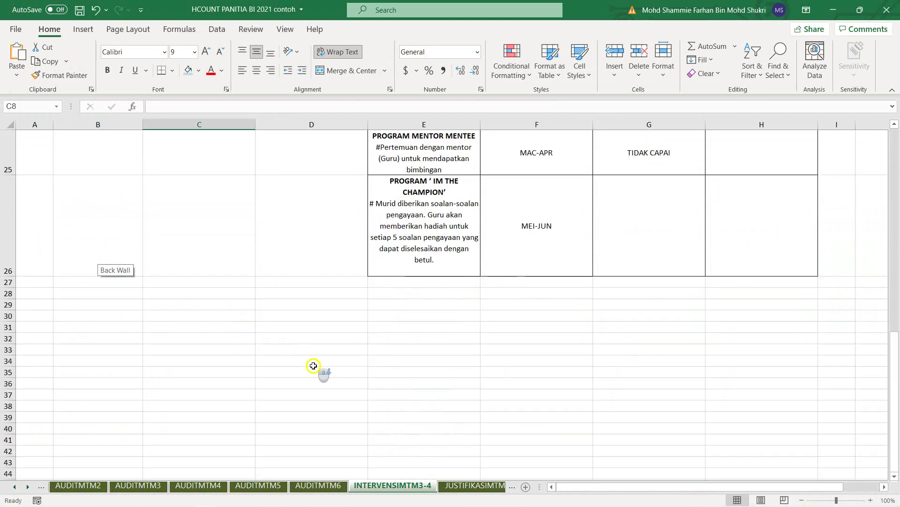
pyautogui.click(422, 224)
pyautogui.click(453, 159)
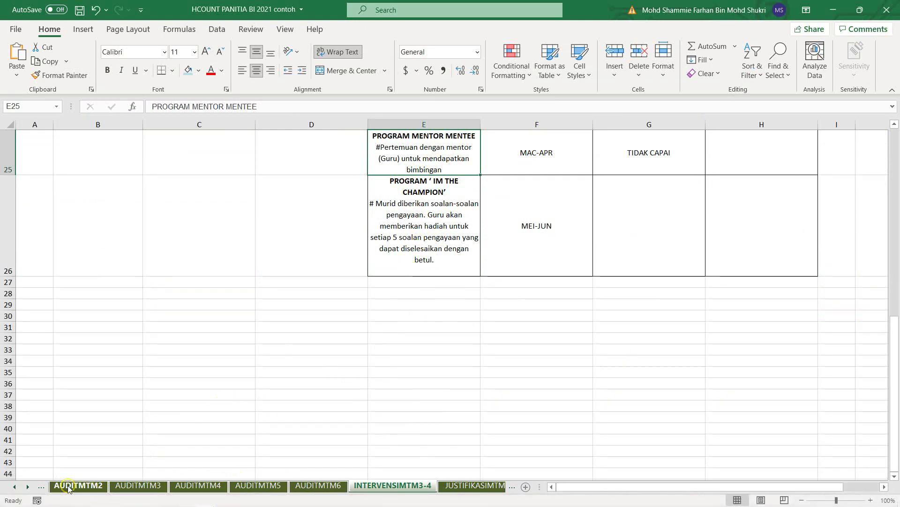
# On the AUDITMTM1 sheet, set the Tahun 1 pupil list's achieved level to TAHAP PENGUASAAN 4
pyautogui.click(68, 485)
pyautogui.click(15, 486)
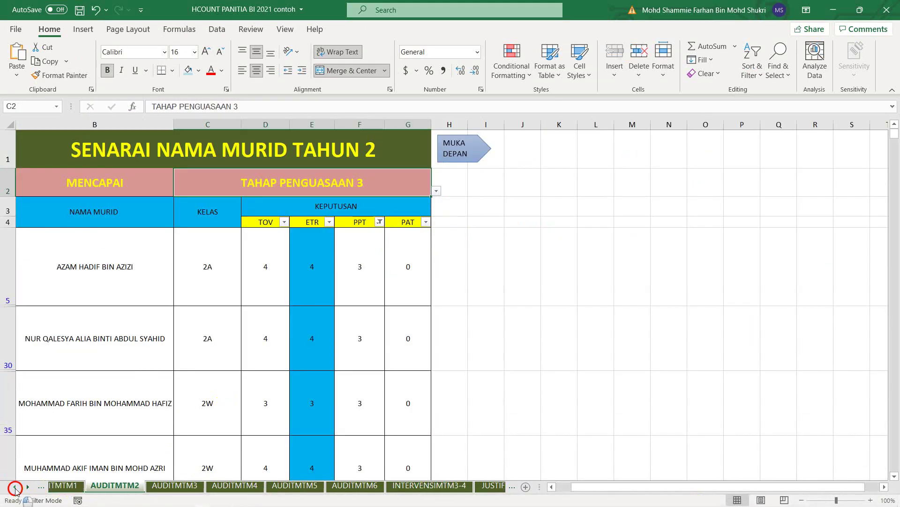
pyautogui.click(14, 486)
pyautogui.click(151, 486)
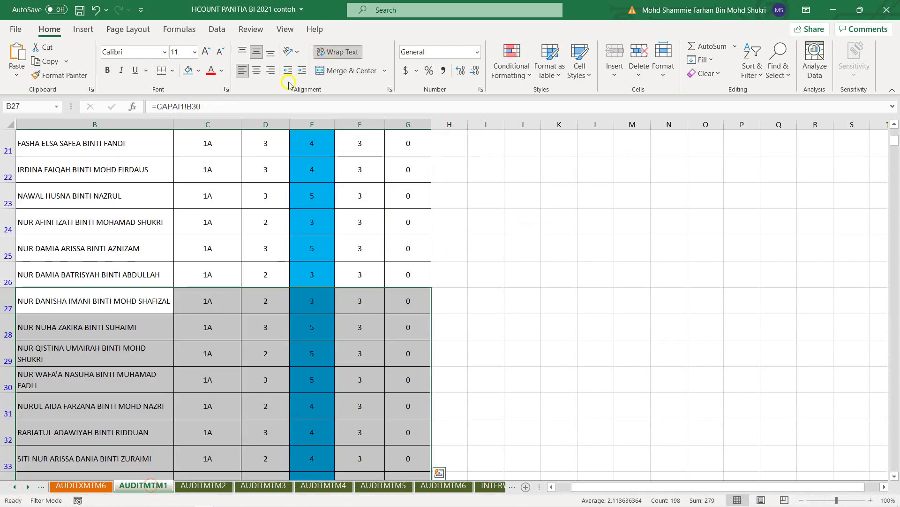
pyautogui.scroll(5, 329, 287)
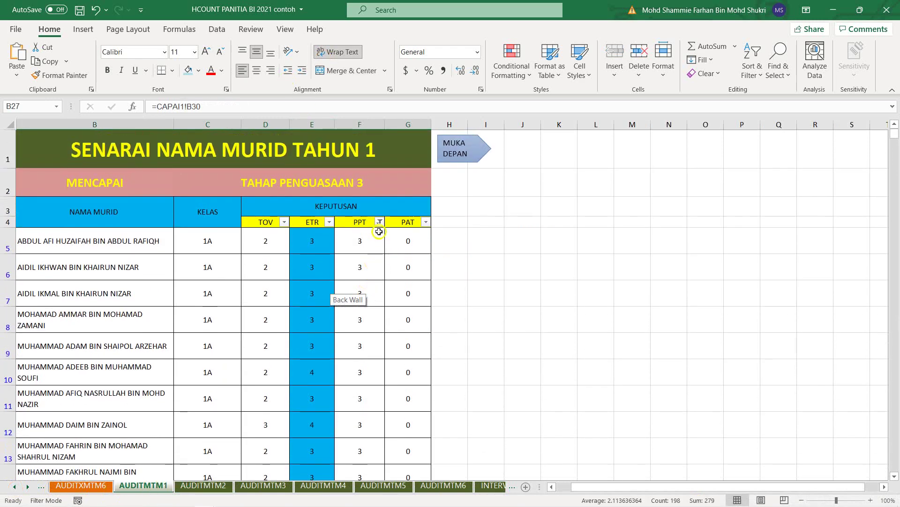
pyautogui.click(381, 180)
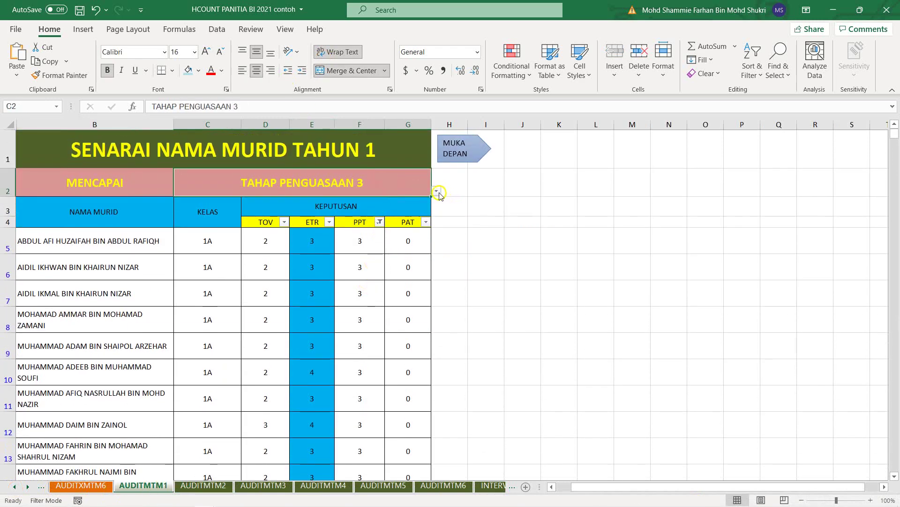
pyautogui.click(438, 192)
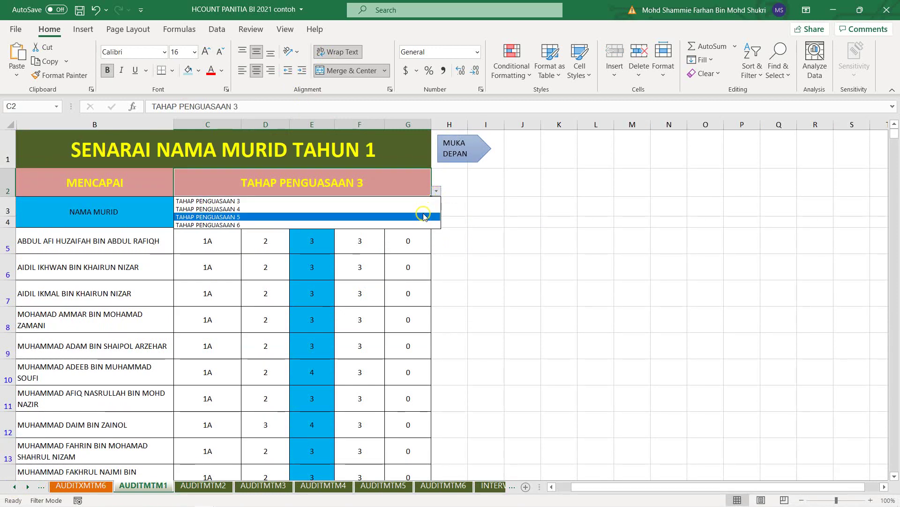
pyautogui.click(426, 209)
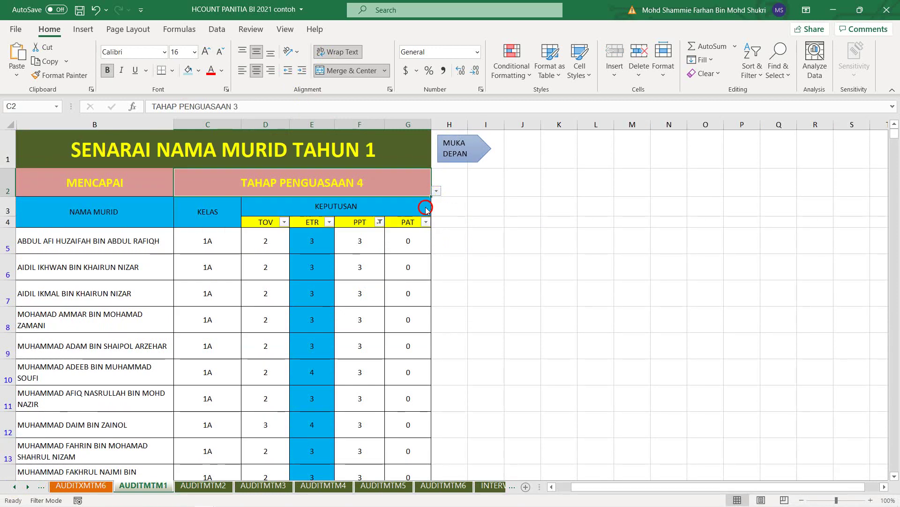
# Check which levels the PPT filter offers and set the Tahun 1 list's achieved level back to TAHAP PENGUASAAN 3
pyautogui.click(380, 222)
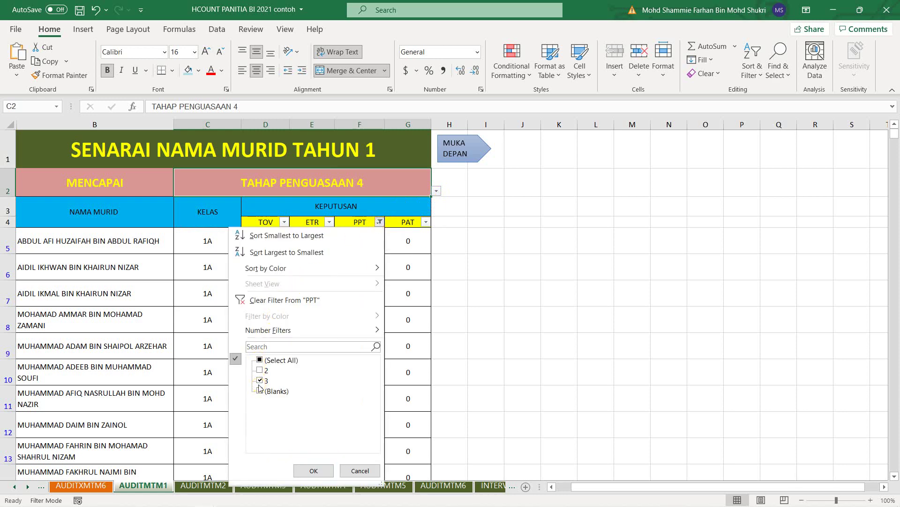
pyautogui.click(539, 259)
pyautogui.click(436, 190)
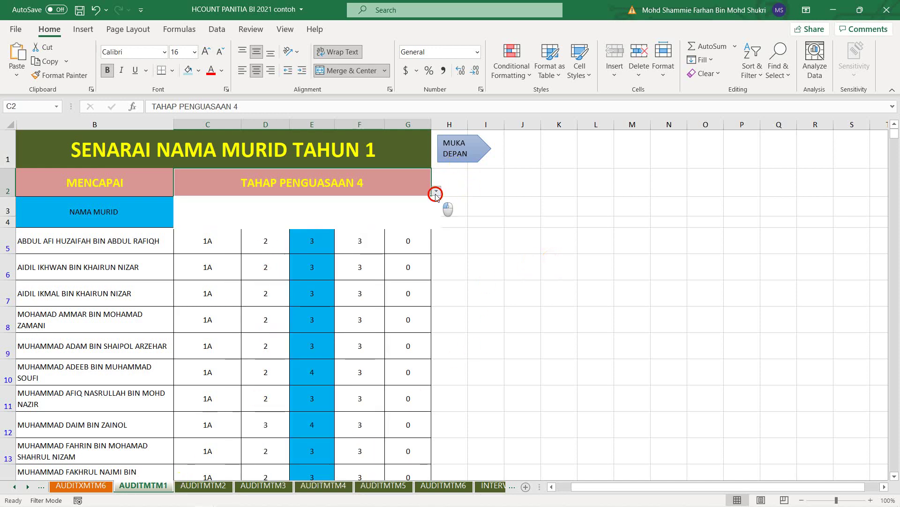
pyautogui.click(348, 203)
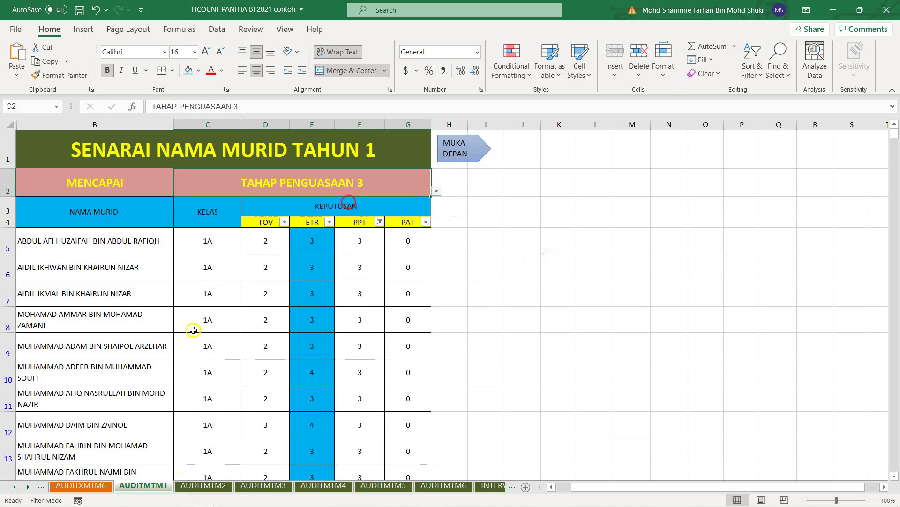
# On the AUDITMTM2 sheet, set the Tahun 2 pupil list's achieved level to TAHAP PENGUASAAN 4
pyautogui.click(217, 487)
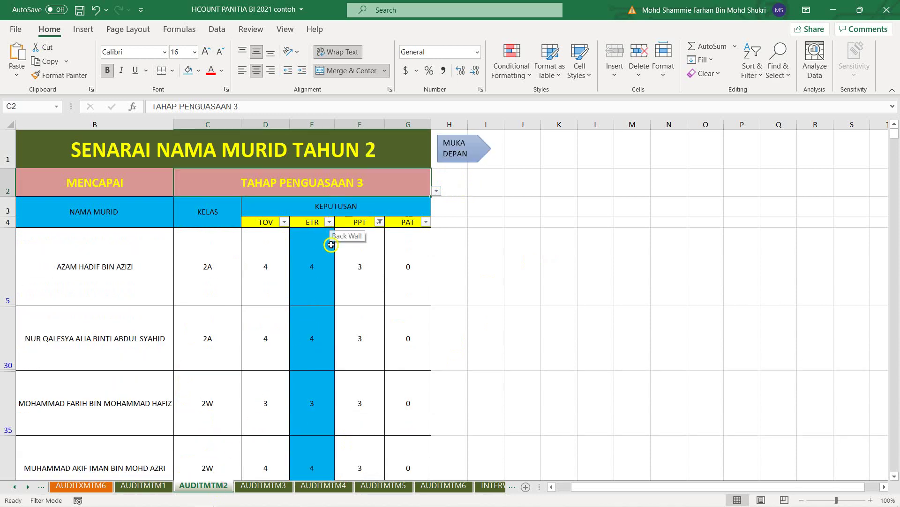
pyautogui.click(436, 192)
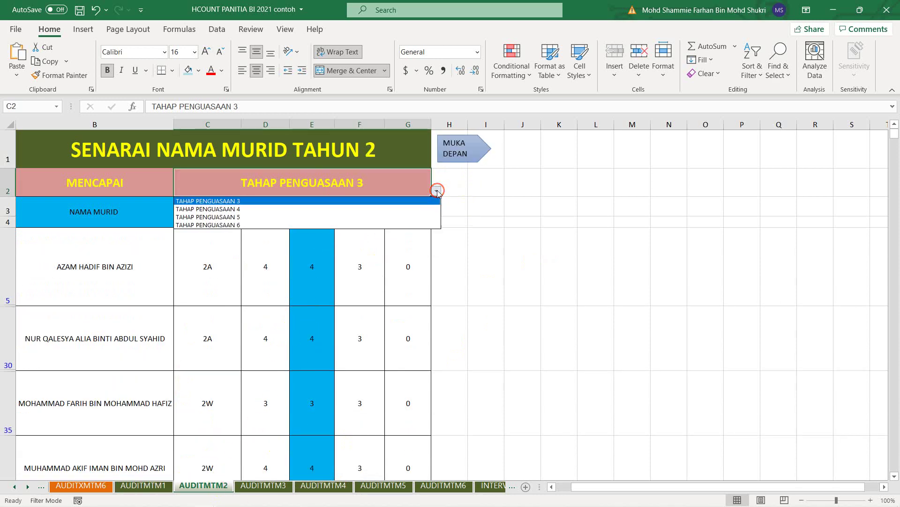
pyautogui.click(479, 178)
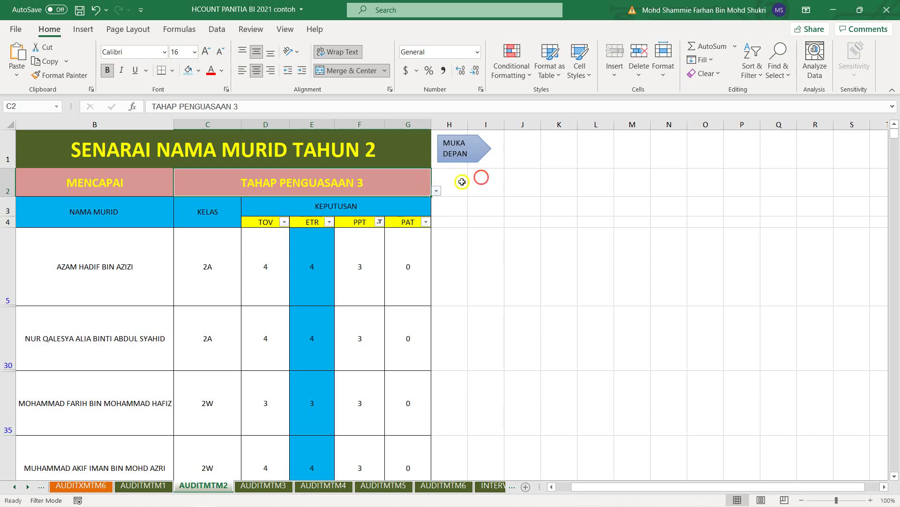
pyautogui.click(436, 191)
pyautogui.click(428, 209)
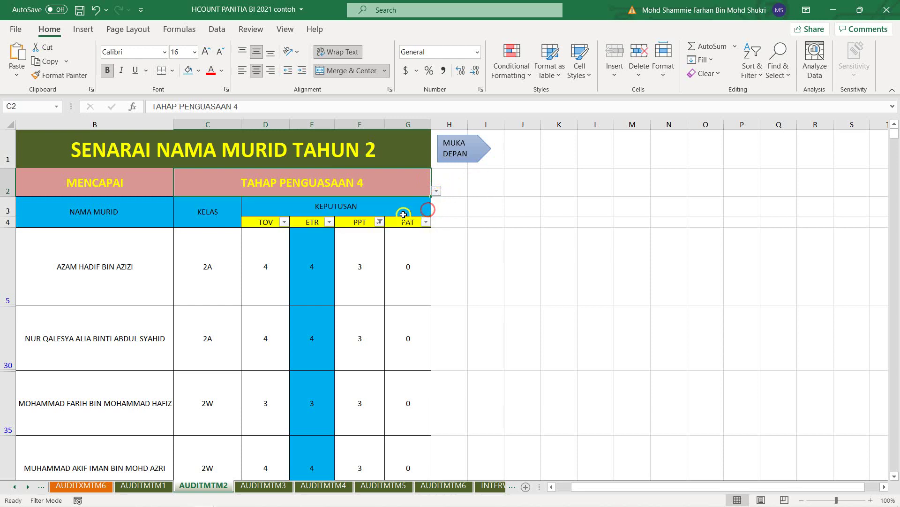
pyautogui.click(380, 225)
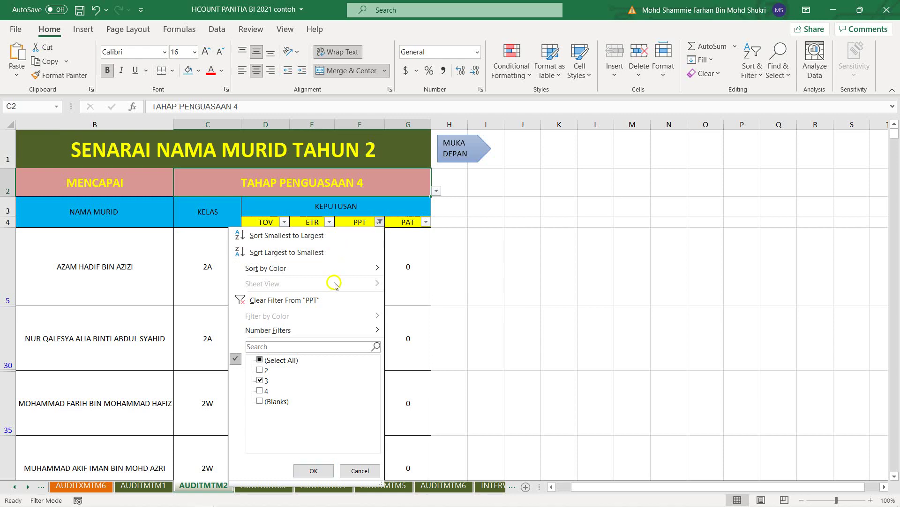
pyautogui.click(266, 391)
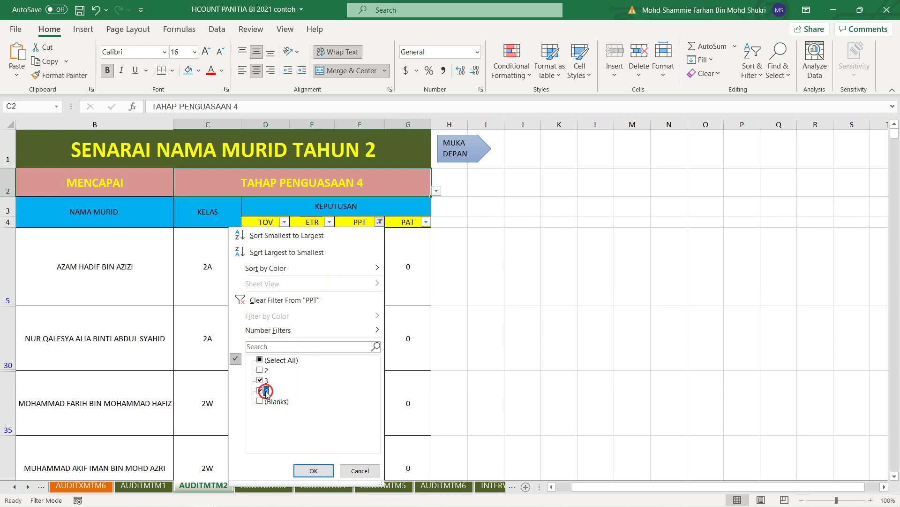
pyautogui.click(265, 381)
pyautogui.click(668, 401)
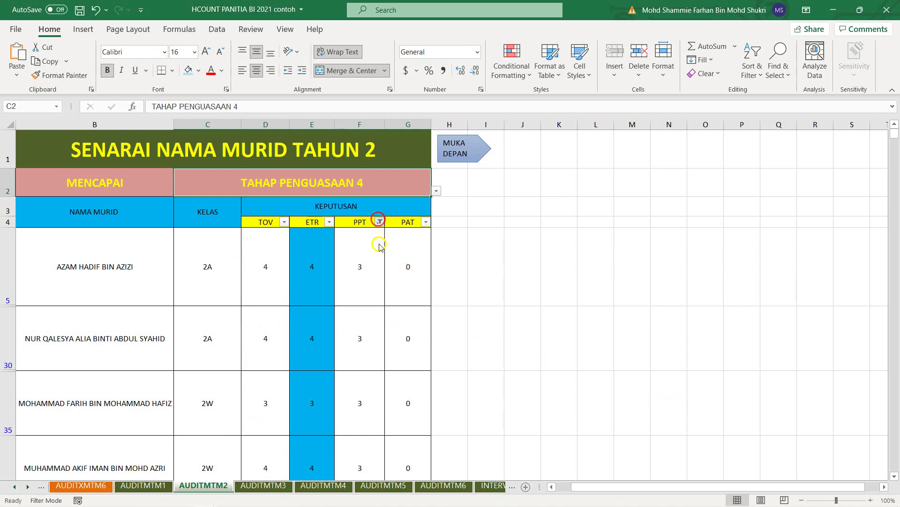
# Filter the Tahun 2 list's PPT column to show only value 4
pyautogui.click(380, 221)
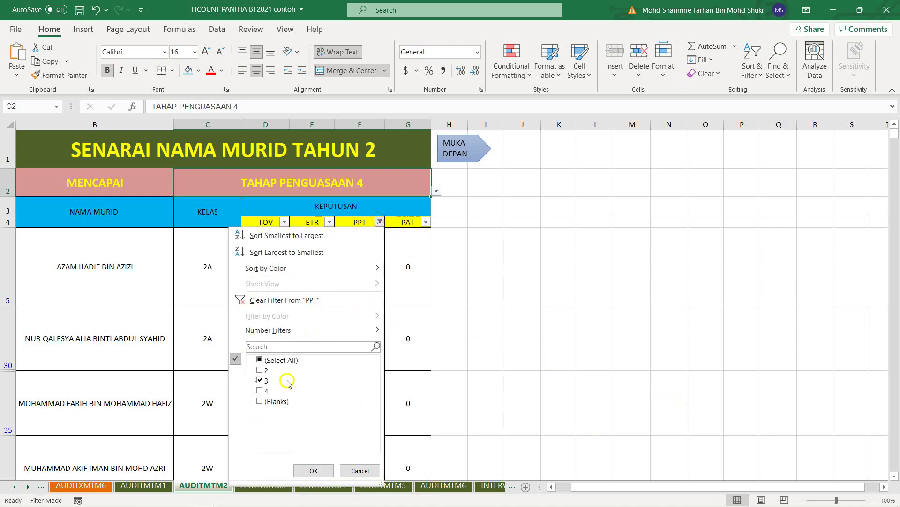
pyautogui.click(261, 390)
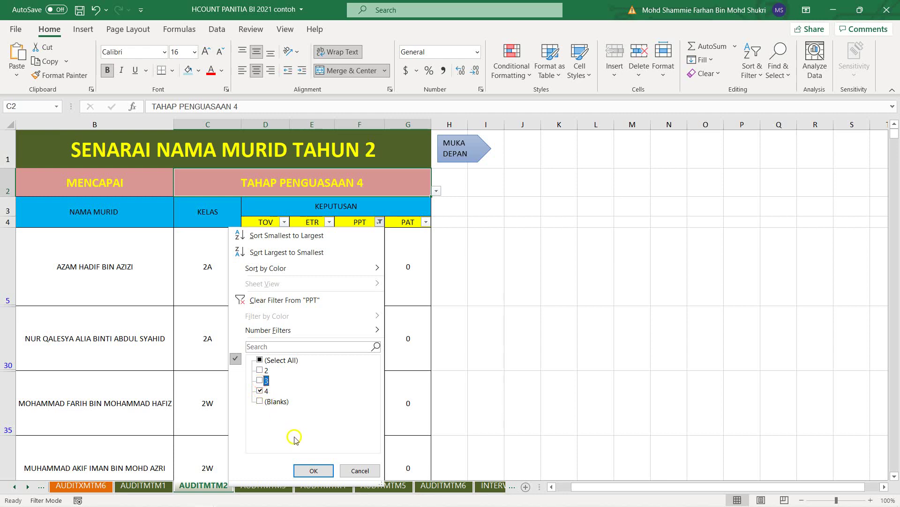
pyautogui.click(314, 469)
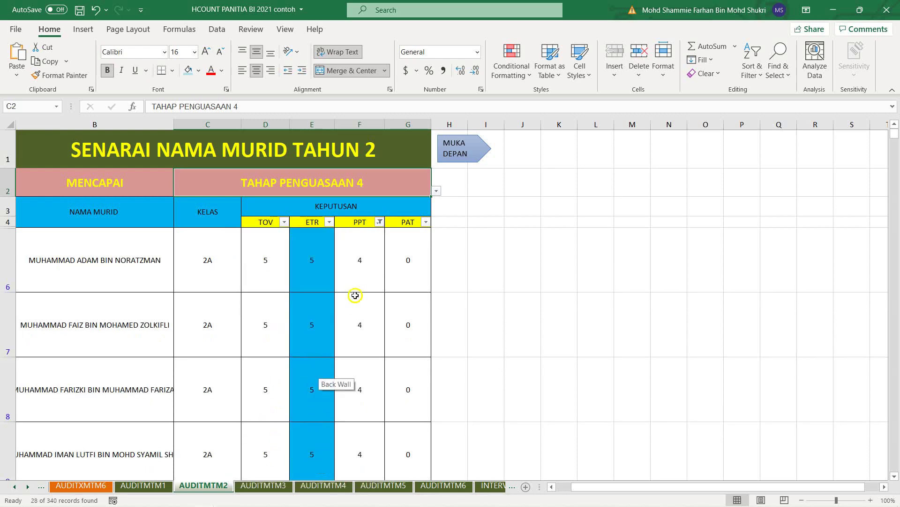
# Copy the entire filtered Tahun 2 pupil list, from its title down to the last pupil row
pyautogui.scroll(-8, 355, 295)
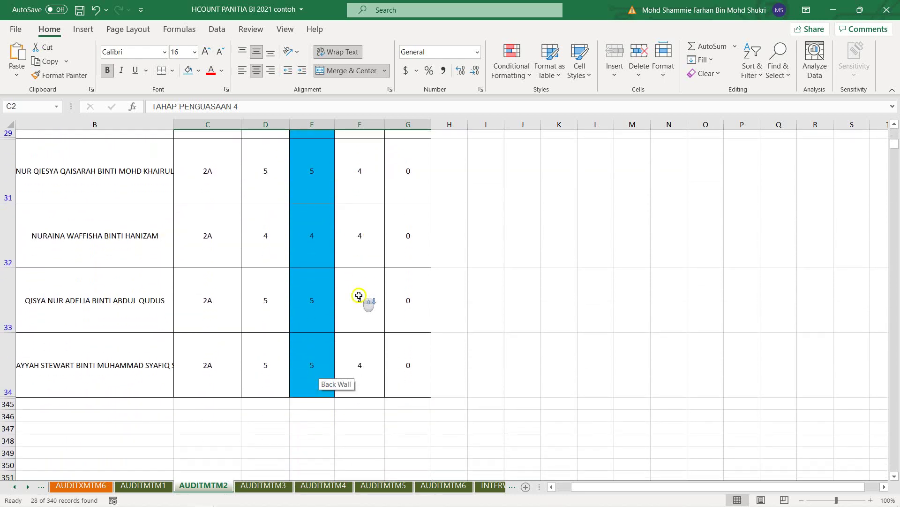
pyautogui.scroll(-3, 358, 295)
pyautogui.scroll(6, 360, 289)
pyautogui.scroll(6, 358, 278)
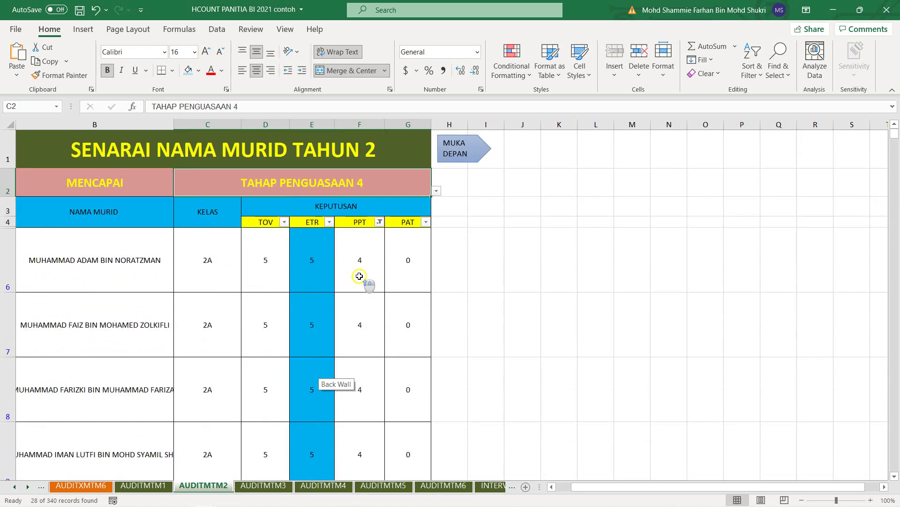
pyautogui.moveTo(319, 153); pyautogui.dragTo(332, 455)
pyautogui.scroll(10, 396, 244)
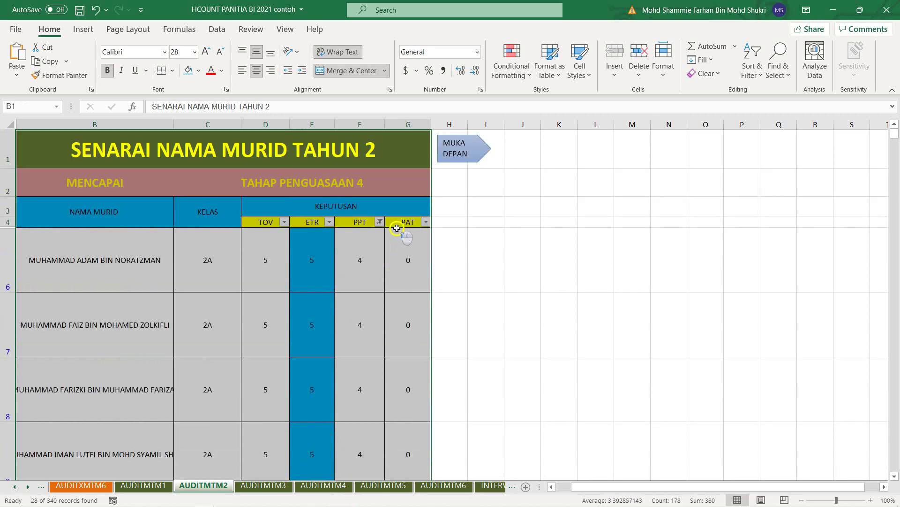
pyautogui.moveTo(352, 135); pyautogui.dragTo(364, 449)
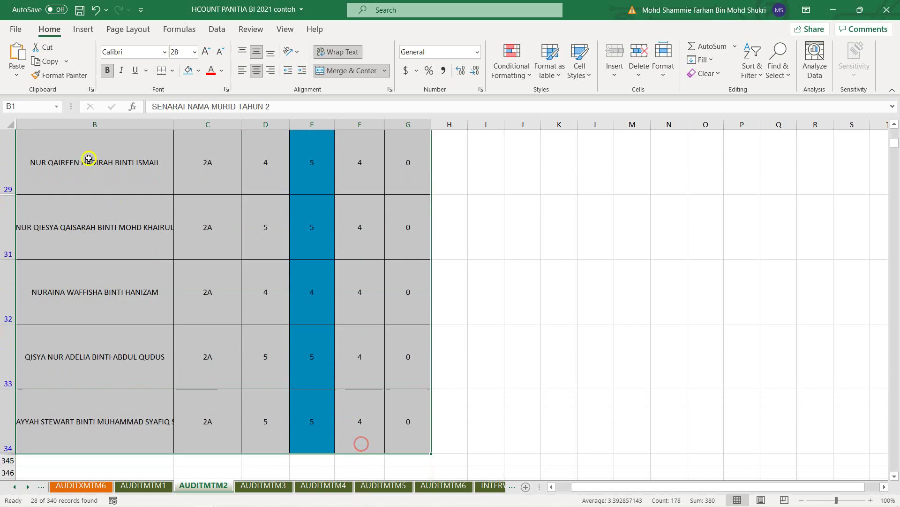
pyautogui.click(46, 61)
# Switch to Paint, paste the full Tahun 2 list as a picture, and cut it to the clipboard
pyautogui.moveTo(125, 495)
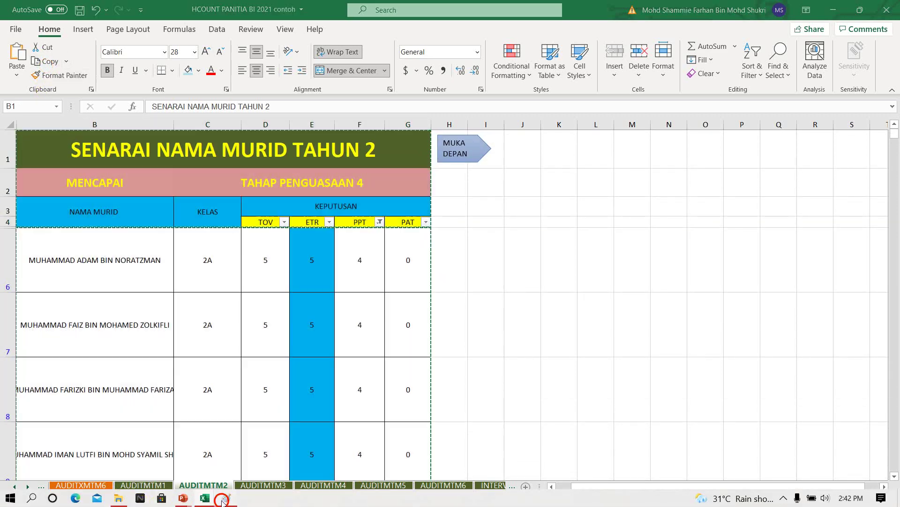
pyautogui.click(226, 498)
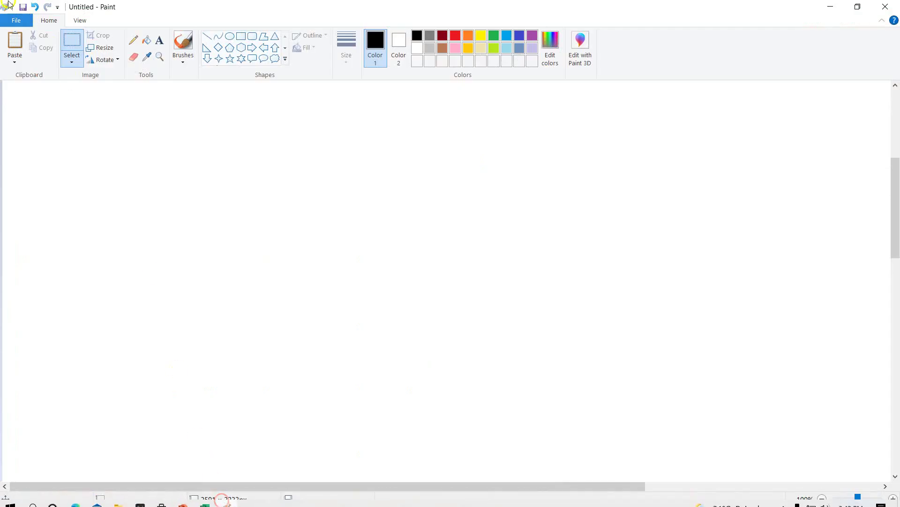
pyautogui.click(12, 39)
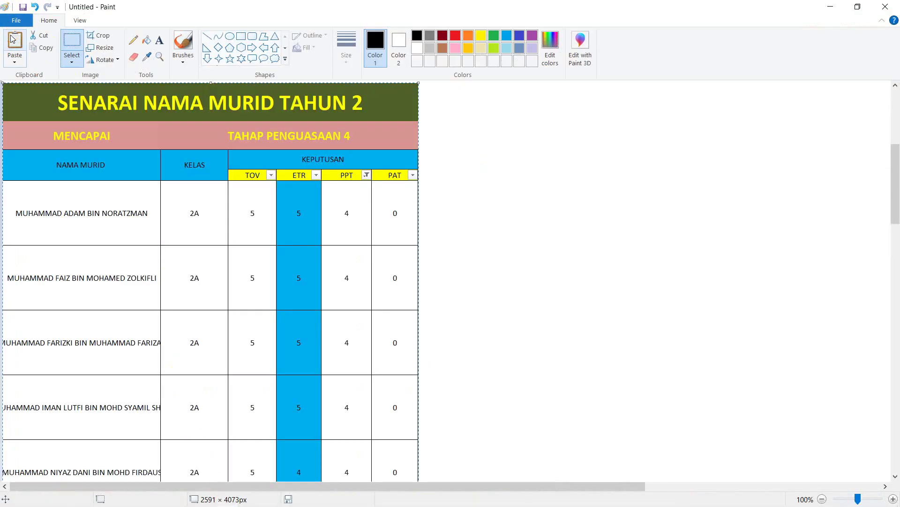
pyautogui.click(43, 37)
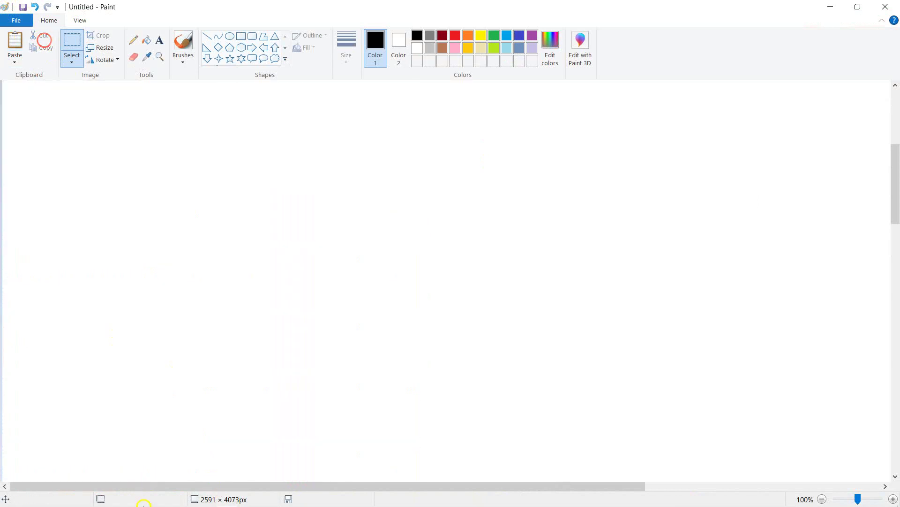
# Switch to the PowerPoint dialogue, try the full Tahun 2 list picture on empty slide 21, and delete it
pyautogui.moveTo(139, 501)
pyautogui.click(185, 499)
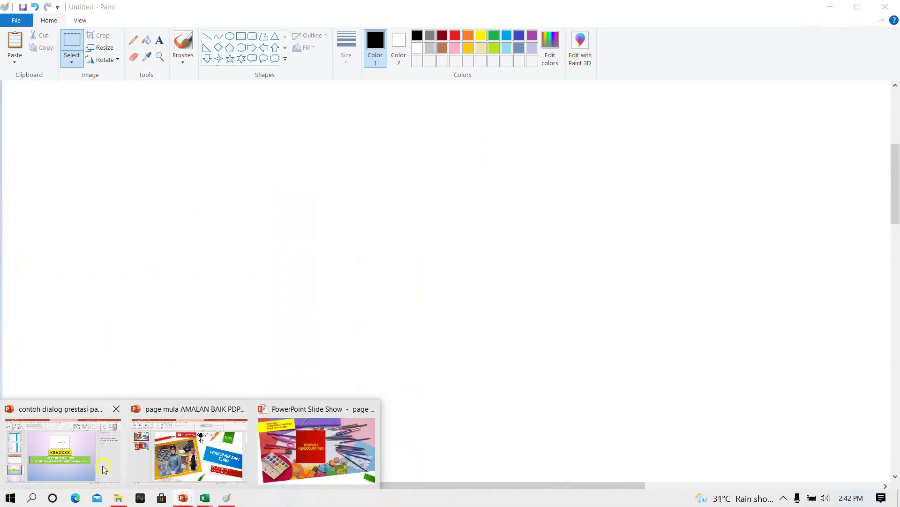
pyautogui.click(73, 462)
pyautogui.scroll(-2, 80, 437)
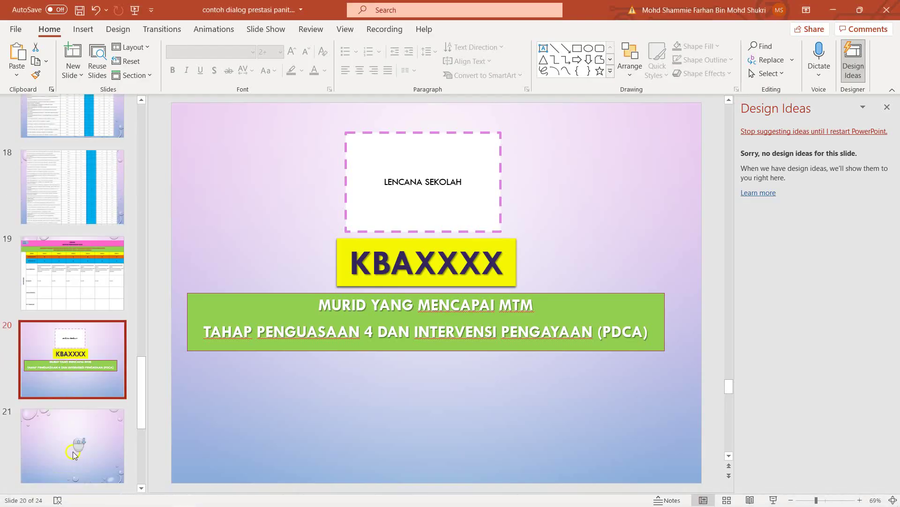
pyautogui.click(82, 451)
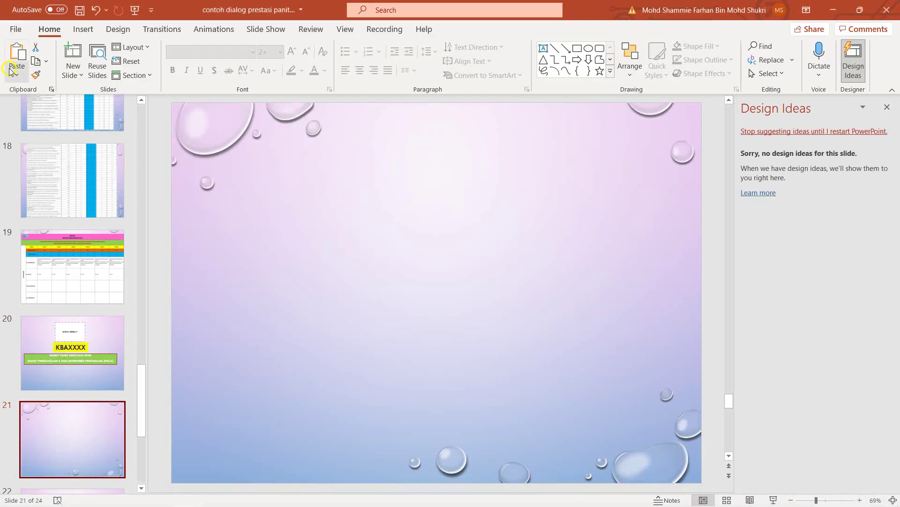
pyautogui.click(17, 52)
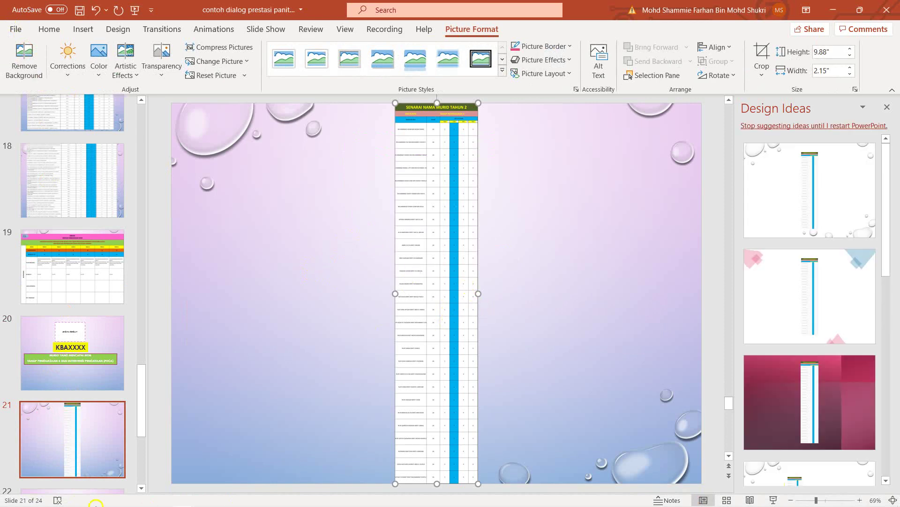
pyautogui.press('Delete')
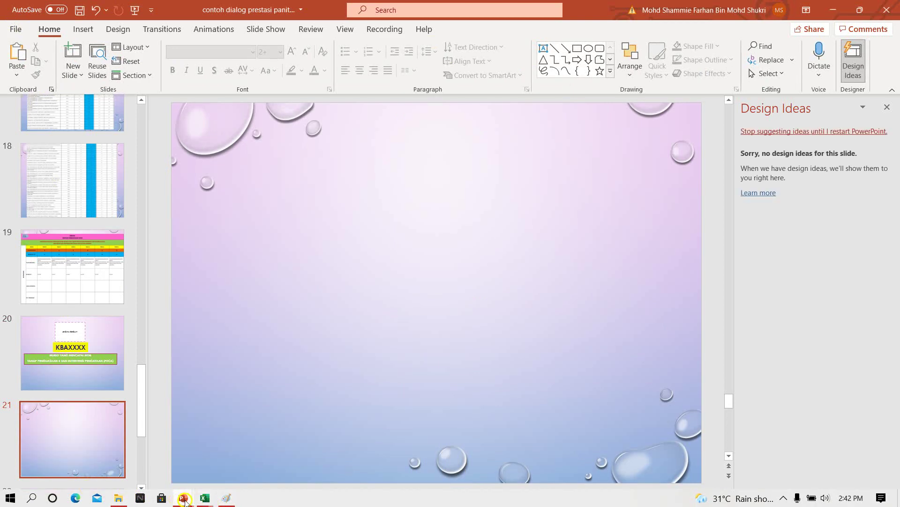
# Switch back to the Excel workbook and copy a shorter part of the Tahun 2 list, starting from its title
pyautogui.moveTo(204, 500)
pyautogui.click(261, 459)
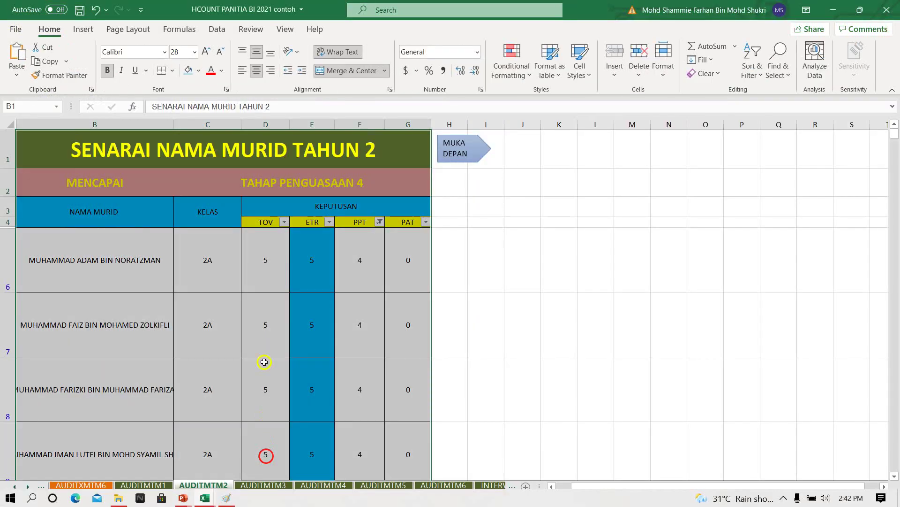
pyautogui.moveTo(227, 158); pyautogui.dragTo(211, 420)
pyautogui.click(42, 60)
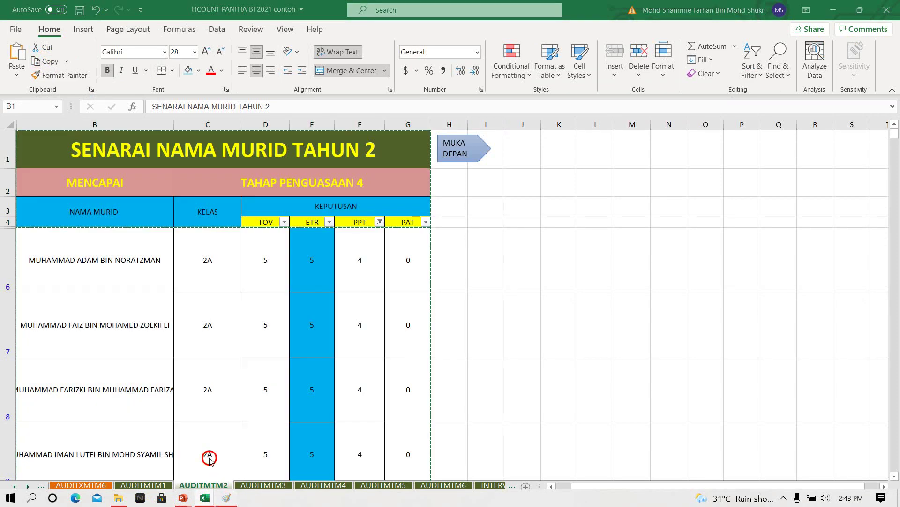
# Switch to Paint, paste the shortened Tahun 2 list, and cut it as a picture
pyautogui.click(226, 502)
pyautogui.click(18, 56)
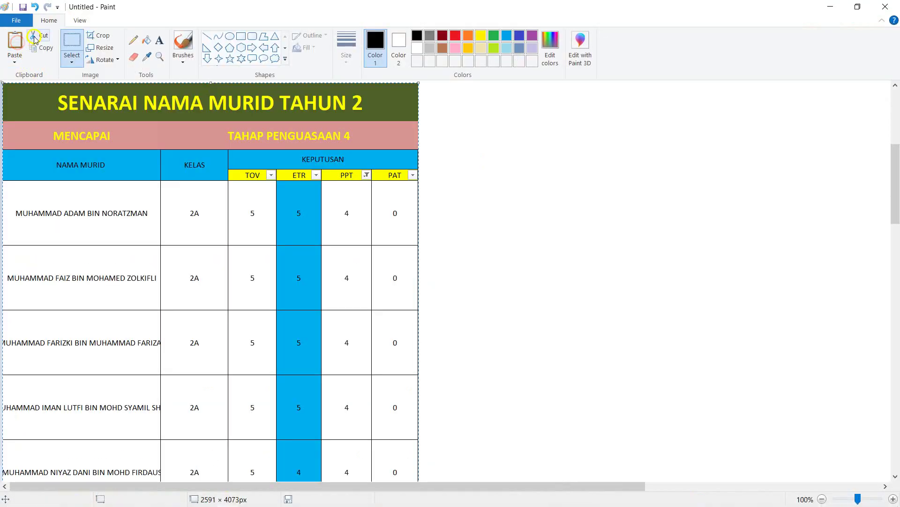
pyautogui.click(35, 40)
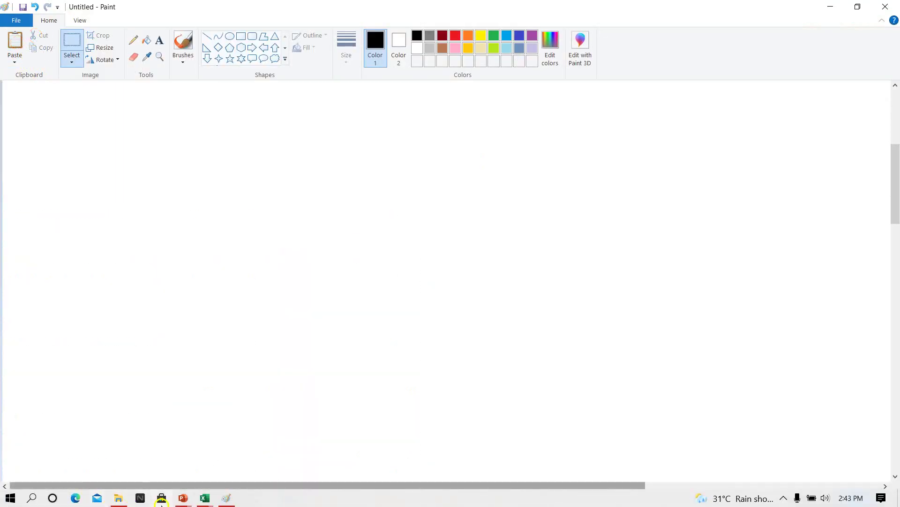
# Switch to PowerPoint, try the shortened list picture on slide 21 stretched to 9.37 inches wide, and delete it
pyautogui.click(182, 500)
pyautogui.click(68, 461)
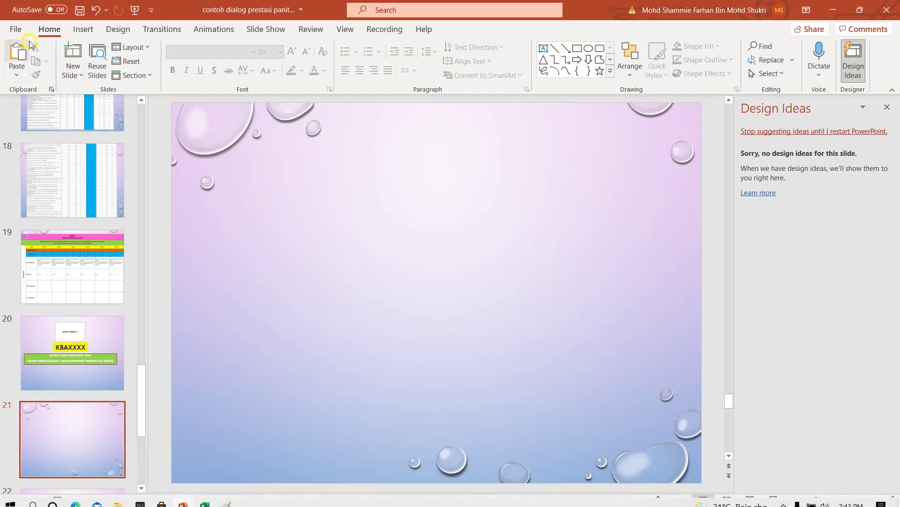
pyautogui.hotkey('ctrl', 'v')
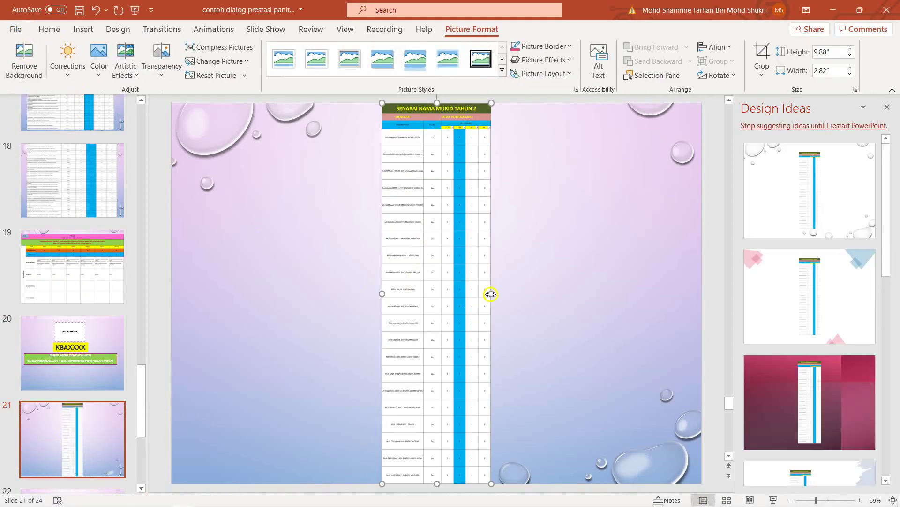
pyautogui.moveTo(489, 294); pyautogui.dragTo(593, 294)
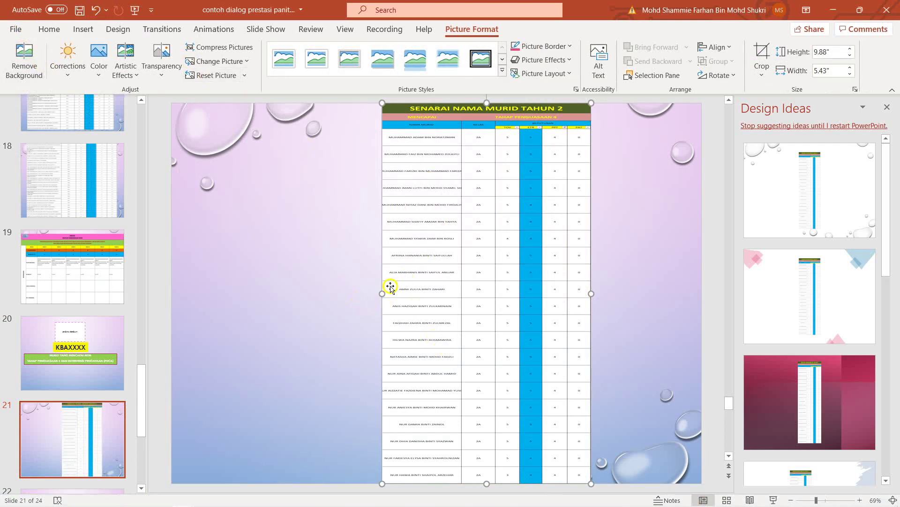
pyautogui.moveTo(383, 293); pyautogui.dragTo(230, 288)
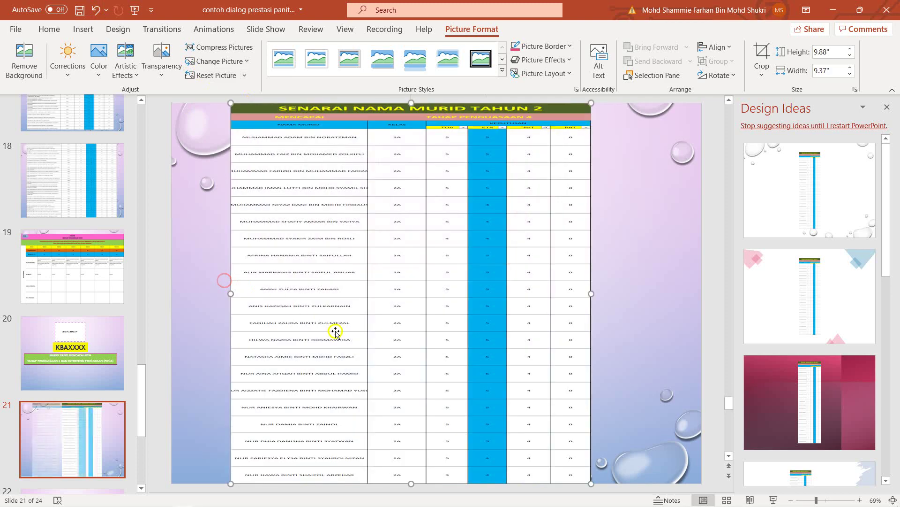
pyautogui.press('Delete')
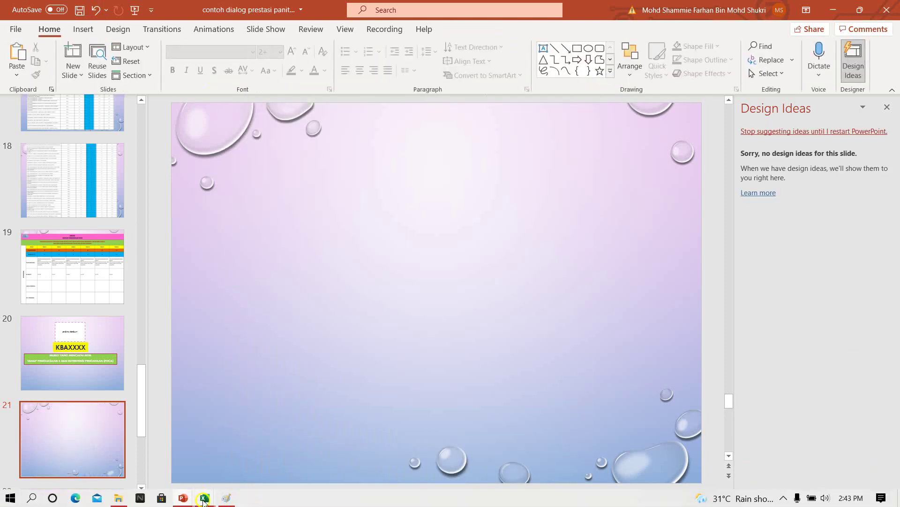
# Switch to the Excel workbook and reduce the height of all the pupil rows in the Tahun 2 list to about half
pyautogui.moveTo(202, 498)
pyautogui.click(222, 465)
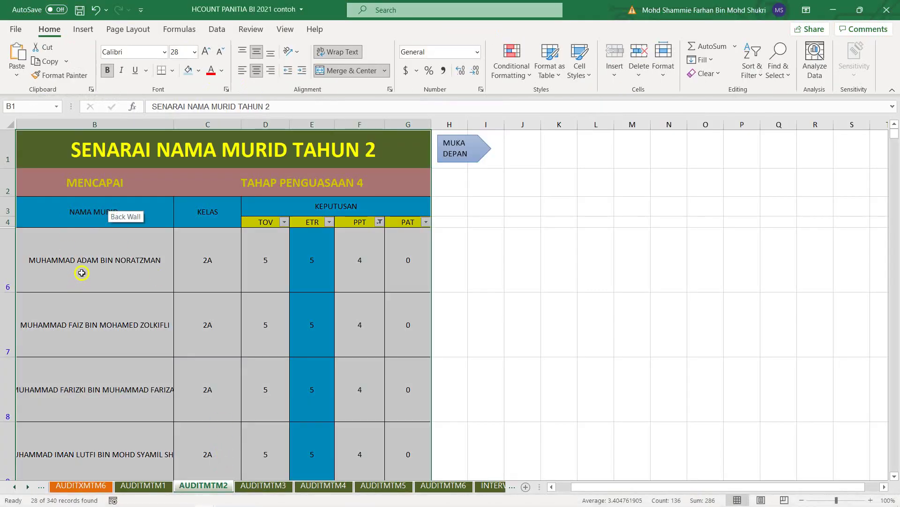
pyautogui.moveTo(89, 159); pyautogui.dragTo(94, 266)
pyautogui.scroll(3, 95, 263)
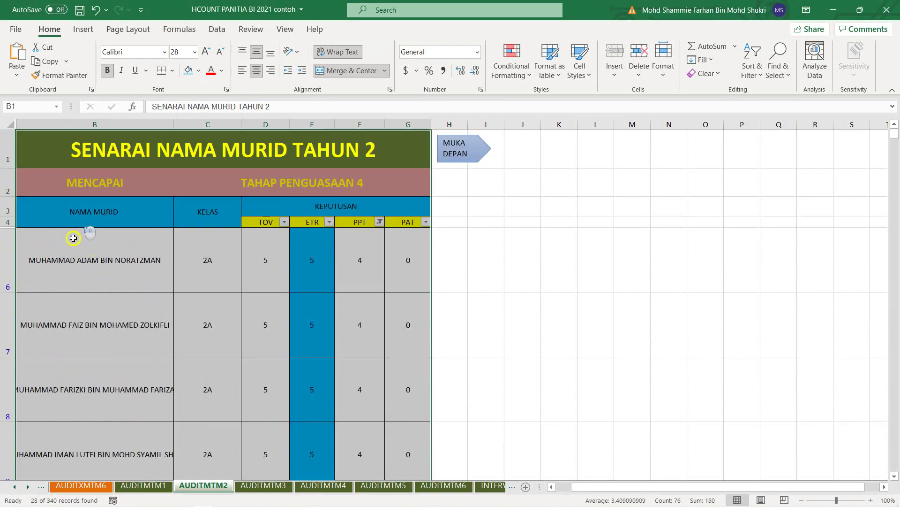
pyautogui.moveTo(7, 262); pyautogui.dragTo(58, 443)
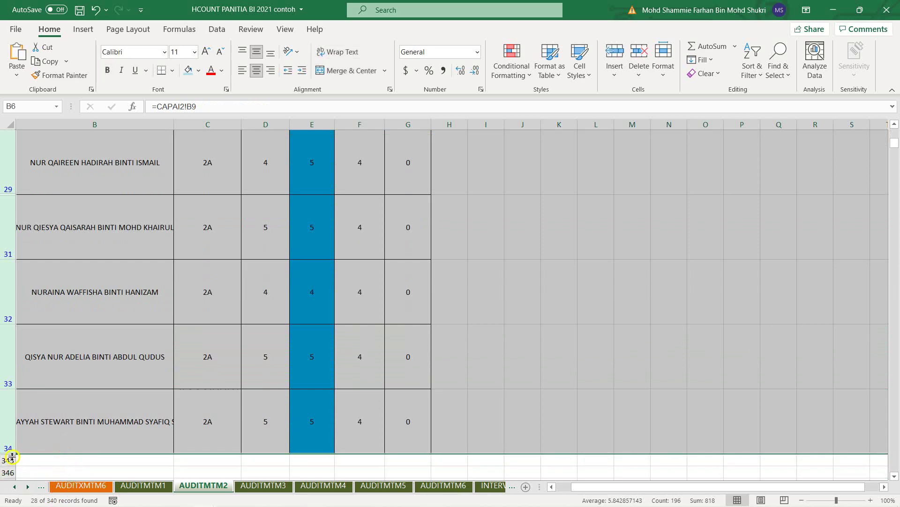
pyautogui.moveTo(8, 454); pyautogui.dragTo(2, 259)
pyautogui.moveTo(14, 289); pyautogui.dragTo(18, 259)
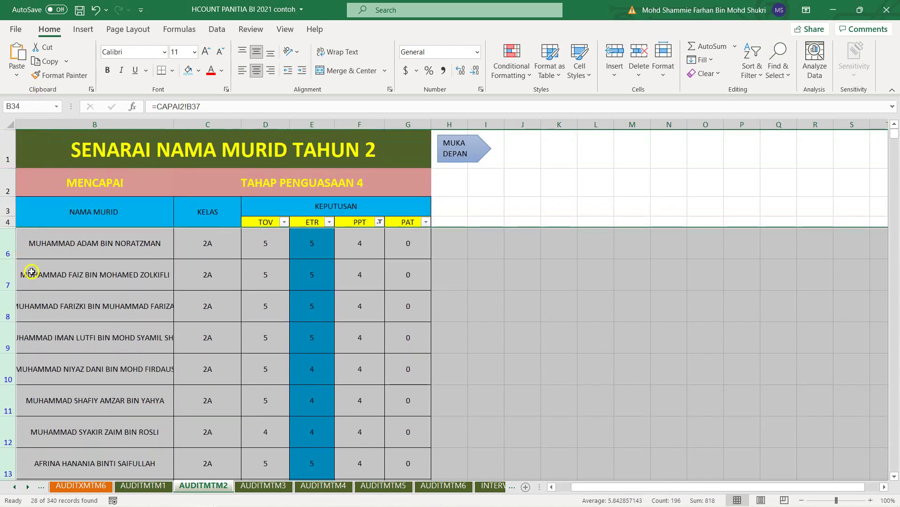
pyautogui.scroll(-5, 44, 290)
pyautogui.scroll(2, 60, 216)
pyautogui.scroll(3, 70, 209)
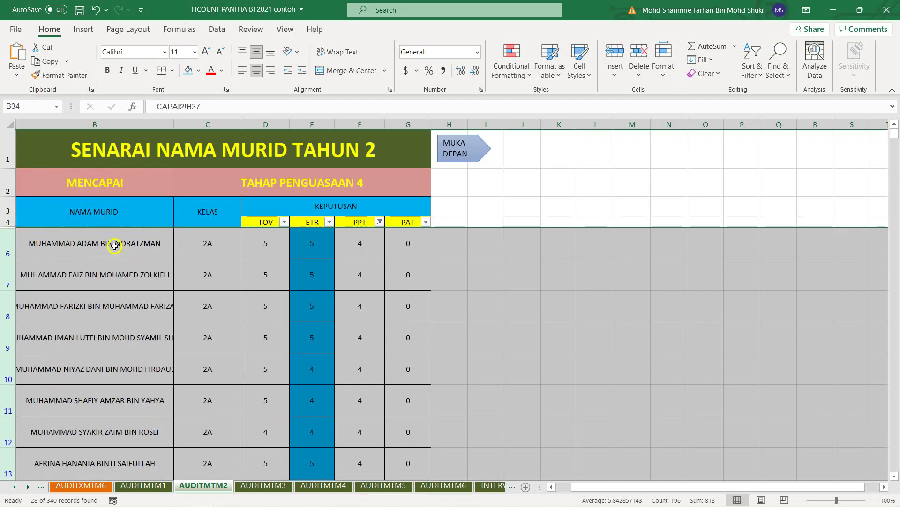
# Wrap and left-align all the pupil names in the NAMA MURID column of the Tahun 2 list
pyautogui.moveTo(114, 245); pyautogui.dragTo(127, 432)
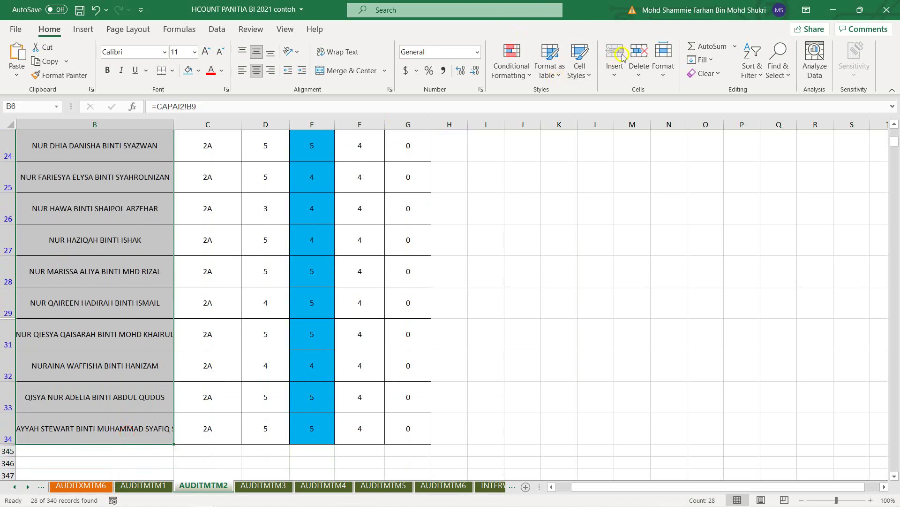
pyautogui.click(338, 52)
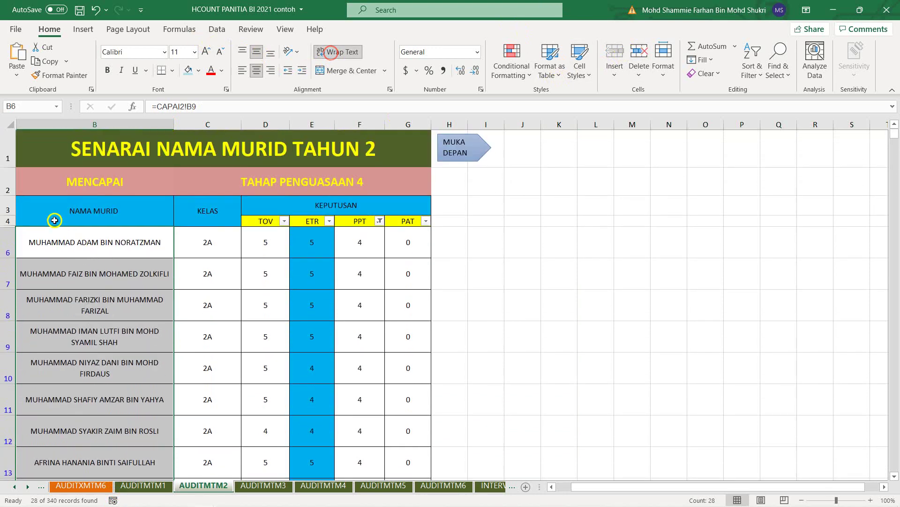
pyautogui.click(243, 72)
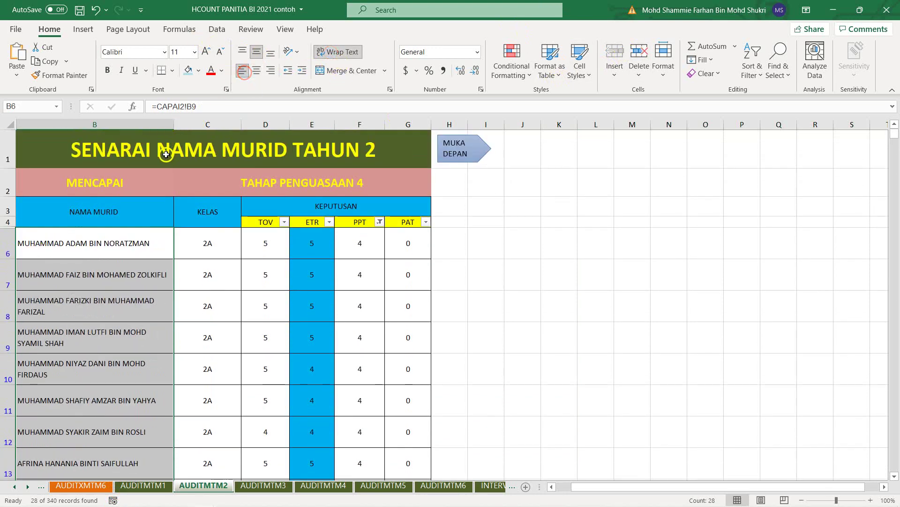
# Copy the whole Tahun 2 list, from its title down to the last pupil row
pyautogui.moveTo(92, 144); pyautogui.dragTo(107, 503)
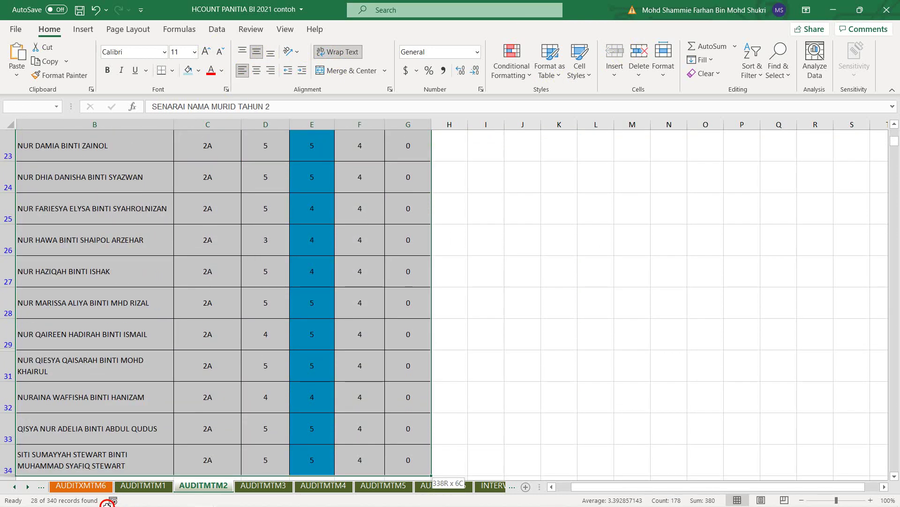
pyautogui.moveTo(114, 468); pyautogui.dragTo(118, 382)
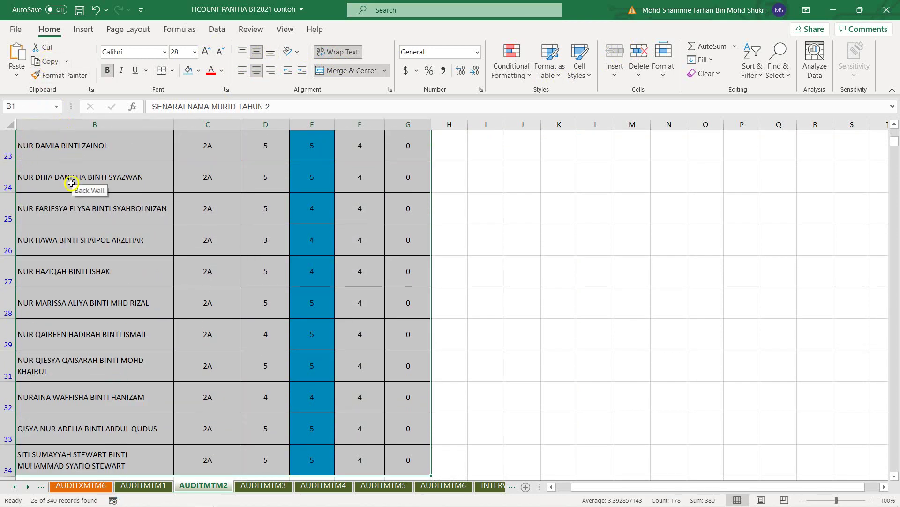
pyautogui.scroll(3, 64, 217)
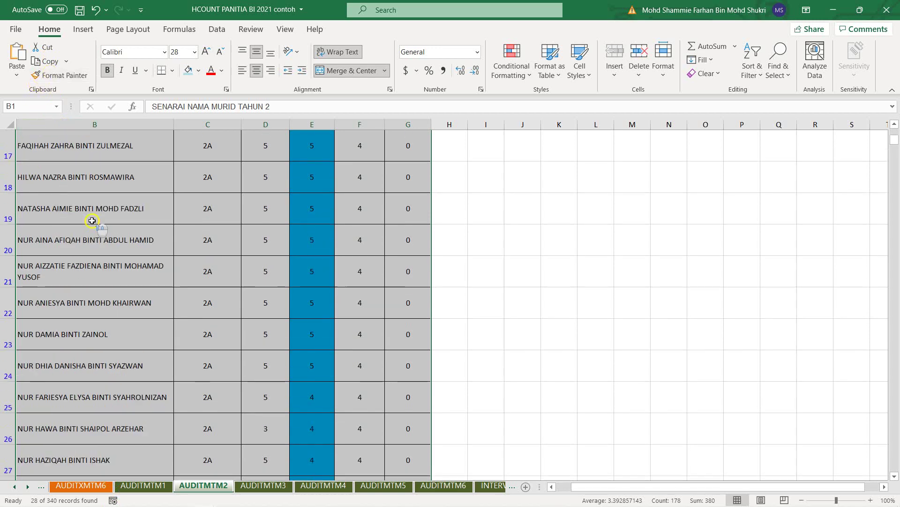
pyautogui.scroll(-4, 104, 245)
pyautogui.click(51, 62)
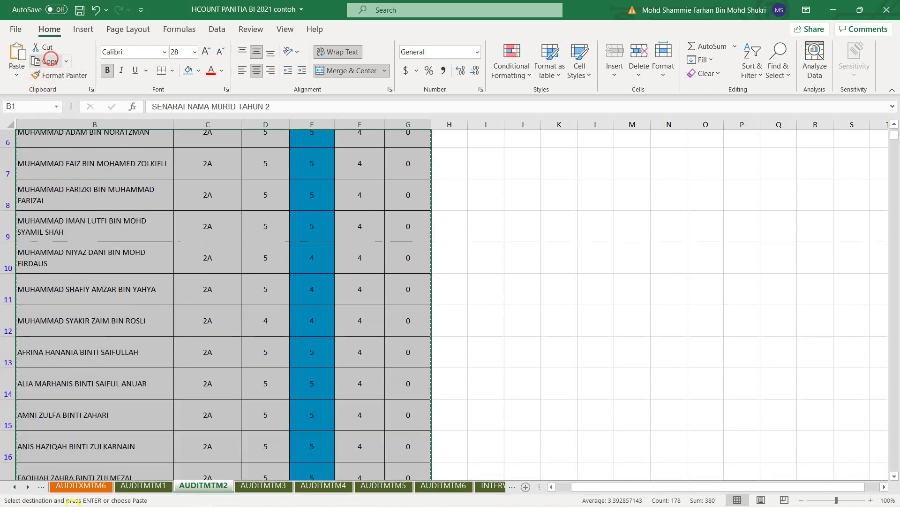
# Switch to Paint, paste the compacted Tahun 2 list, and cut it as a picture
pyautogui.click(209, 497)
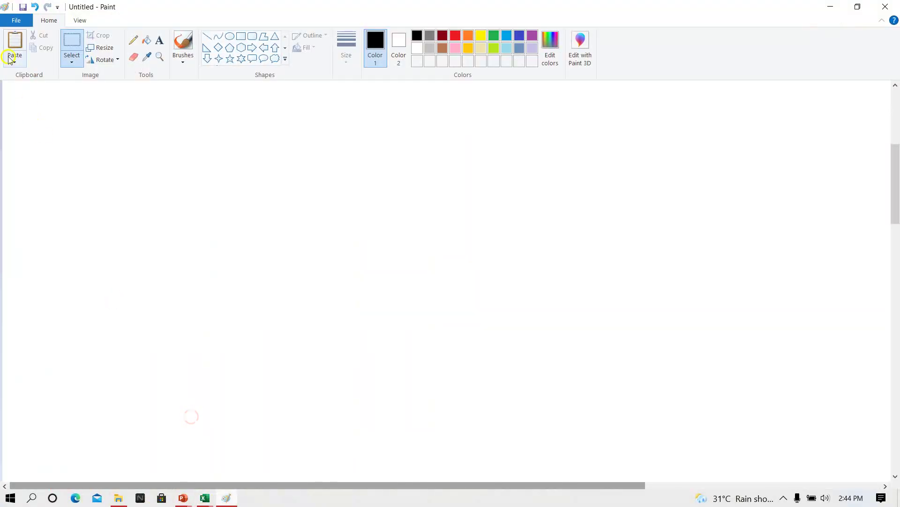
pyautogui.click(10, 40)
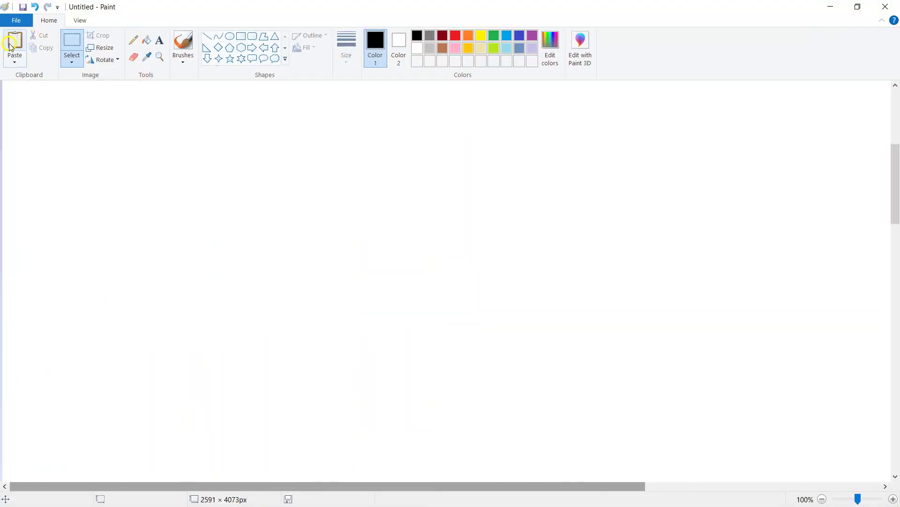
pyautogui.click(13, 45)
pyautogui.click(41, 37)
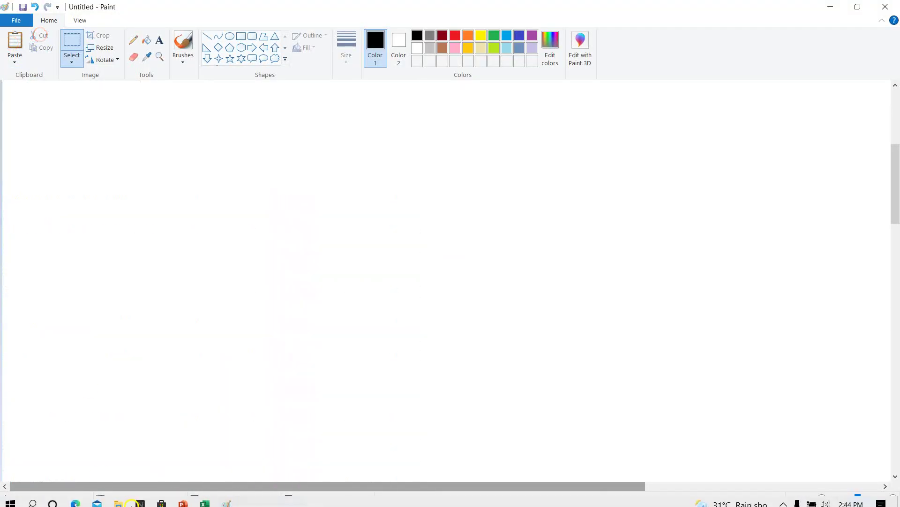
# Switch to the PowerPoint dialogue, paste the list picture on slide 21, and stretch it to 11.97 inches wide
pyautogui.click(184, 497)
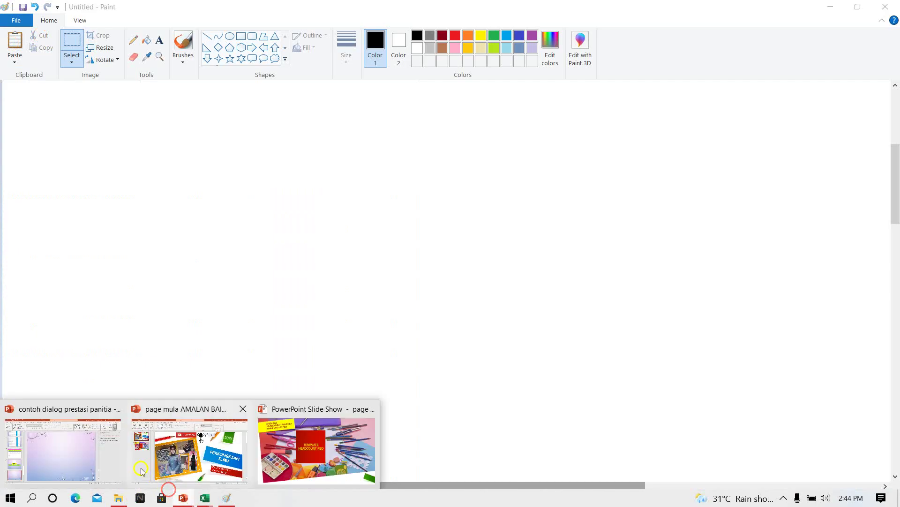
pyautogui.click(91, 453)
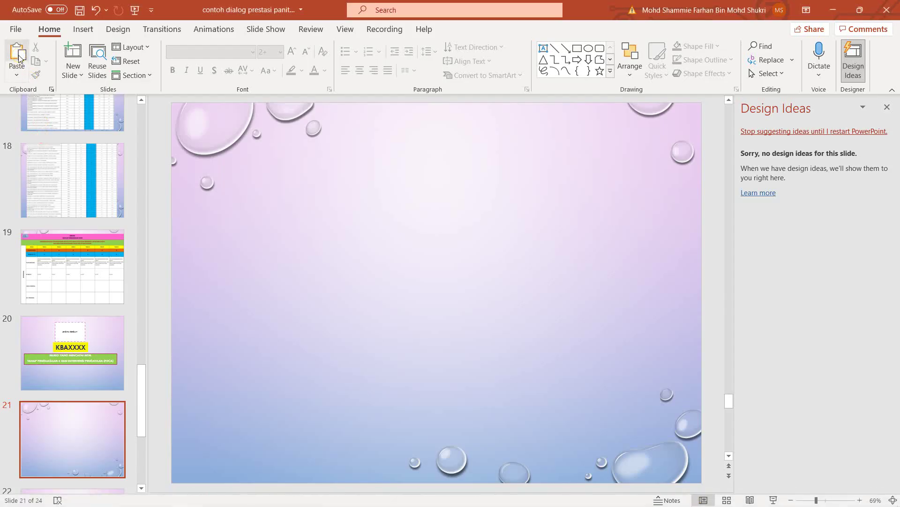
pyautogui.click(18, 56)
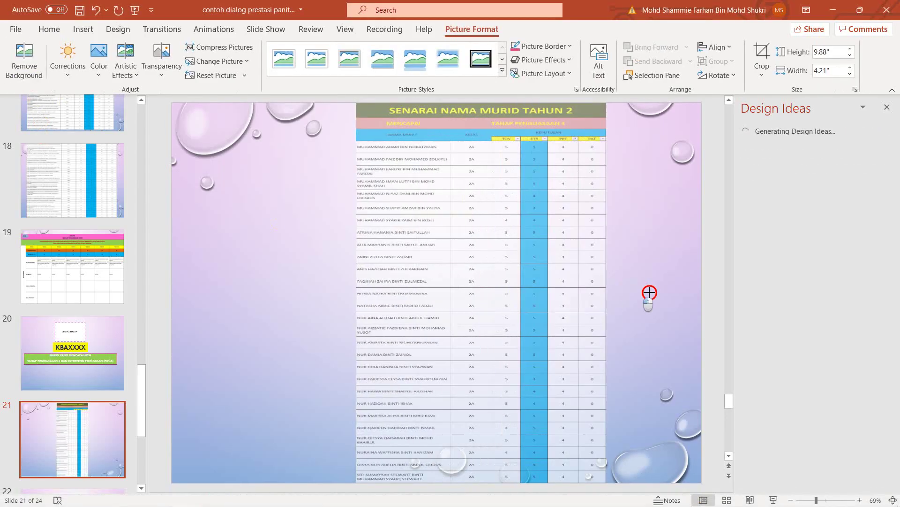
pyautogui.moveTo(649, 292); pyautogui.dragTo(673, 293)
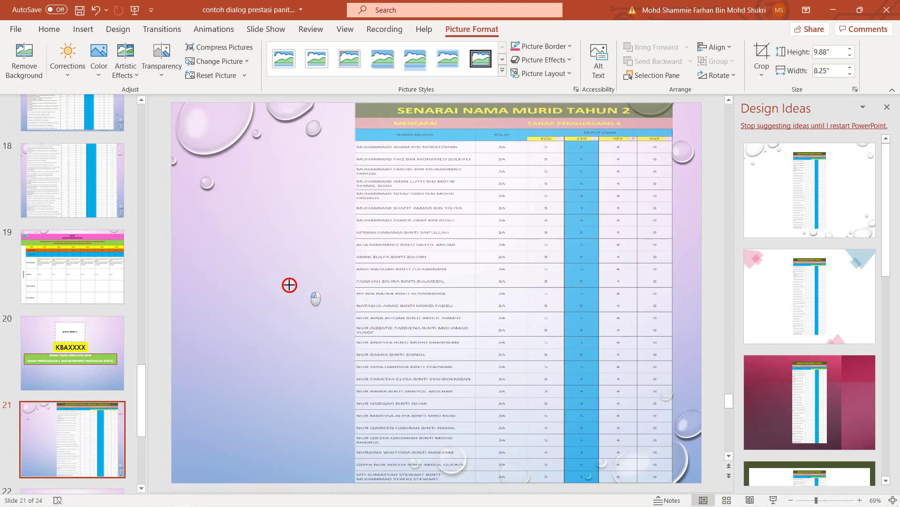
pyautogui.moveTo(290, 285); pyautogui.dragTo(212, 281)
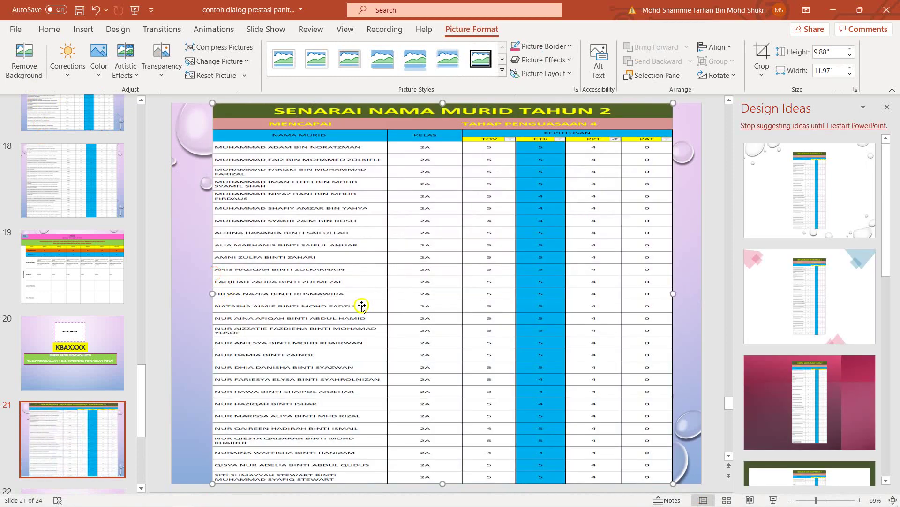
# Insert a new slide after slide 21 and return to slide 21
pyautogui.click(59, 451)
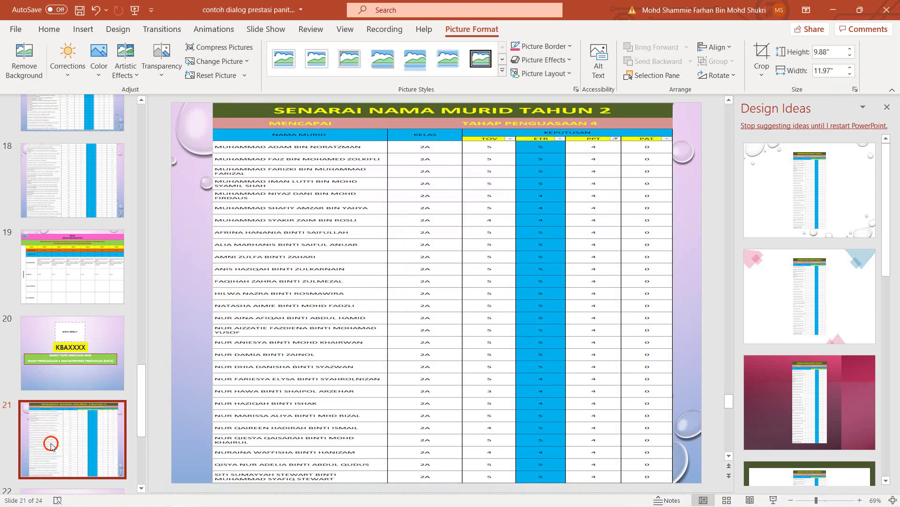
pyautogui.scroll(-1, 56, 438)
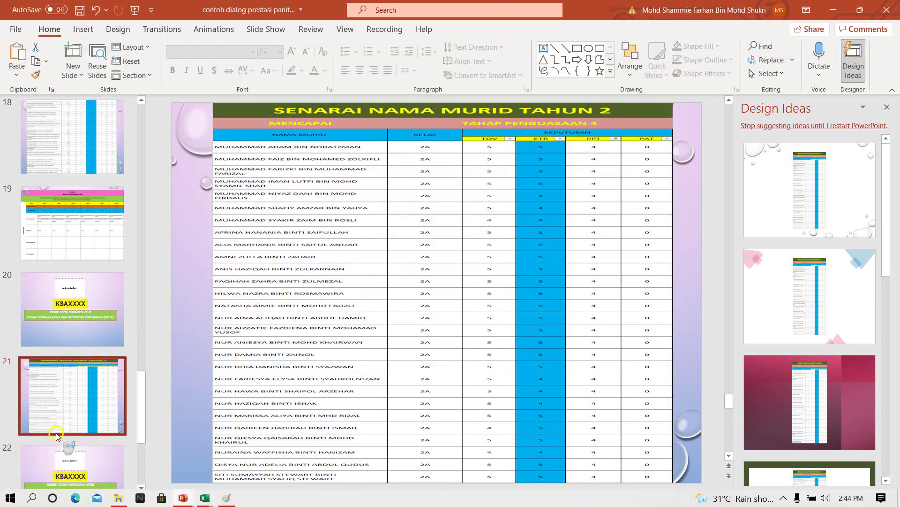
pyautogui.scroll(-1, 135, 422)
pyautogui.click(65, 464)
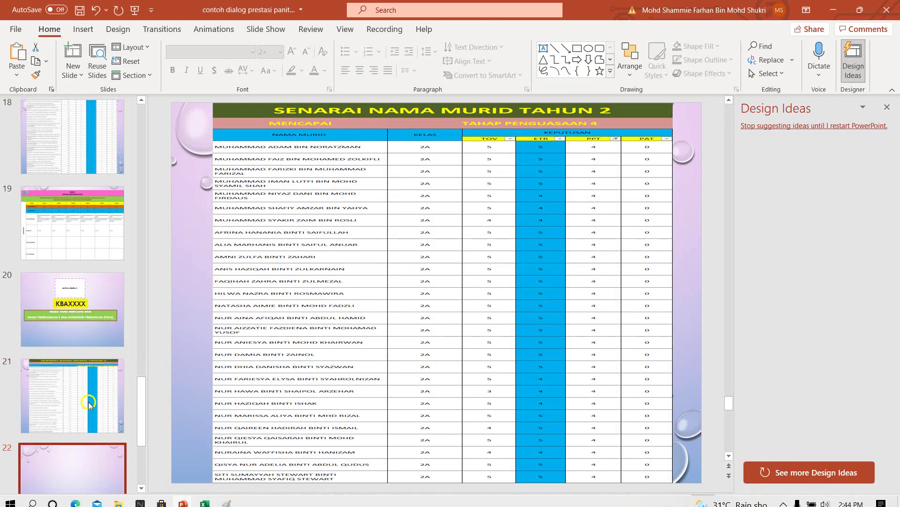
pyautogui.click(96, 349)
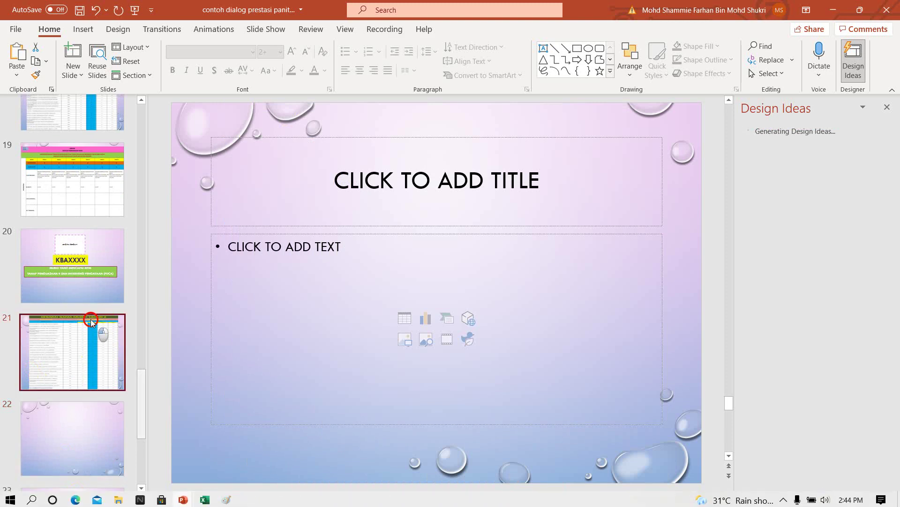
# Switch back to the HCOUNT PANITIA BI 2021 contoh workbook in Excel
pyautogui.moveTo(159, 500)
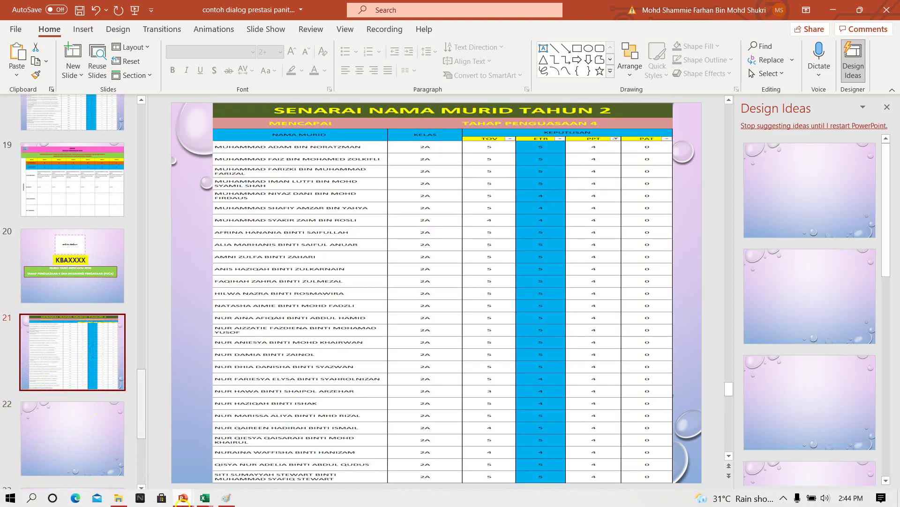
pyautogui.moveTo(200, 500)
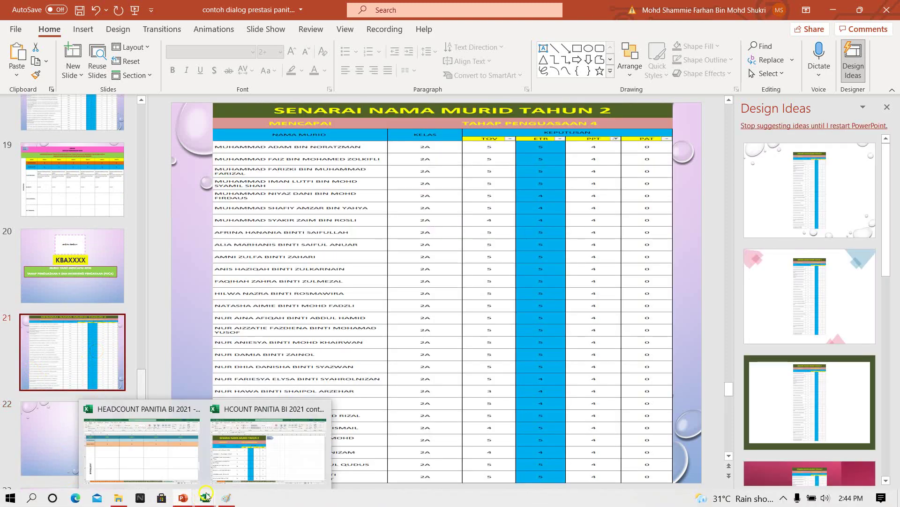
pyautogui.click(239, 471)
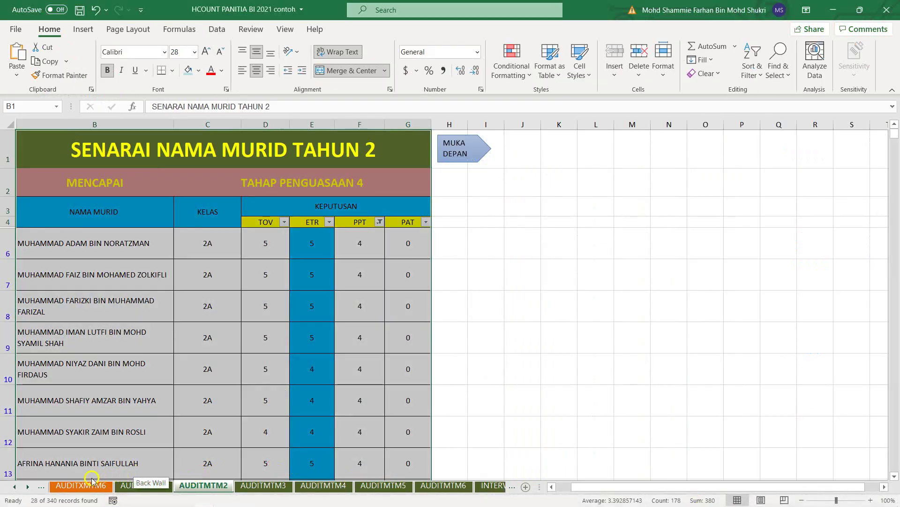
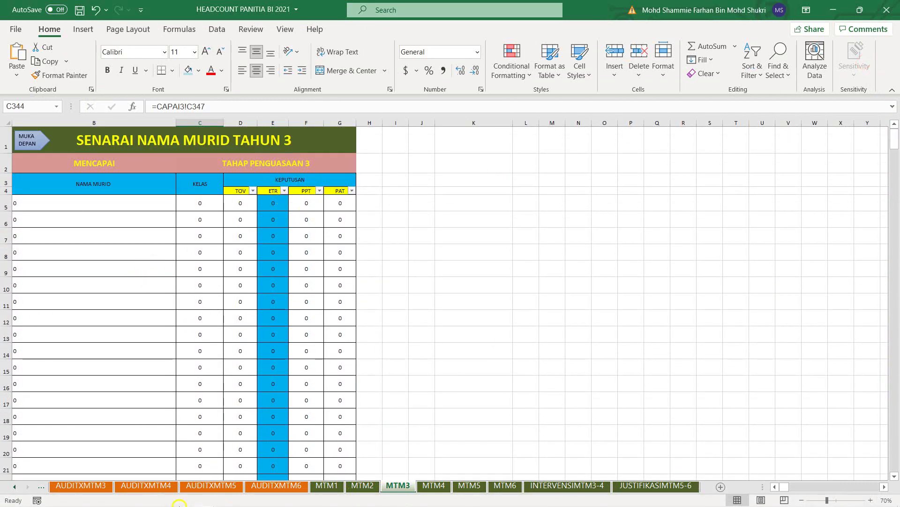
# Return to the HCOUNT PANITIA BI 2021 contoh workbook and check the PPT filter options on the AUDITMTM3 sheet
pyautogui.moveTo(205, 498)
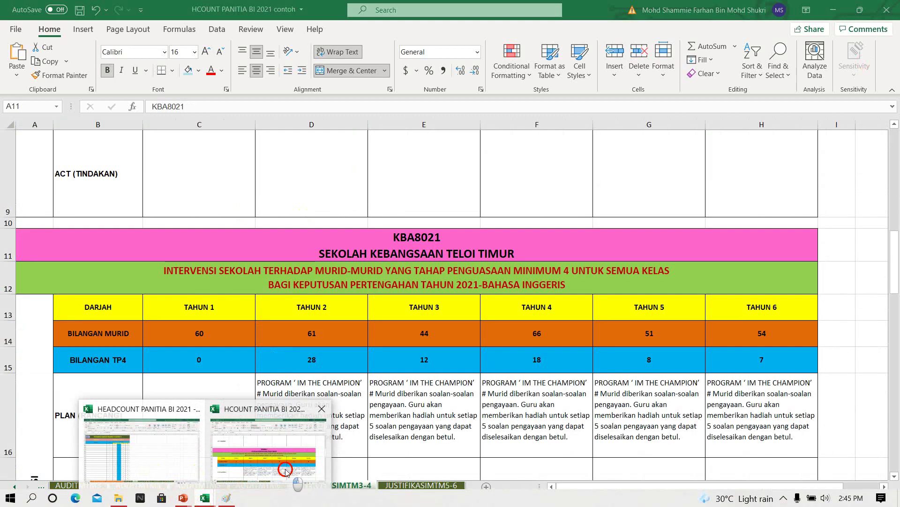
pyautogui.click(287, 469)
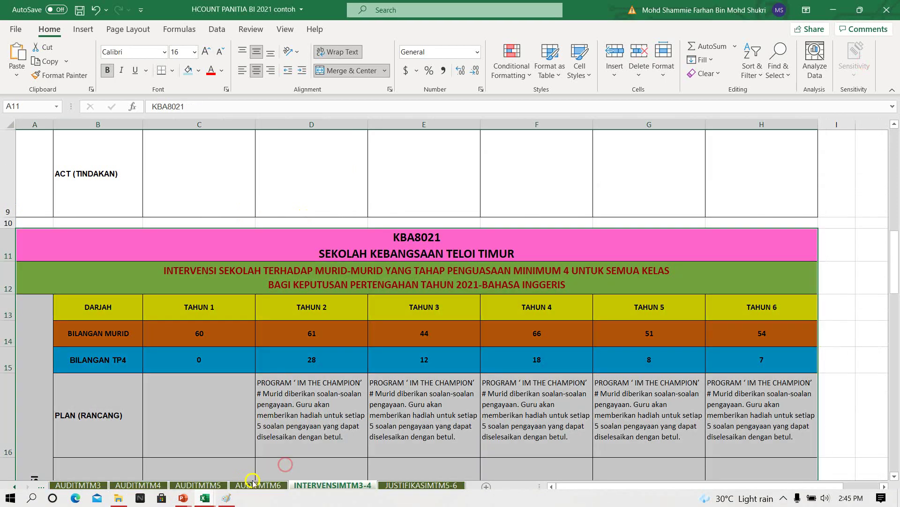
pyautogui.click(85, 486)
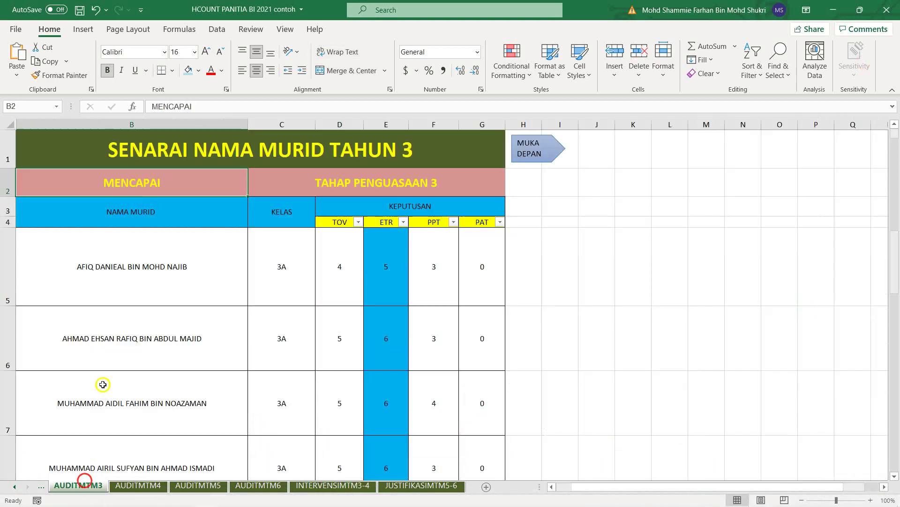
pyautogui.click(453, 222)
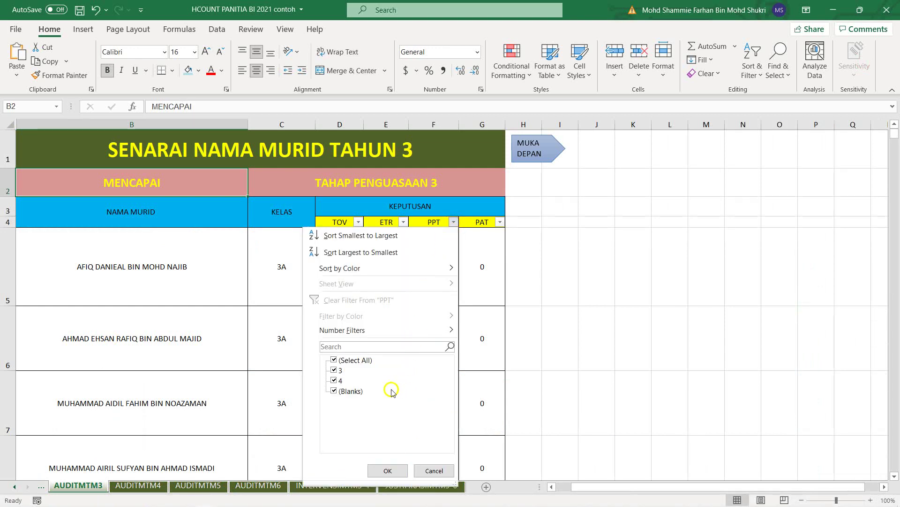
pyautogui.click(566, 392)
# Check the PPT filter options of the Tahun 5 list on the AUDITMTM5 sheet, leaving all values selected
pyautogui.click(178, 486)
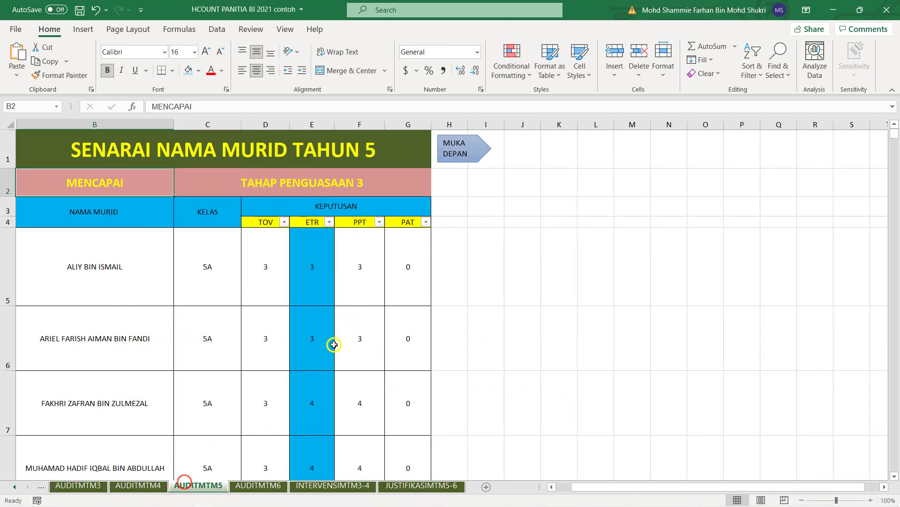
pyautogui.click(380, 223)
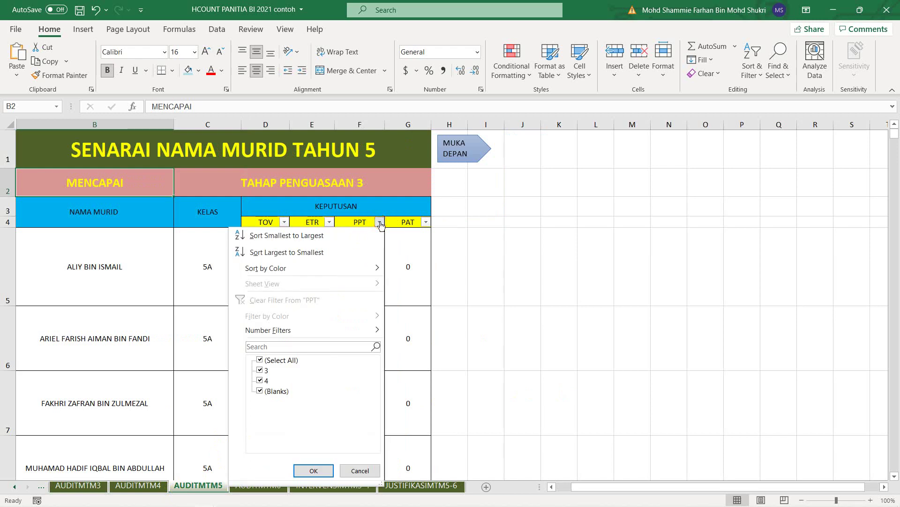
pyautogui.moveTo(234, 492)
pyautogui.click(314, 473)
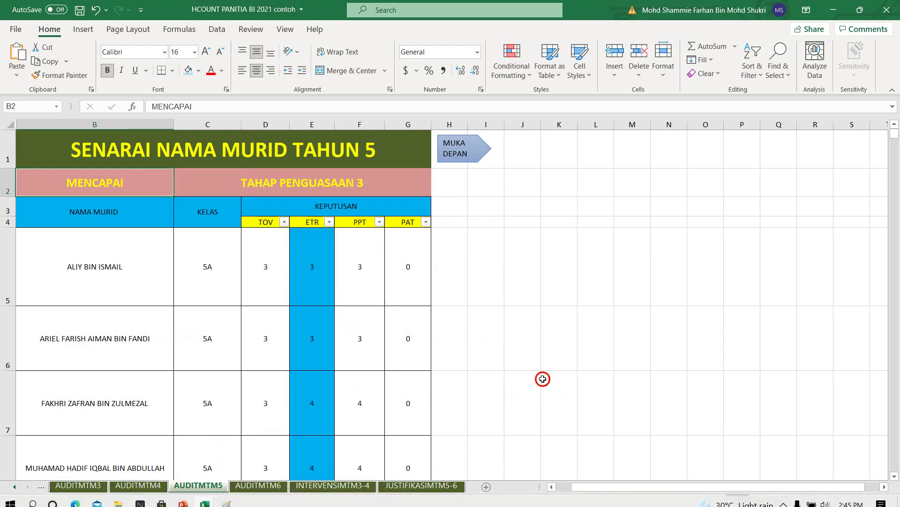
# Check the PPT filter options of the Tahun 6 list on the AUDITMTM6 sheet, leaving the filter as it is
pyautogui.click(258, 485)
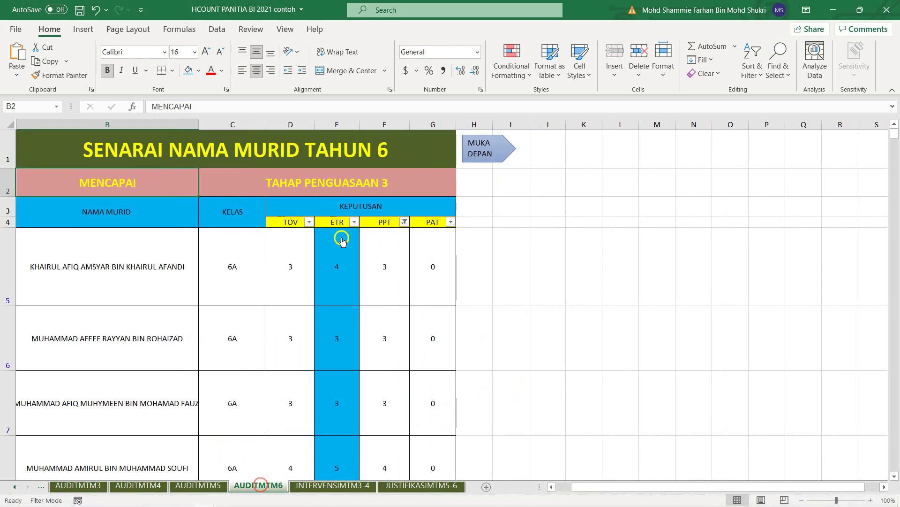
pyautogui.click(405, 222)
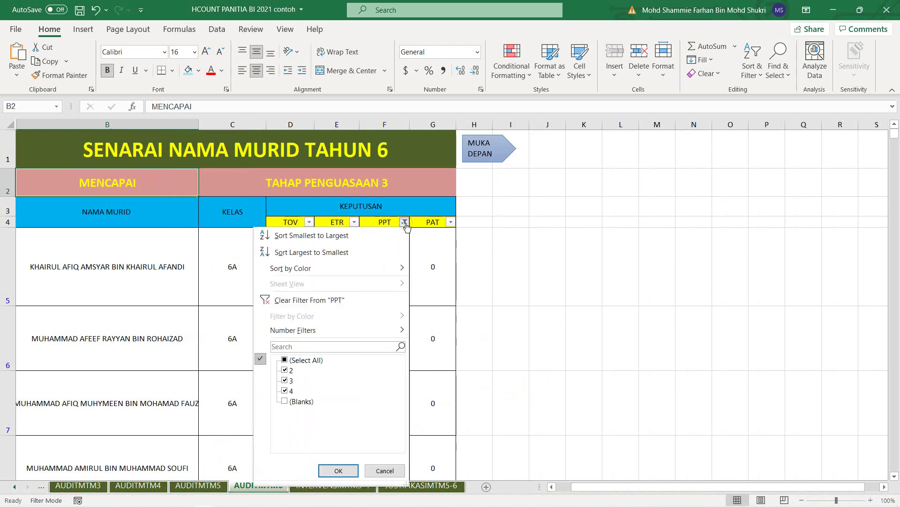
pyautogui.click(517, 256)
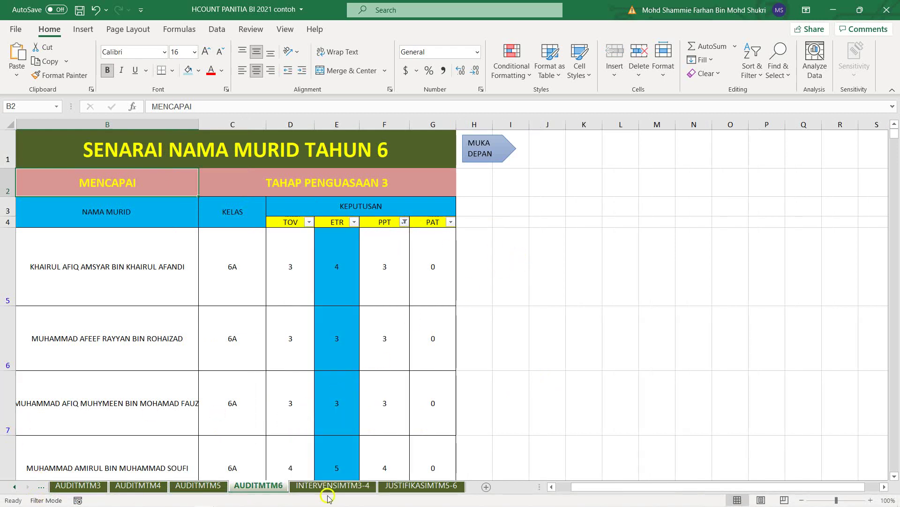
# On the JUSTIFIKASIMTM5-6 sheet, enter "MURID-MURID INI DAPAT MENERANGKAN SETIAP STANDARD PELAJARAN MENGIKUT APA YANG DIPELAJARI DENGAN BAIK" in cell B6 for Tahun 1
pyautogui.click(406, 485)
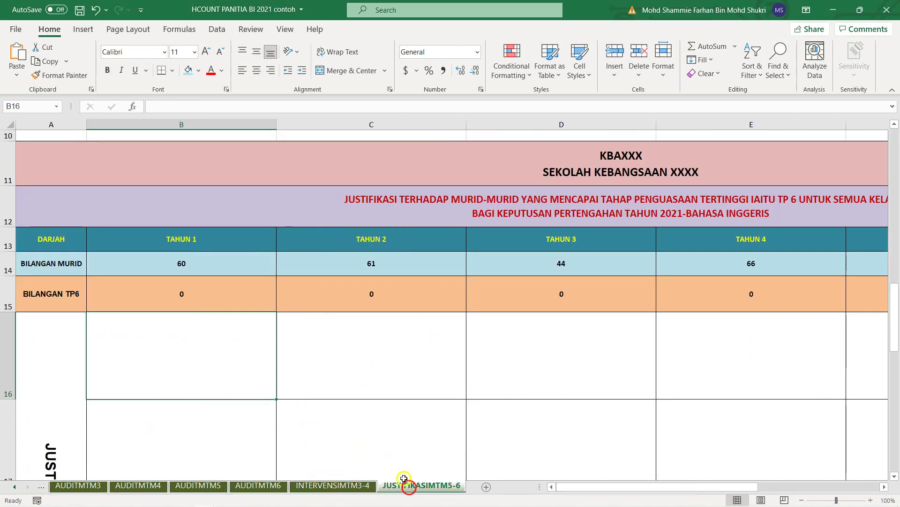
pyautogui.click(212, 345)
pyautogui.doubleClick(212, 345)
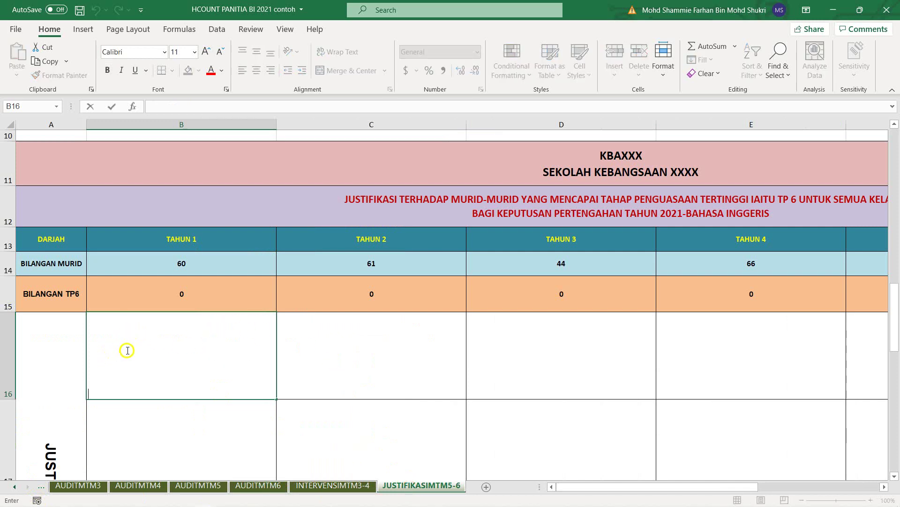
pyautogui.scroll(4, 566, 280)
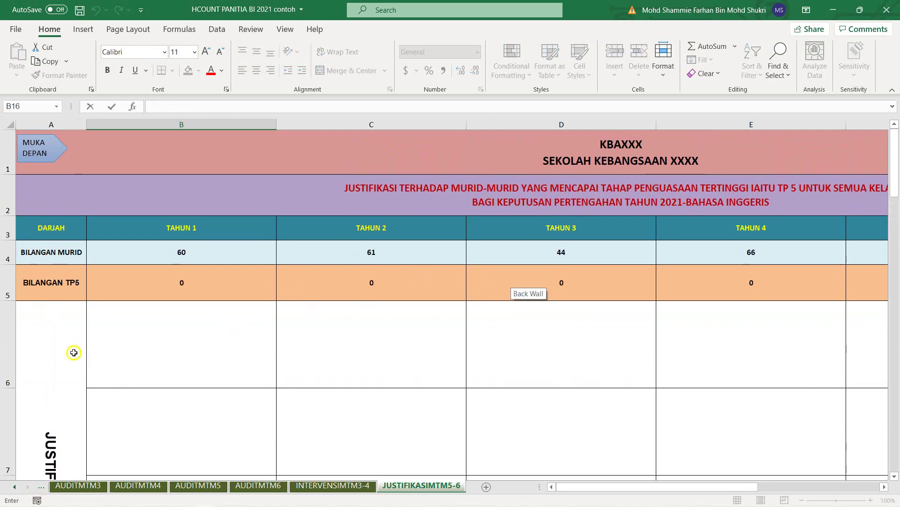
pyautogui.click(193, 333)
pyautogui.doubleClick(194, 333)
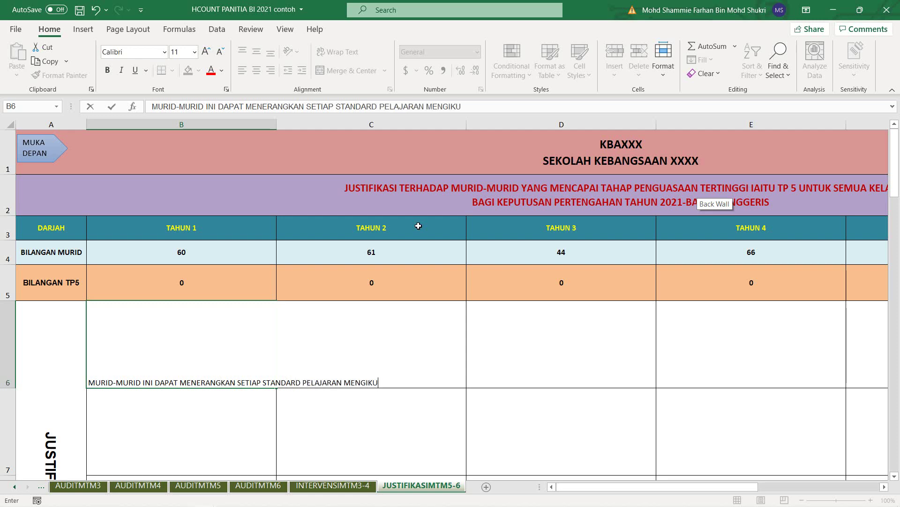
pyautogui.write('APA YANG ')
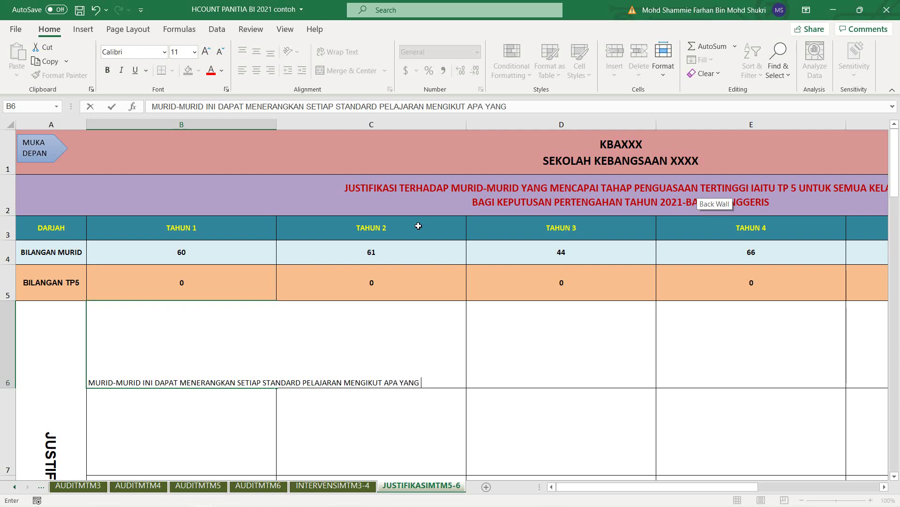
pyautogui.write('DIPELAJA')
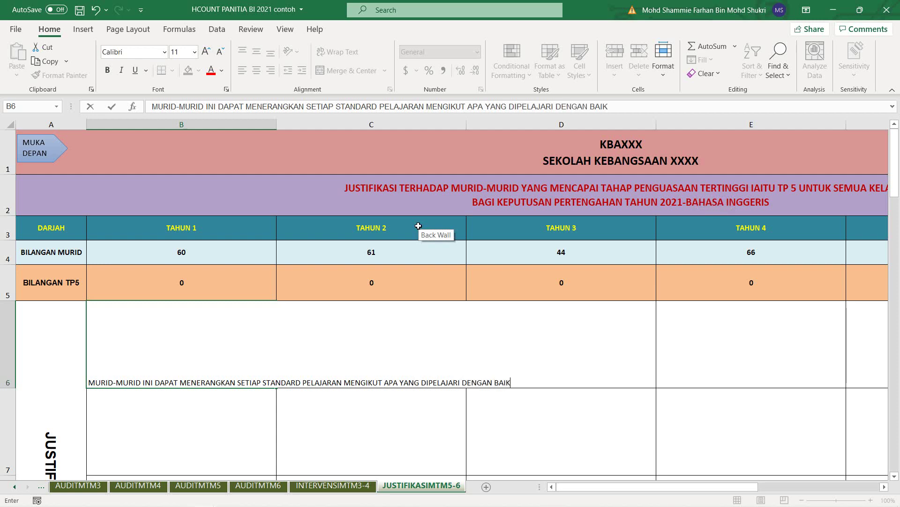
pyautogui.write('RI DENGAN BAIK')
pyautogui.press('Return')
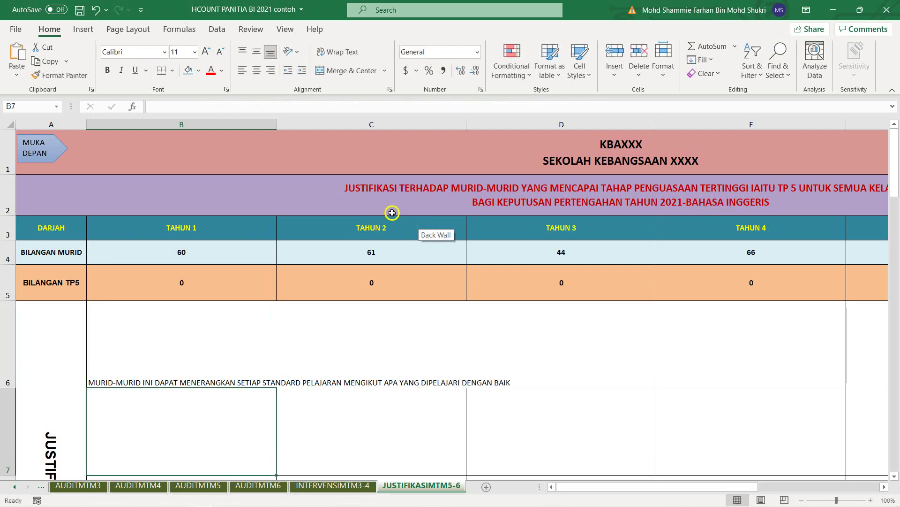
# Wrap the text of the Tahun 1 justification in cell B6 and align it to the middle vertically and to the left
pyautogui.click(227, 344)
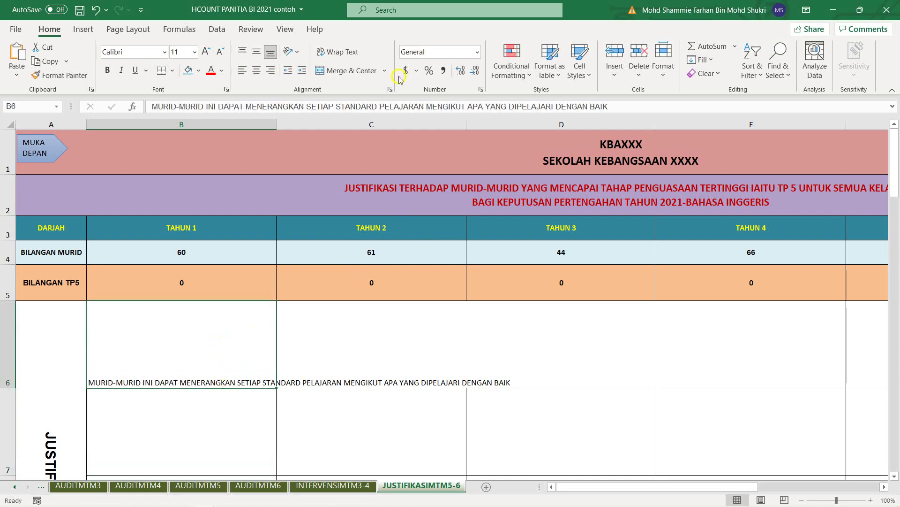
pyautogui.click(342, 52)
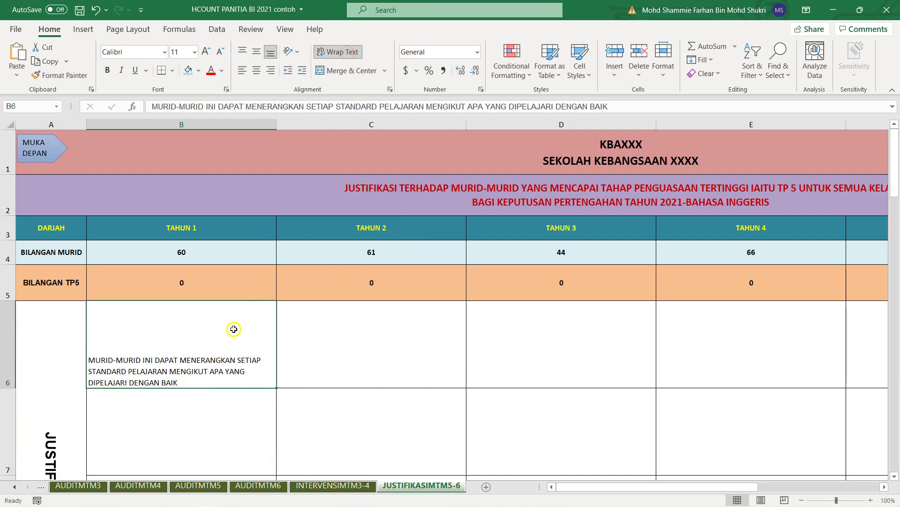
pyautogui.click(256, 52)
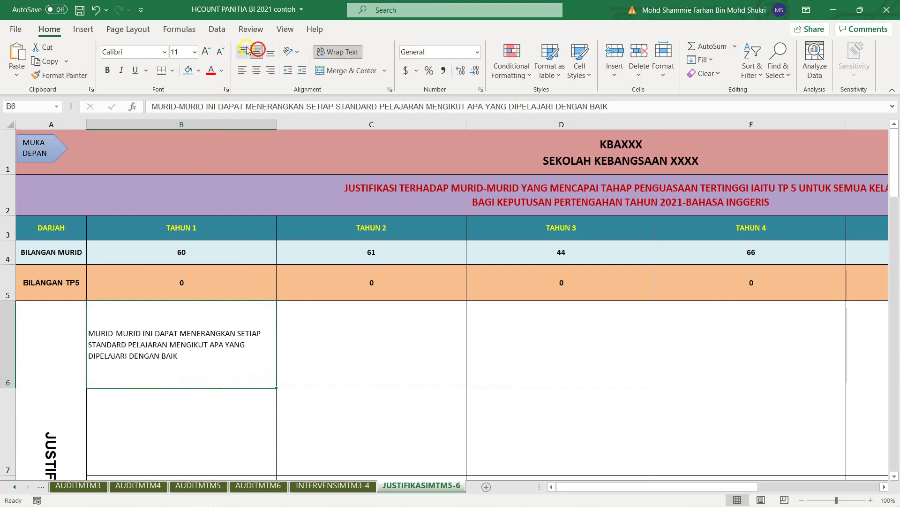
pyautogui.click(242, 72)
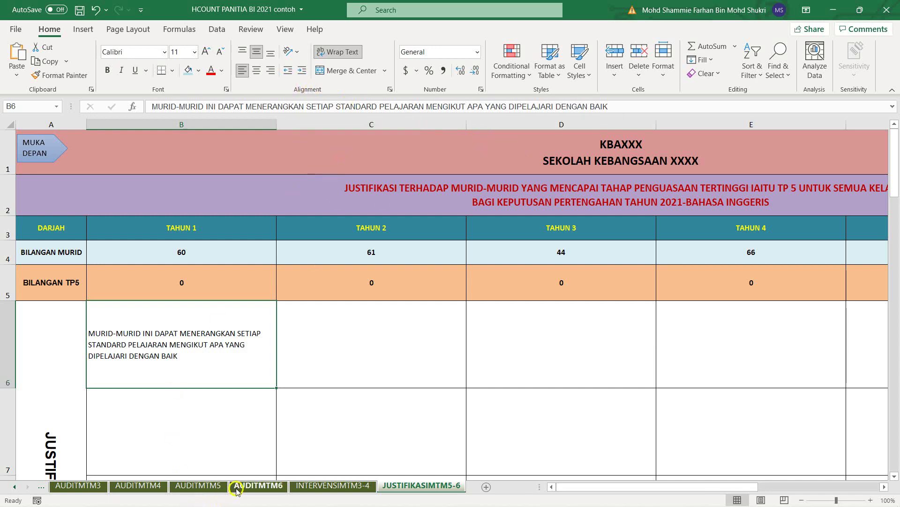
# Glance at the AUDITMTM6 list, switch to the PowerPoint presentation and view slide 23 and the empty slide 24
pyautogui.click(258, 485)
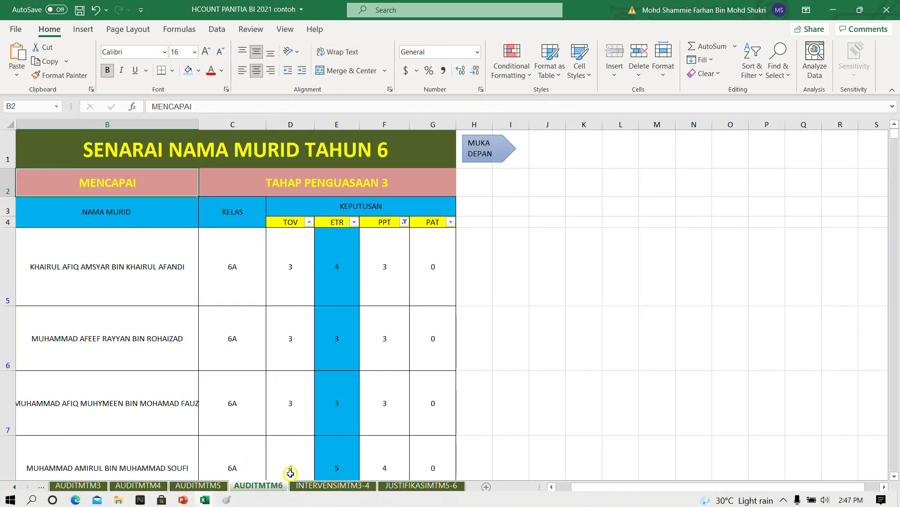
pyautogui.click(400, 486)
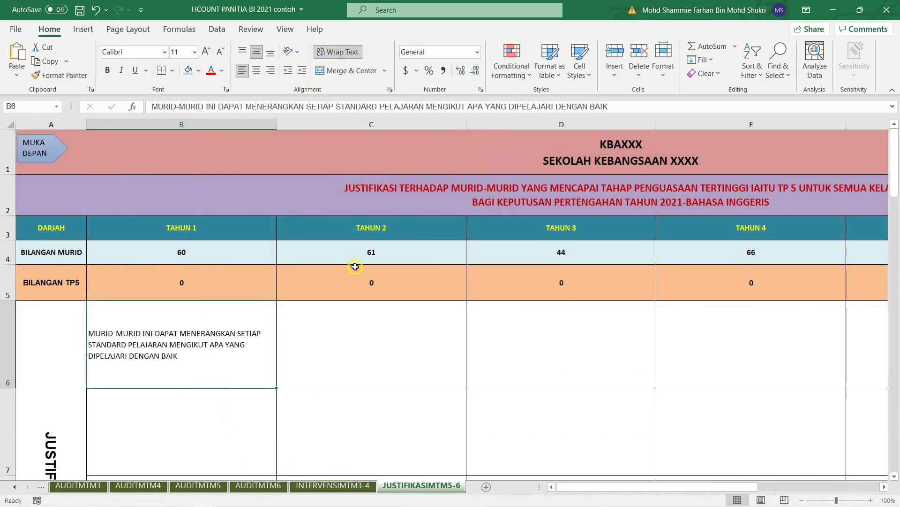
pyautogui.moveTo(12, 491)
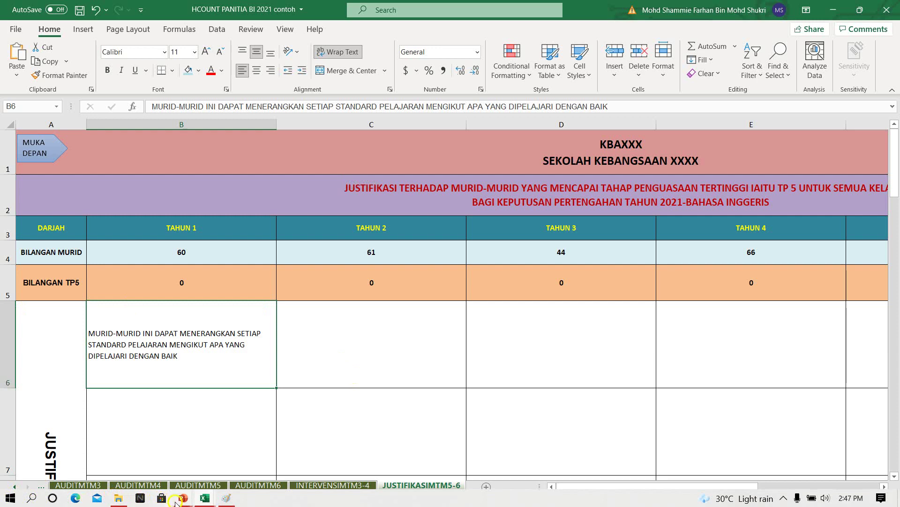
pyautogui.moveTo(176, 501)
pyautogui.click(52, 458)
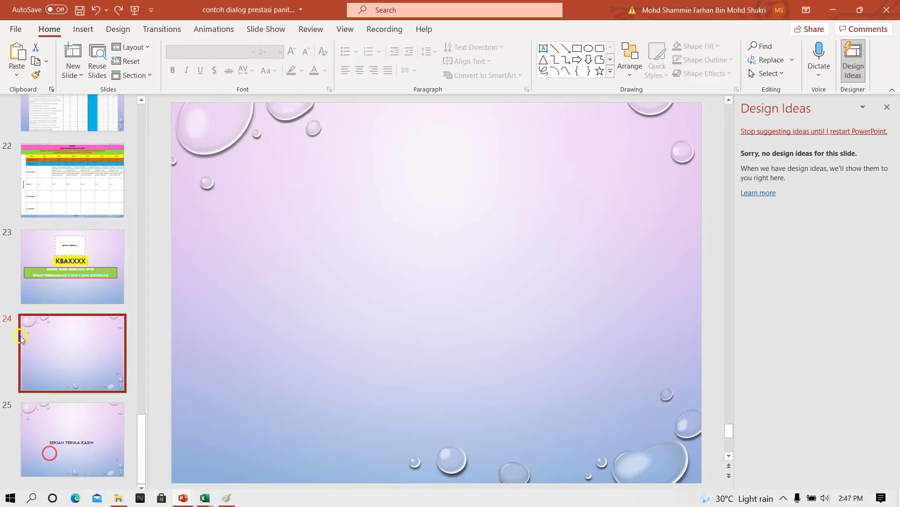
pyautogui.scroll(2, 28, 337)
pyautogui.scroll(-2, 70, 347)
pyautogui.click(74, 360)
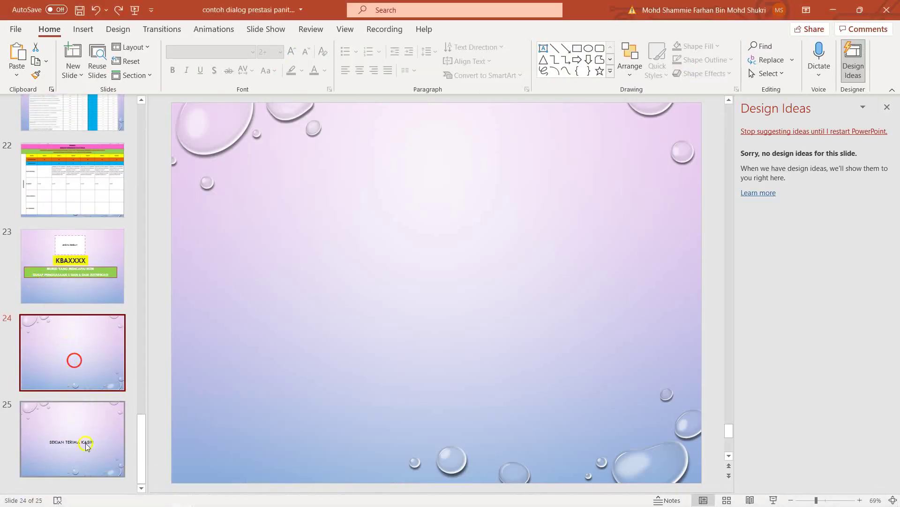
pyautogui.click(73, 252)
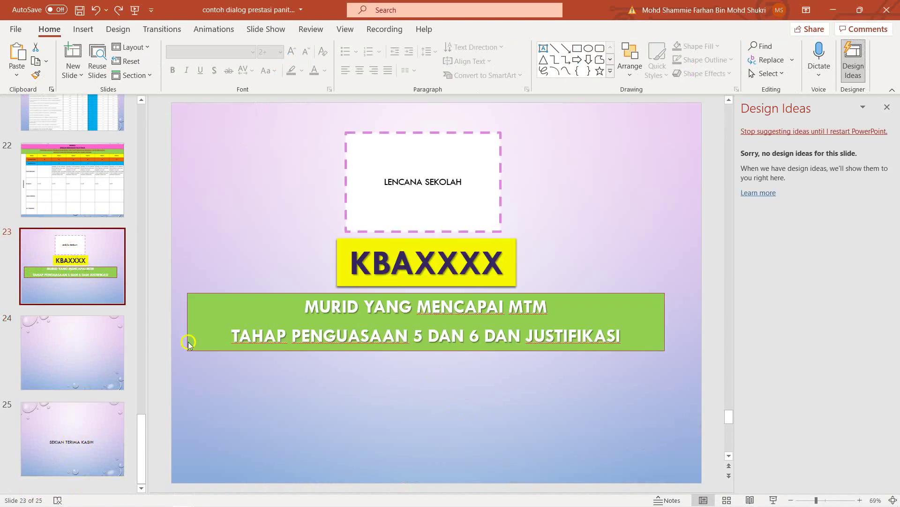
pyautogui.click(44, 360)
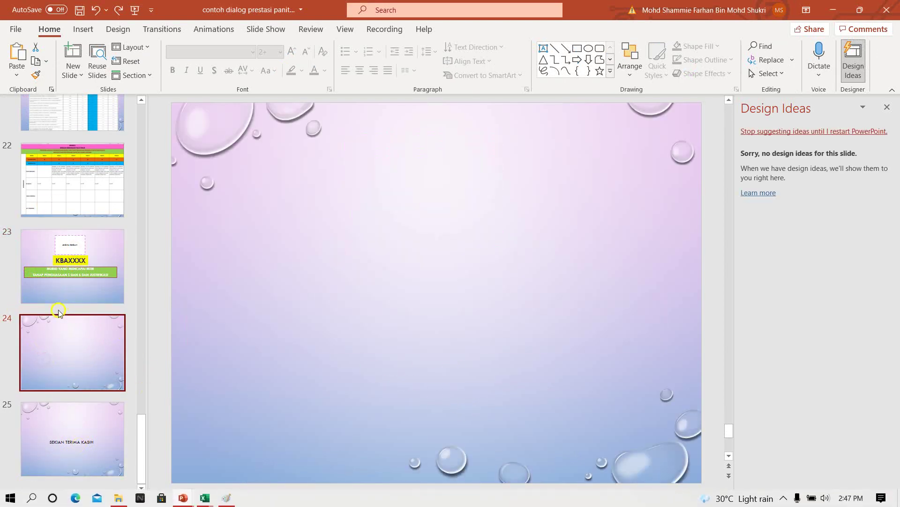
# Switch to the HEADCOUNT PANITIA BI 2021 workbook in Excel and set the level heading on the MTM6 sheet to TAHAP PENGUASAAN 5
pyautogui.moveTo(159, 503)
pyautogui.moveTo(204, 499)
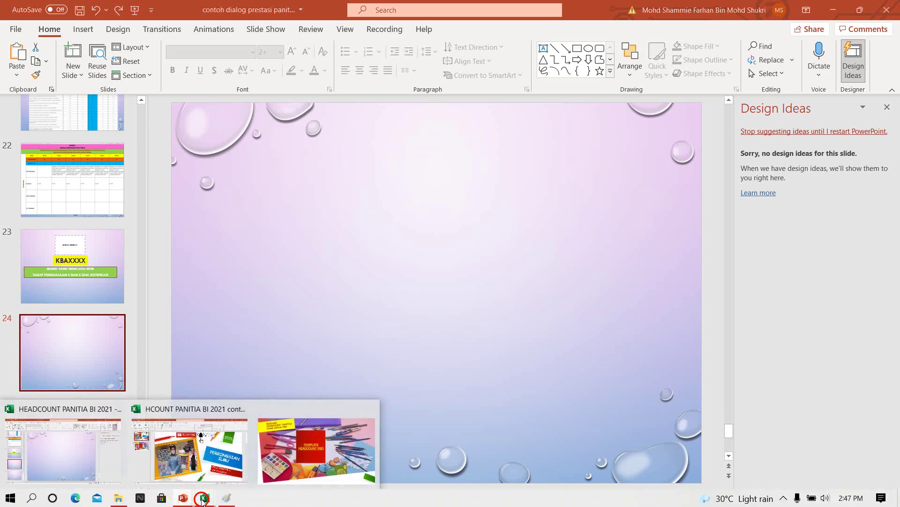
pyautogui.click(162, 455)
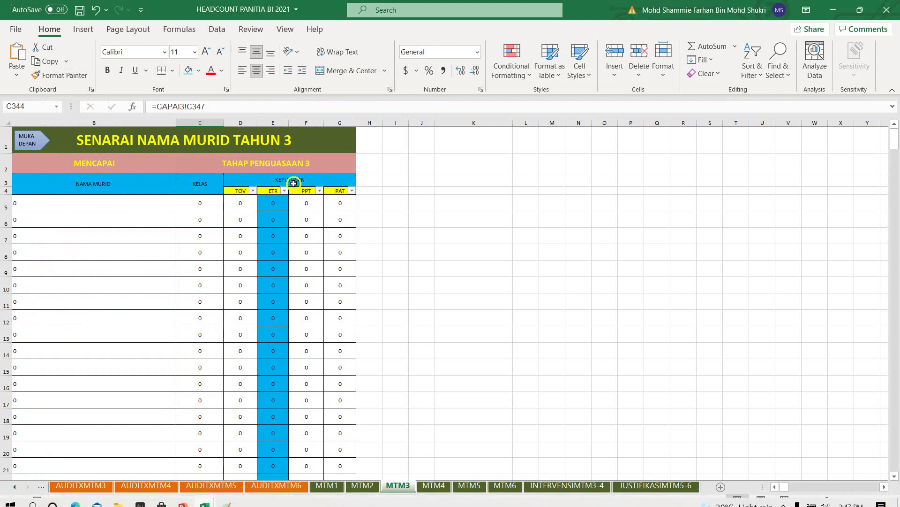
pyautogui.click(304, 163)
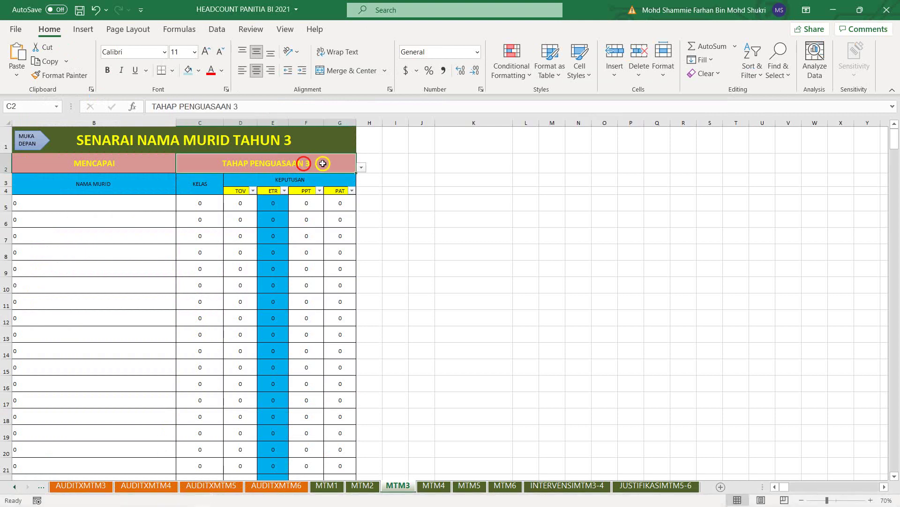
pyautogui.click(282, 486)
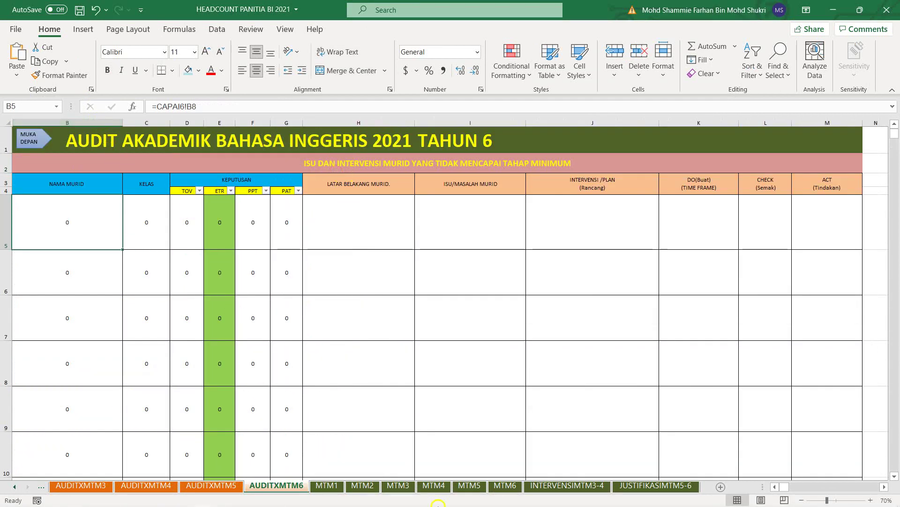
pyautogui.click(505, 485)
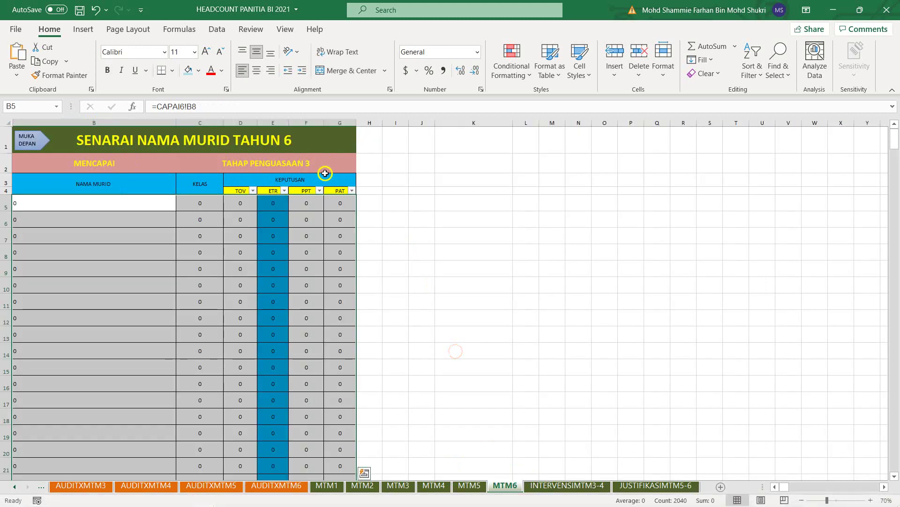
pyautogui.click(308, 164)
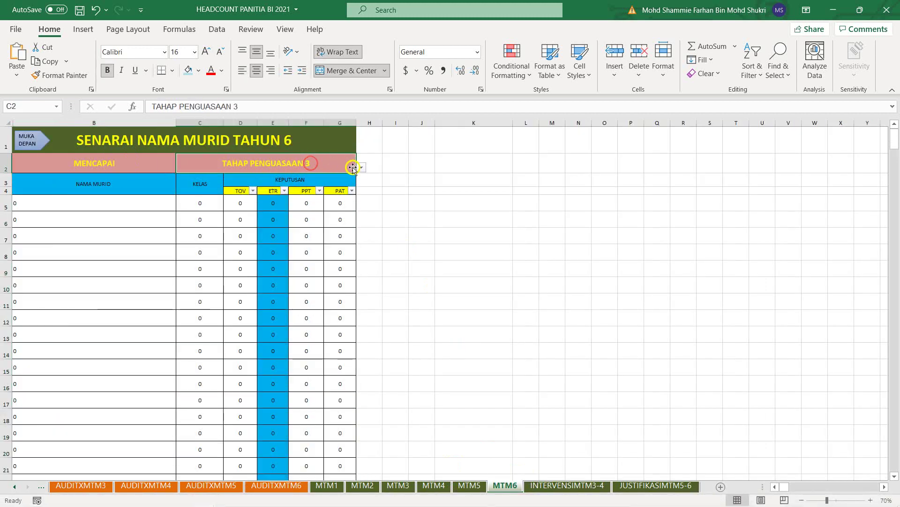
pyautogui.click(361, 167)
pyautogui.click(347, 191)
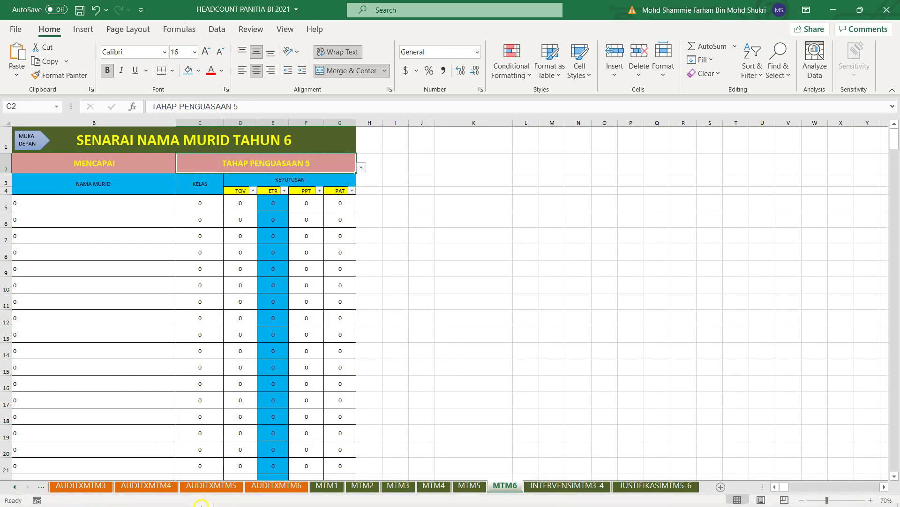
# Switch to the HCOUNT PANITIA BI 2021 contoh workbook and open the AUDITMTM6 sheet
pyautogui.moveTo(203, 501)
pyautogui.click(173, 485)
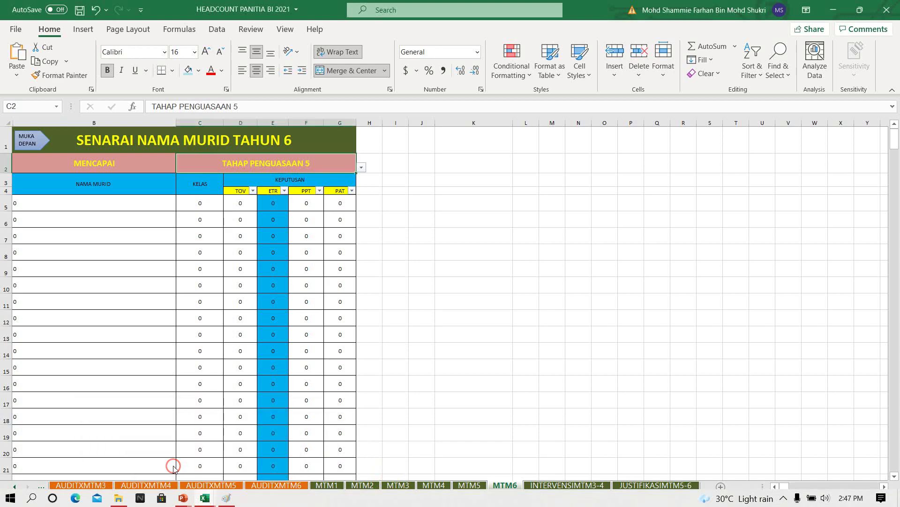
pyautogui.moveTo(212, 501)
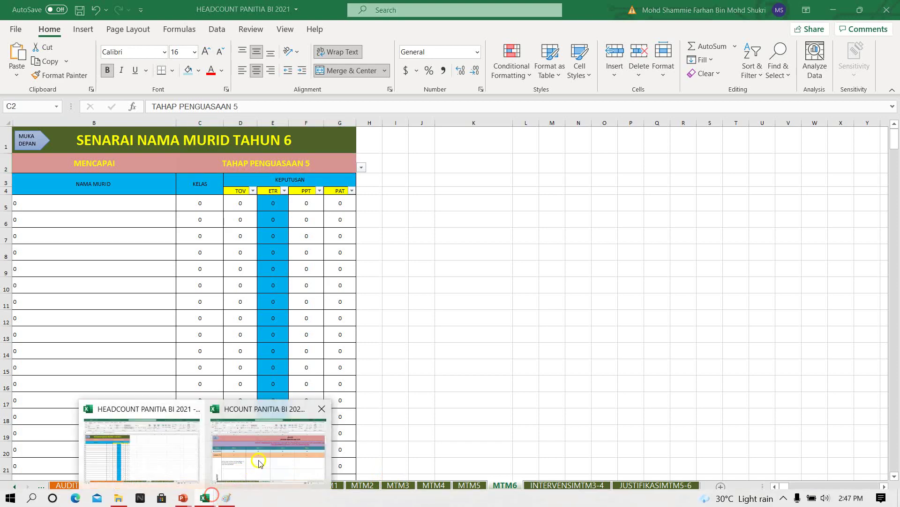
pyautogui.click(258, 459)
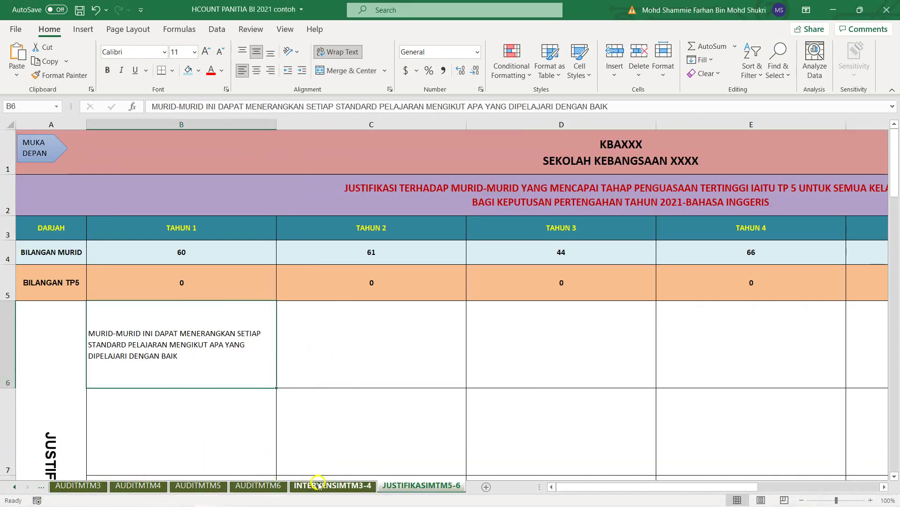
pyautogui.click(258, 484)
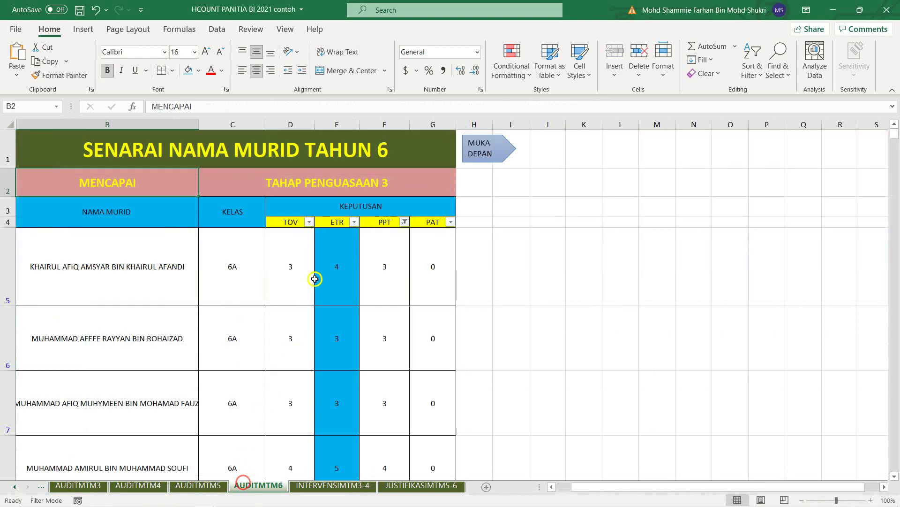
# Filter the PPT column of the Tahun 6 pupil list to show only value 4
pyautogui.click(404, 221)
pyautogui.click(285, 360)
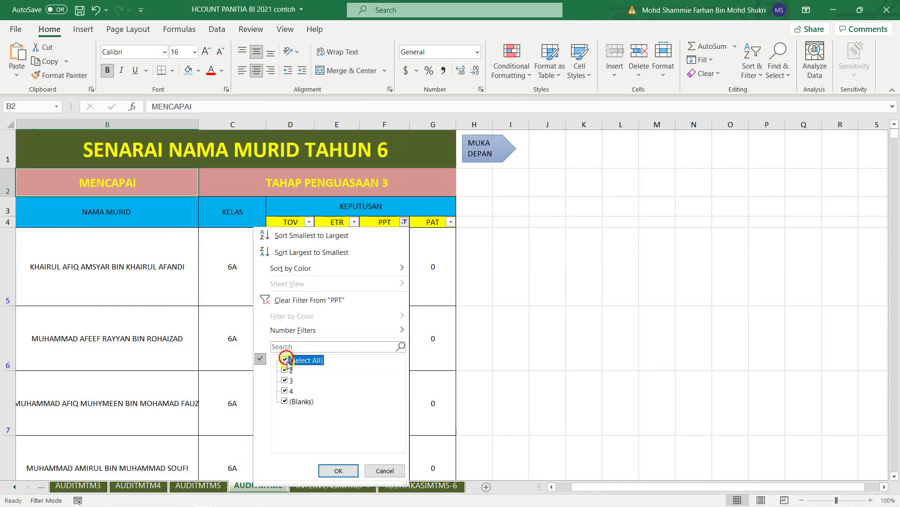
pyautogui.click(284, 360)
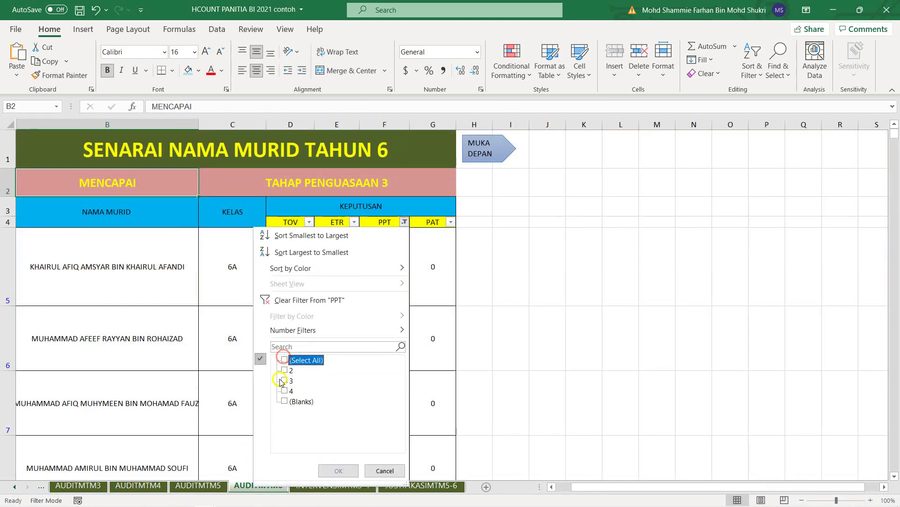
pyautogui.click(285, 390)
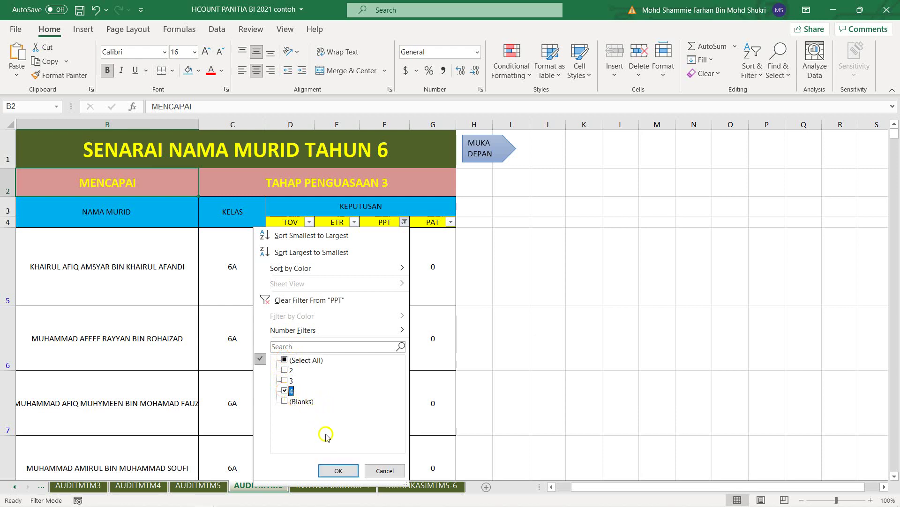
pyautogui.click(332, 467)
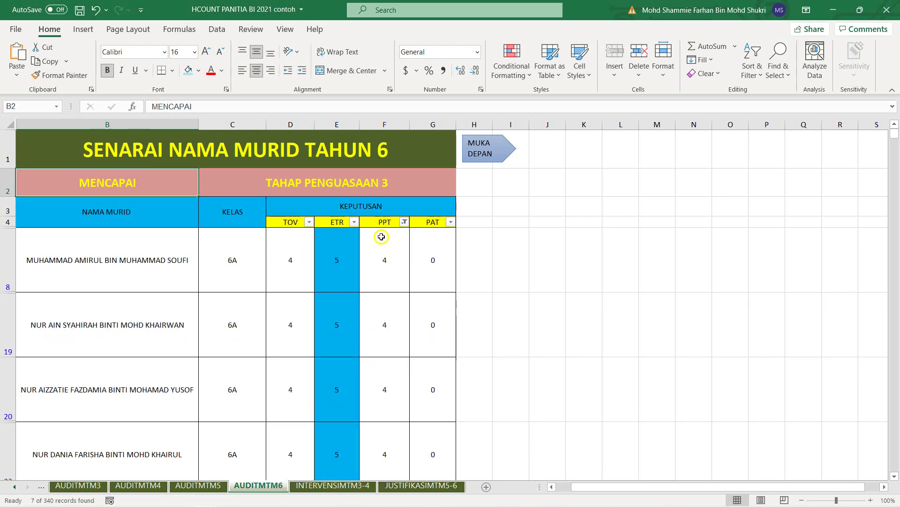
pyautogui.click(354, 222)
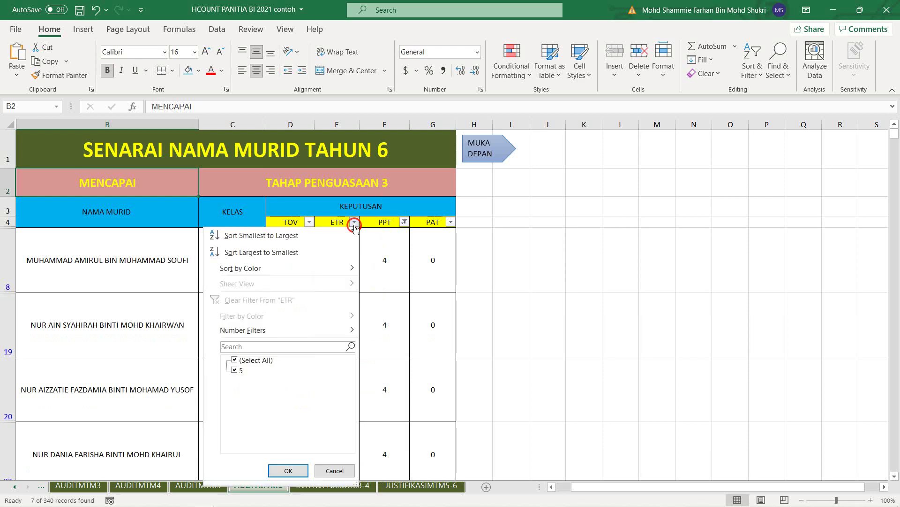
pyautogui.click(592, 237)
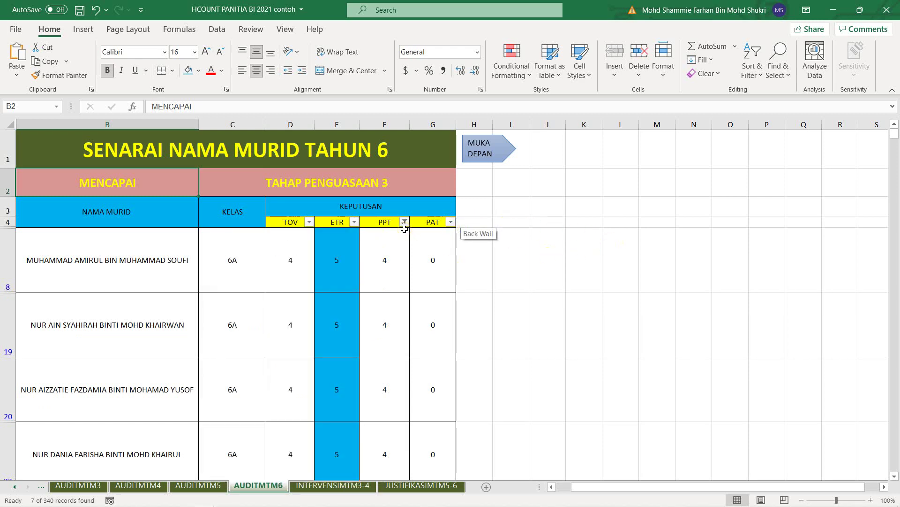
# Set the level heading of the Tahun 6 pupil list to TAHAP PENGUASAAN 5
pyautogui.click(425, 180)
pyautogui.click(462, 193)
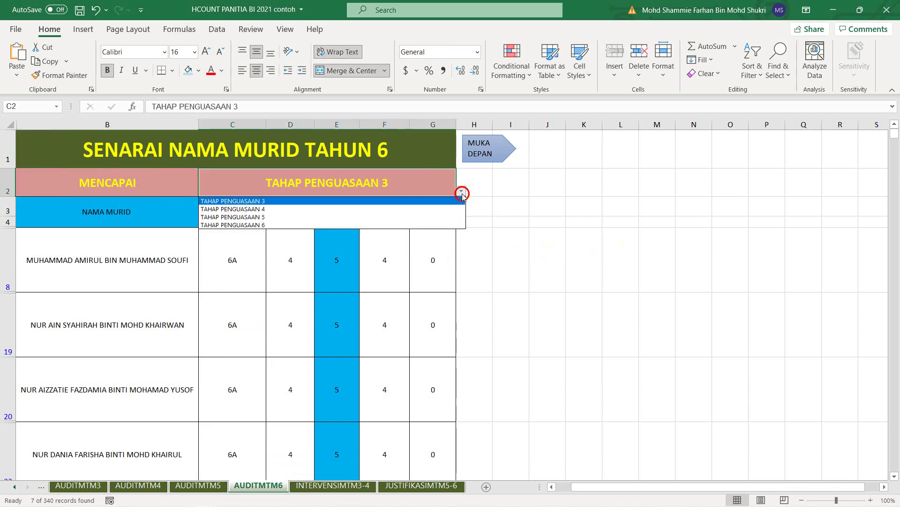
pyautogui.click(377, 216)
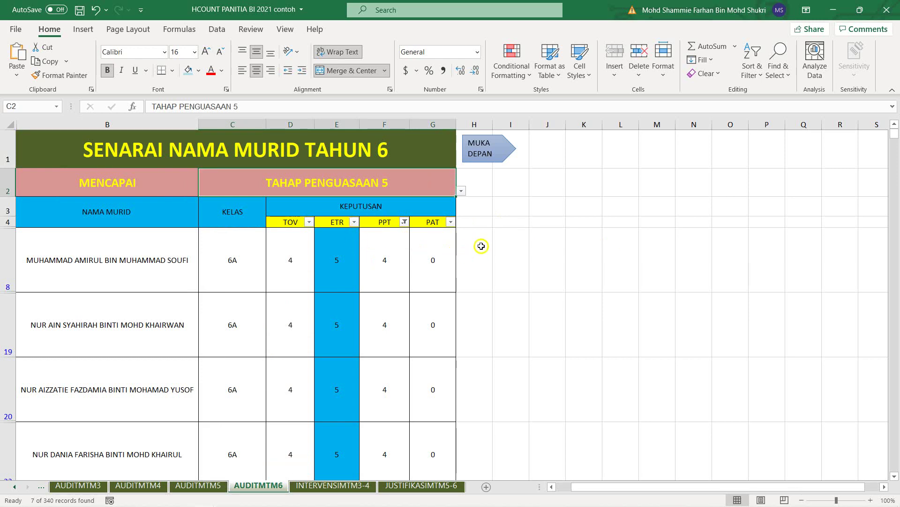
# Copy the filtered Tahun 6 pupil list together with its title and heading rows
pyautogui.scroll(-3, 398, 253)
pyautogui.scroll(5, 398, 254)
pyautogui.moveTo(82, 165); pyautogui.dragTo(181, 446)
pyautogui.click(50, 64)
pyautogui.scroll(5, 94, 208)
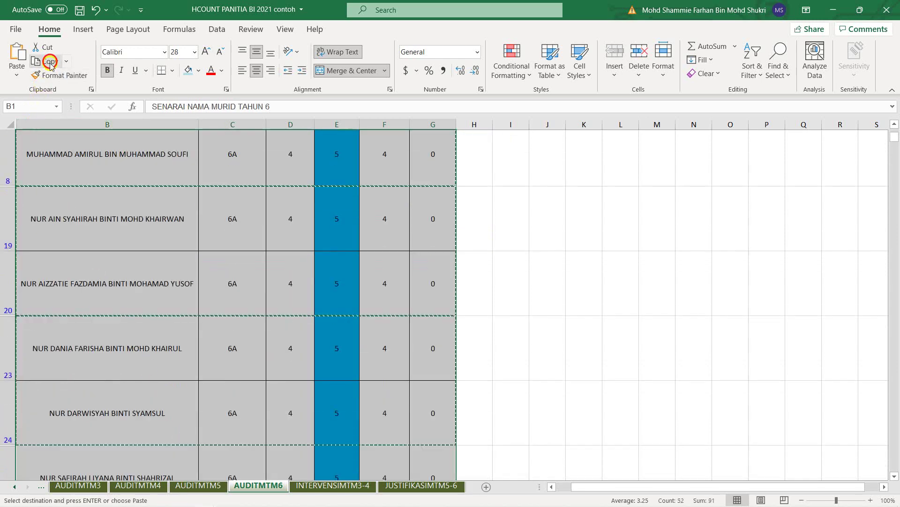
pyautogui.click(706, 291)
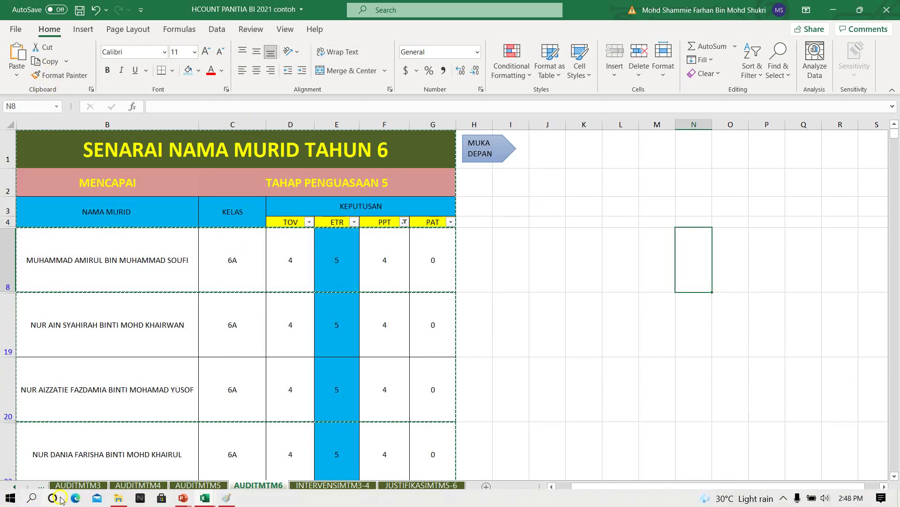
# Go back through the sheets to AUDITXMTM6 and view the Tahun 6 audit of pupils below the minimum level
pyautogui.click(14, 486)
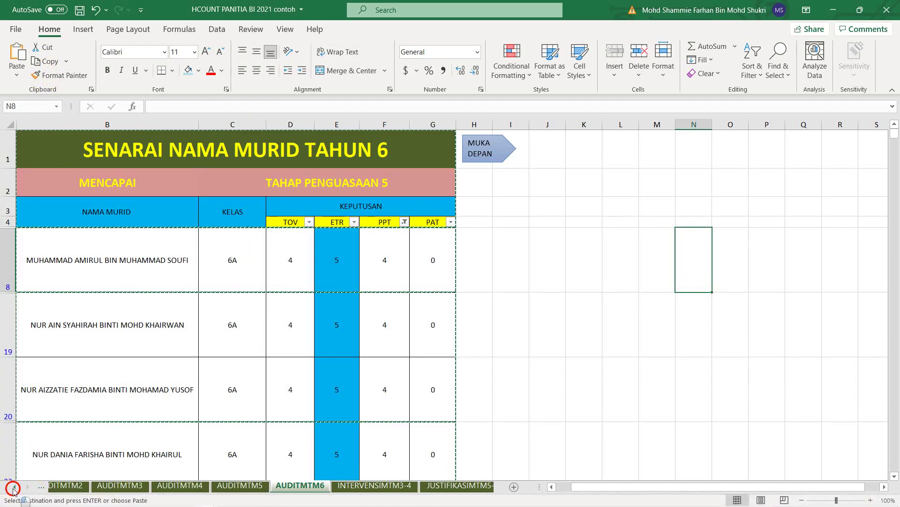
pyautogui.click(14, 487)
pyautogui.click(13, 487)
pyautogui.click(14, 487)
pyautogui.click(14, 487)
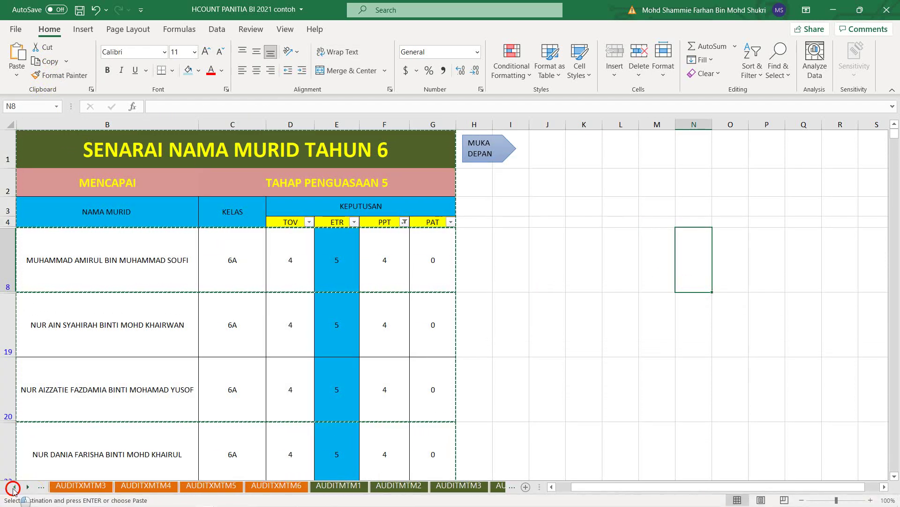
pyautogui.click(14, 487)
pyautogui.click(14, 487)
pyautogui.click(14, 487)
pyautogui.click(215, 485)
pyautogui.click(280, 485)
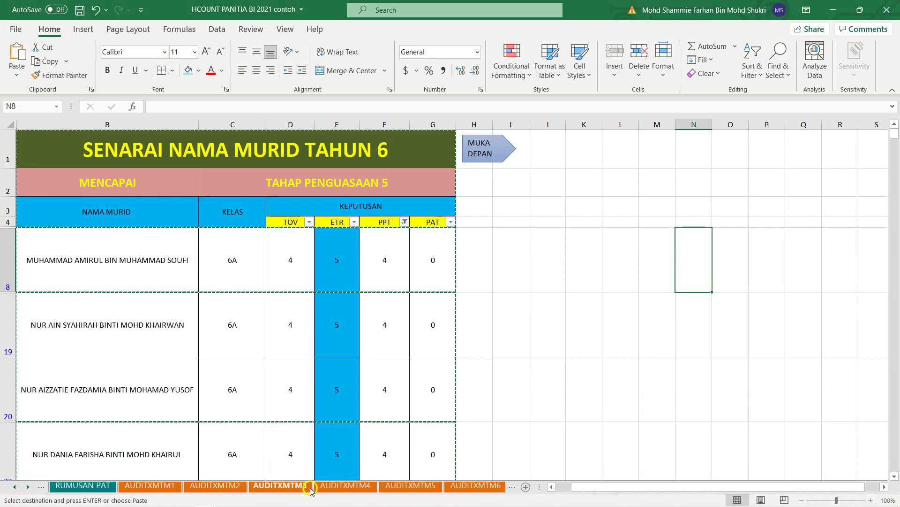
pyautogui.click(345, 485)
pyautogui.click(410, 485)
pyautogui.click(463, 486)
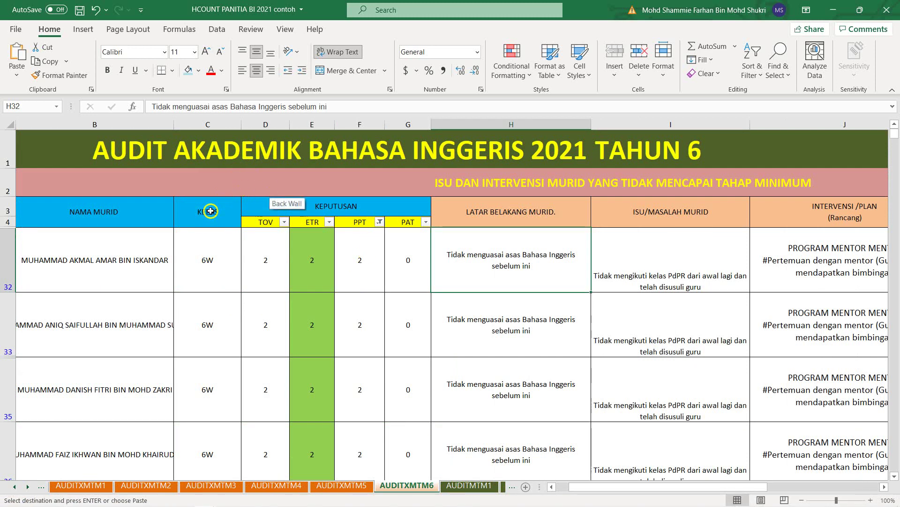
# Open the CAPAI5 sheet with the Tahun 5 English assessment results
pyautogui.click(17, 488)
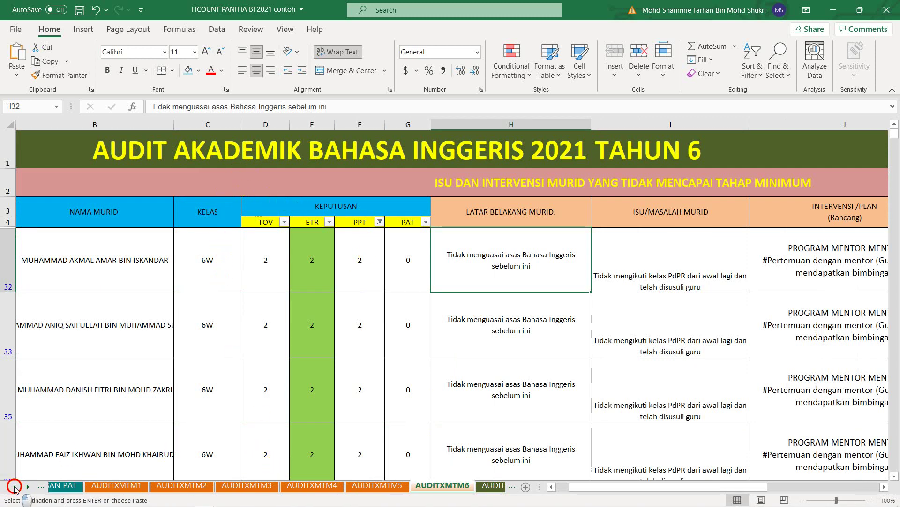
pyautogui.click(16, 487)
pyautogui.click(16, 488)
pyautogui.click(15, 488)
pyautogui.click(15, 488)
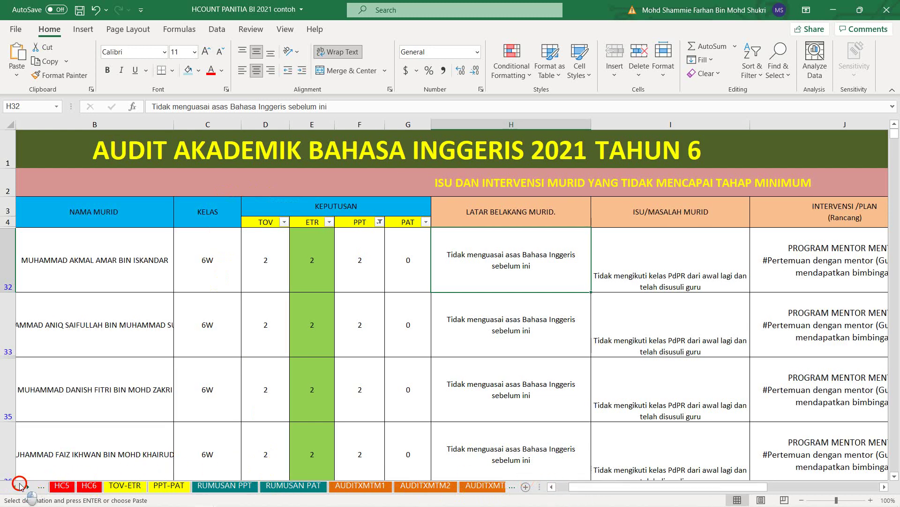
pyautogui.click(17, 487)
pyautogui.click(17, 487)
pyautogui.click(16, 487)
pyautogui.click(16, 487)
pyautogui.click(16, 487)
pyautogui.click(16, 486)
pyautogui.click(17, 487)
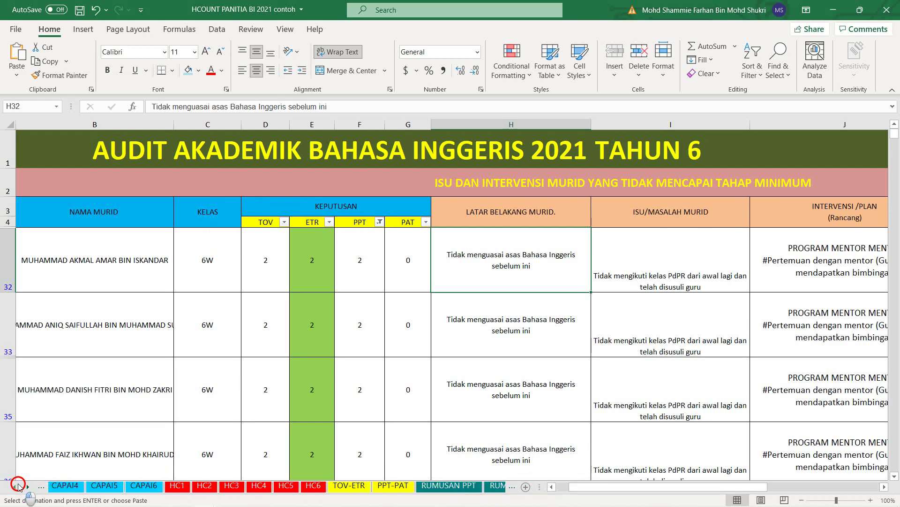
pyautogui.click(16, 487)
pyautogui.click(17, 487)
pyautogui.click(17, 487)
pyautogui.click(17, 487)
pyautogui.click(18, 486)
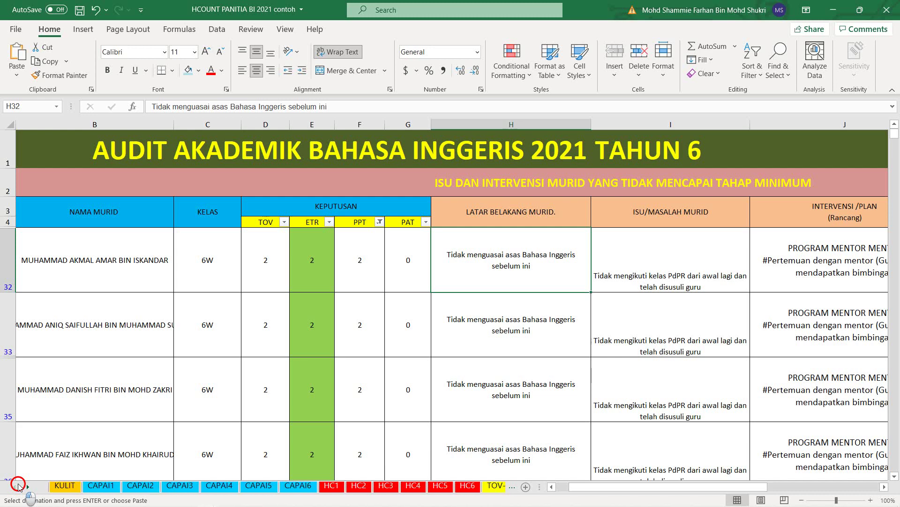
pyautogui.click(259, 485)
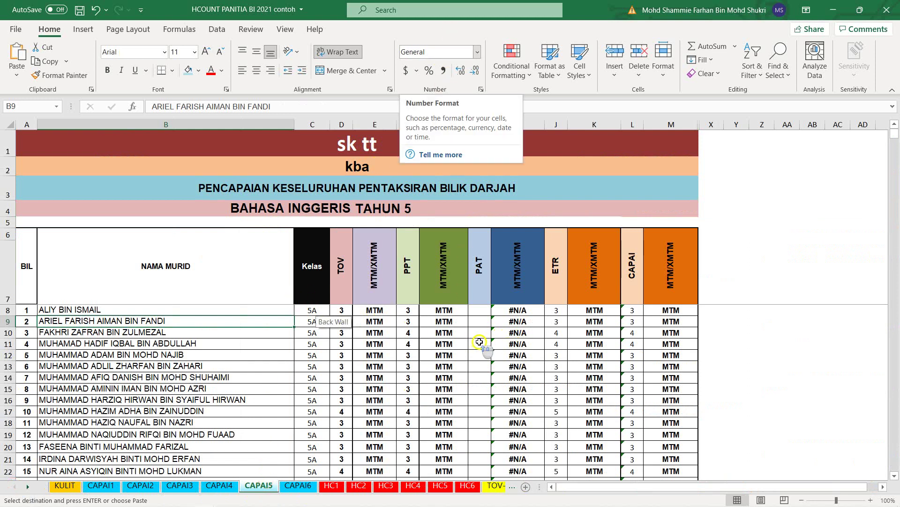
pyautogui.click(409, 312)
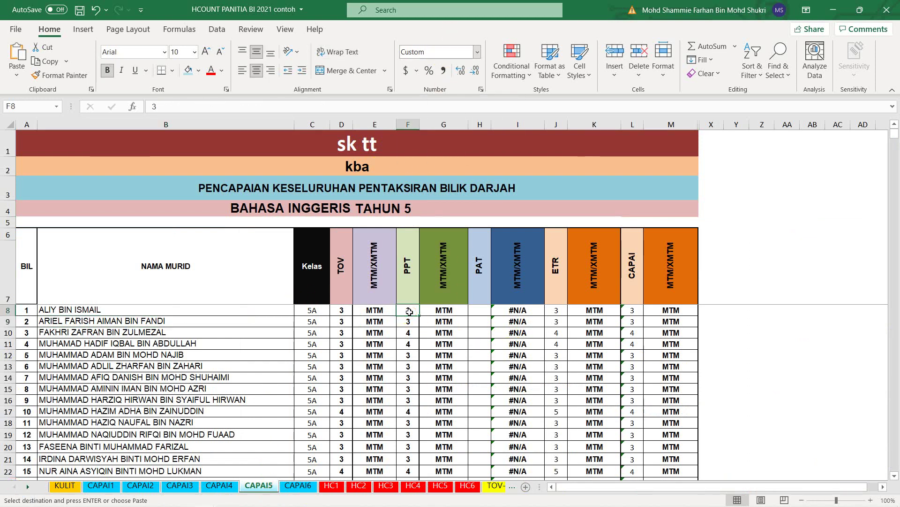
pyautogui.click(410, 332)
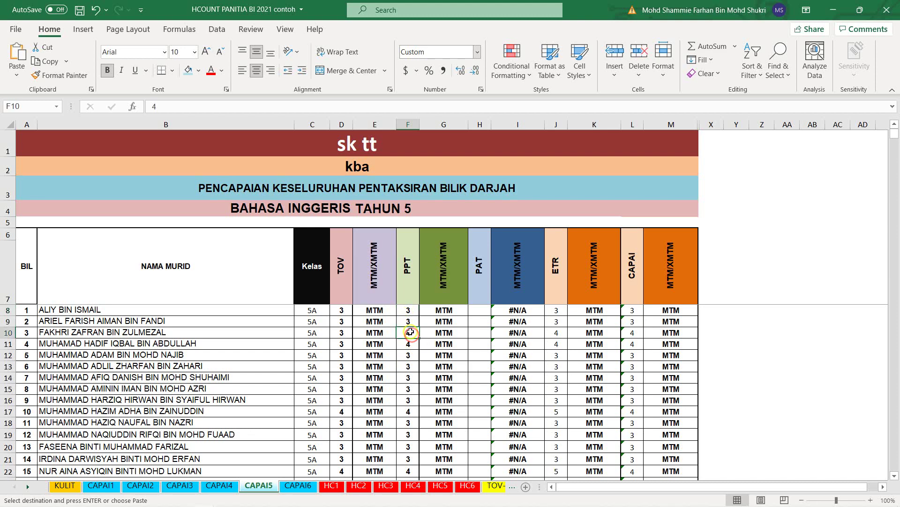
pyautogui.write('55')
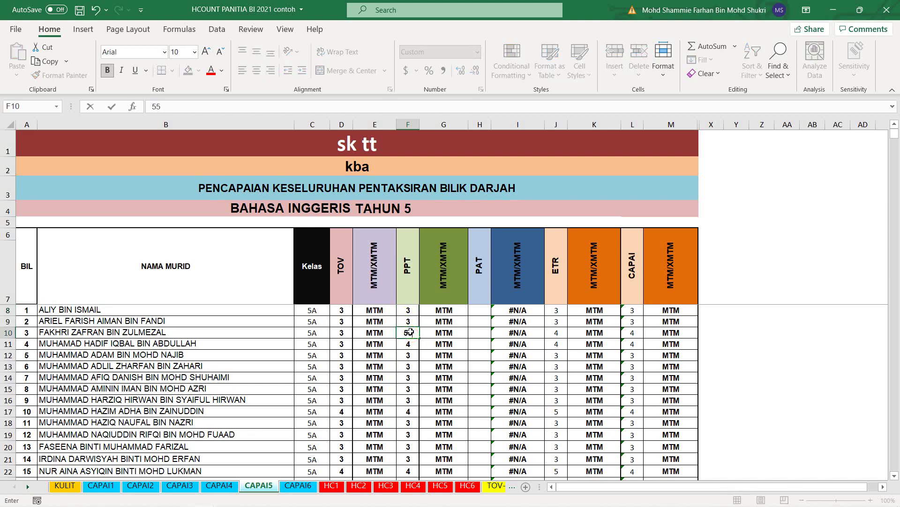
pyautogui.press('Return')
pyautogui.press('BackSpace')
pyautogui.press('Return')
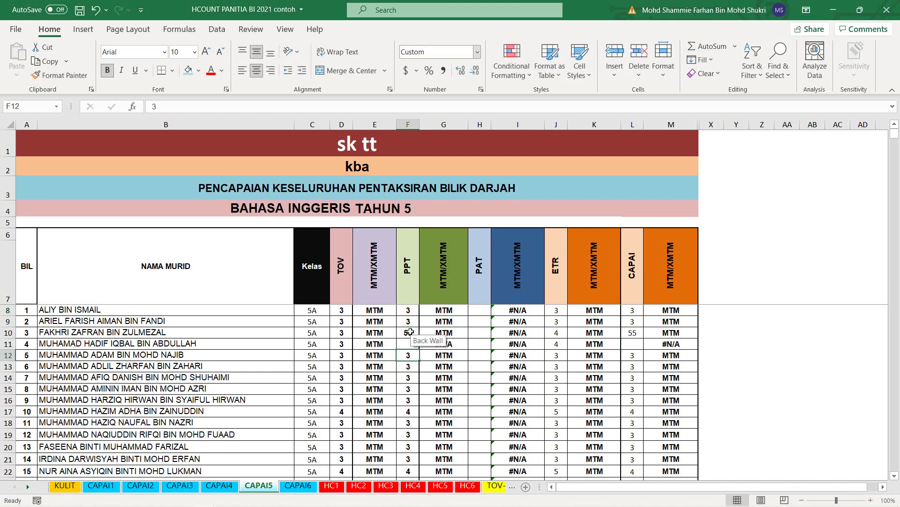
# Enter a PPT level of 5 for the Tahun 5 pupils in cells F11 to F19
pyautogui.press('Up')
pyautogui.write('5')
pyautogui.press('Return')
pyautogui.write('5')
pyautogui.press('Return')
pyautogui.write('5 5 5 5 5 5 5')
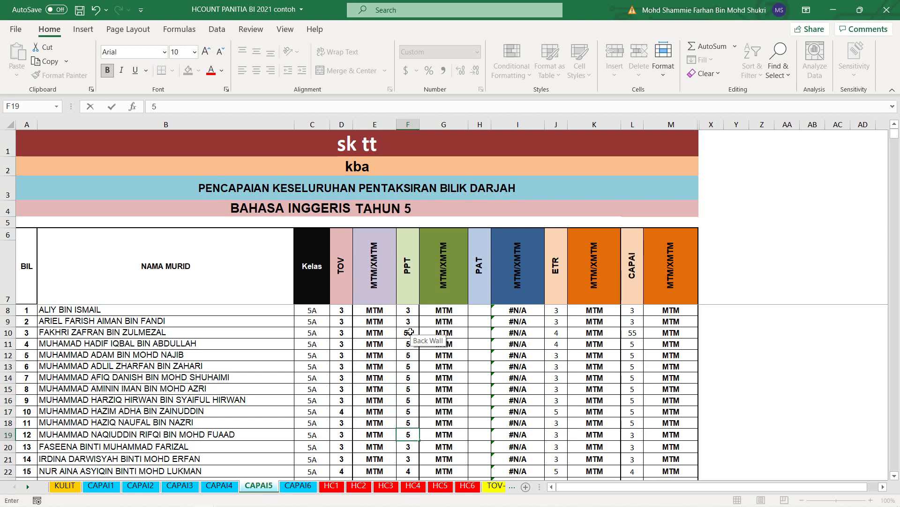
pyautogui.click(844, 355)
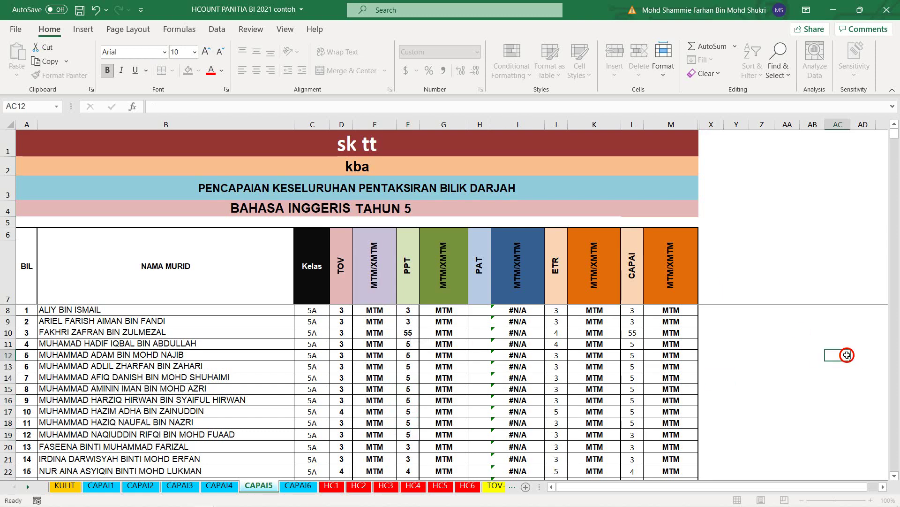
# Correct the PPT level of the third Tahun 5 pupil in cell F10 to 5
pyautogui.click(407, 332)
pyautogui.write('5')
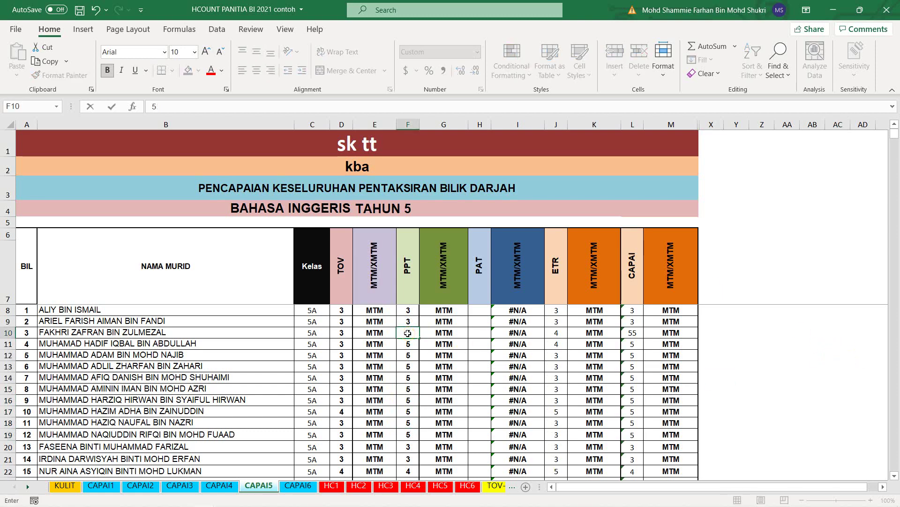
pyautogui.press('Return')
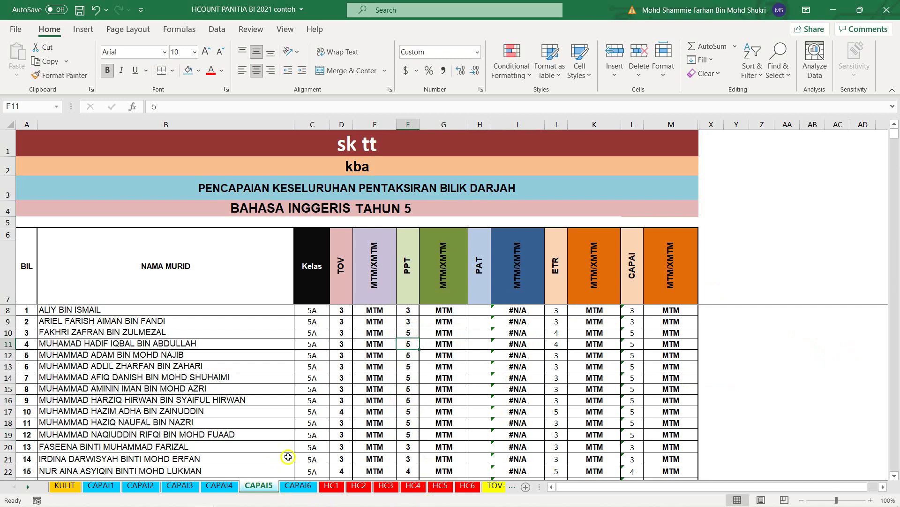
# Set the level heading of the Tahun 5 pupil list on the AUDITMTM5 sheet to TAHAP PENGUASAAN 5
pyautogui.click(26, 488)
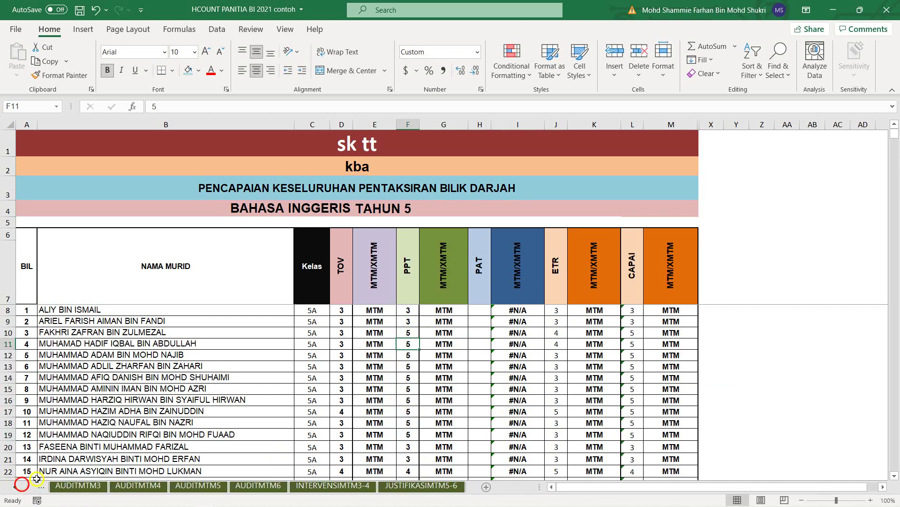
pyautogui.click(186, 491)
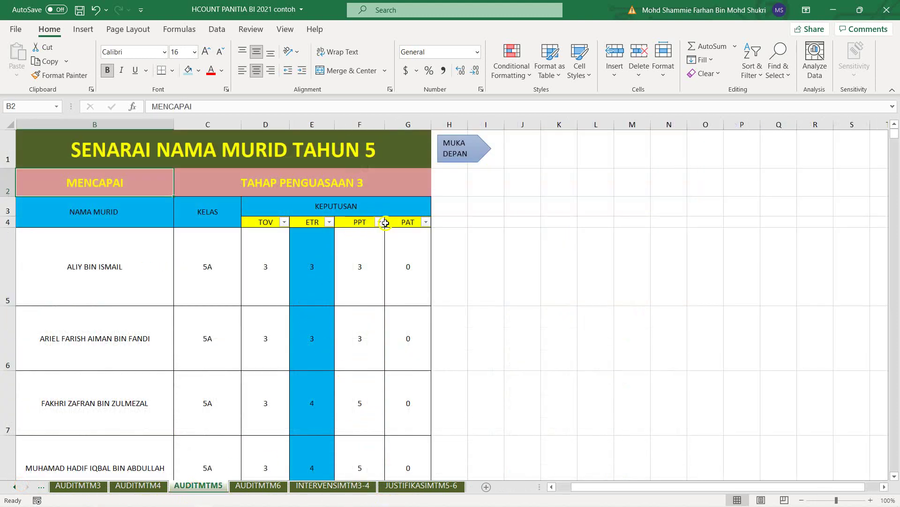
pyautogui.click(383, 182)
pyautogui.click(435, 191)
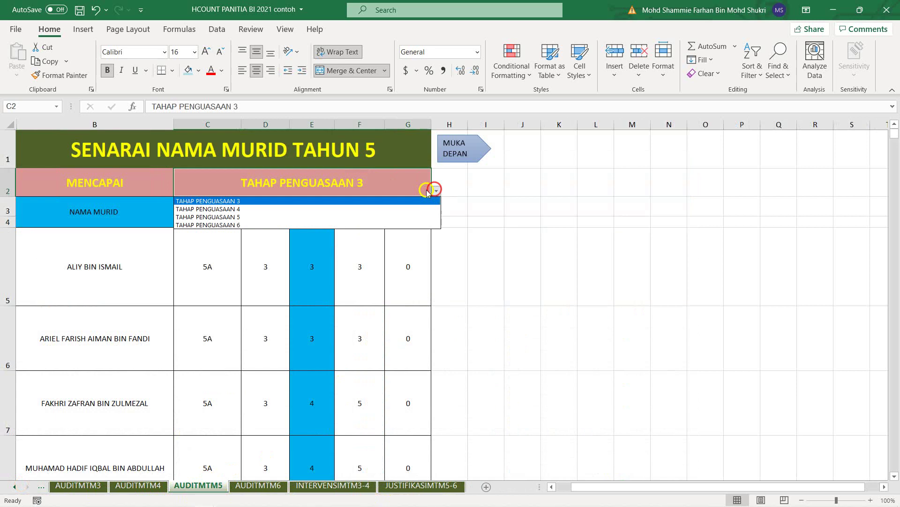
pyautogui.click(389, 220)
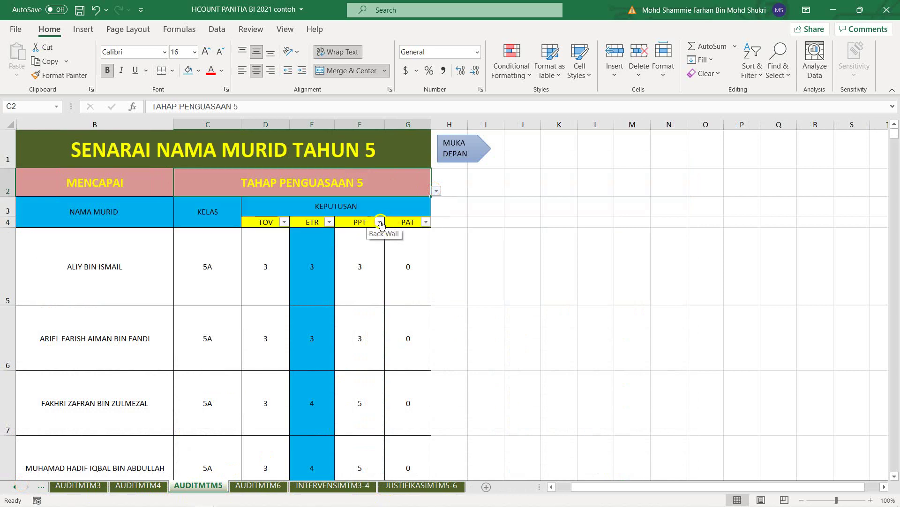
# Filter the PPT column of the Tahun 5 pupil list on AUDITMTM5 to show only level 5
pyautogui.click(379, 222)
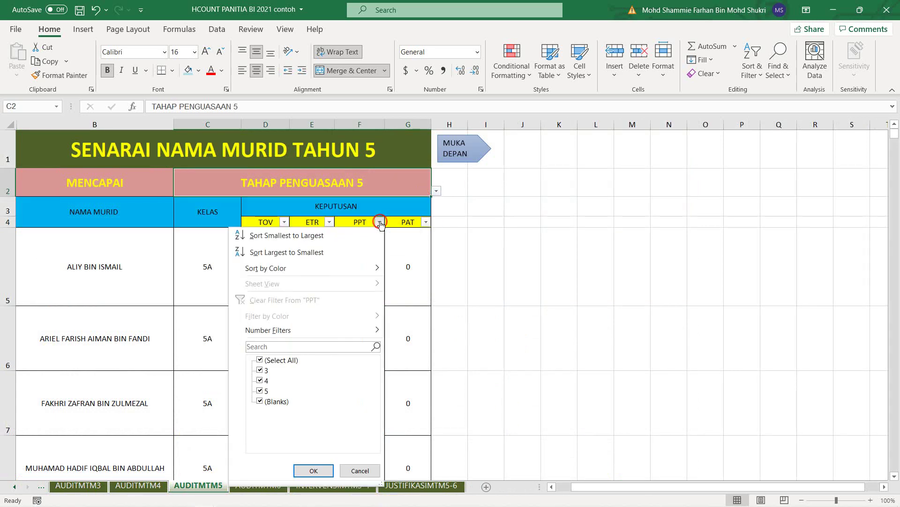
pyautogui.click(260, 360)
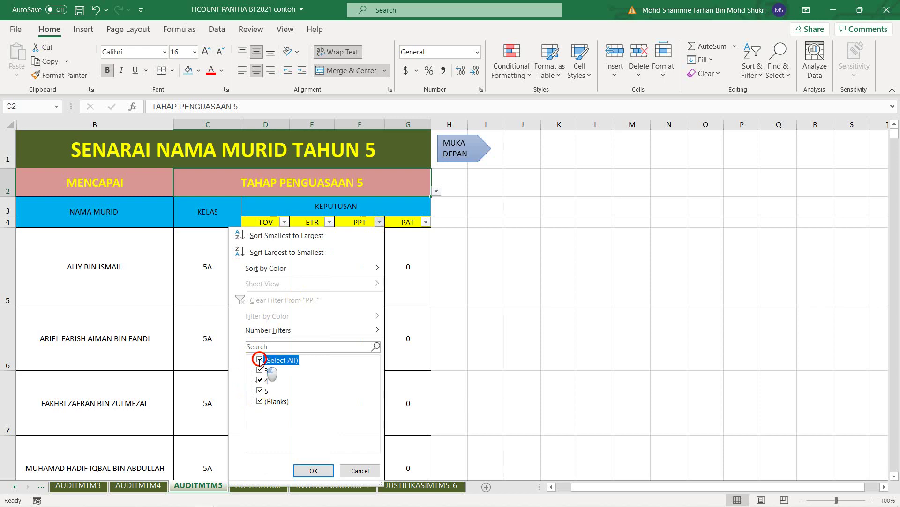
pyautogui.click(260, 392)
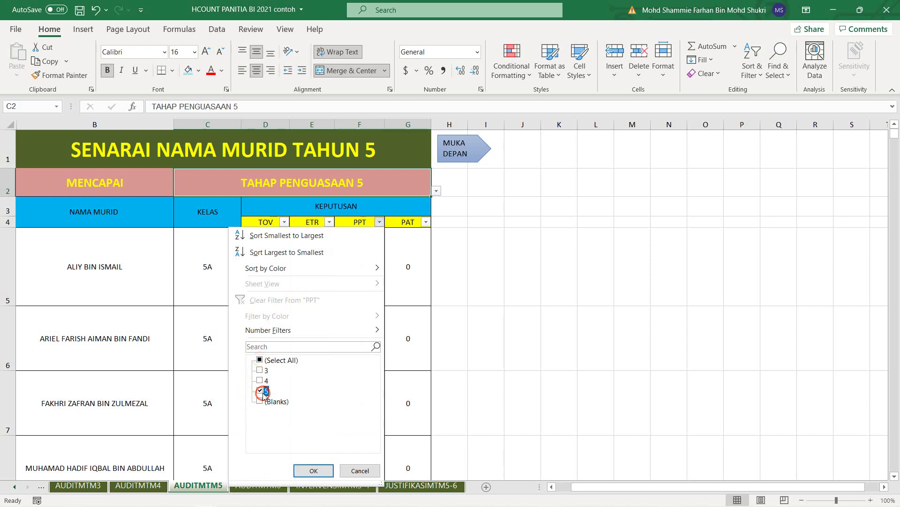
pyautogui.click(313, 470)
# Copy the filtered Tahun 5 pupil list with its headings, switch to the contoh dialog prestasi panitia presentation in PowerPoint, and paste it on blank slide 24
pyautogui.moveTo(248, 144); pyautogui.dragTo(254, 446)
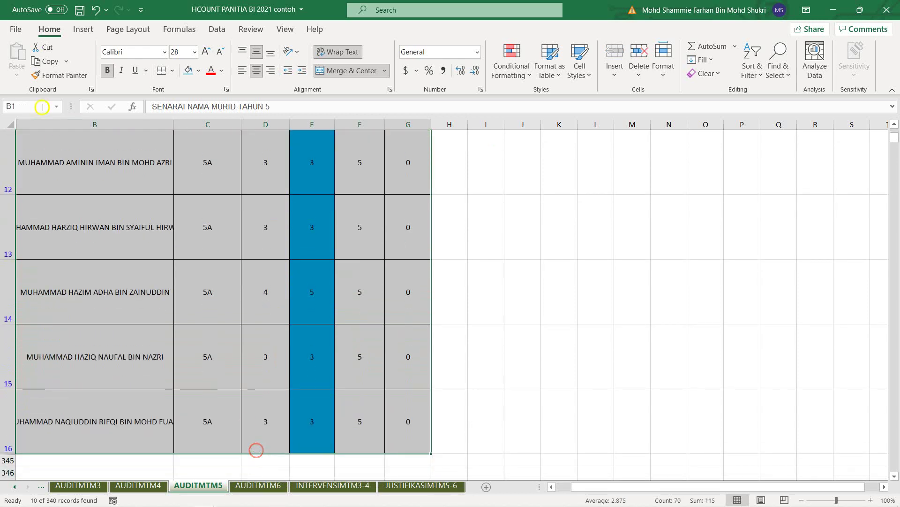
pyautogui.hotkey('ctrl', 'c')
pyautogui.scroll(4, 195, 430)
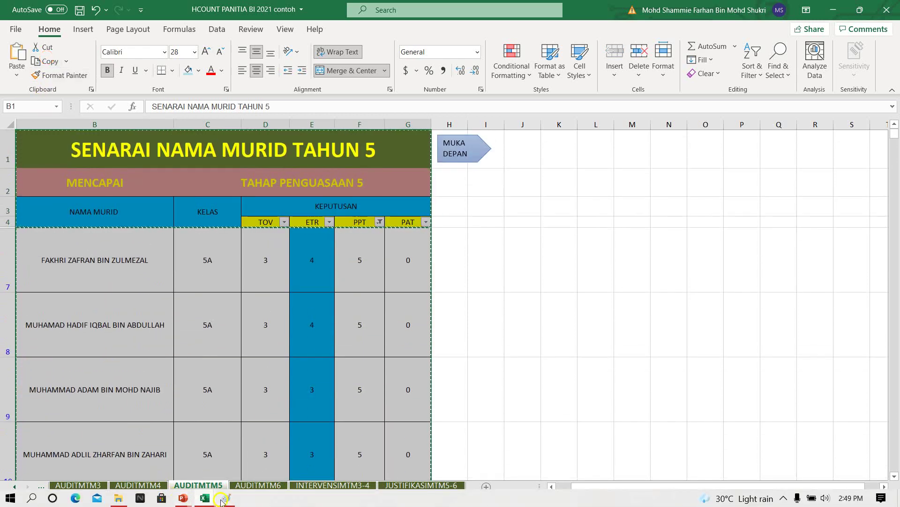
pyautogui.moveTo(183, 500)
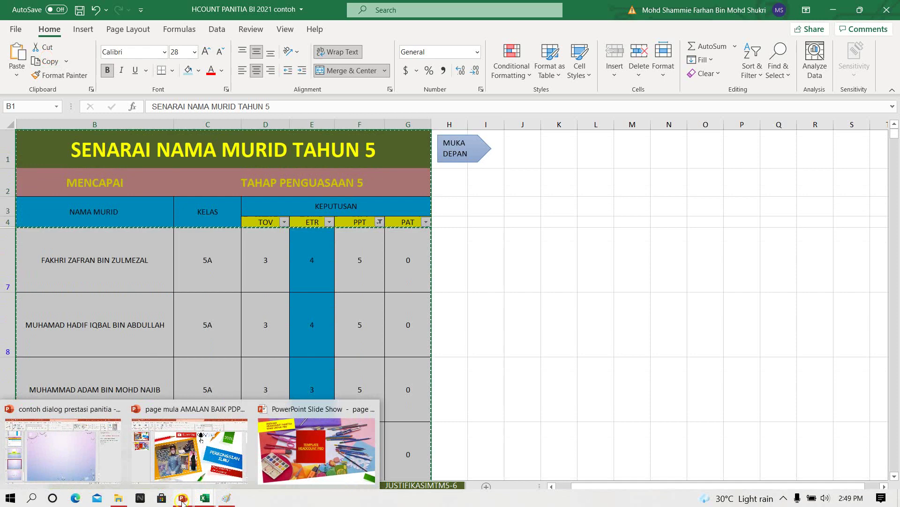
pyautogui.click(85, 462)
pyautogui.click(94, 352)
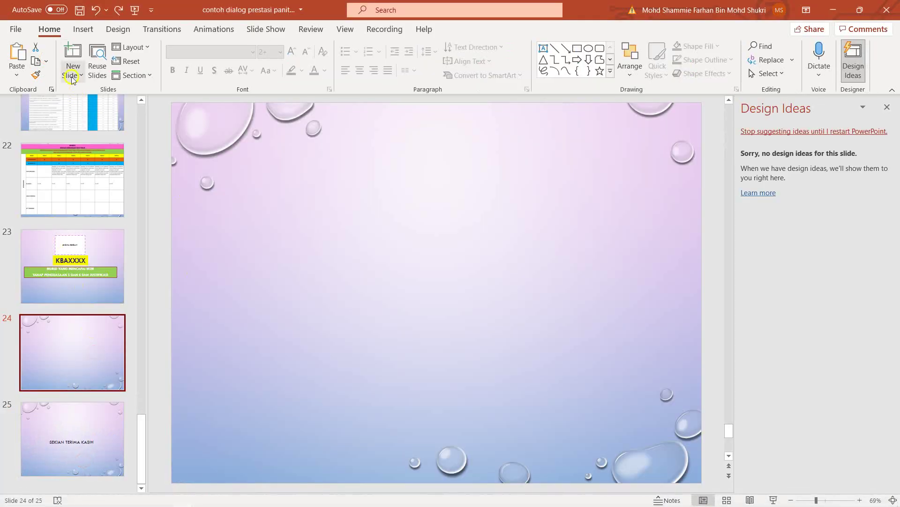
pyautogui.click(18, 54)
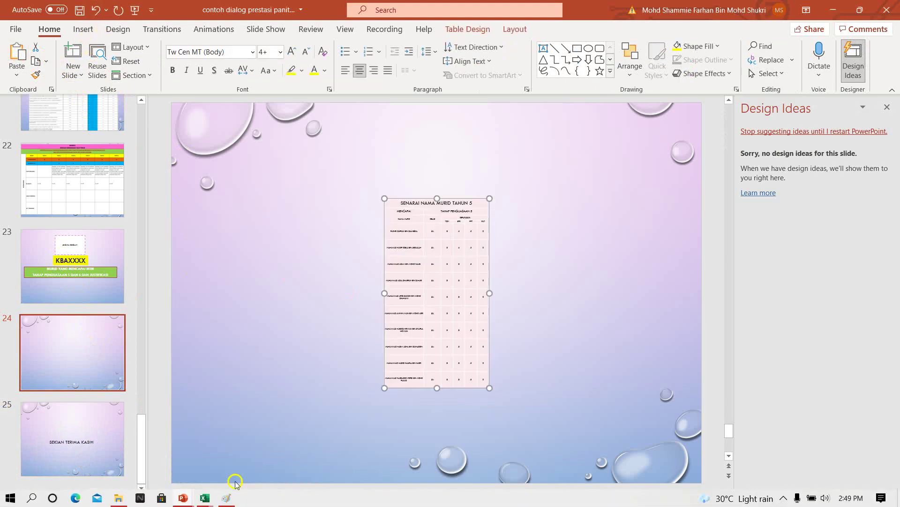
# Convert the copied pupil list to an image by pasting and cutting it in Paint, and paste the image on slide 24 in PowerPoint
pyautogui.click(219, 490)
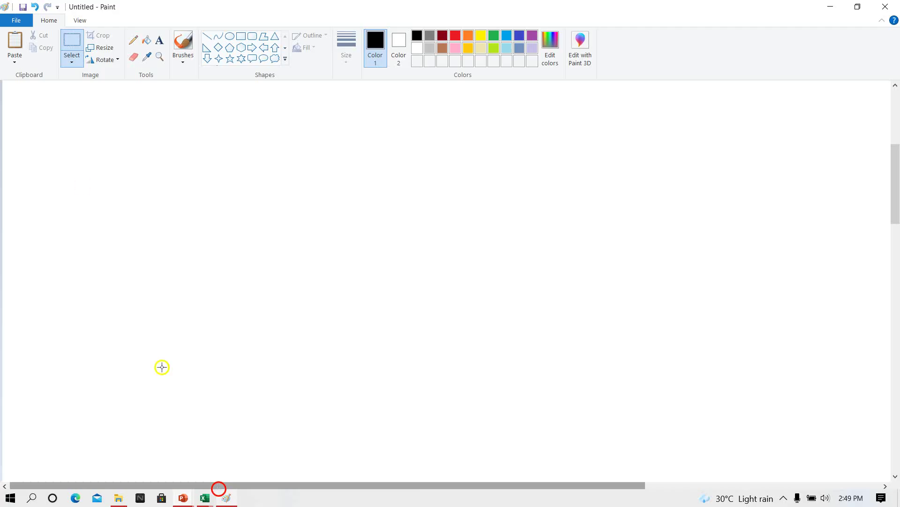
pyautogui.click(17, 46)
pyautogui.click(39, 35)
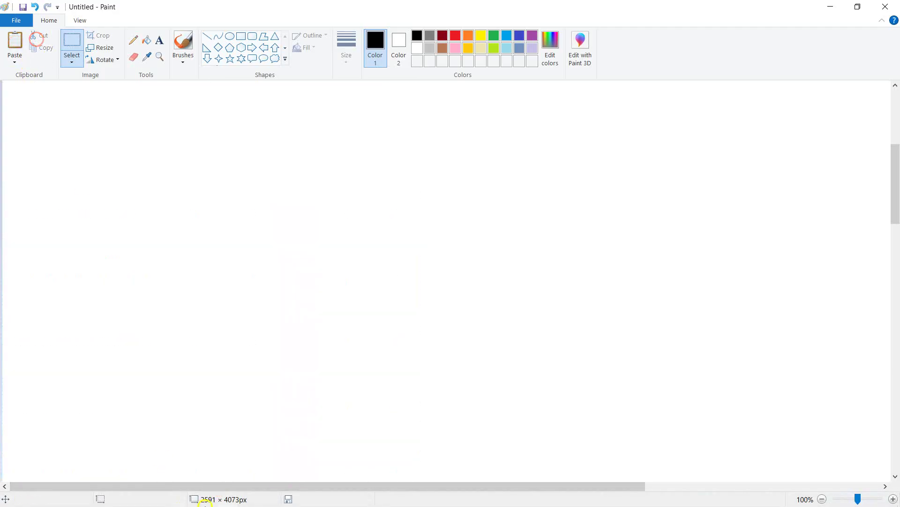
pyautogui.click(183, 497)
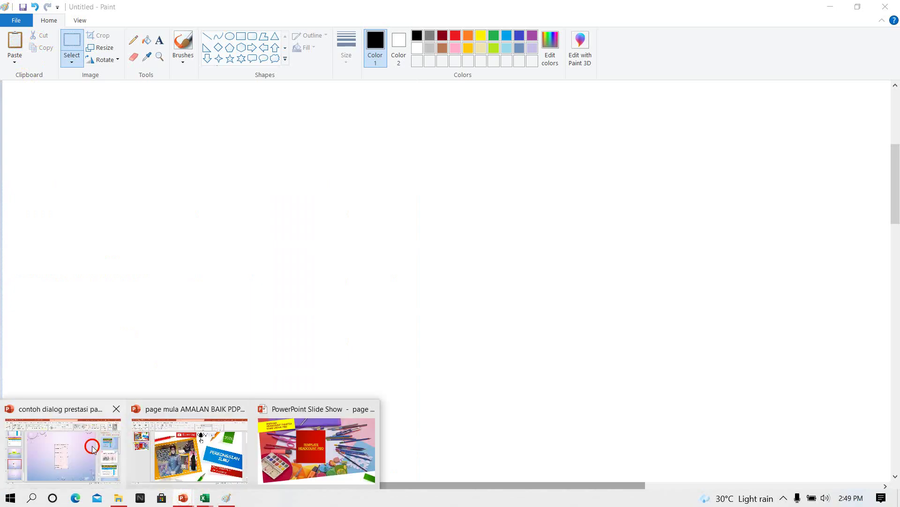
pyautogui.click(92, 449)
pyautogui.click(17, 51)
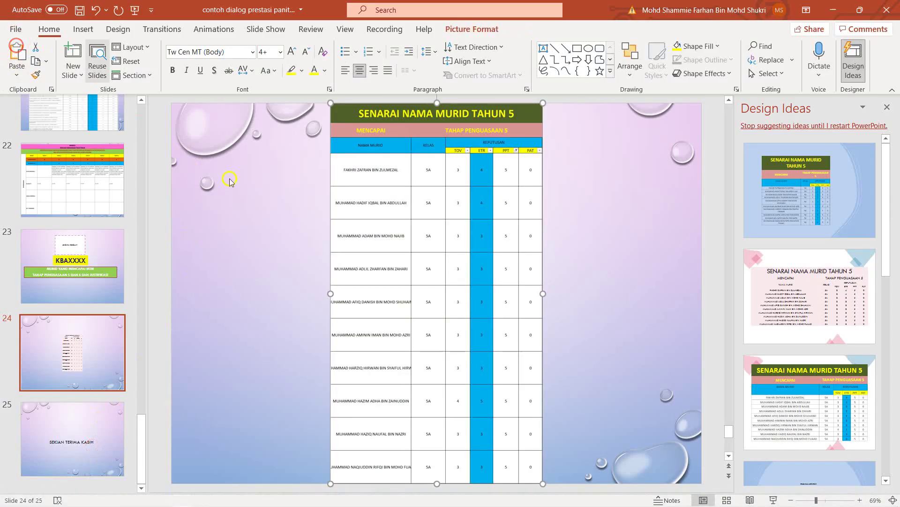
# Move the pupil list picture aside and delete the small pasted table behind it on slide 24
pyautogui.moveTo(382, 115); pyautogui.dragTo(513, 211)
pyautogui.click(392, 234)
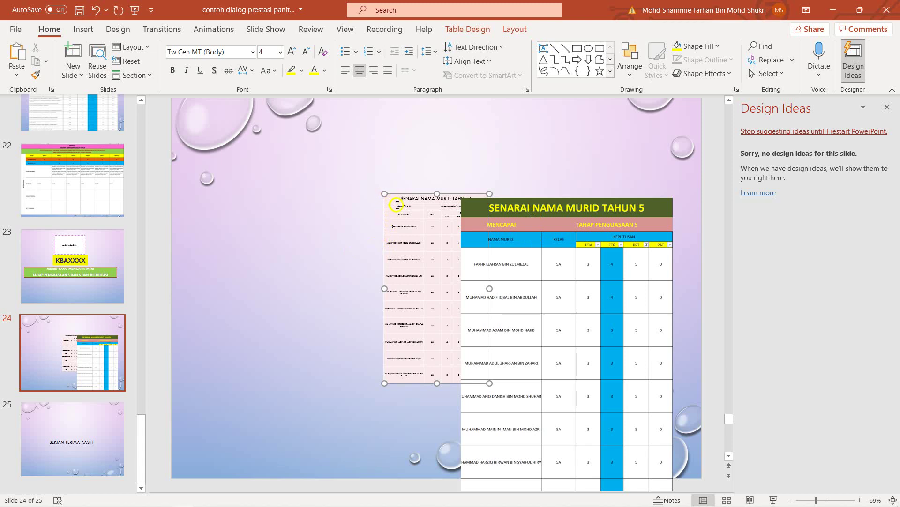
pyautogui.press('Delete')
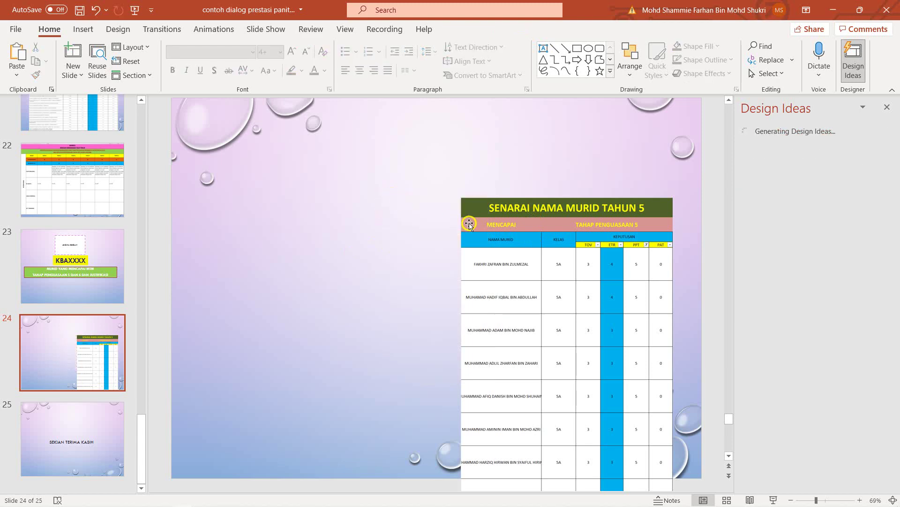
# Reposition and stretch the Tahun 5 list picture to fill most of slide 24, and add a new slide after it
pyautogui.moveTo(479, 193); pyautogui.dragTo(316, 98)
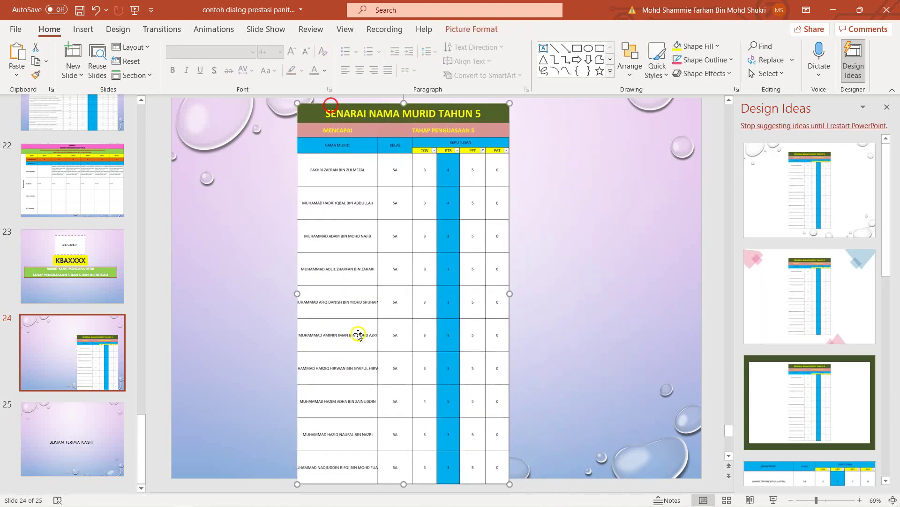
pyautogui.moveTo(402, 485); pyautogui.dragTo(402, 460)
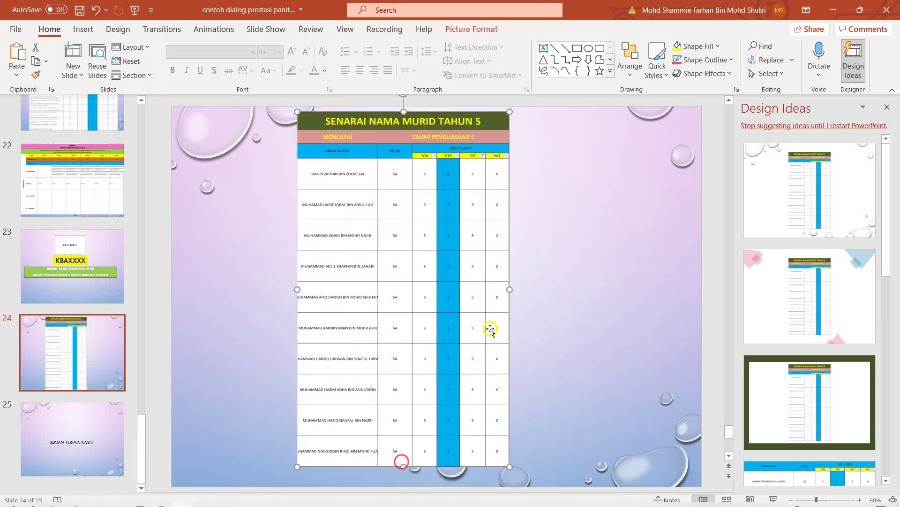
pyautogui.moveTo(509, 289); pyautogui.dragTo(669, 270)
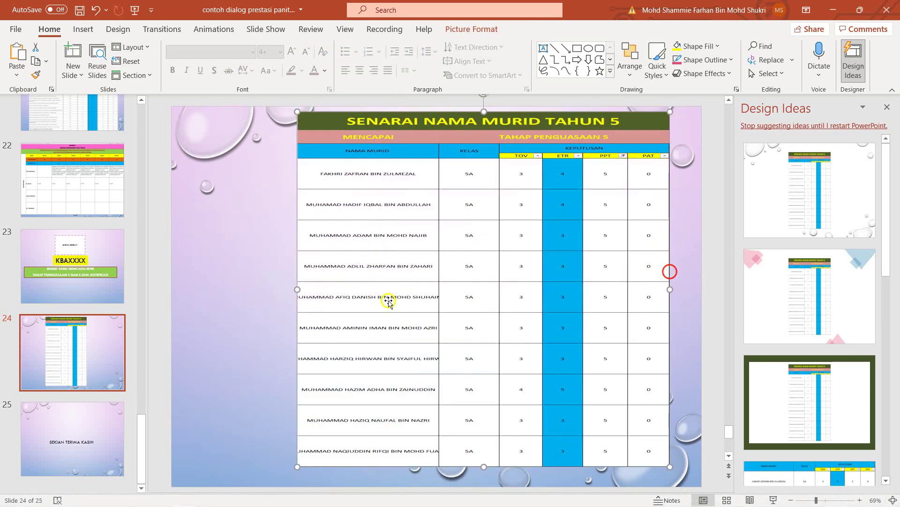
pyautogui.moveTo(297, 288); pyautogui.dragTo(200, 280)
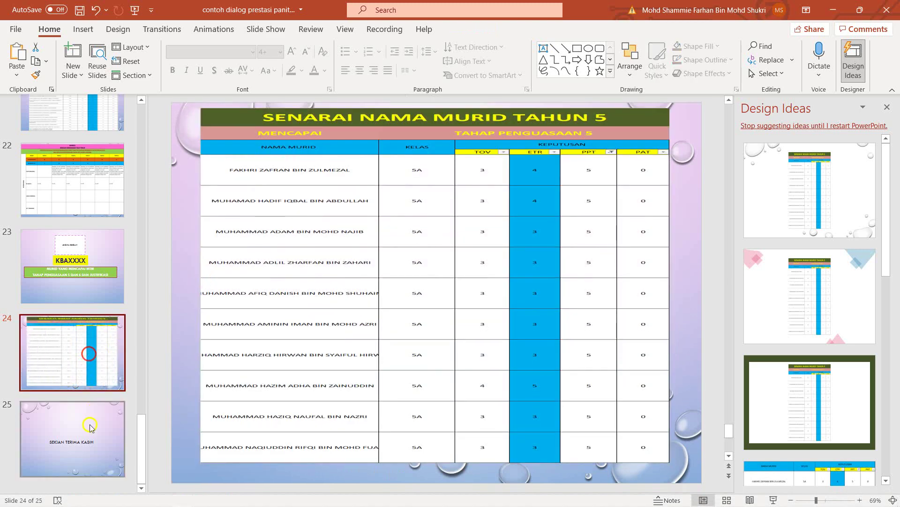
pyautogui.click(88, 380)
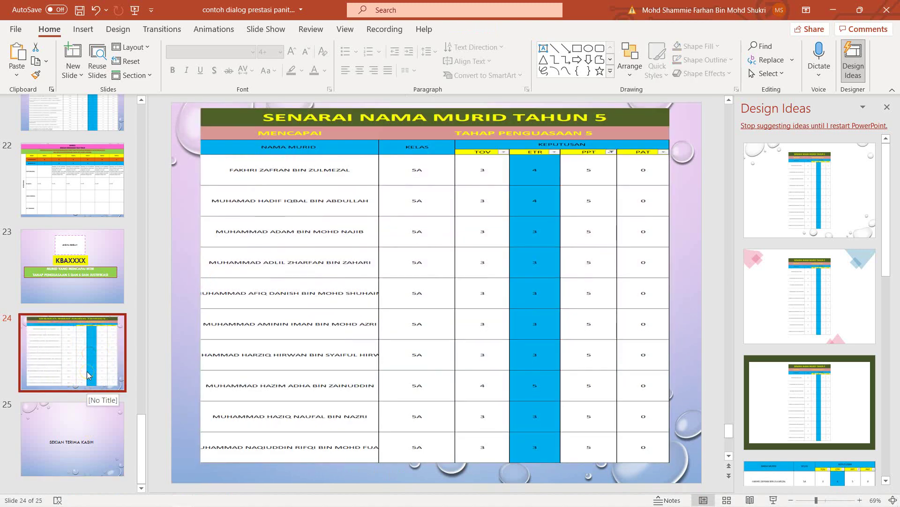
pyautogui.press('Return')
# Switch to the HCOUNT PANITIA BI 2021 contoh workbook in Excel and open the CAPAI6 sheet with the Tahun 6 results
pyautogui.moveTo(193, 499)
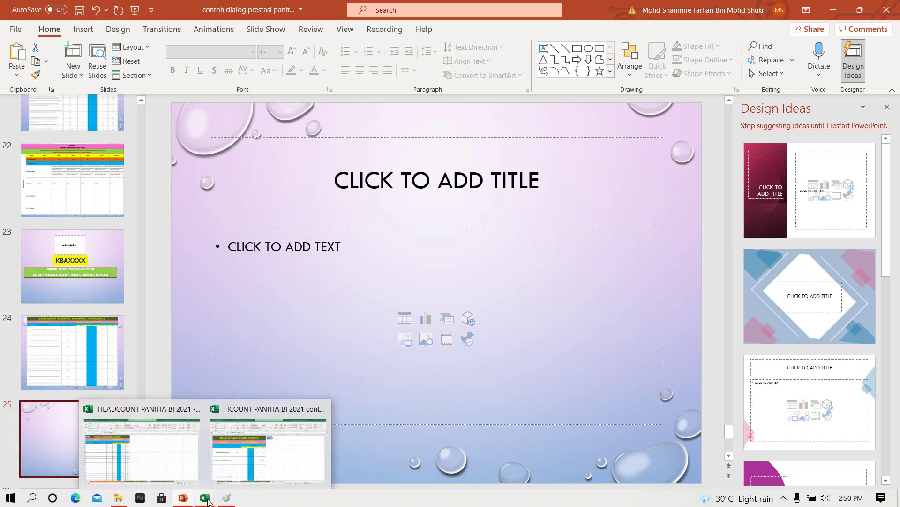
pyautogui.click(236, 460)
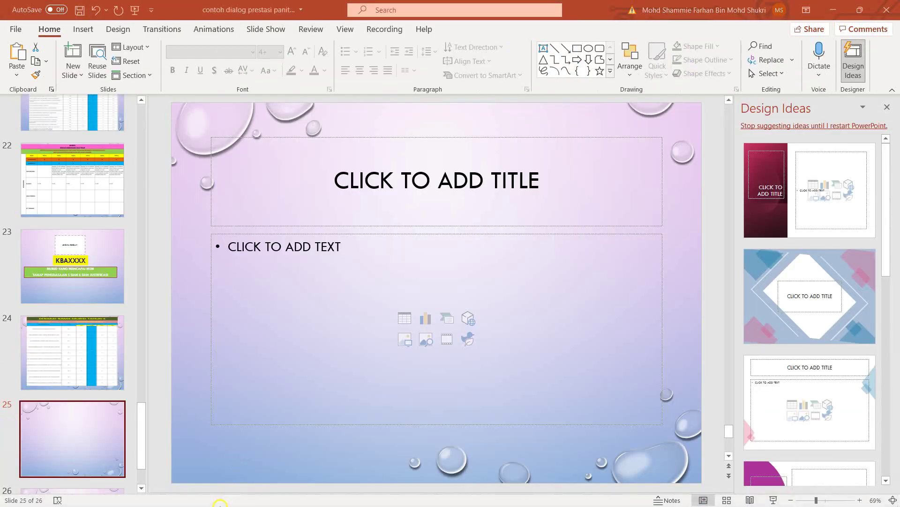
pyautogui.moveTo(209, 500)
pyautogui.click(262, 462)
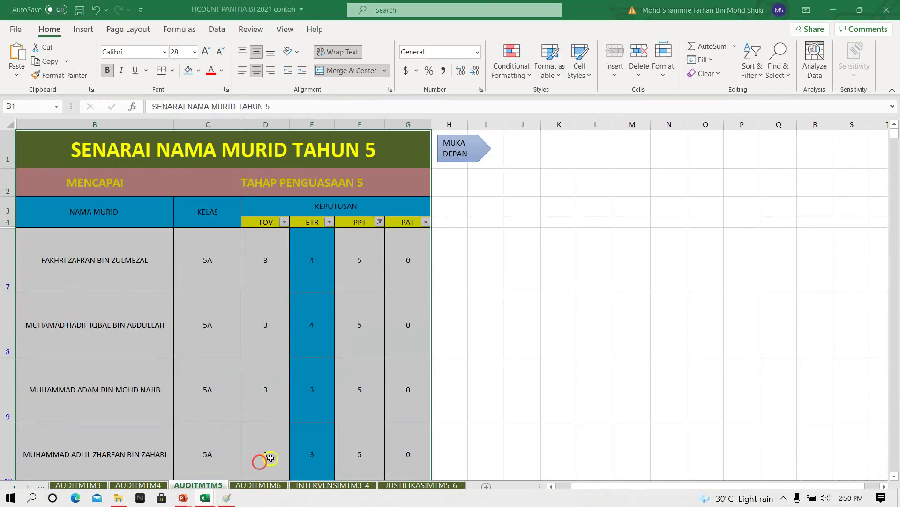
pyautogui.click(14, 486)
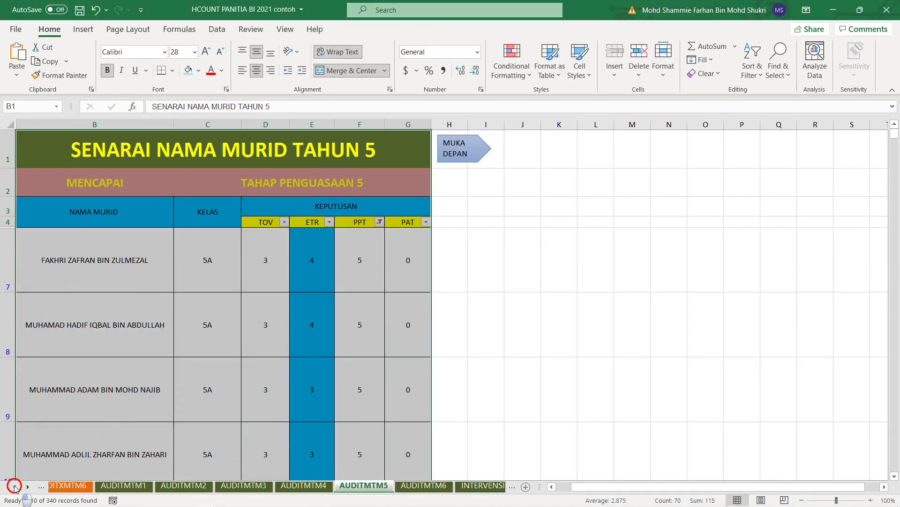
pyautogui.moveTo(15, 487); pyautogui.dragTo(14, 486)
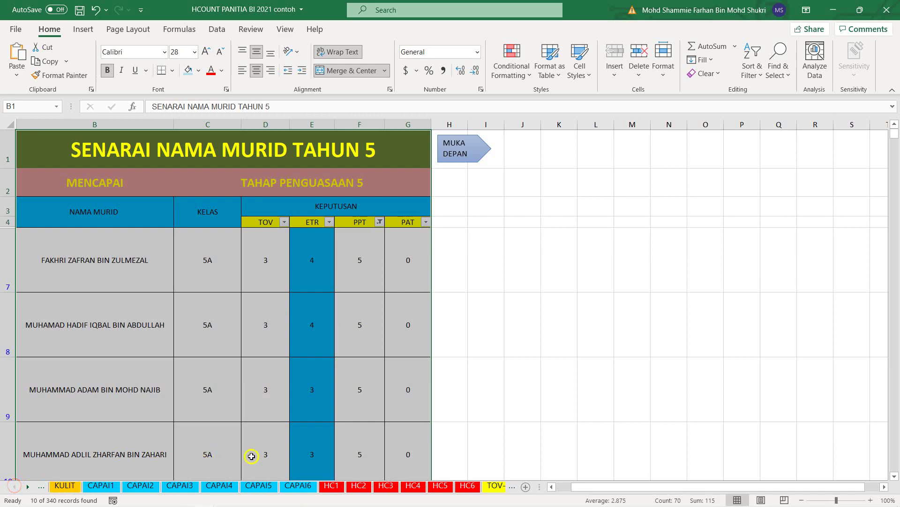
pyautogui.click(267, 487)
pyautogui.scroll(-13, 433, 375)
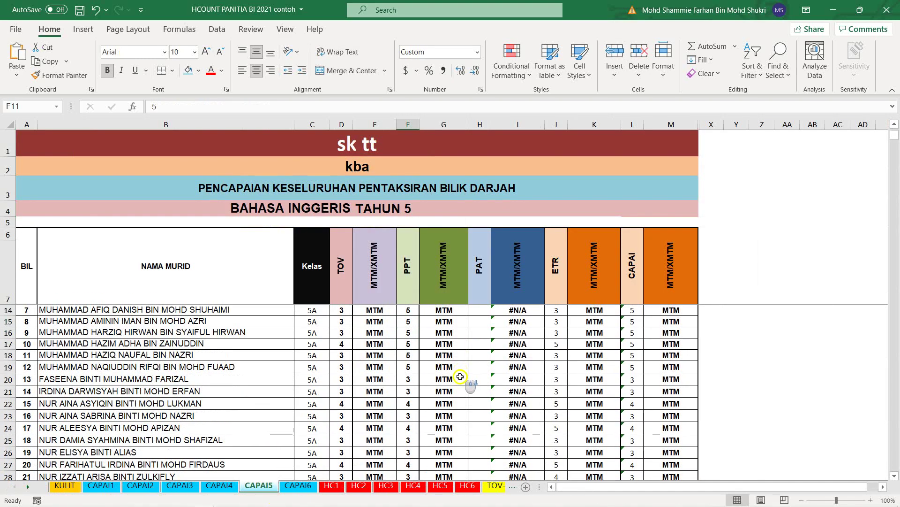
pyautogui.click(296, 486)
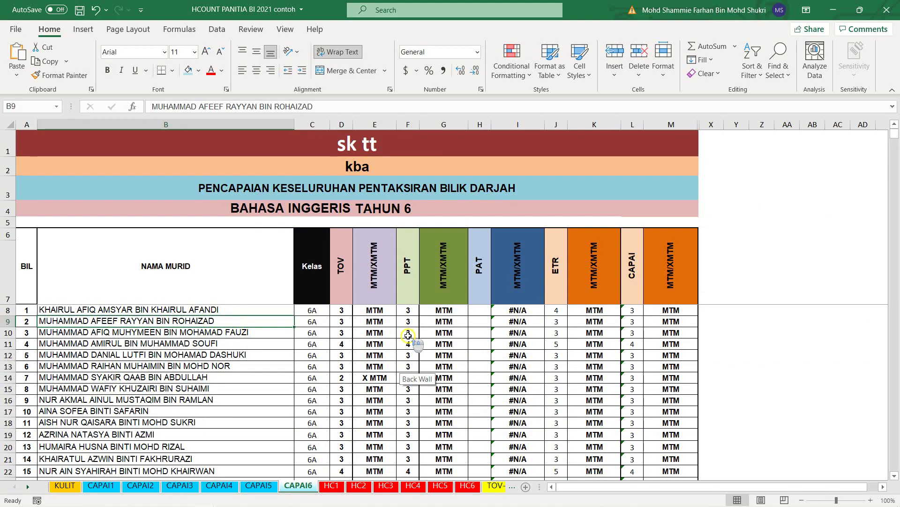
# Enter a PPT level of 6 for the first nine Tahun 6 pupils in cells F8 to F16
pyautogui.click(407, 310)
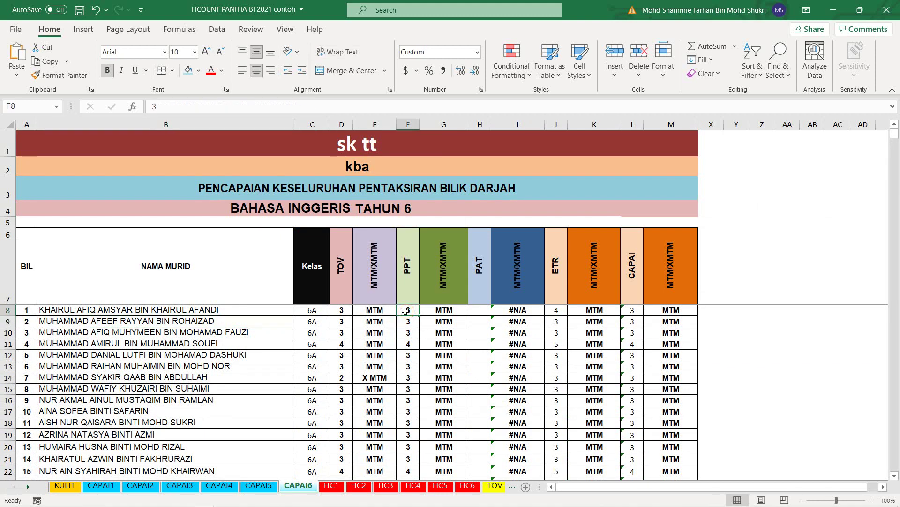
pyautogui.write('6')
pyautogui.press('Return')
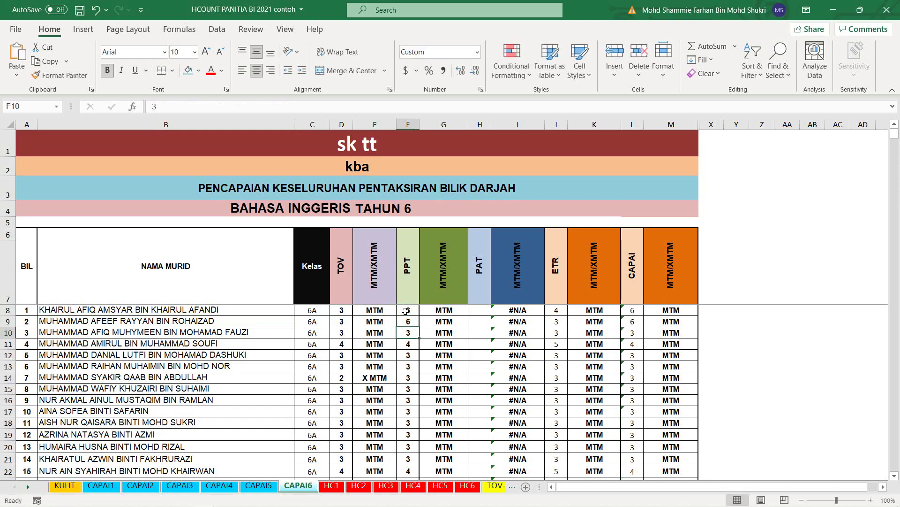
pyautogui.write('6')
pyautogui.press('Return')
pyautogui.write('6')
pyautogui.press('Return')
pyautogui.write('6')
pyautogui.press('Return')
pyautogui.write('36 6 6 ')
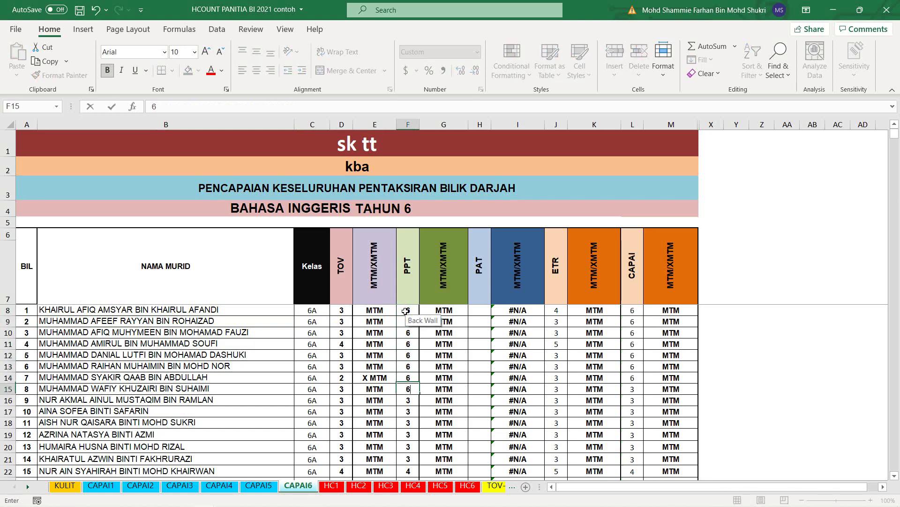
pyautogui.write('6 6')
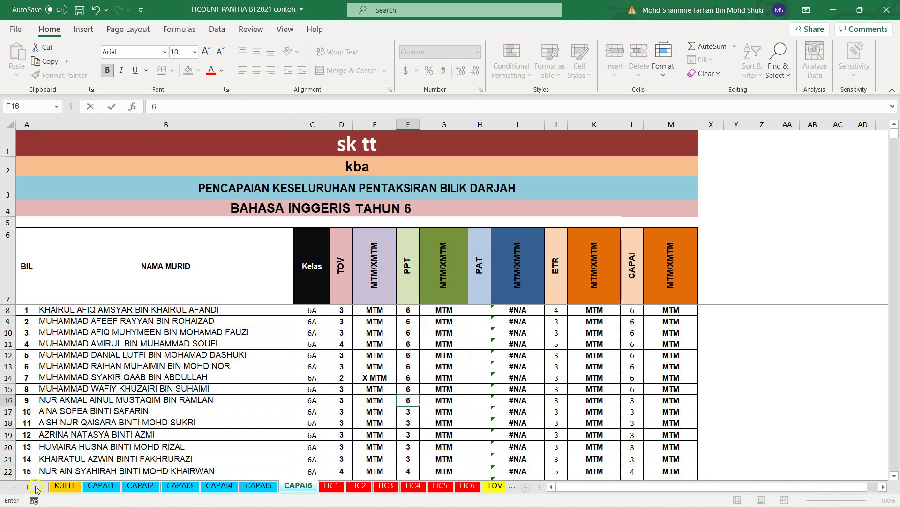
# Open the AUDITMTM6 sheet with the Tahun 6 pupil list
pyautogui.click(31, 487)
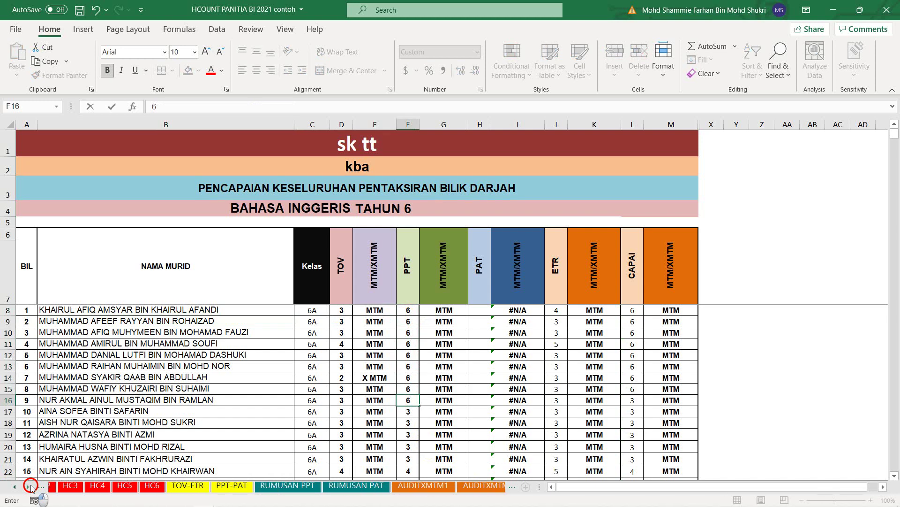
pyautogui.moveTo(31, 487); pyautogui.dragTo(31, 487)
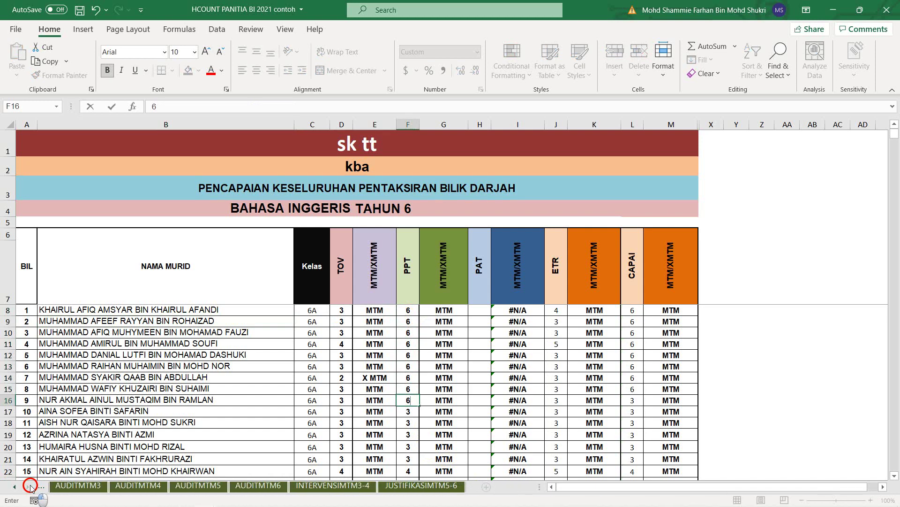
pyautogui.click(259, 488)
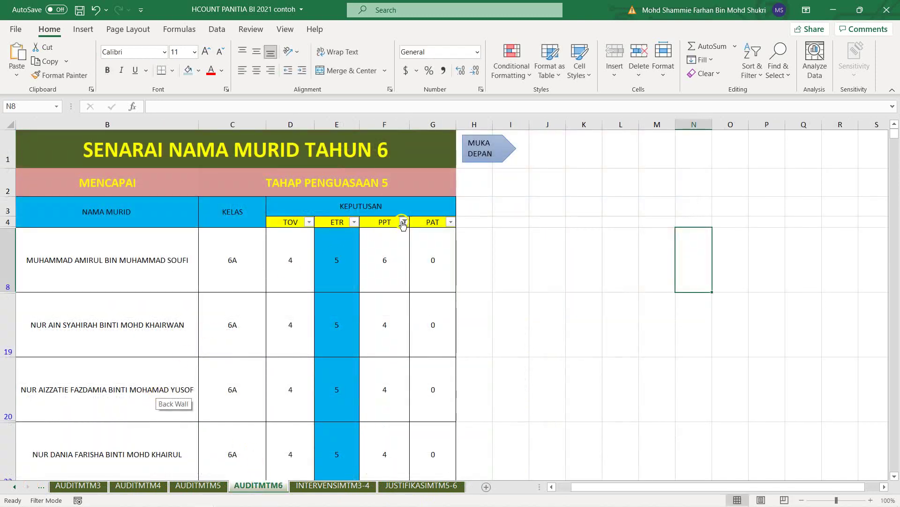
pyautogui.click(403, 222)
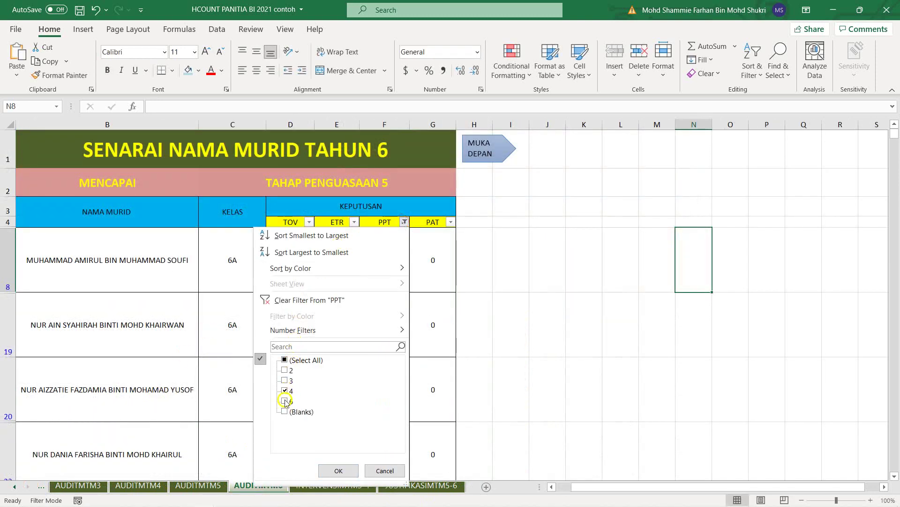
pyautogui.click(287, 361)
pyautogui.click(289, 361)
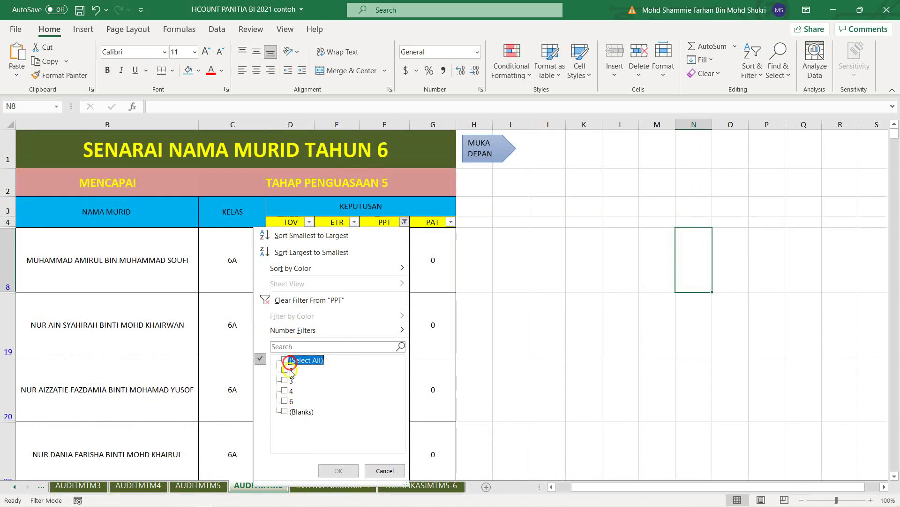
pyautogui.click(286, 401)
pyautogui.click(502, 306)
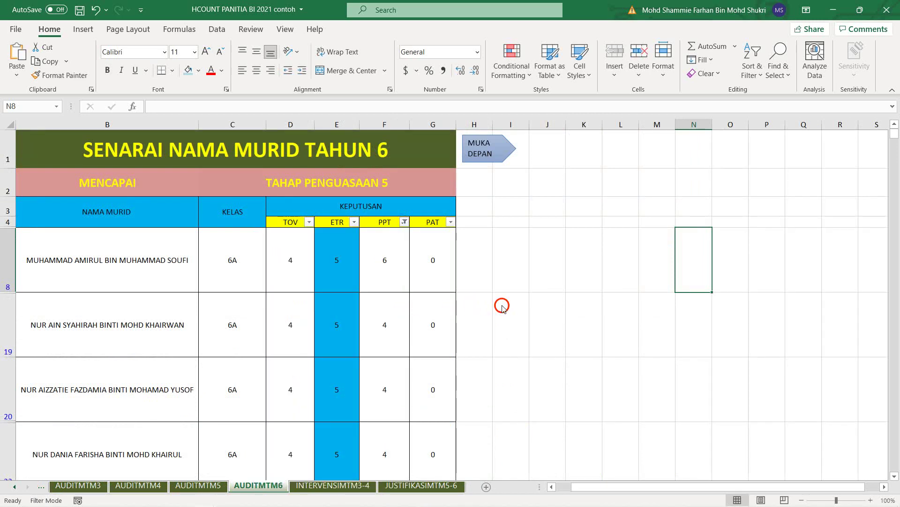
# Filter the PPT column of the Tahun 6 list to show only pupils with level 6
pyautogui.click(417, 180)
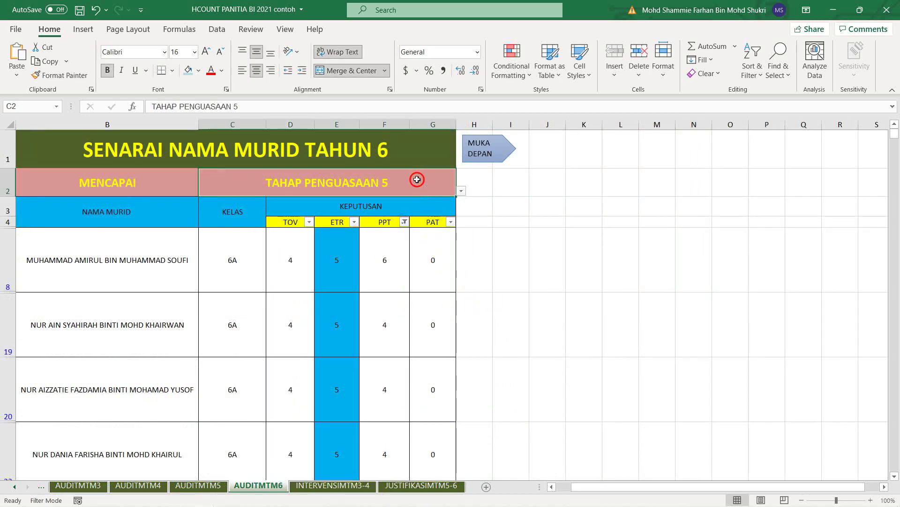
pyautogui.click(404, 222)
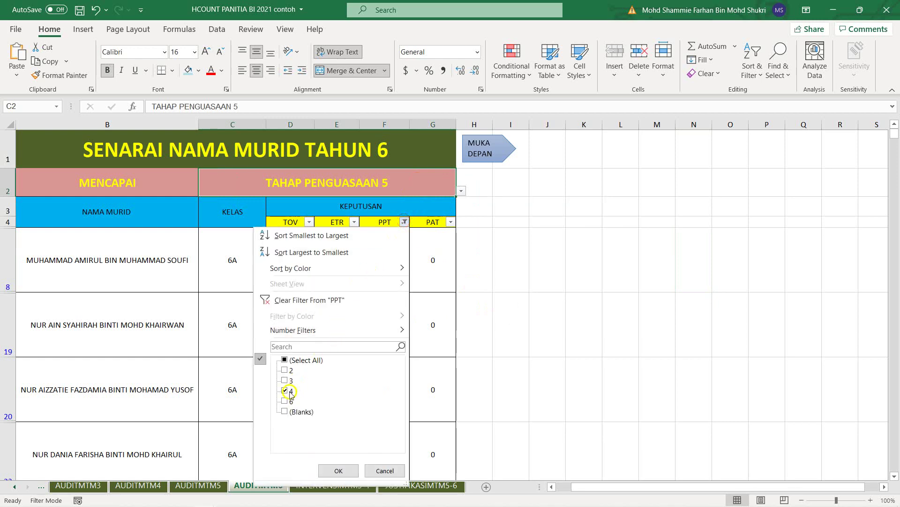
pyautogui.click(531, 366)
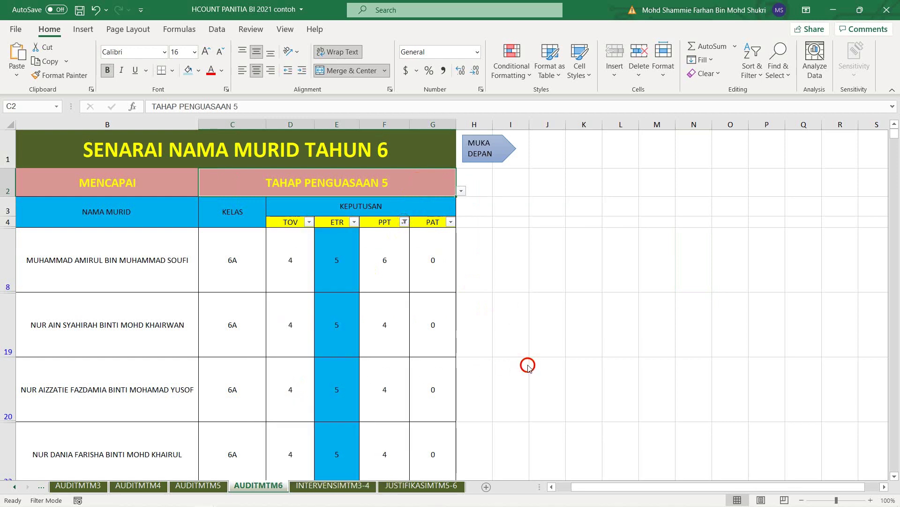
pyautogui.click(403, 222)
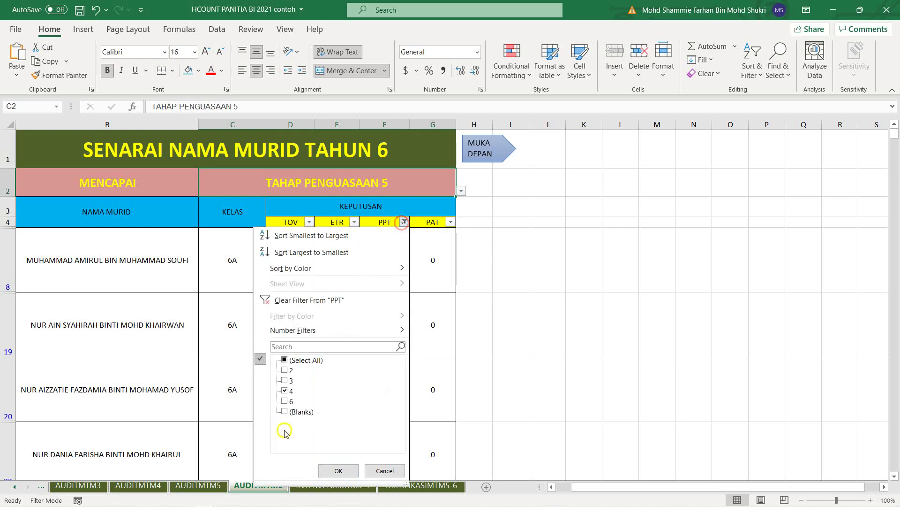
pyautogui.click(329, 470)
pyautogui.scroll(-5, 403, 368)
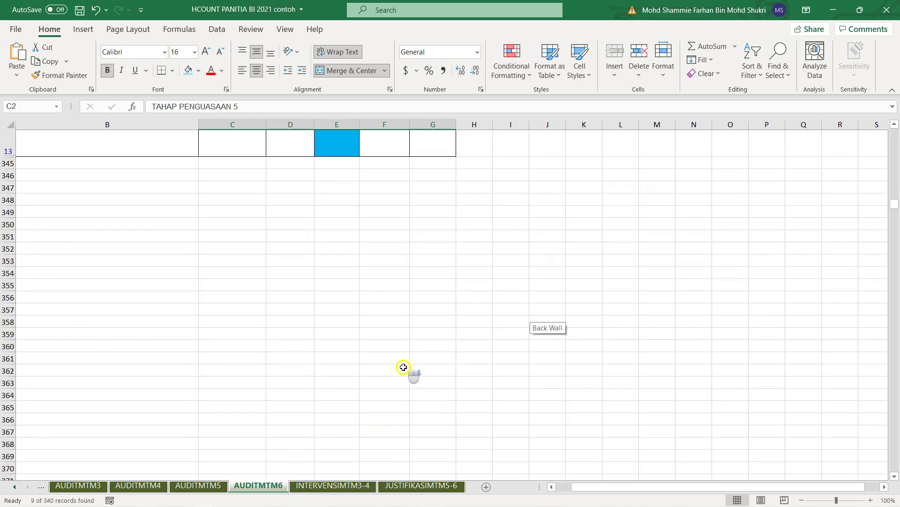
pyautogui.scroll(5, 403, 367)
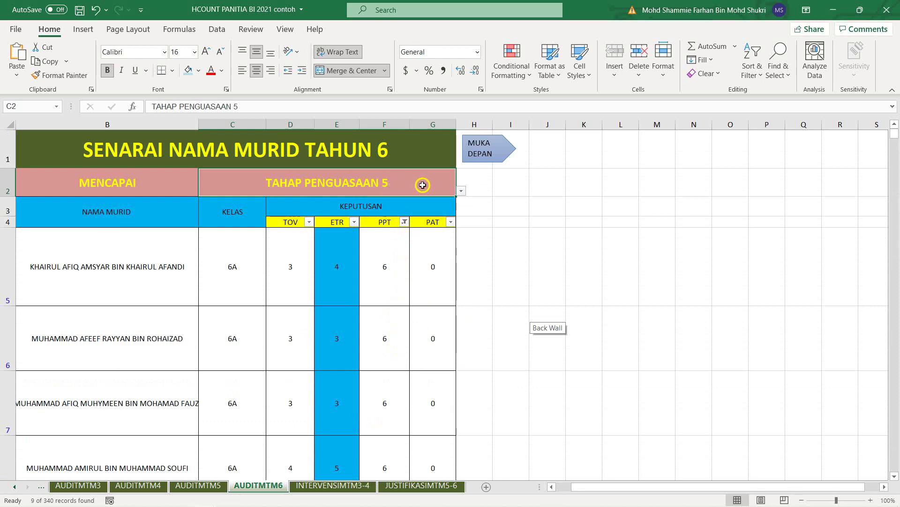
# Change the list's level heading to TAHAP PENGUASAAN 6 and copy the filtered Tahun 6 list including its title rows
pyautogui.click(459, 192)
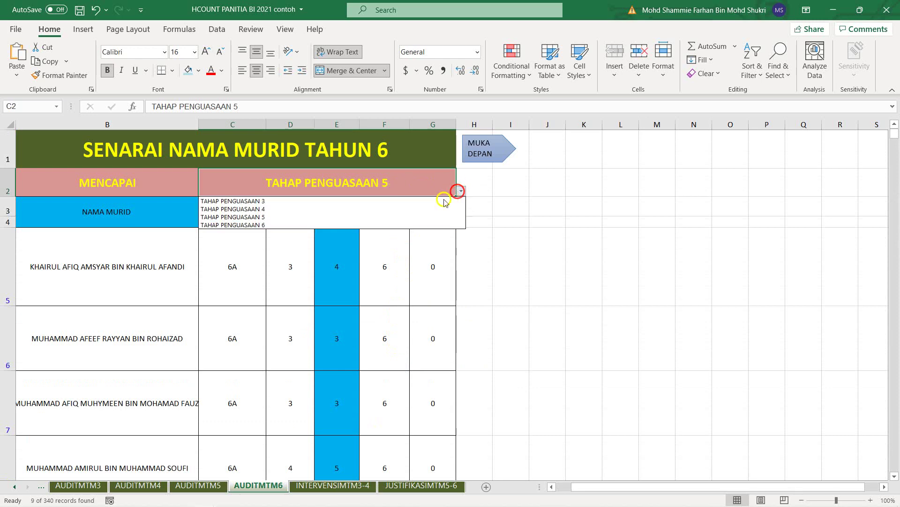
pyautogui.click(408, 225)
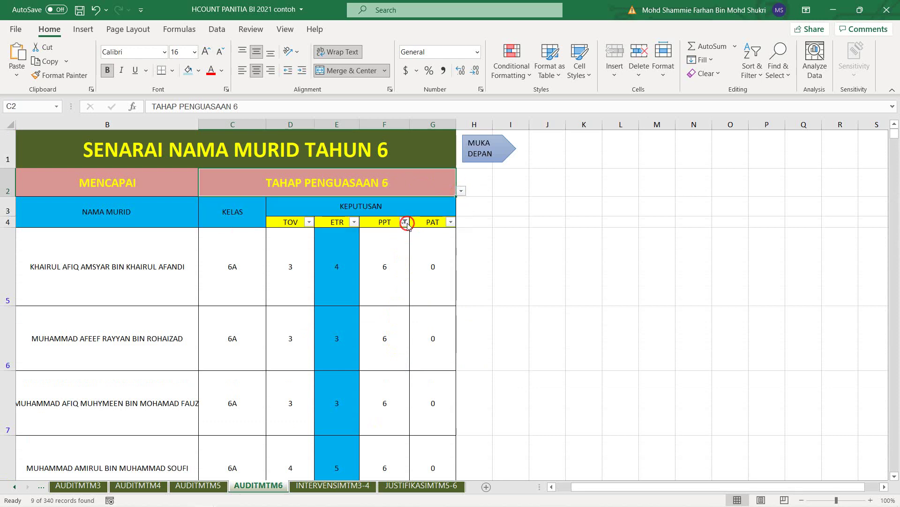
pyautogui.moveTo(289, 155); pyautogui.dragTo(290, 450)
pyautogui.click(50, 61)
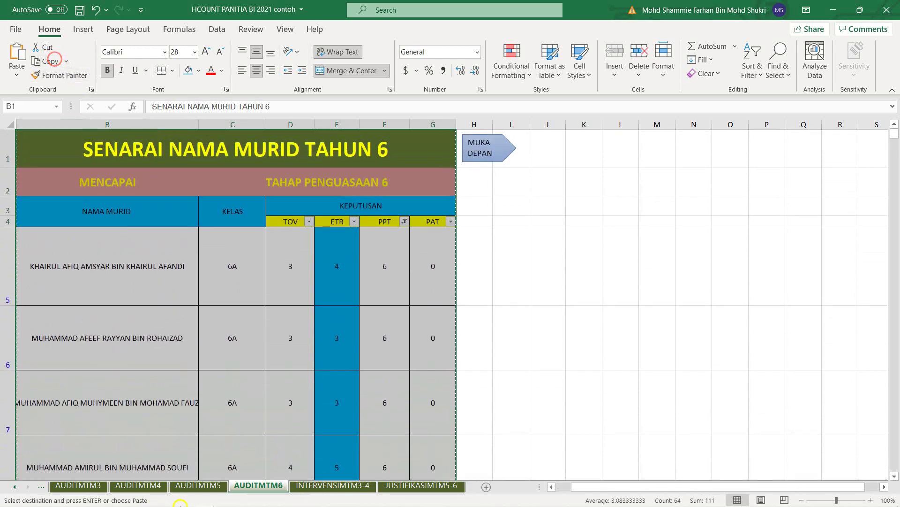
# Try pasting the copied Tahun 6 list directly onto slide 25 of the PowerPoint presentation, and undo the paste
pyautogui.click(182, 498)
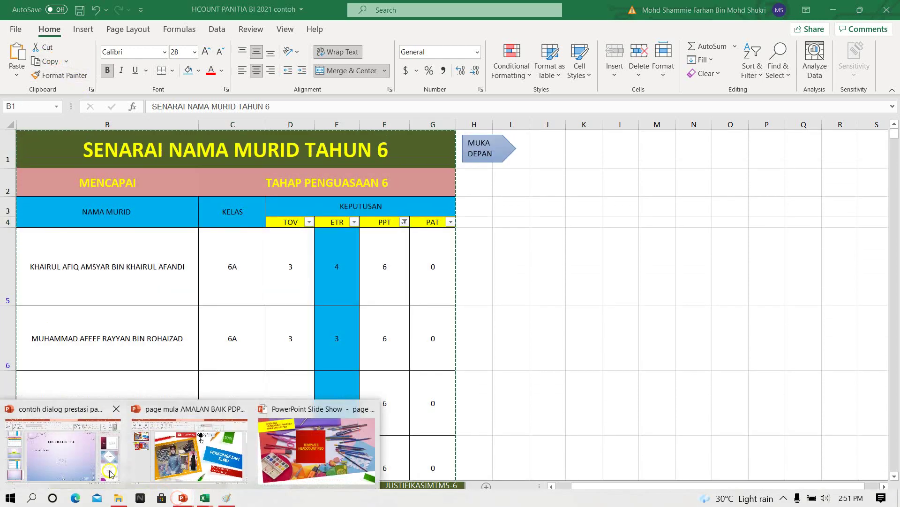
pyautogui.click(74, 465)
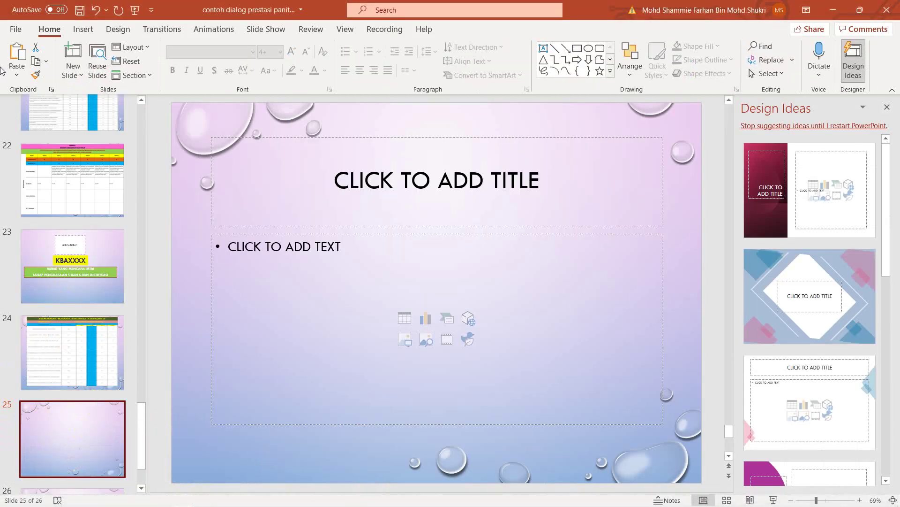
pyautogui.click(18, 56)
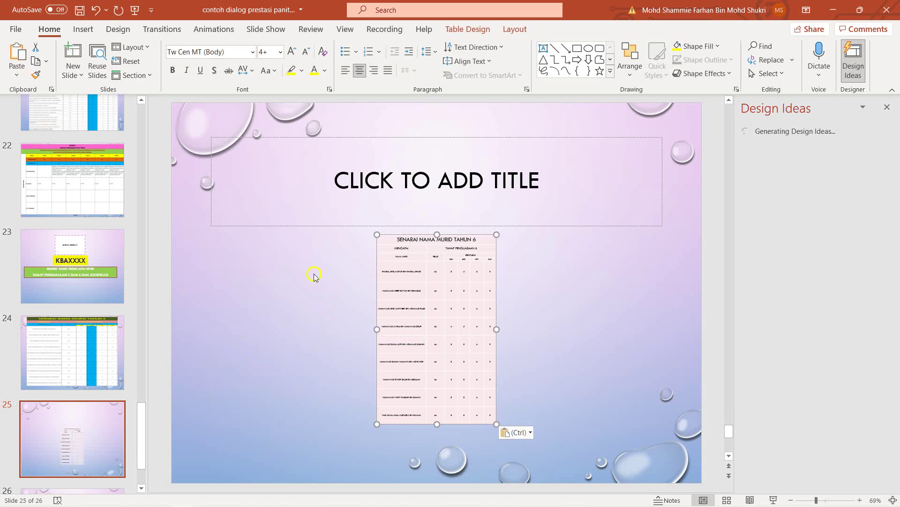
pyautogui.click(97, 10)
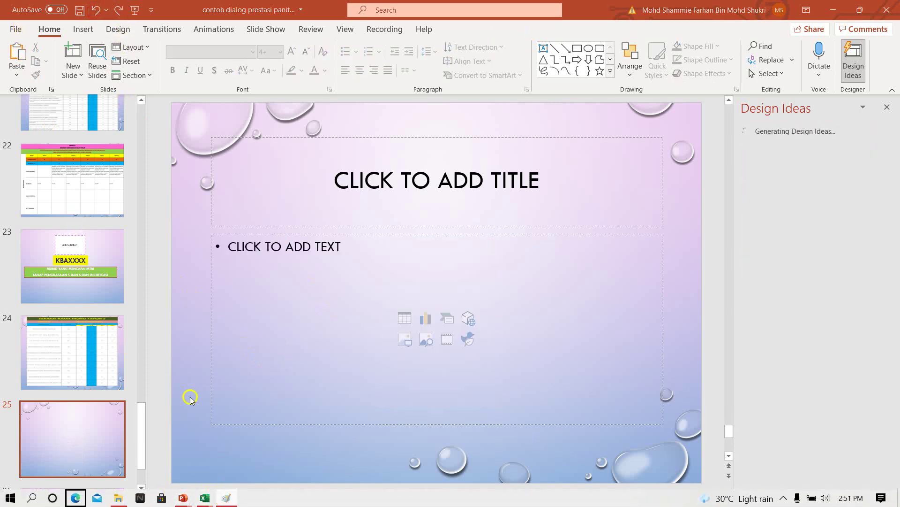
# Switch to Paint, paste the Tahun 6 list there as an image and cut it to the clipboard
pyautogui.rightClick(225, 496)
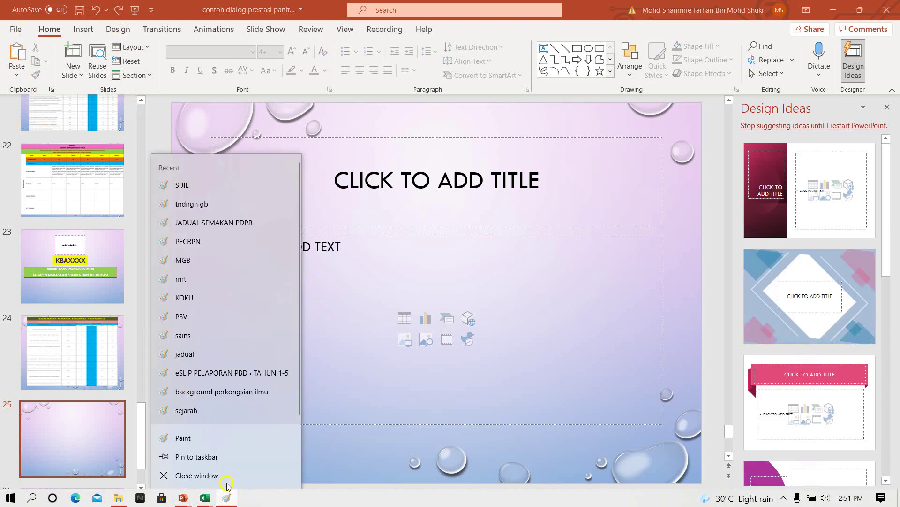
pyautogui.click(227, 498)
pyautogui.click(227, 498)
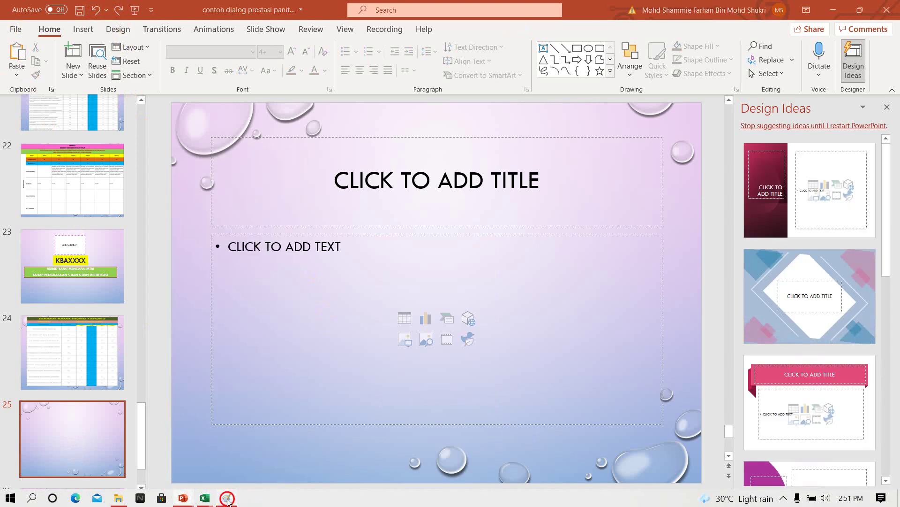
pyautogui.click(14, 45)
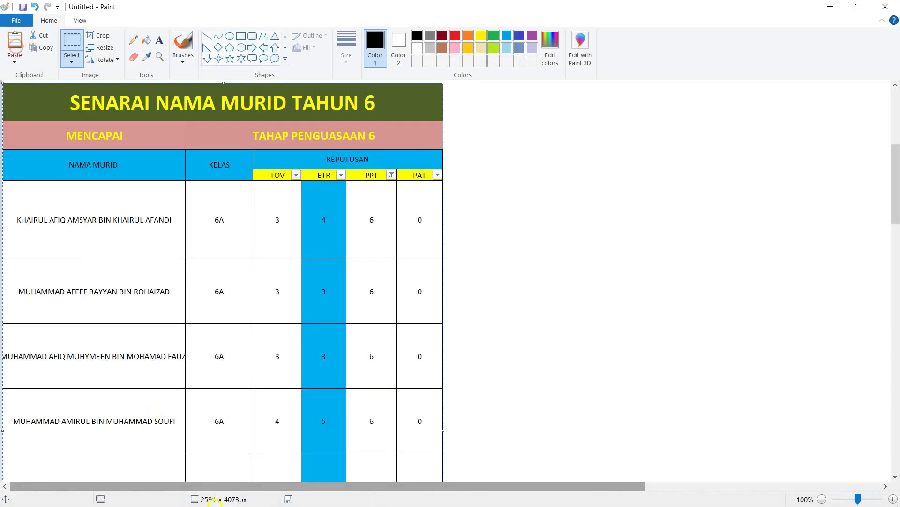
pyautogui.click(38, 35)
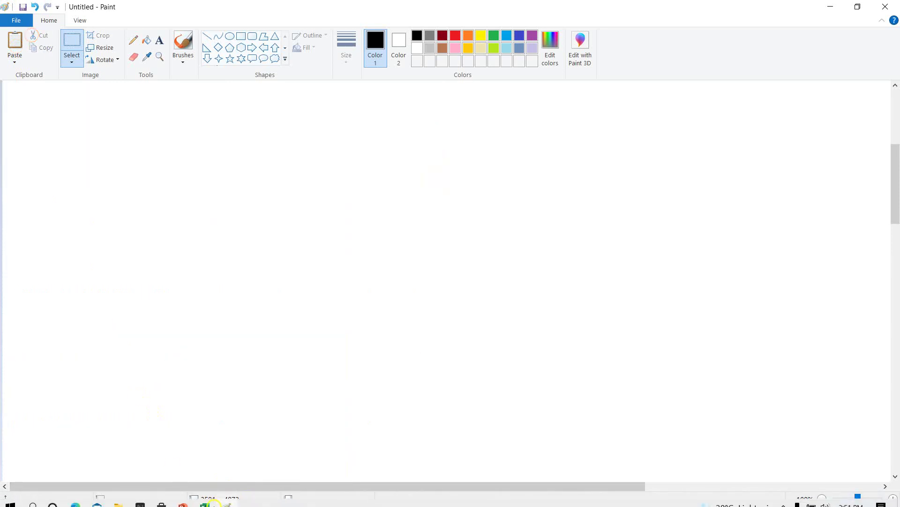
# Return to PowerPoint, paste the Tahun 6 list picture on slide 25 and widen it on both sides to about 10.47"
pyautogui.click(186, 499)
pyautogui.click(73, 452)
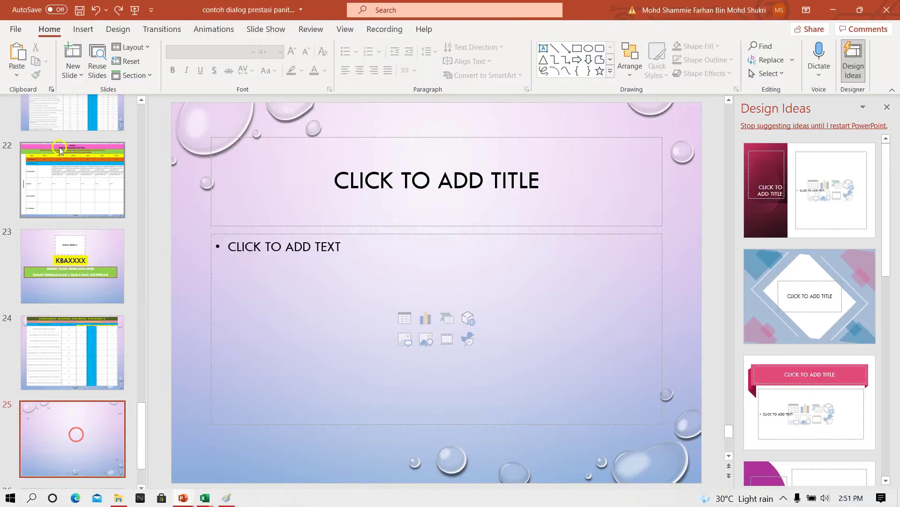
pyautogui.click(16, 48)
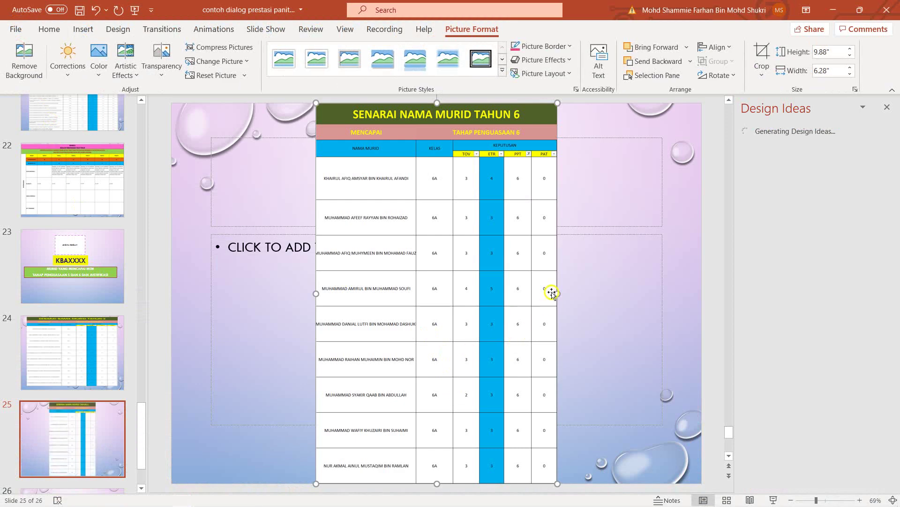
pyautogui.moveTo(551, 291); pyautogui.dragTo(634, 282)
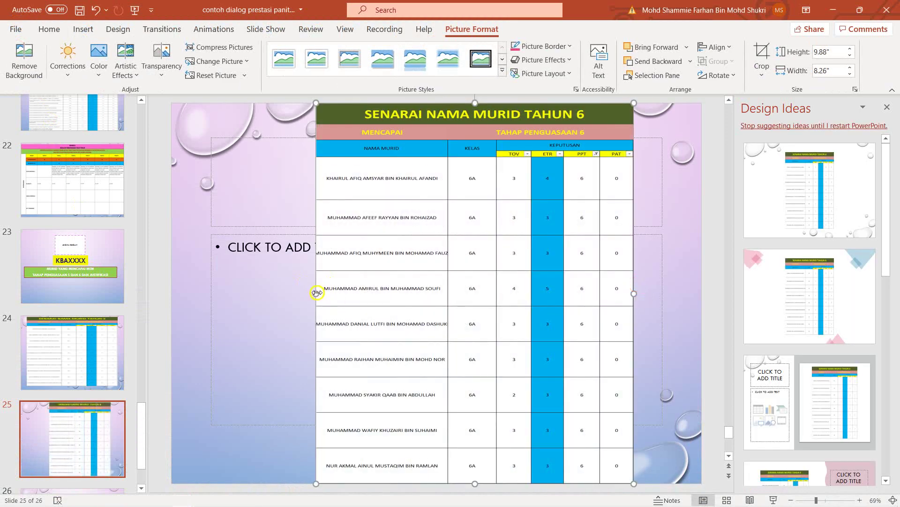
pyautogui.moveTo(317, 293); pyautogui.dragTo(226, 277)
# Switch to the Excel workbook, open the JUSTIFIKASIMTM5-6 sheet and copy the TP 5 justification table in rows 1 to 9
pyautogui.moveTo(192, 485)
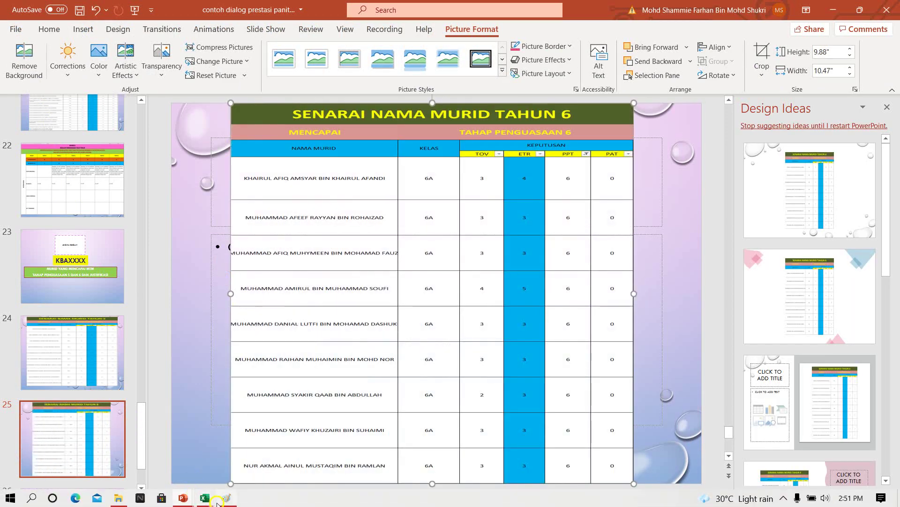
pyautogui.click(263, 463)
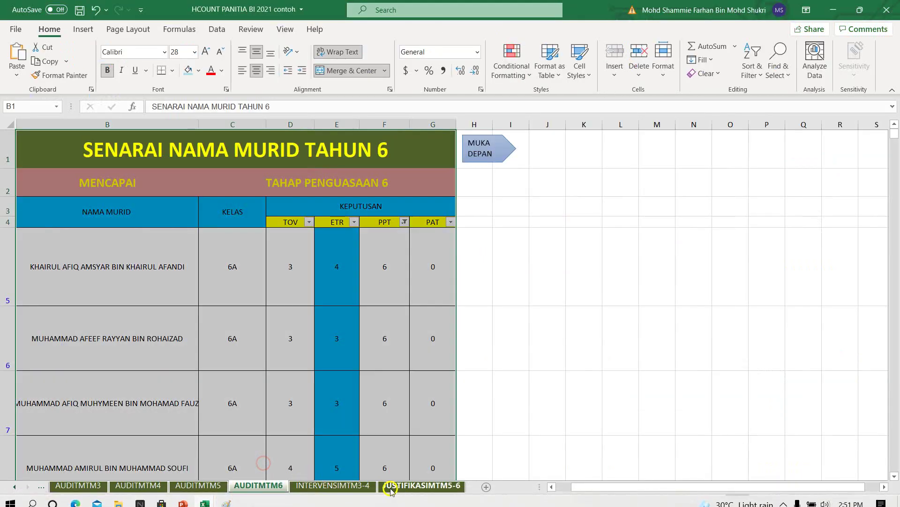
pyautogui.click(418, 488)
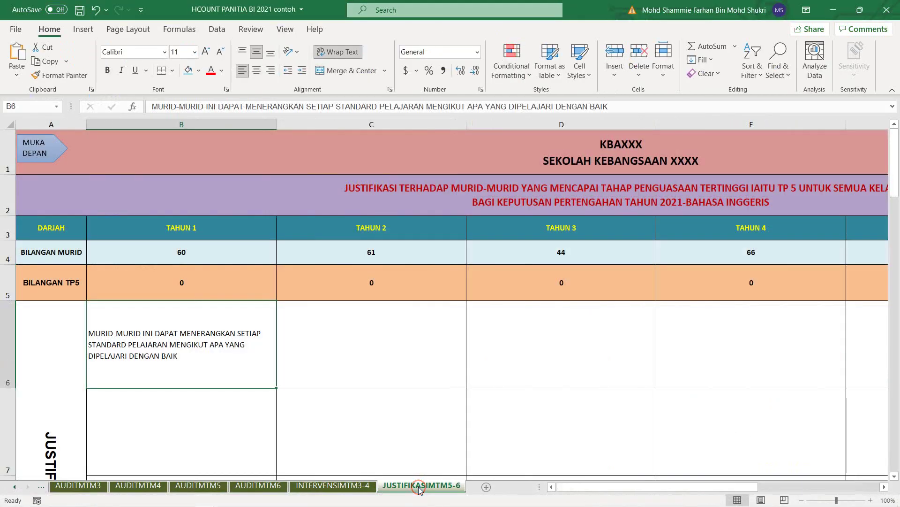
pyautogui.click(263, 149)
pyautogui.moveTo(263, 154); pyautogui.dragTo(287, 201)
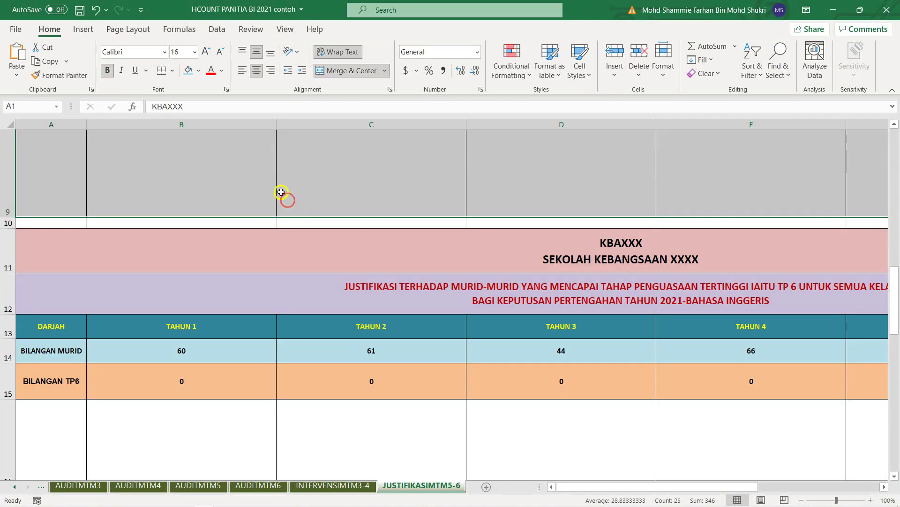
pyautogui.click(44, 62)
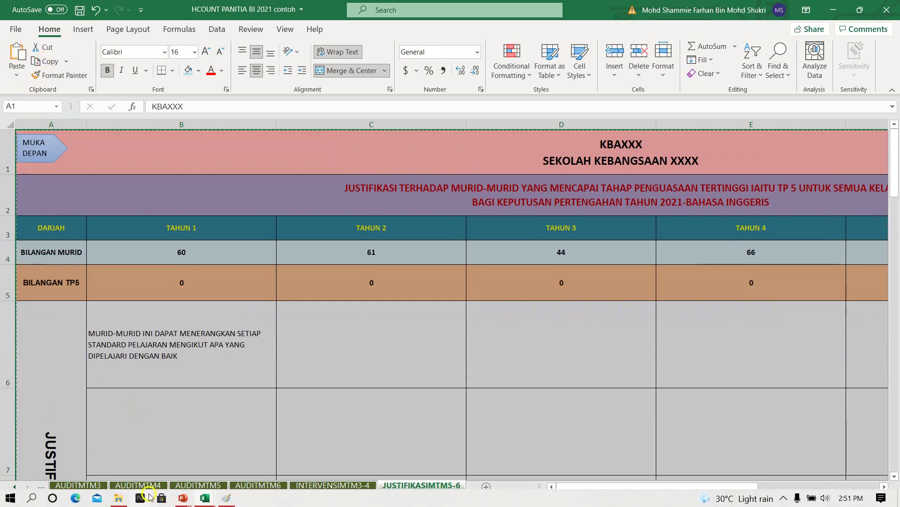
# Switch back to the dialog prestasi presentation in PowerPoint with the copied TP 5 justification table
pyautogui.moveTo(216, 501)
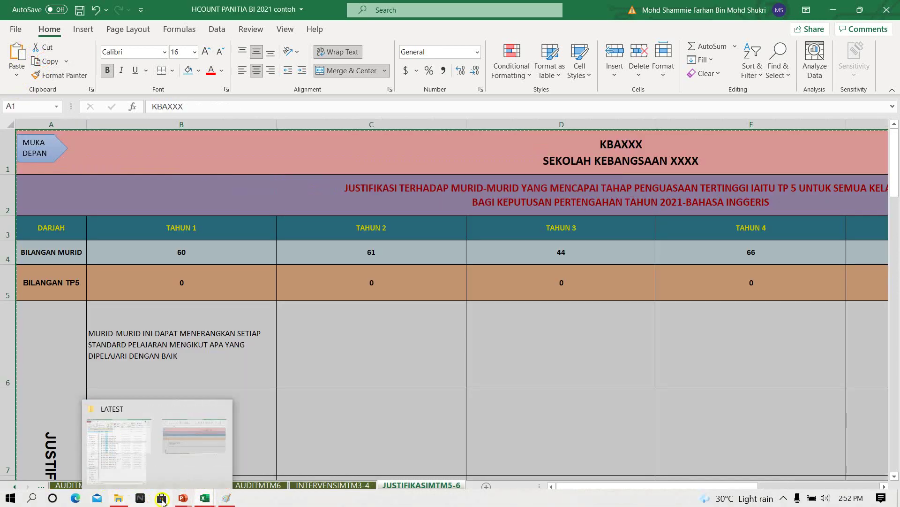
pyautogui.moveTo(183, 497)
pyautogui.click(102, 476)
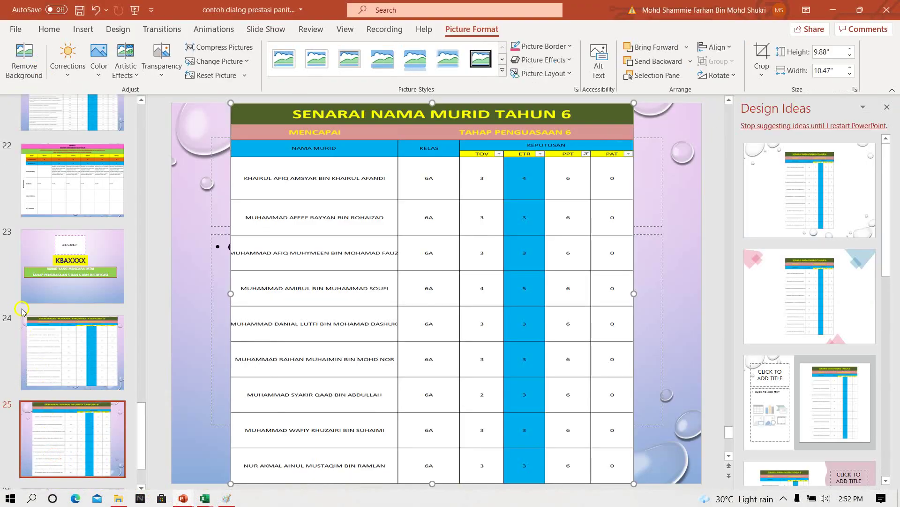